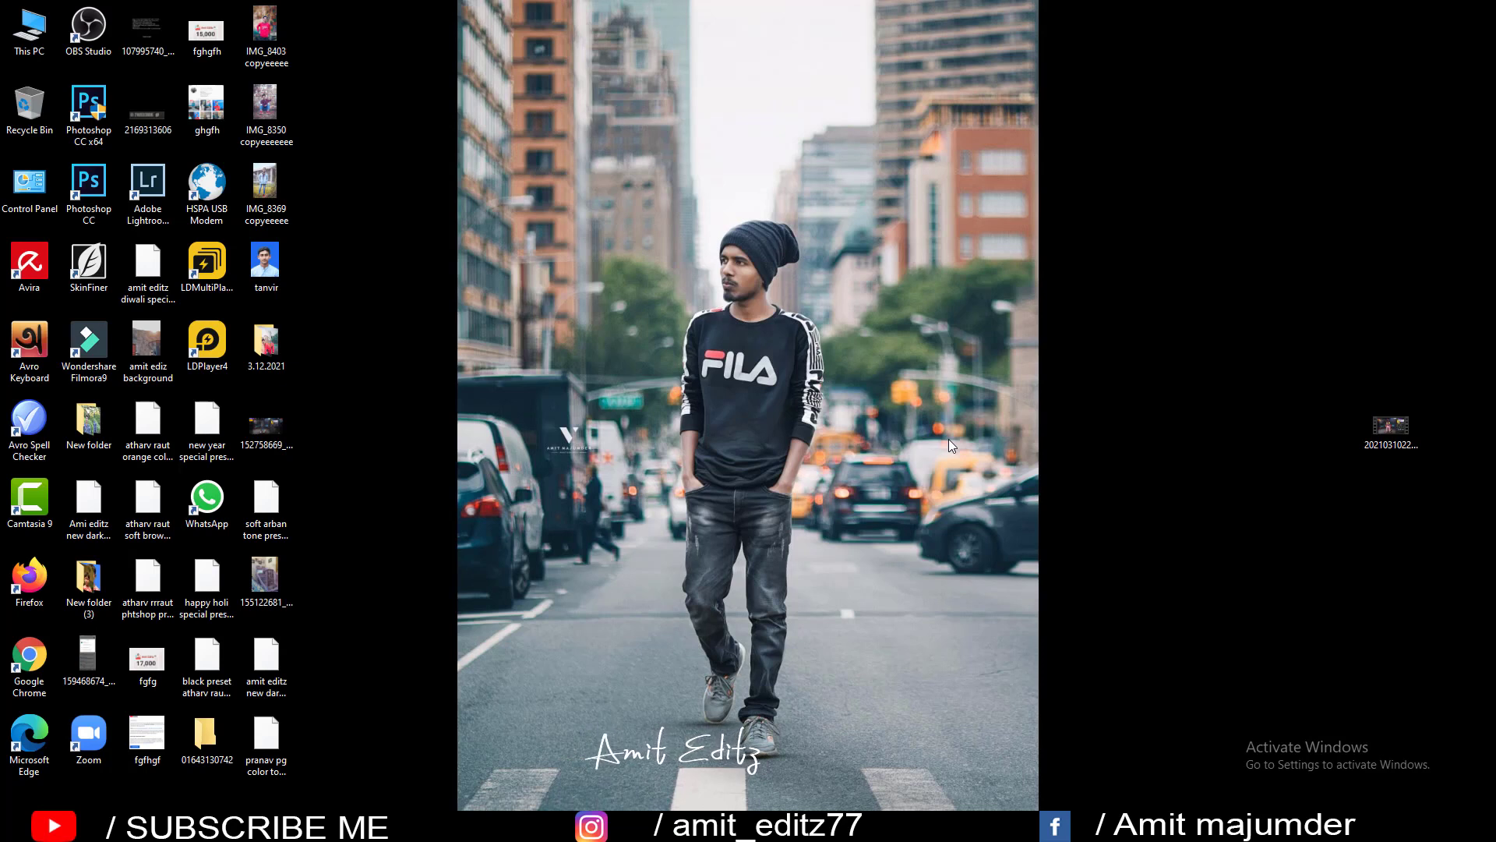
Refresh the Windows desktop from its right-click menu.
right_click(632, 250)
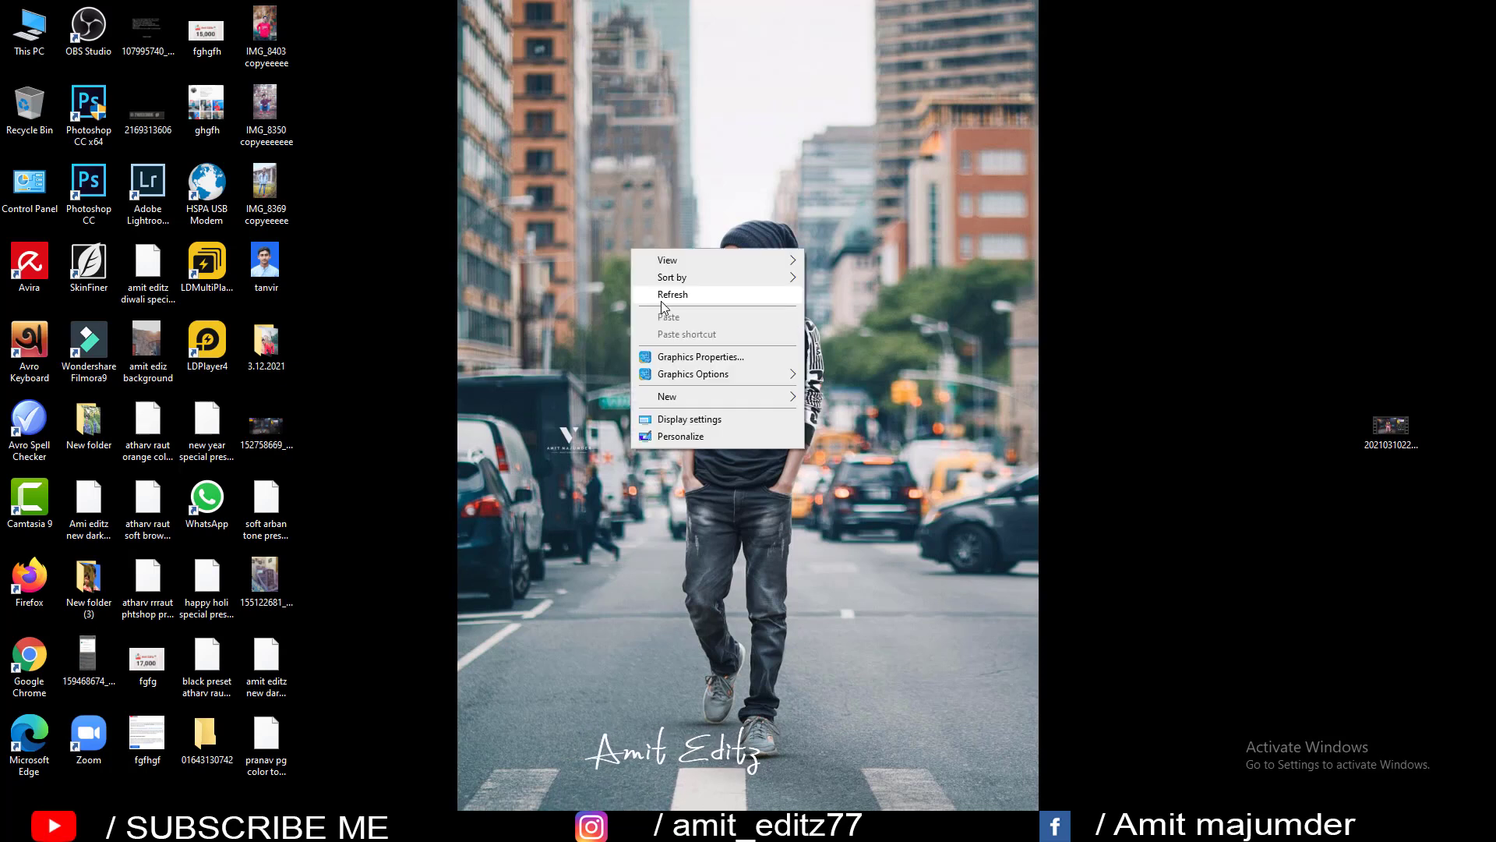
click(661, 297)
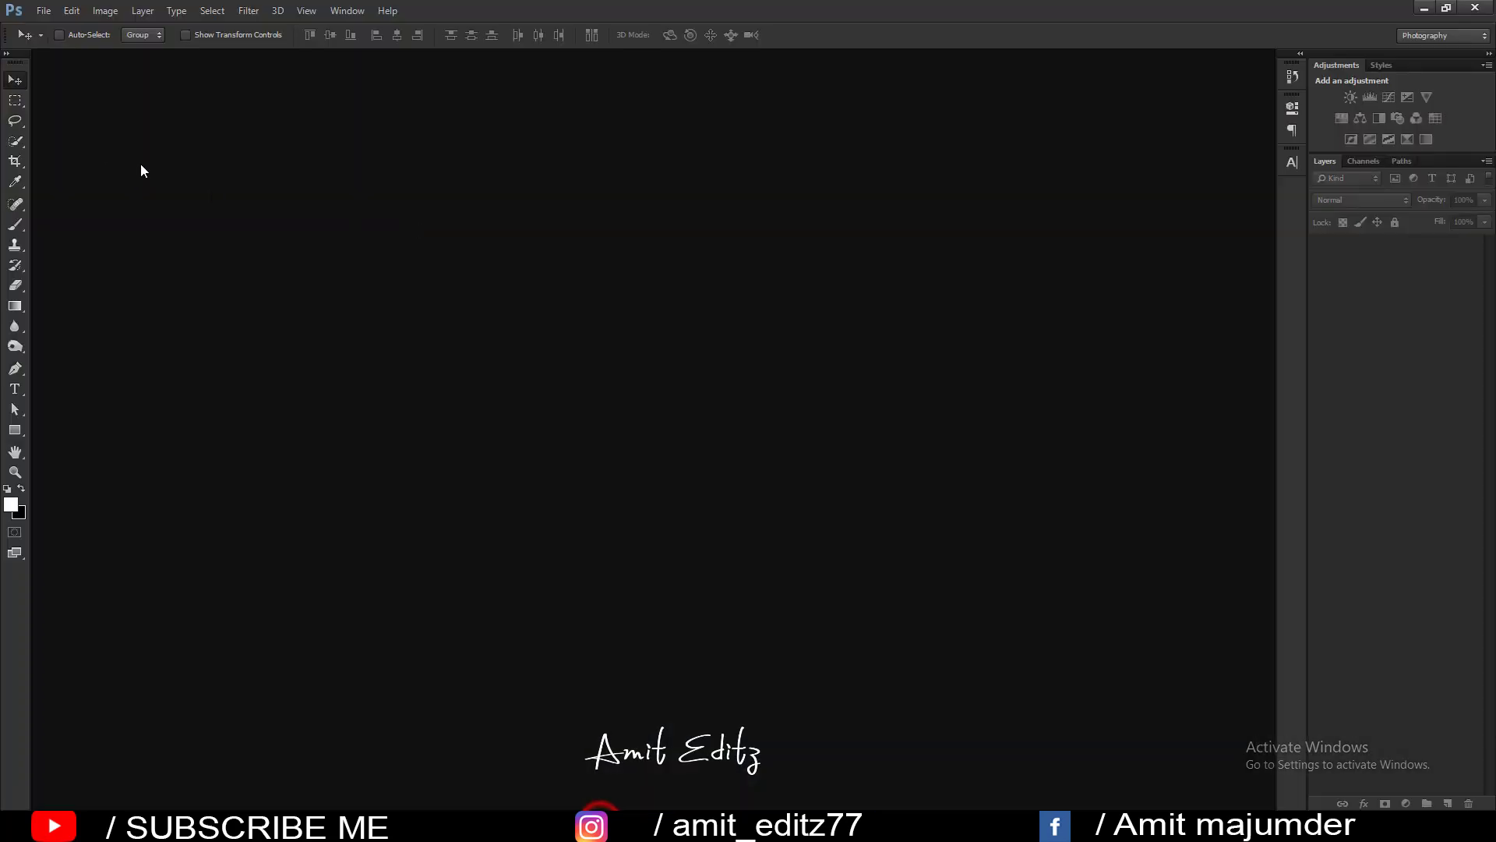
Open the photo IMG_9226.JPG from the downloads folder.
click(44, 11)
click(49, 39)
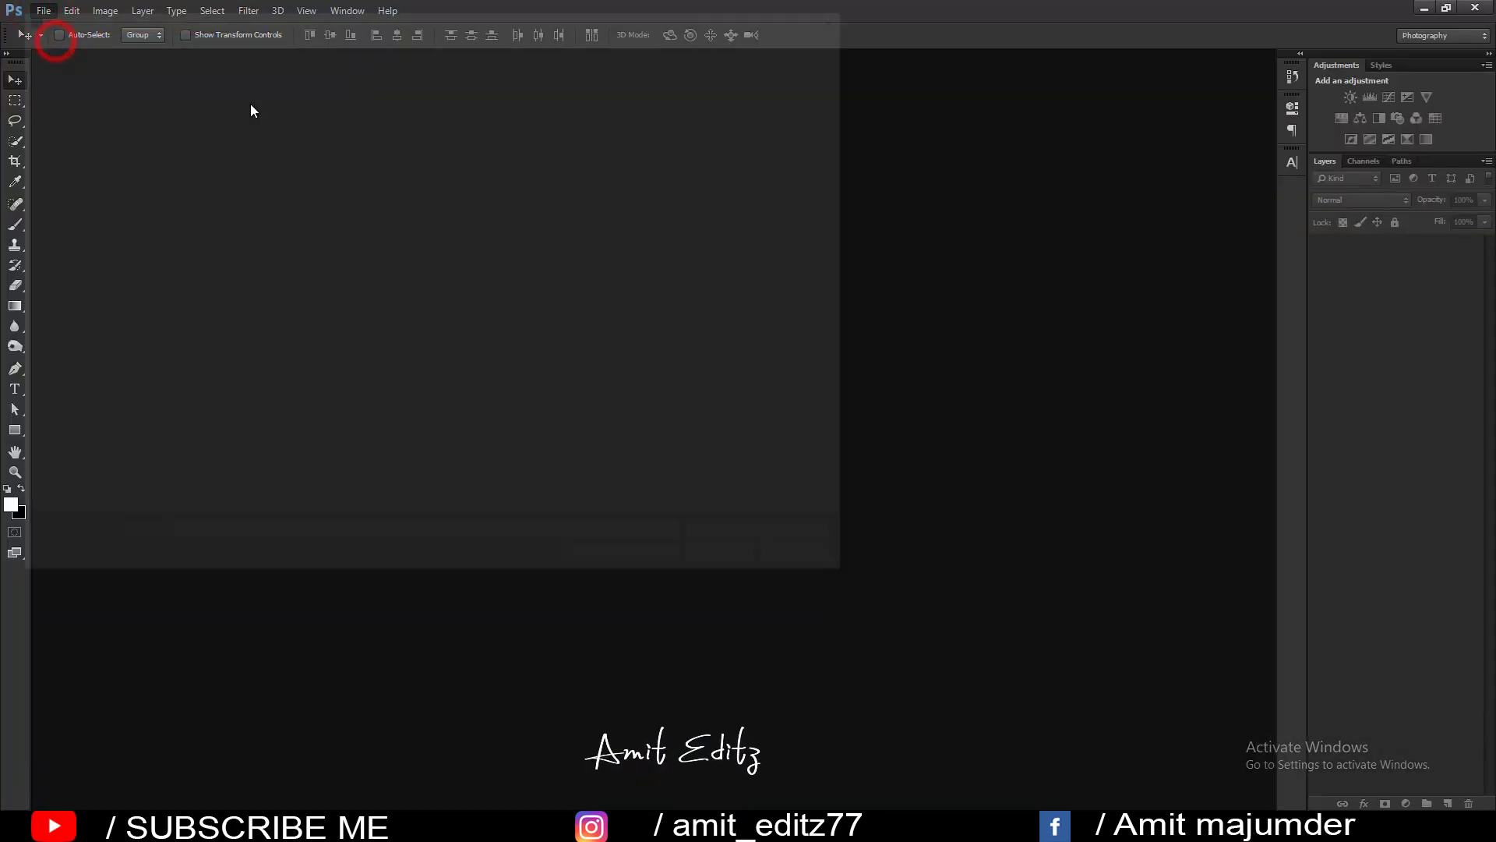
click(425, 331)
click(181, 148)
click(730, 564)
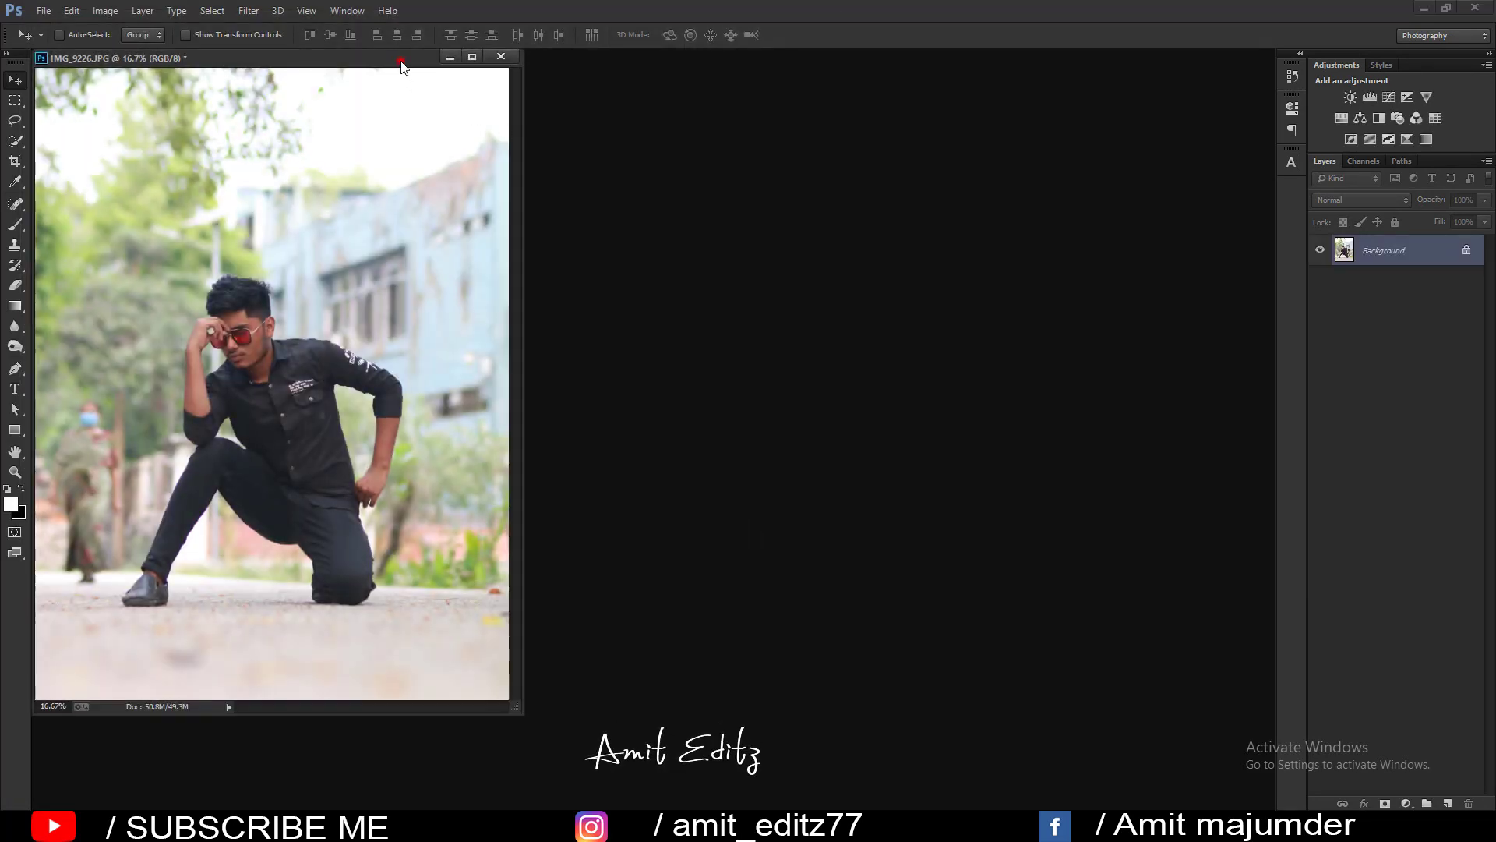
Dock the photo as a tab, duplicate the Background layer and hide the original.
drag(401, 67, 466, 59)
drag(1395, 255, 1447, 802)
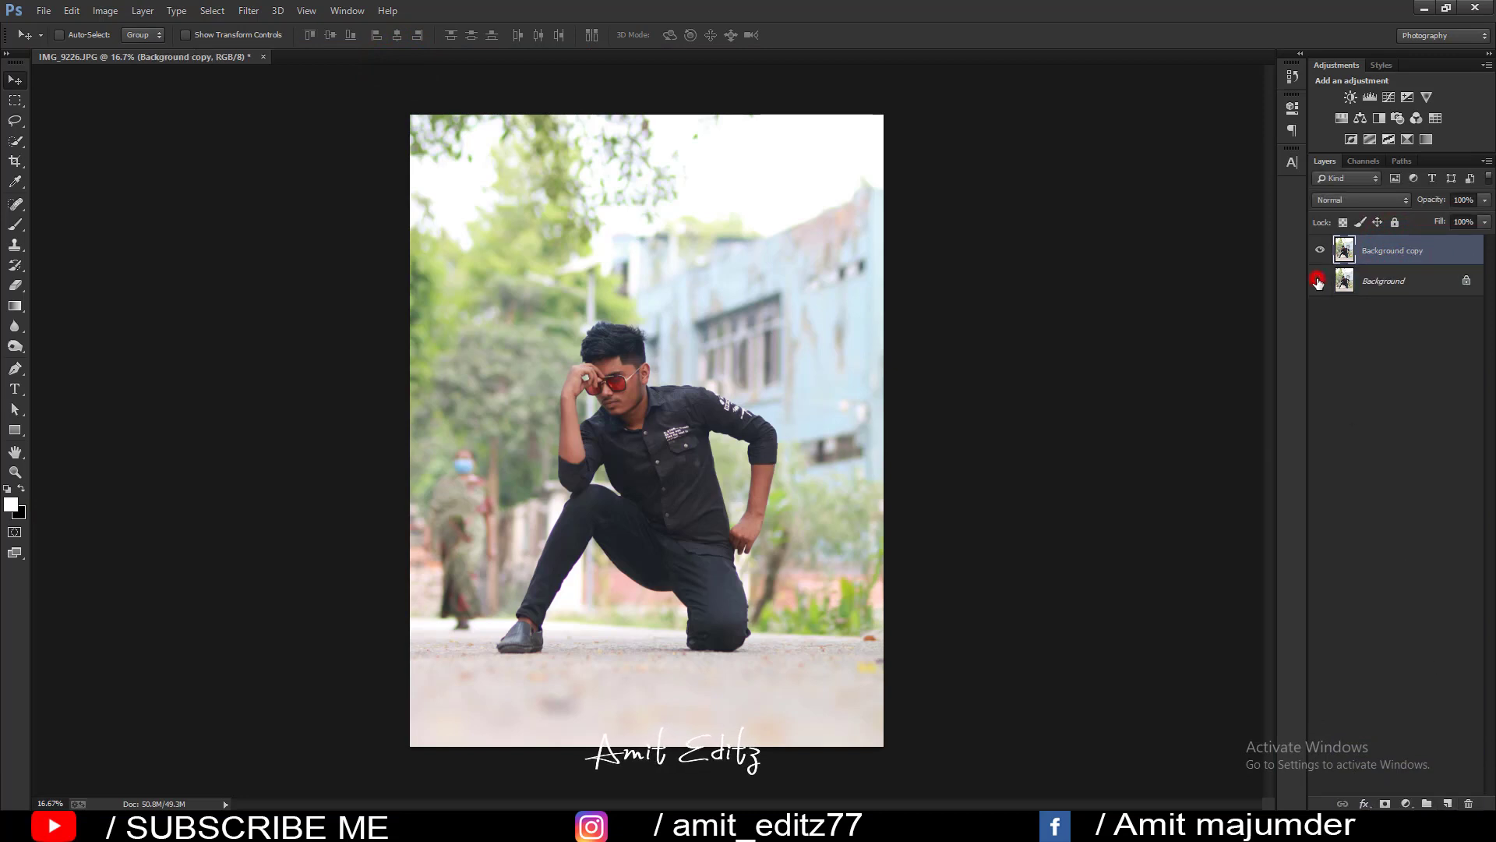
click(1319, 280)
click(249, 11)
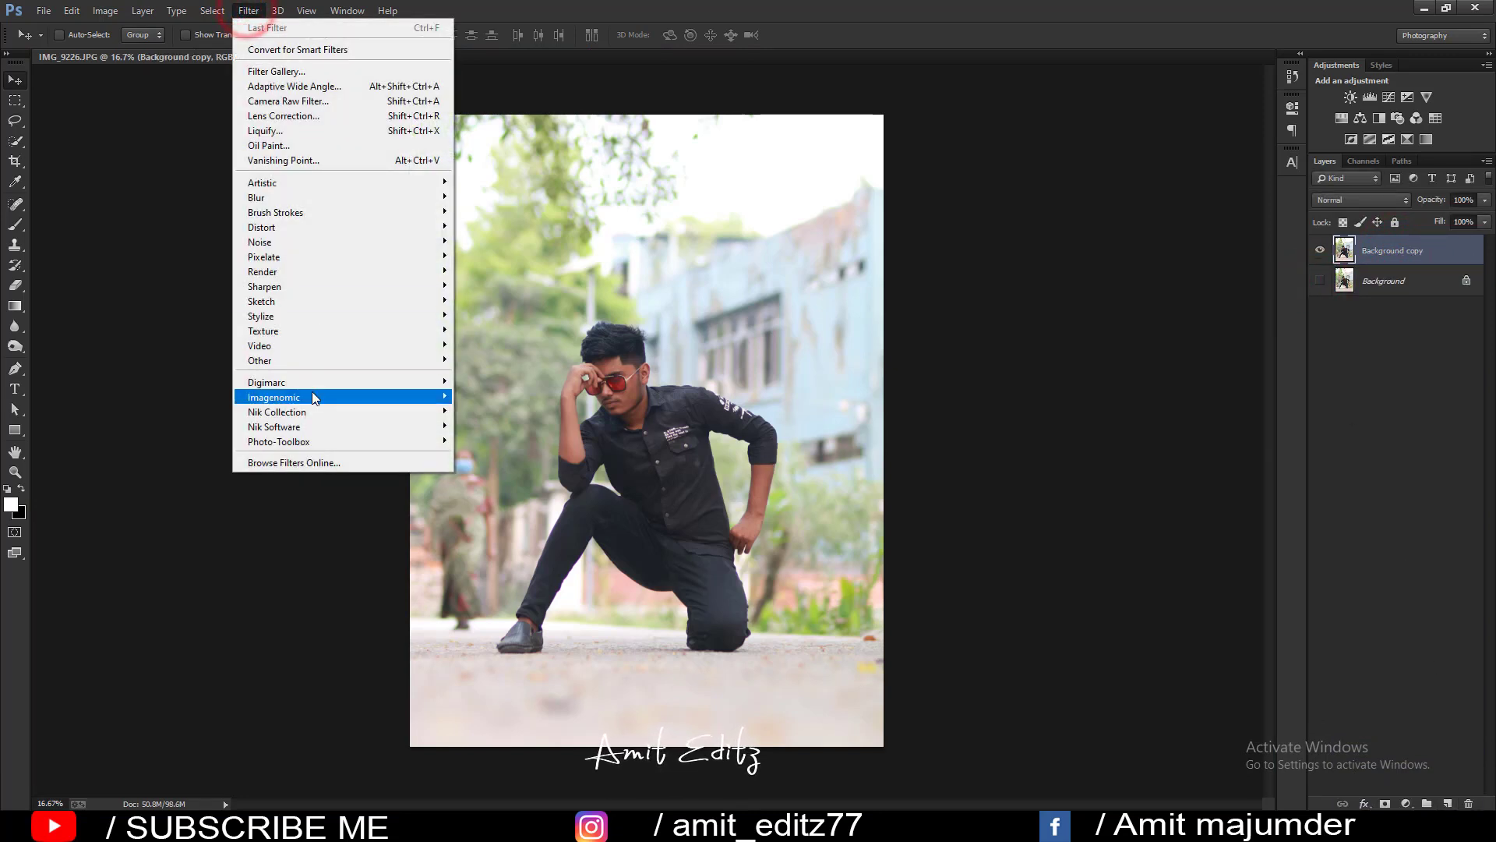
Run Imagenomic Noiseware Professional on Background copy with its default settings.
click(493, 394)
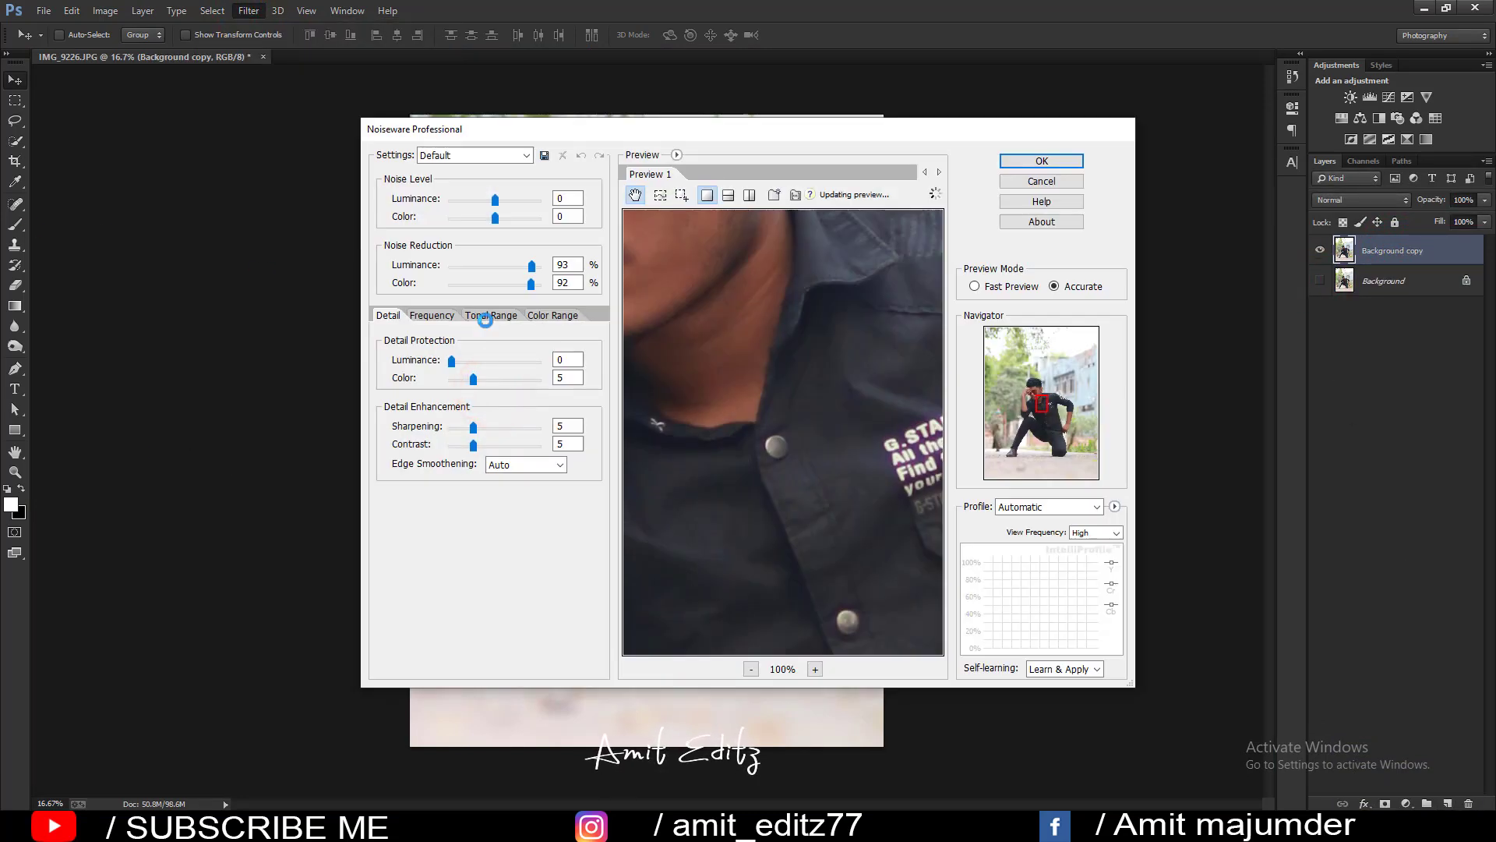
click(1041, 159)
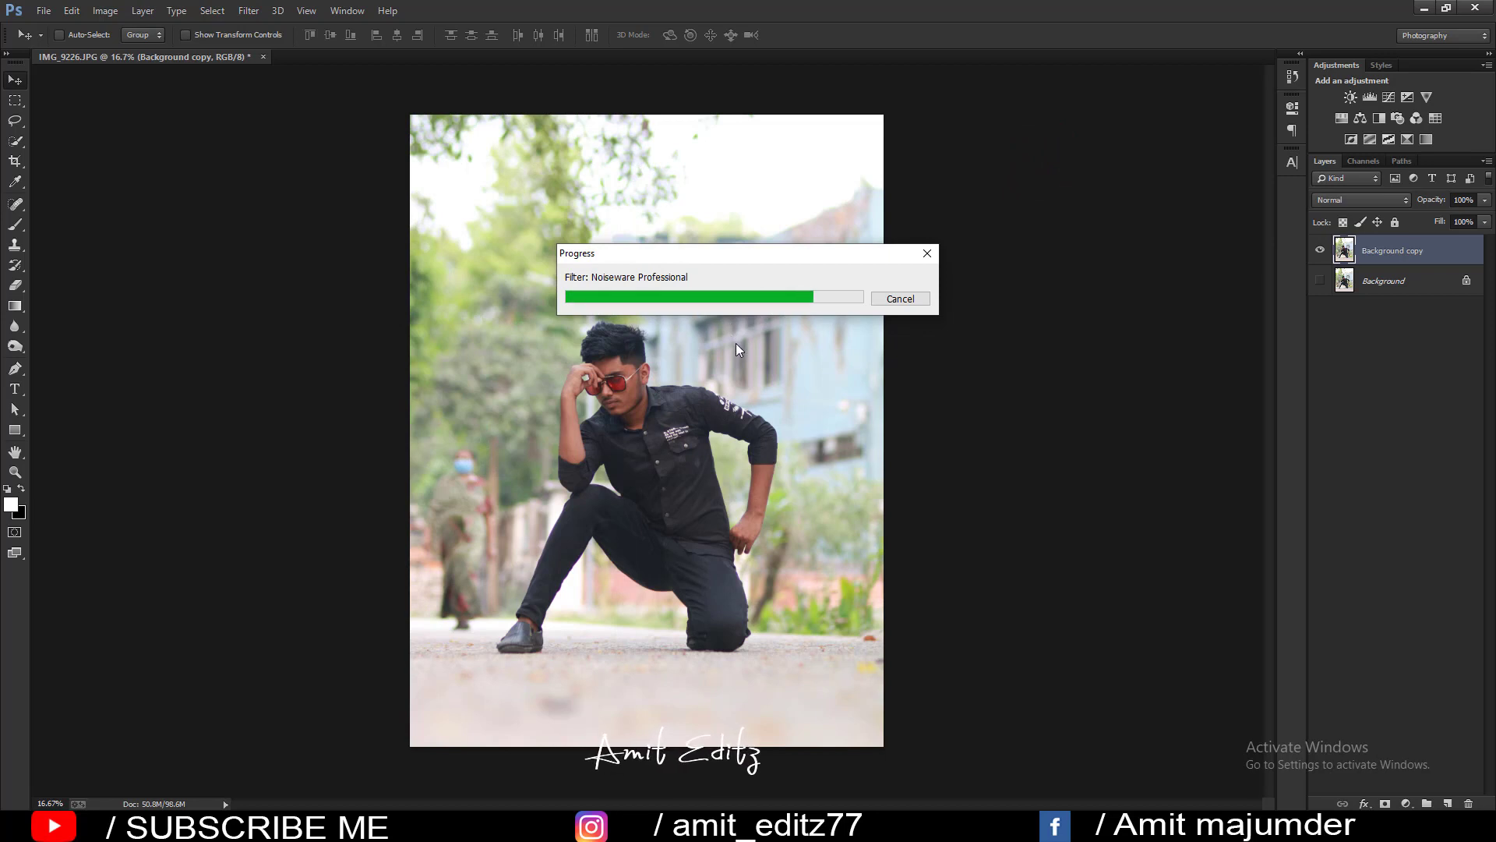
scroll(553, 497, up, 2)
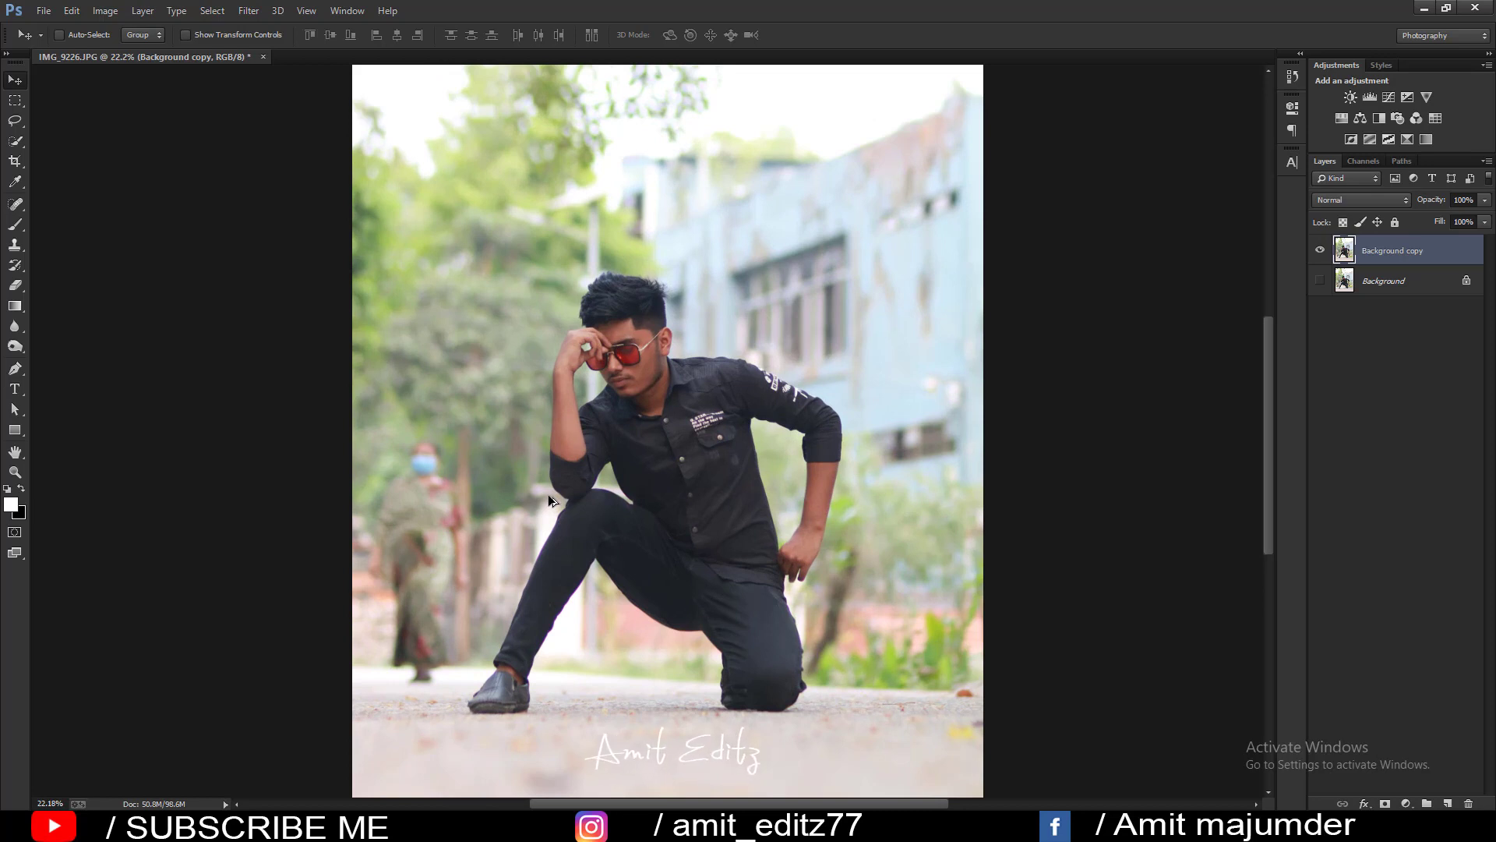
scroll(548, 497, down, 1)
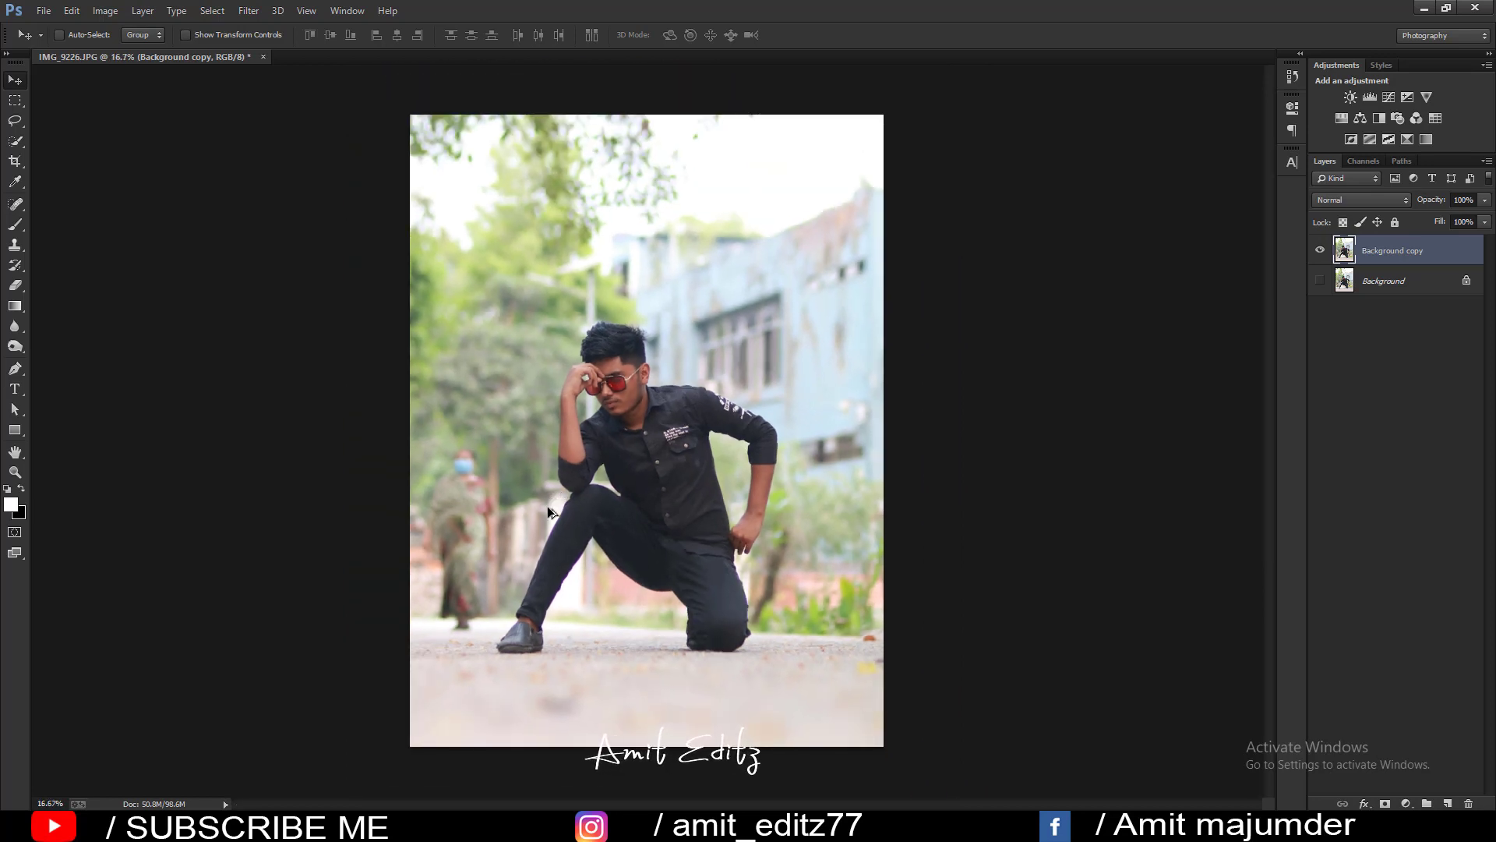
Clone Stamp nearby greenery over the background woman's face and body.
scroll(547, 506, up, 1)
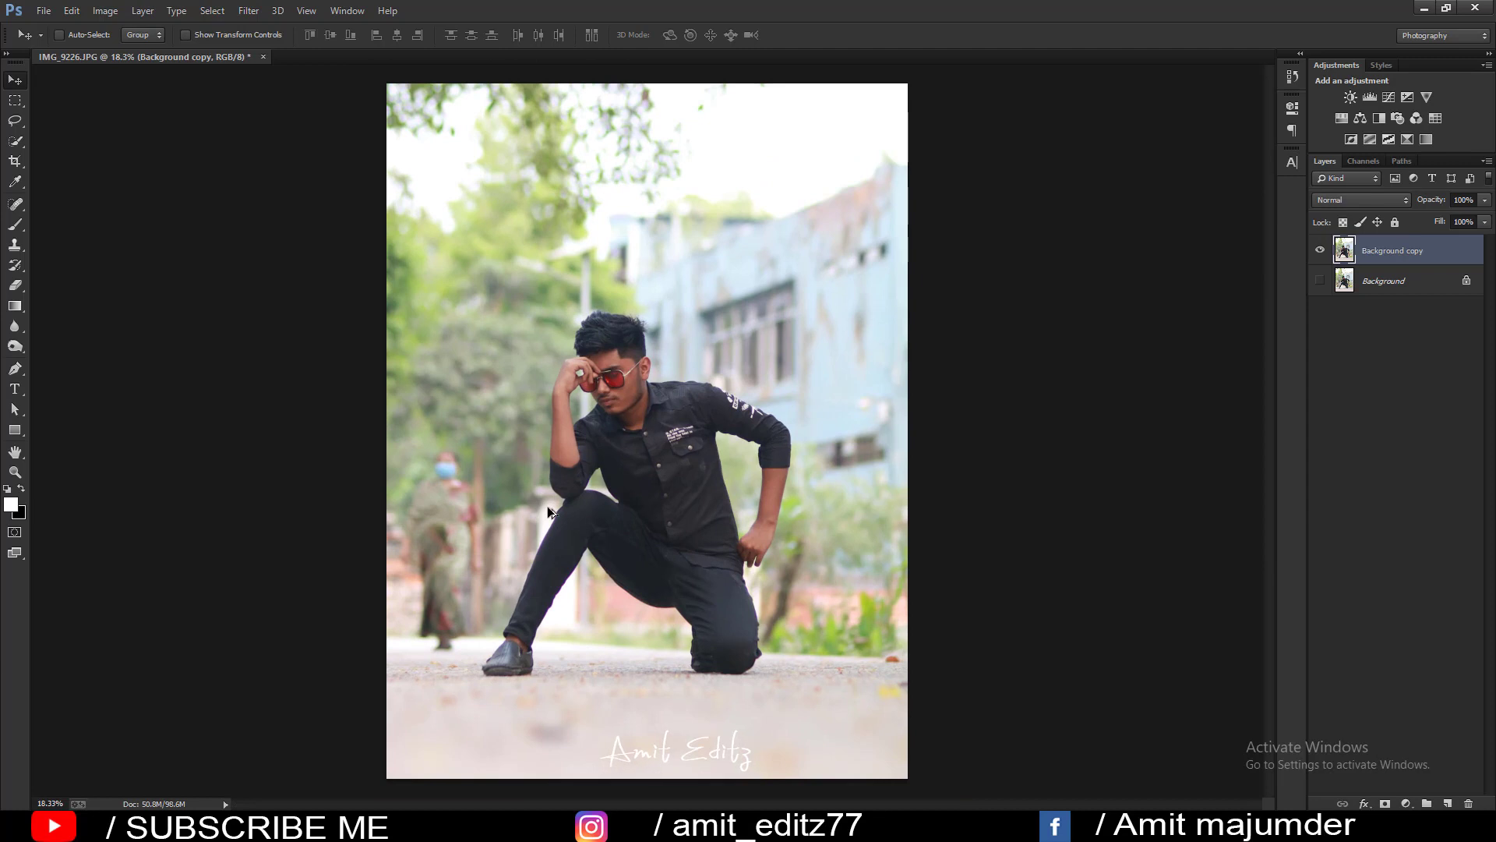
click(15, 244)
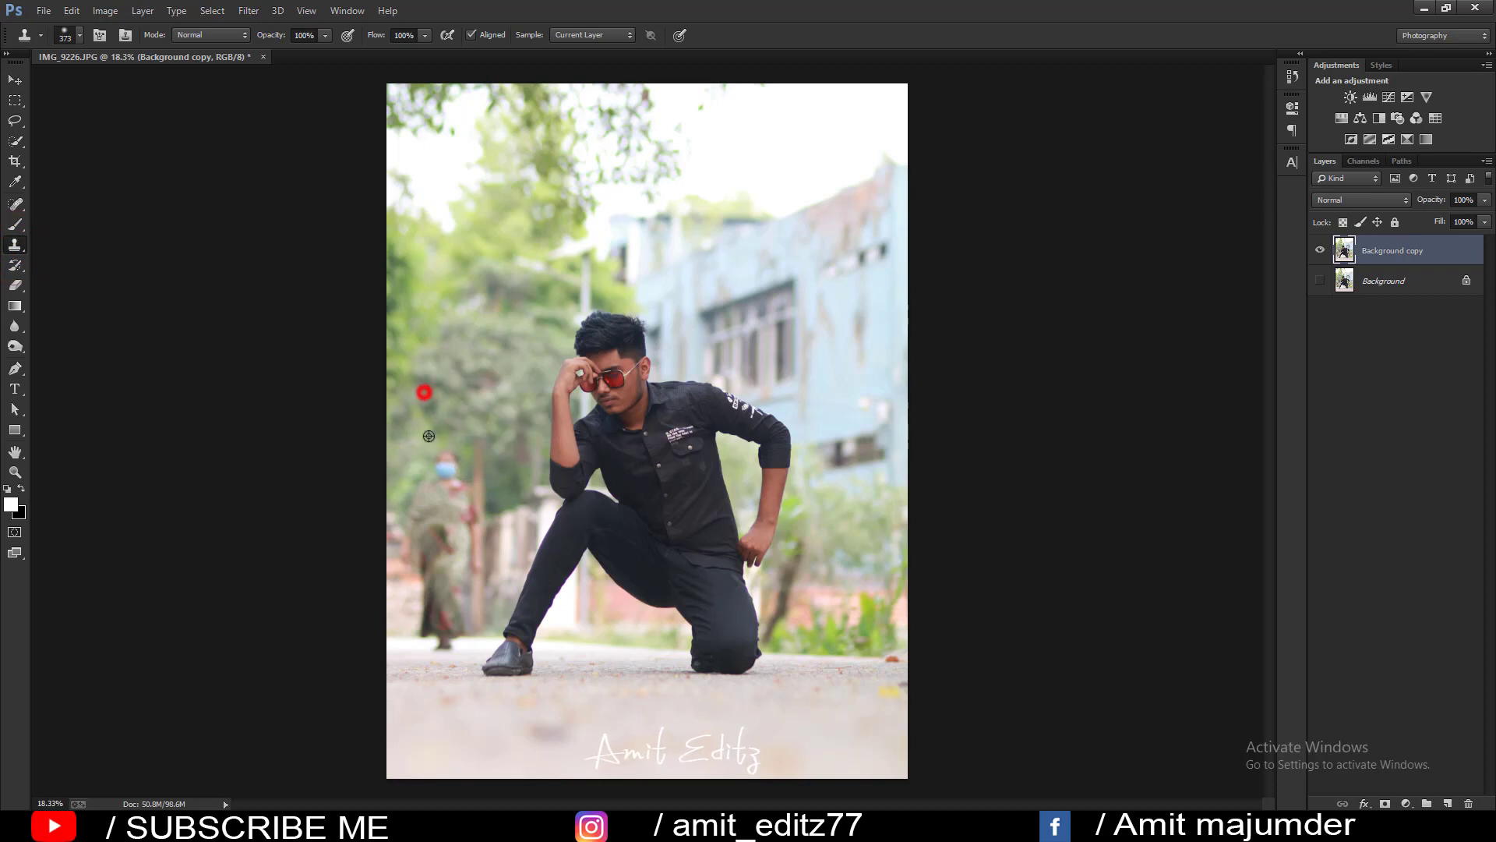
drag(443, 464, 458, 549)
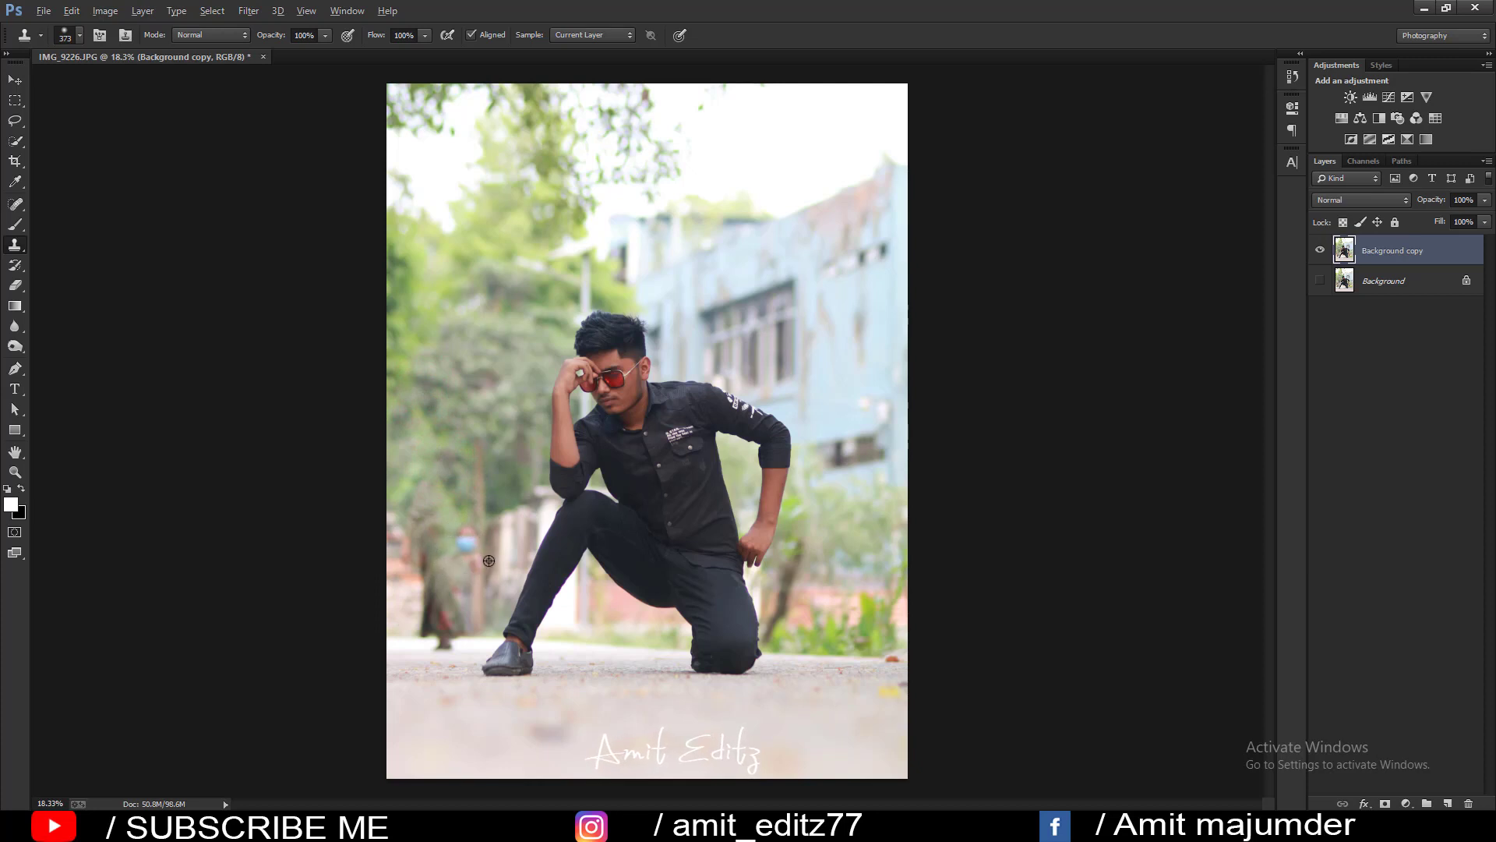
drag(490, 565, 480, 571)
key(bracketright)
key(bracketright)
key(bracketright)
alt+click(408, 398)
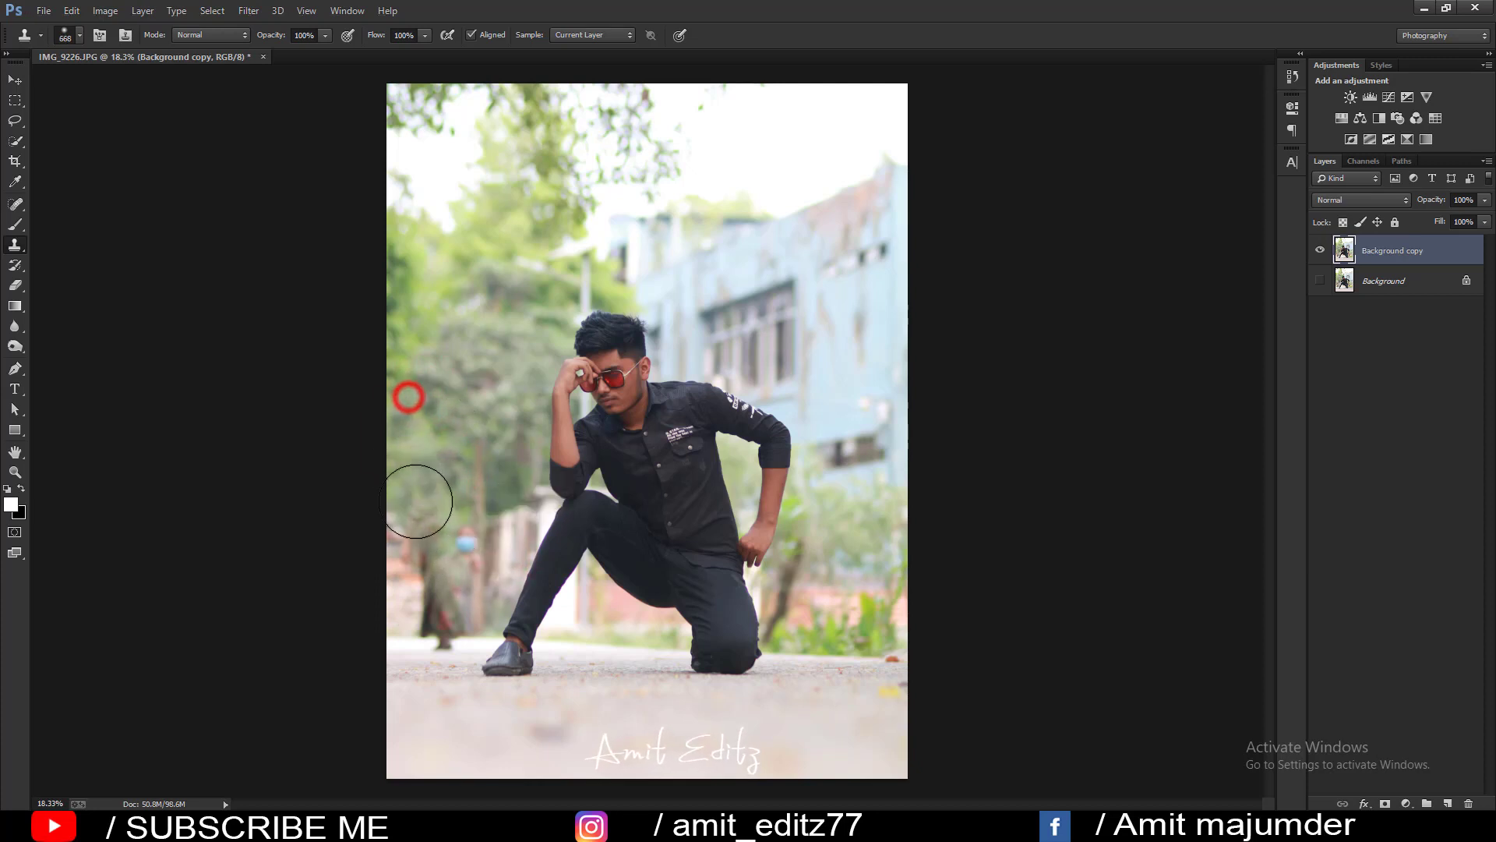
mouse_move(417, 501)
mouse_down()
mouse_move(460, 545)
mouse_move(430, 613)
mouse_up()
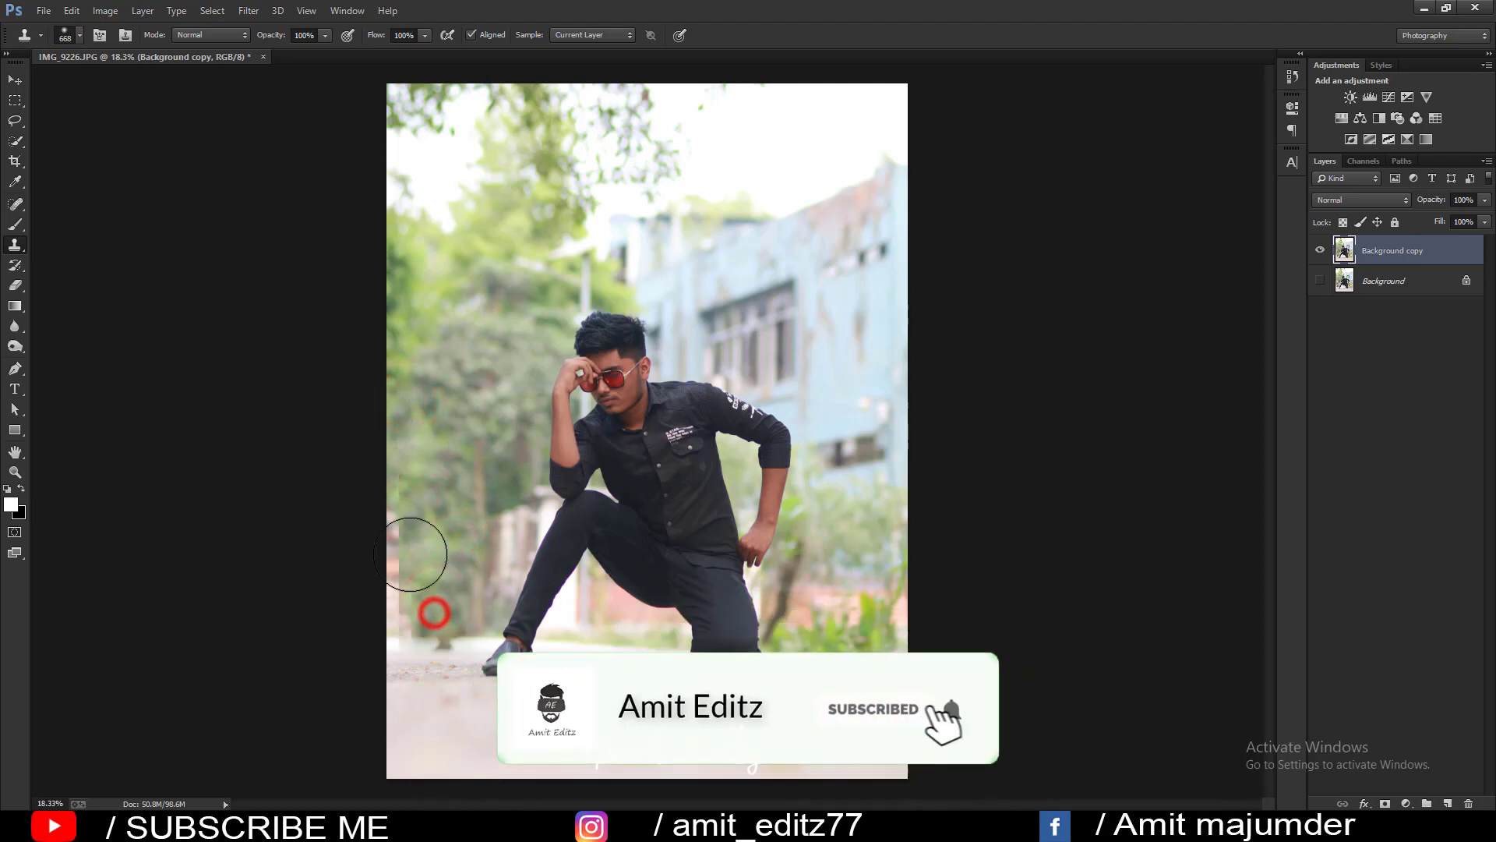
drag(410, 554, 424, 517)
Clone greenery over the left-edge strip beside the kneeling man's arm.
alt+click(388, 412)
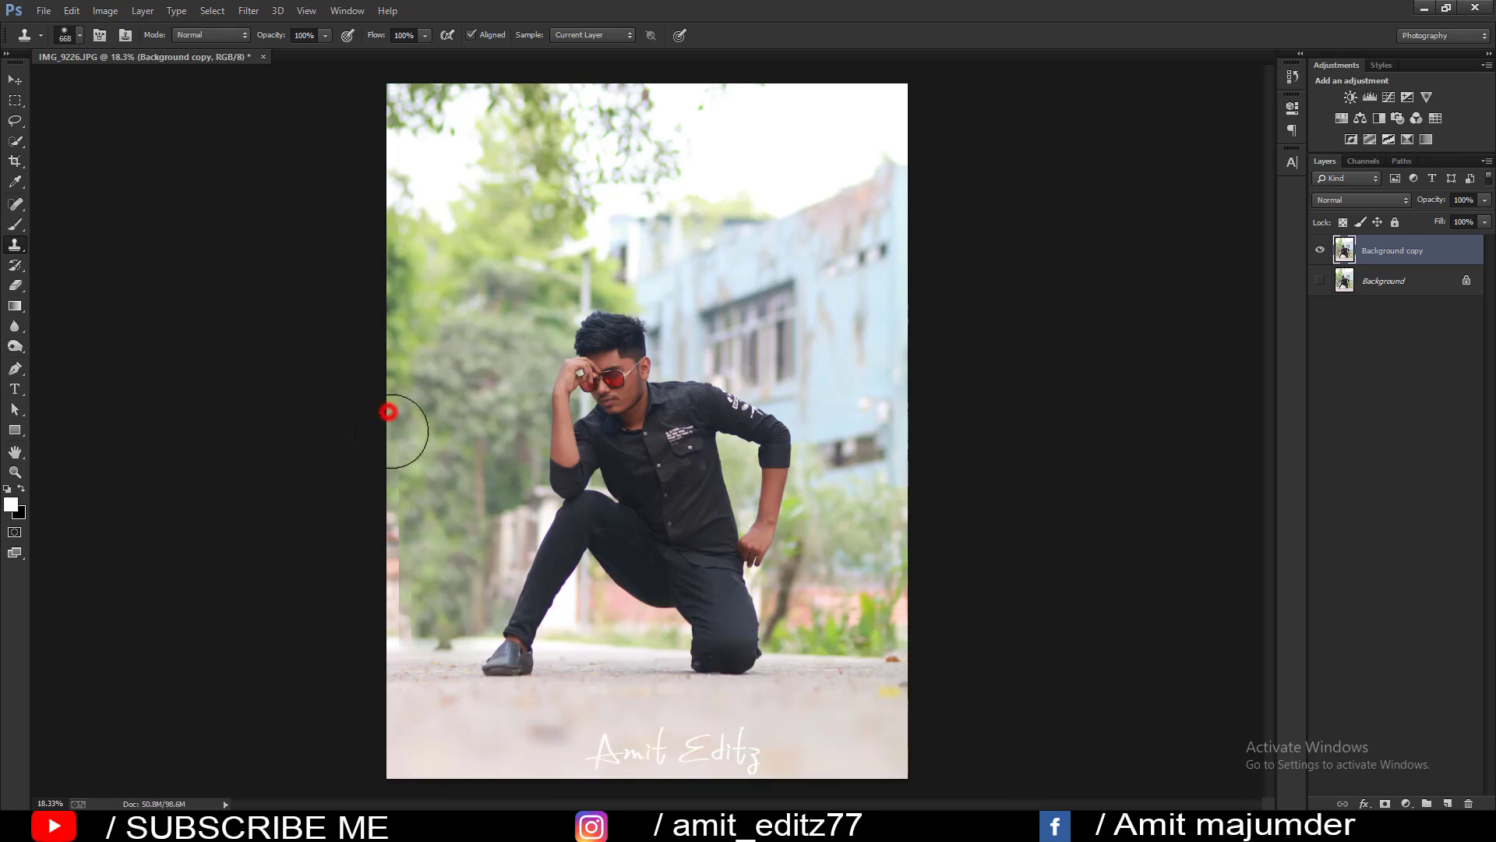
click(394, 438)
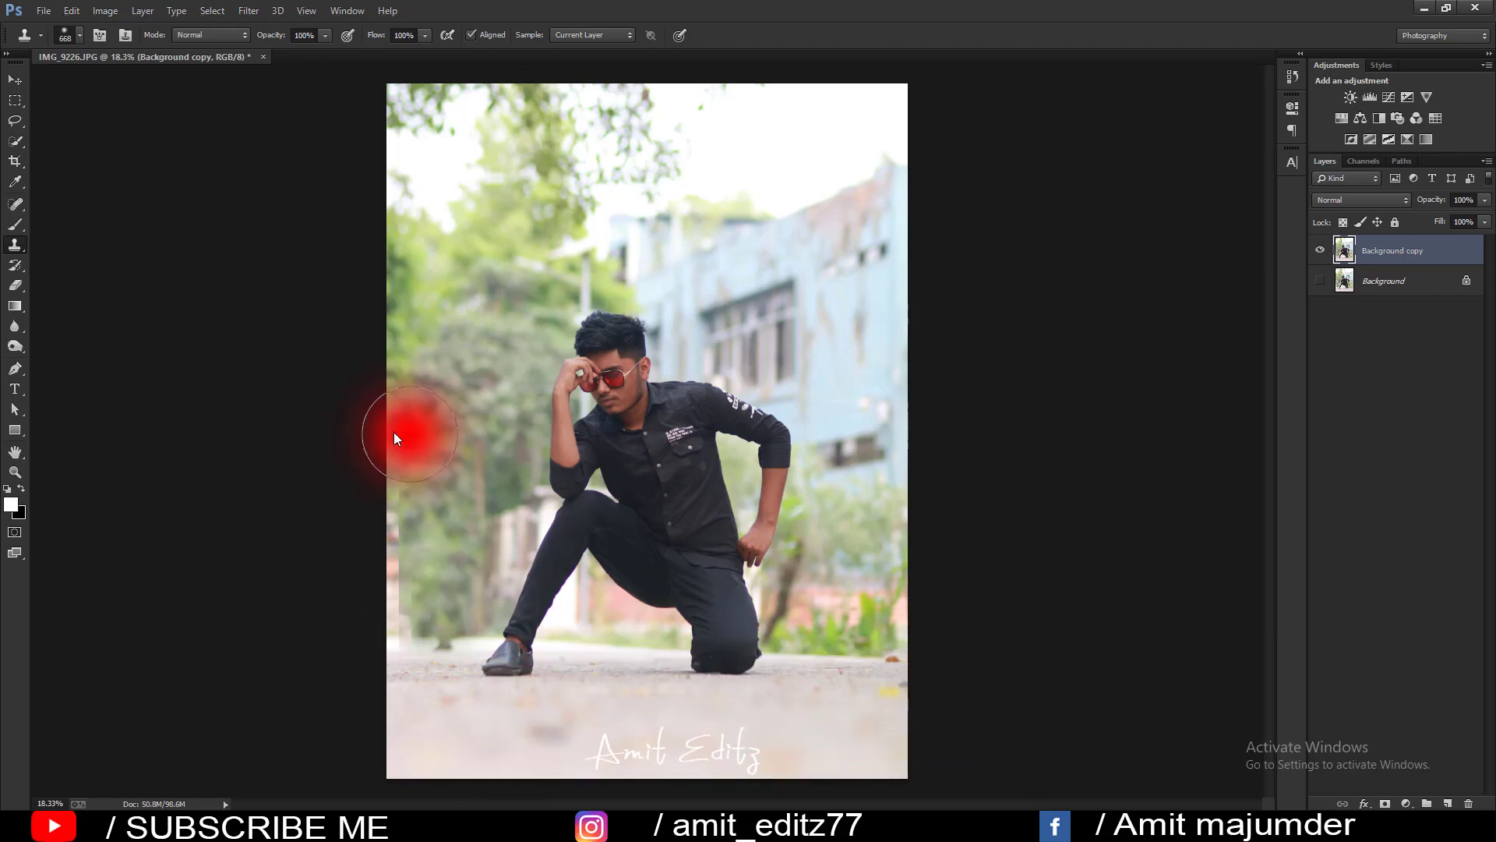
drag(394, 438, 428, 543)
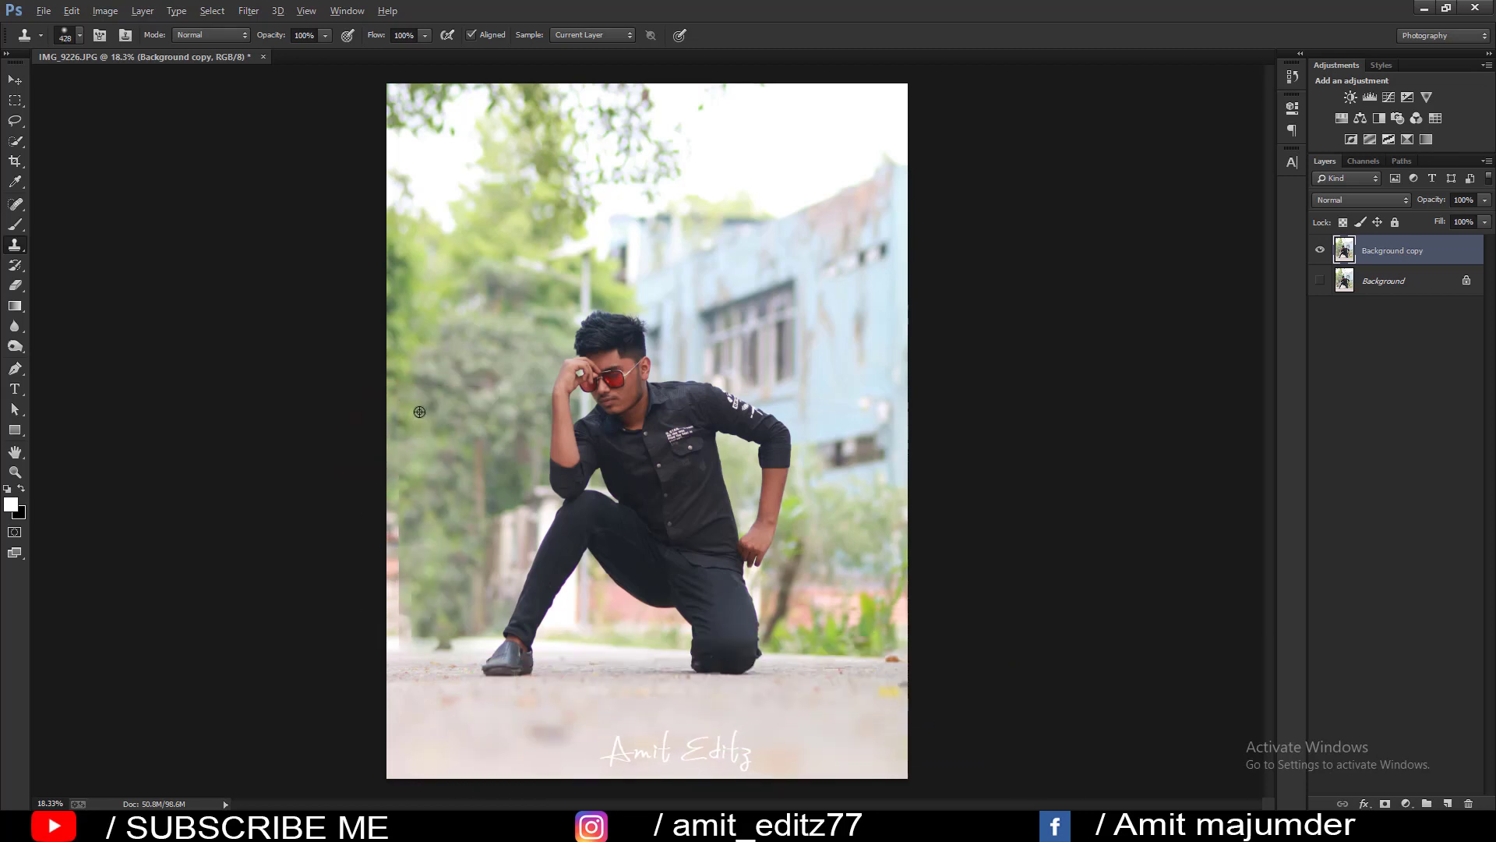
alt+click(417, 656)
drag(387, 634, 534, 510)
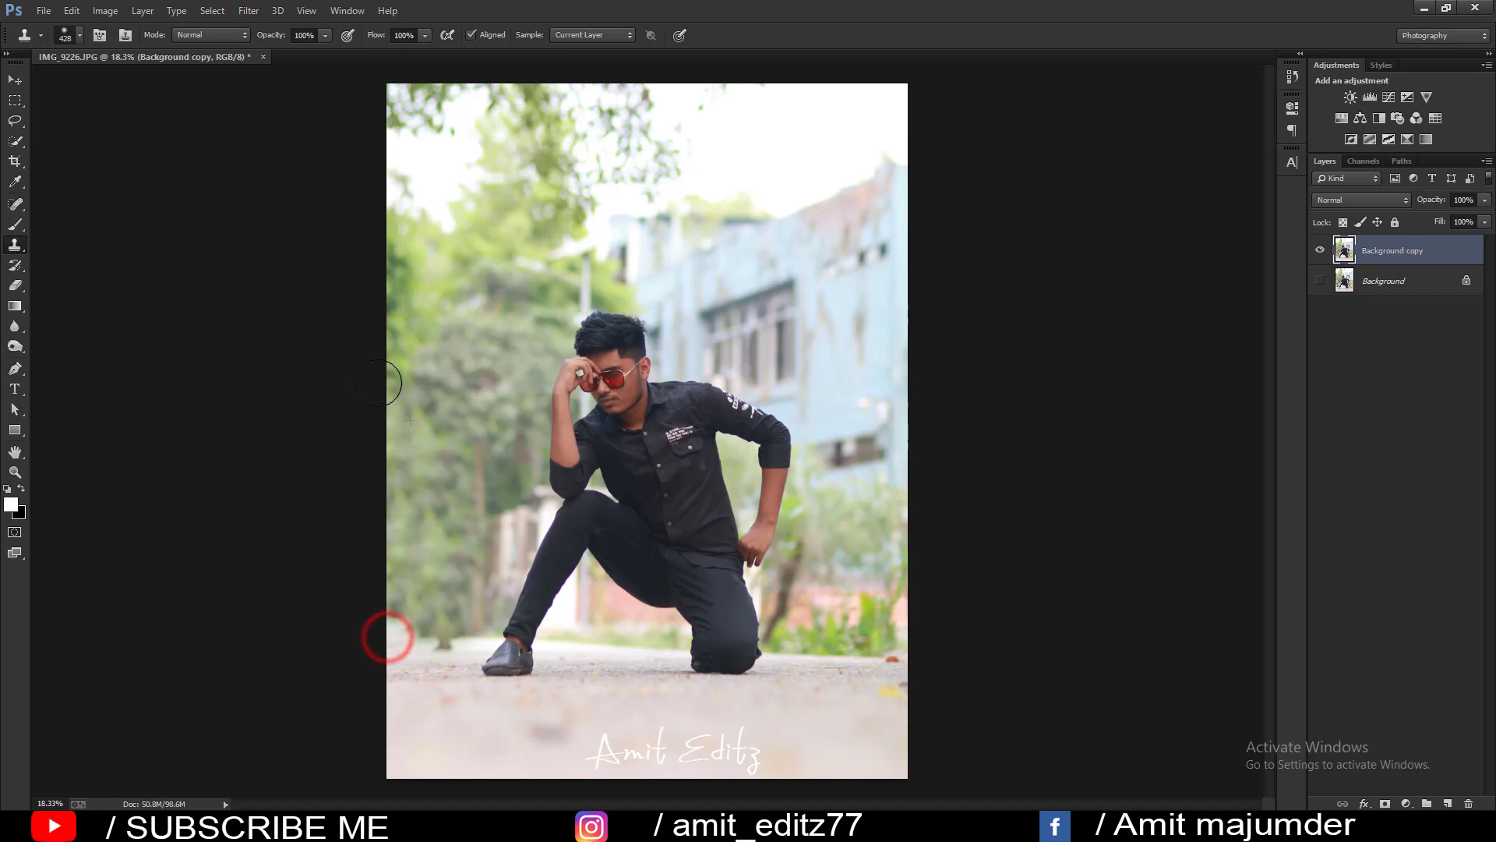
scroll(431, 628, up, 1)
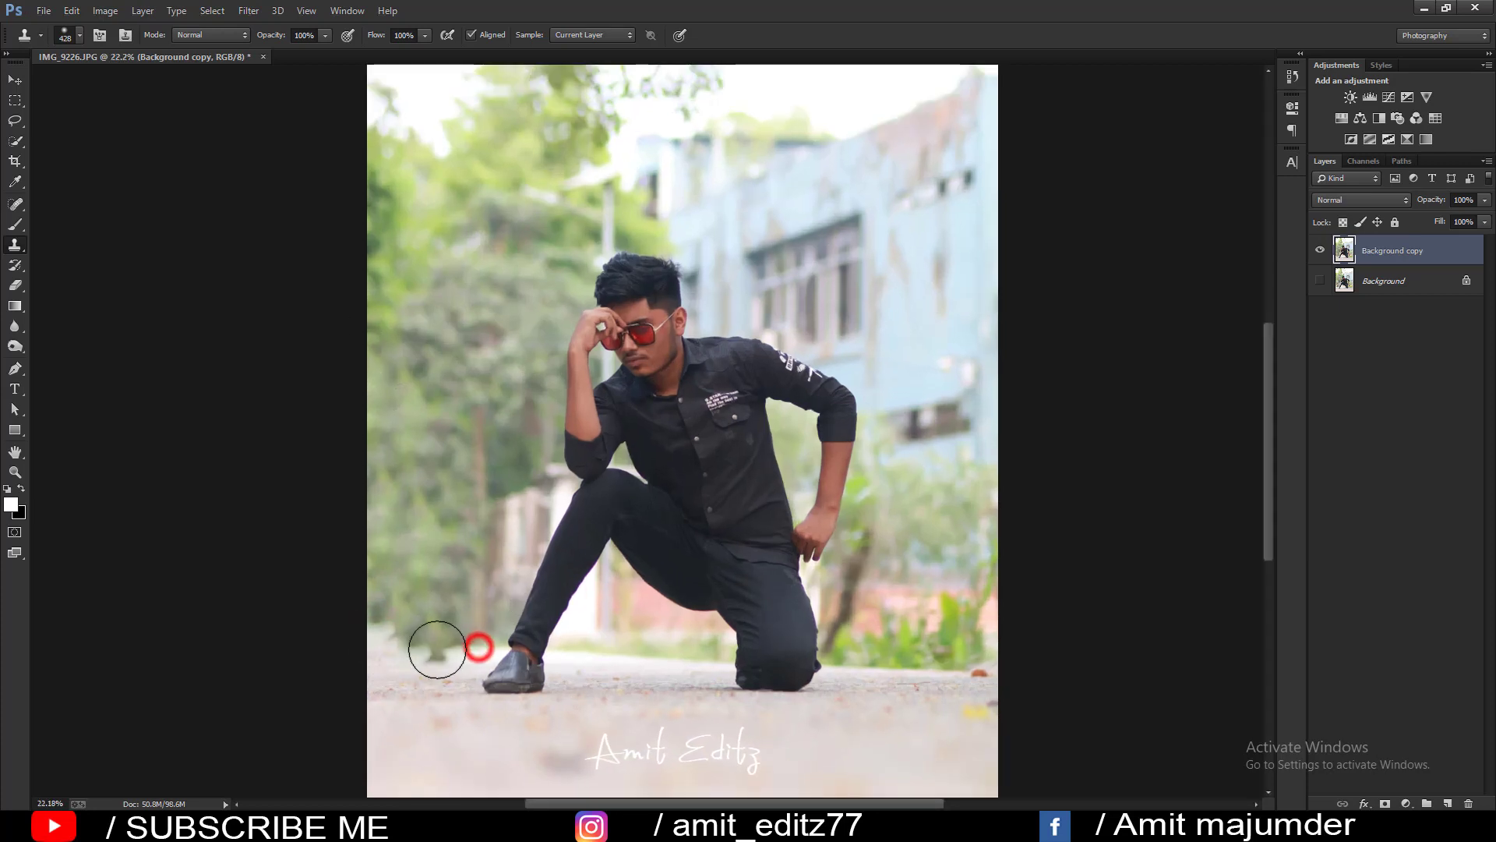
drag(441, 639, 428, 637)
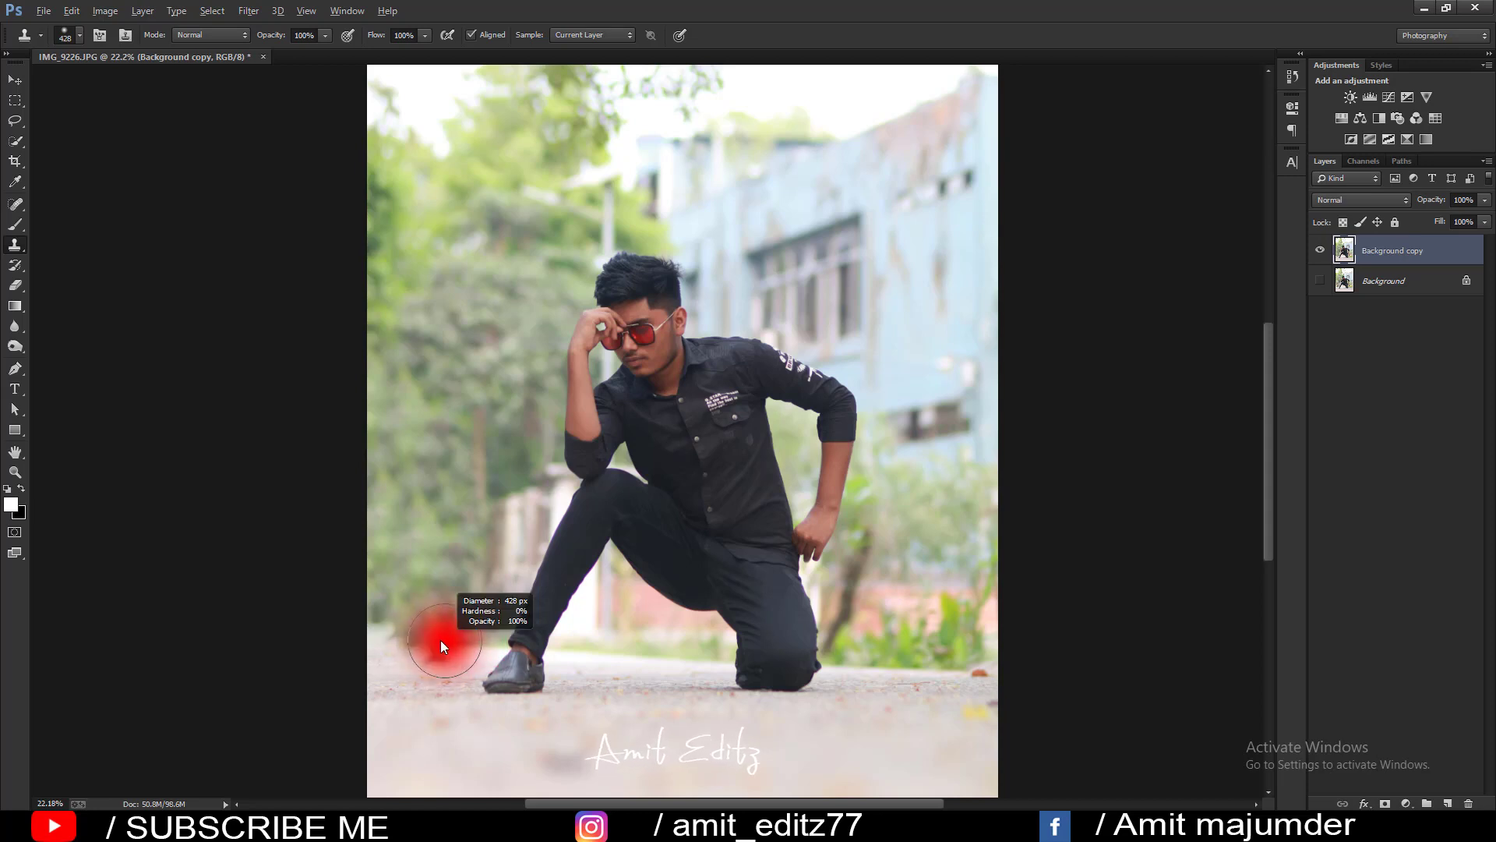
Clone clean ground over the road left of the man's shoe with a smaller brush.
alt+click(484, 656)
mouse_move(451, 646)
mouse_down()
mouse_move(387, 642)
mouse_move(400, 644)
mouse_up()
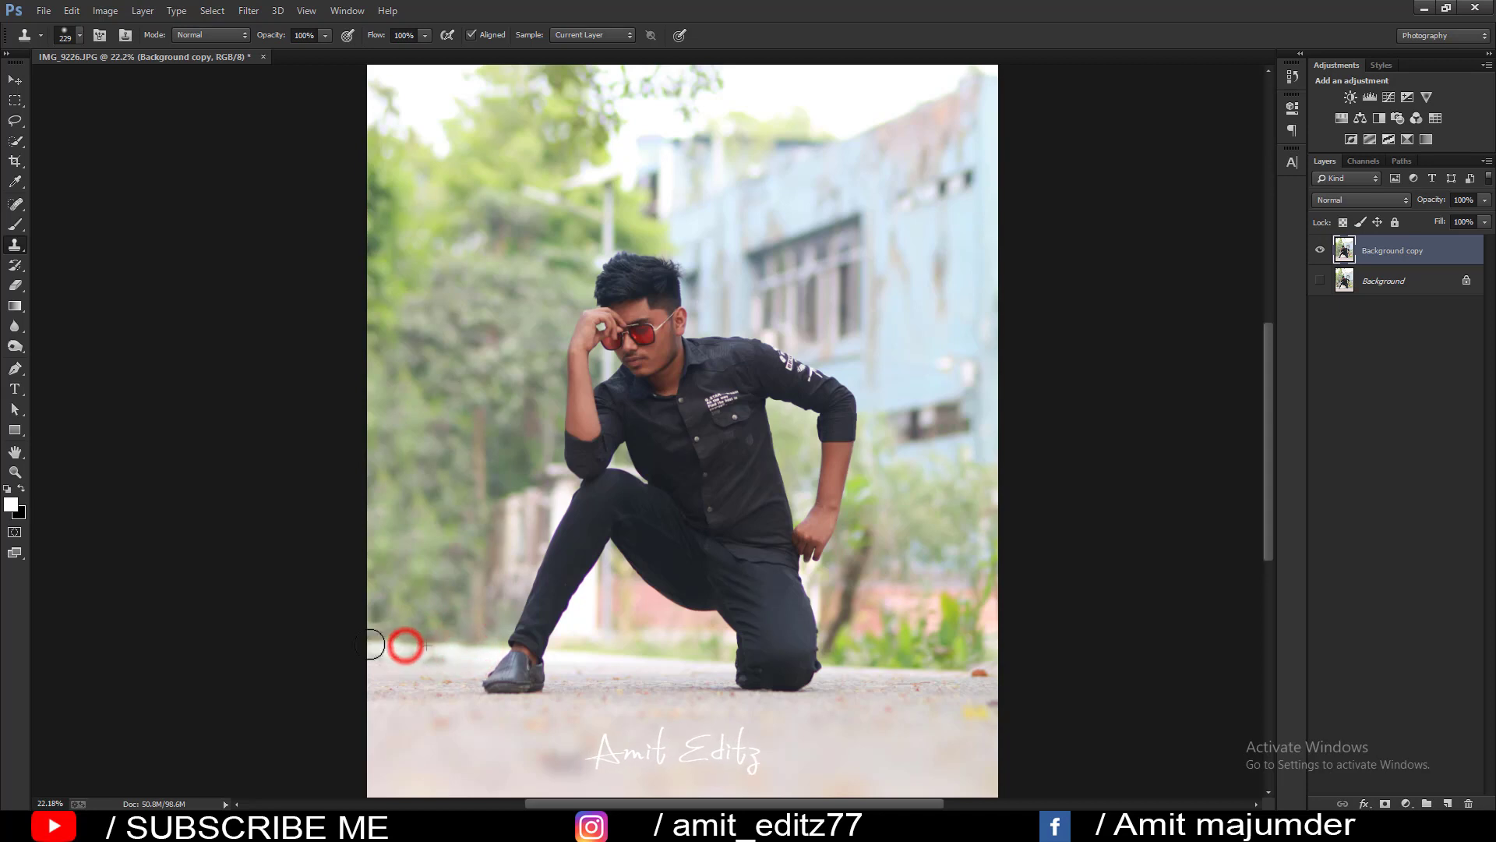
key(bracketleft)
key(bracketleft)
drag(441, 661, 433, 659)
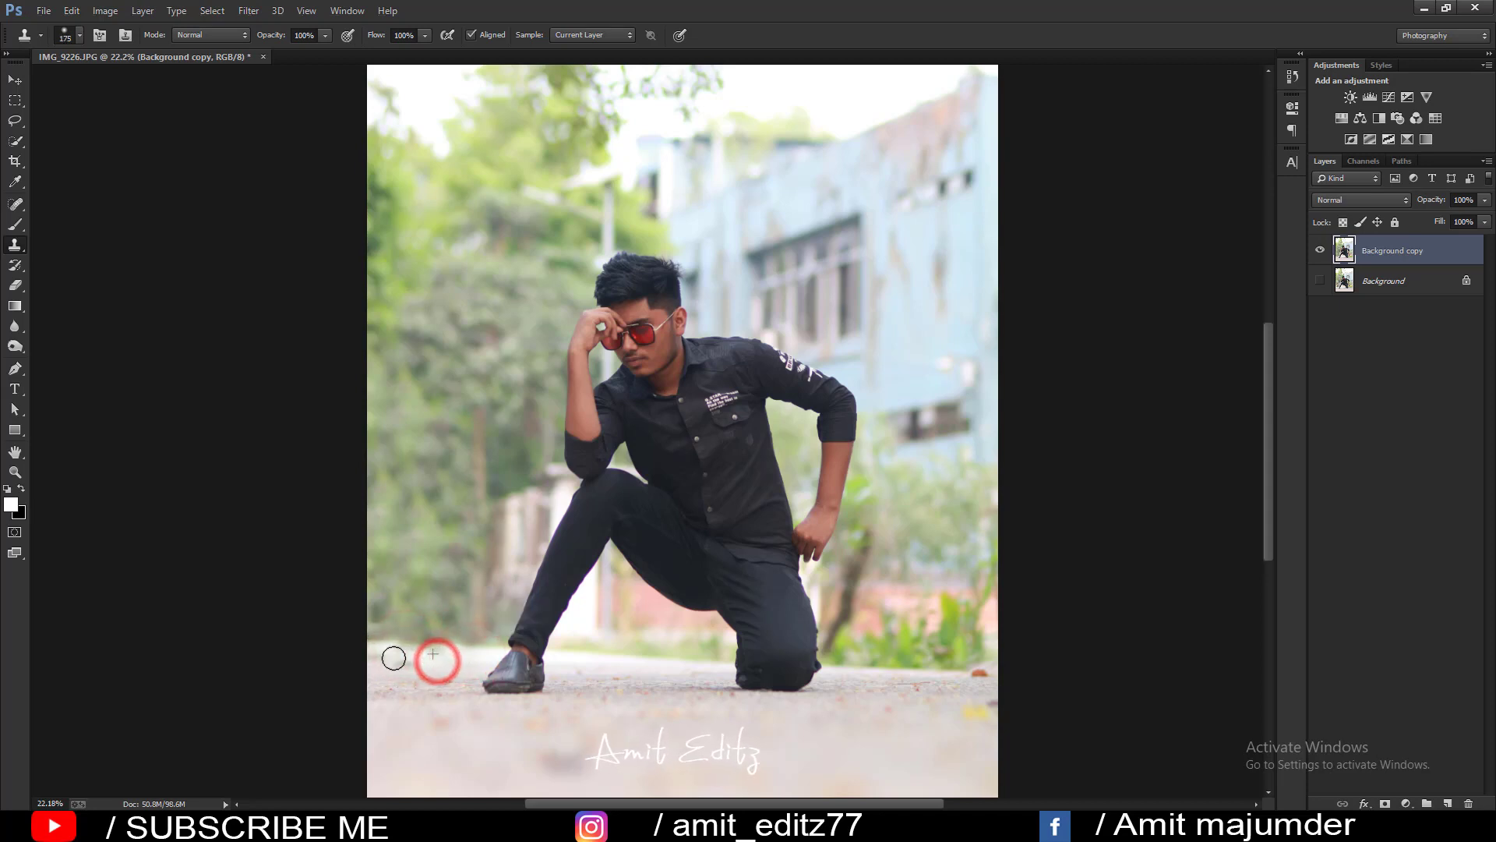
alt+click(462, 662)
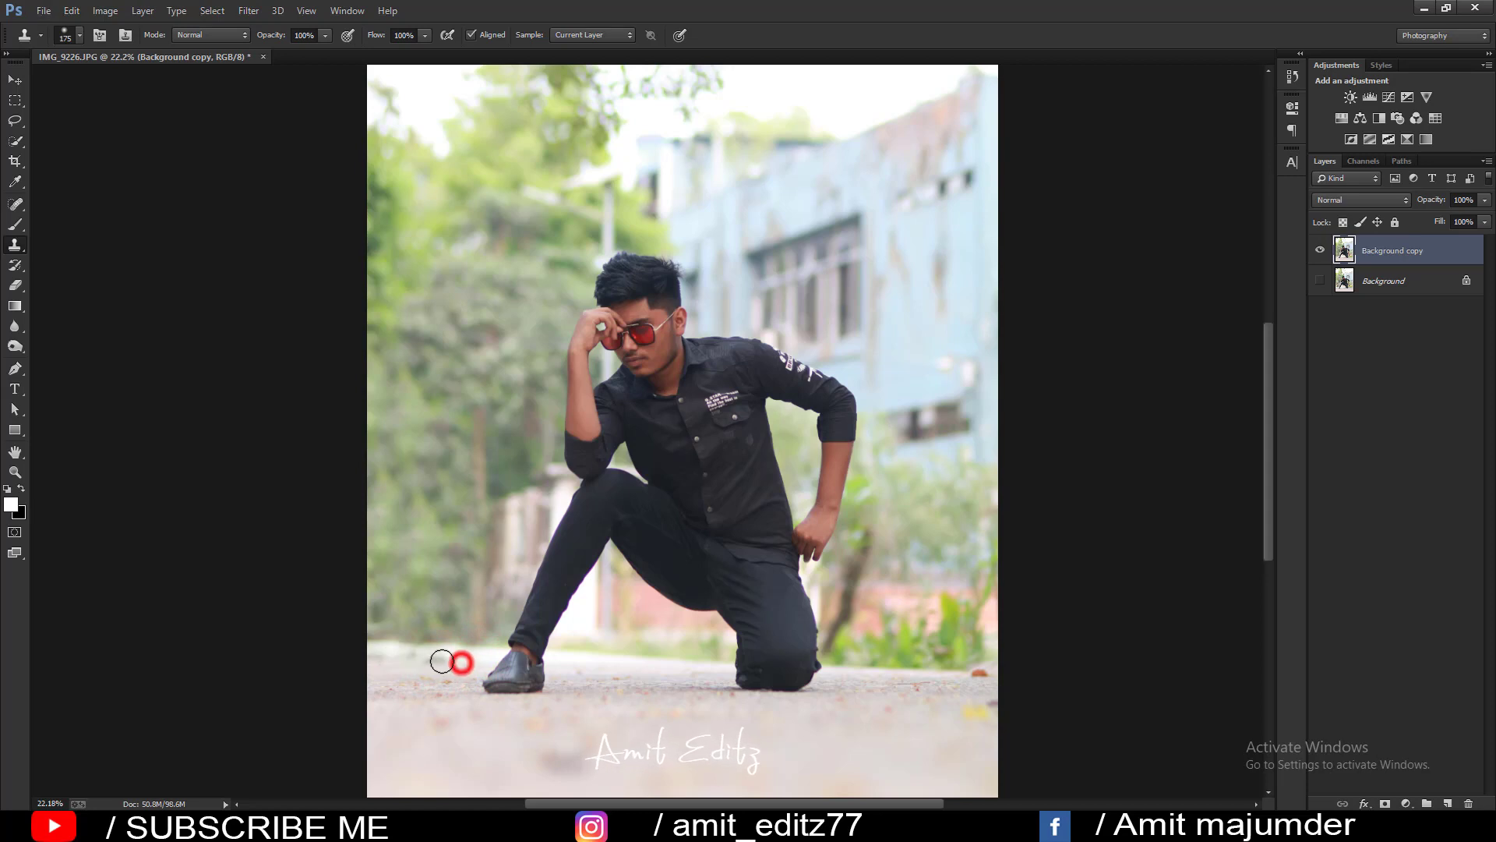
scroll(427, 656, down, 3)
scroll(540, 598, up, 2)
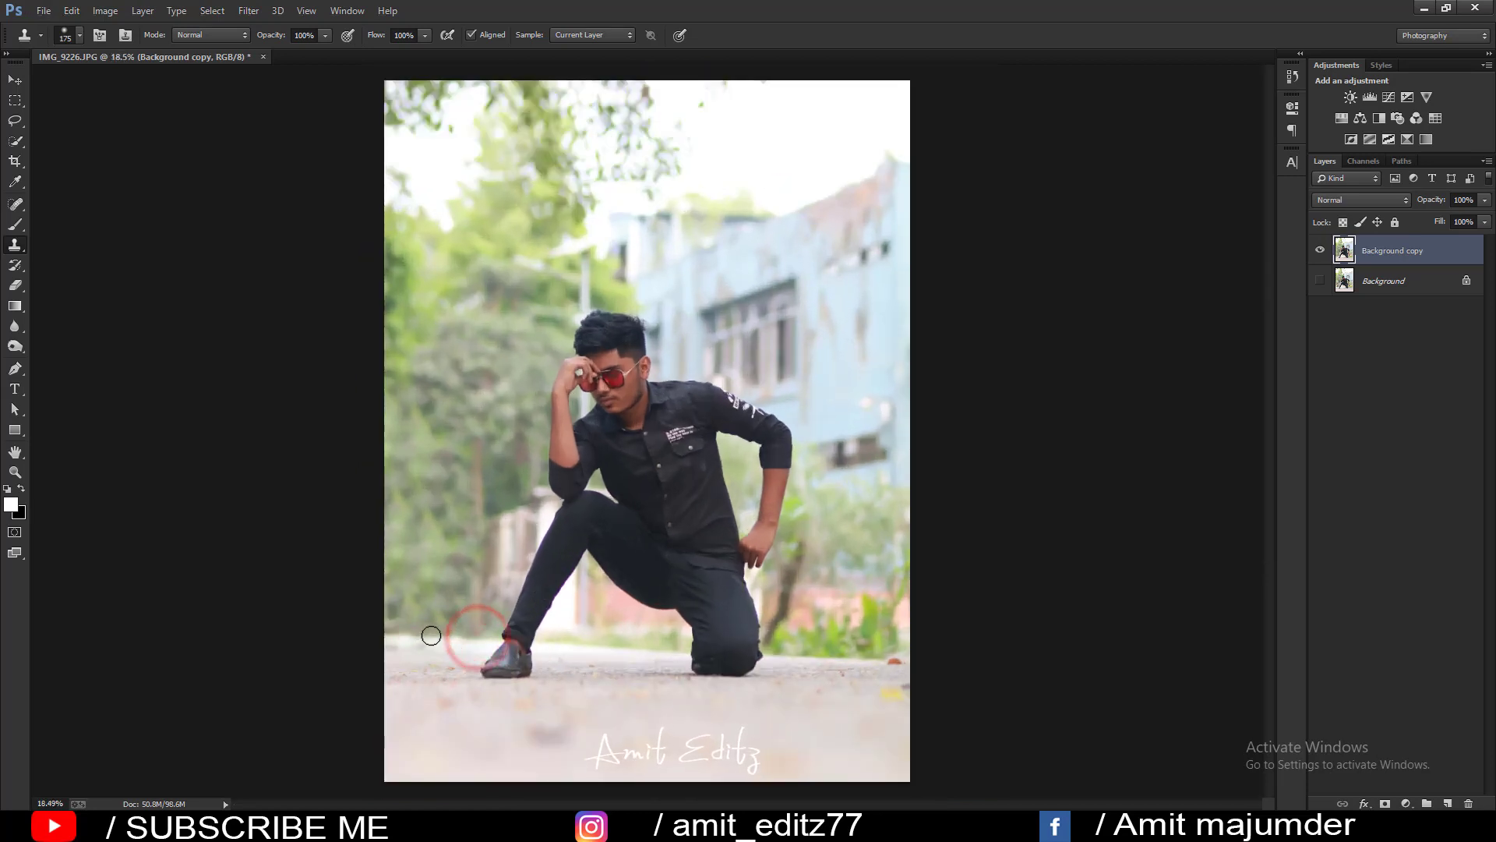
scroll(529, 612, down, 3)
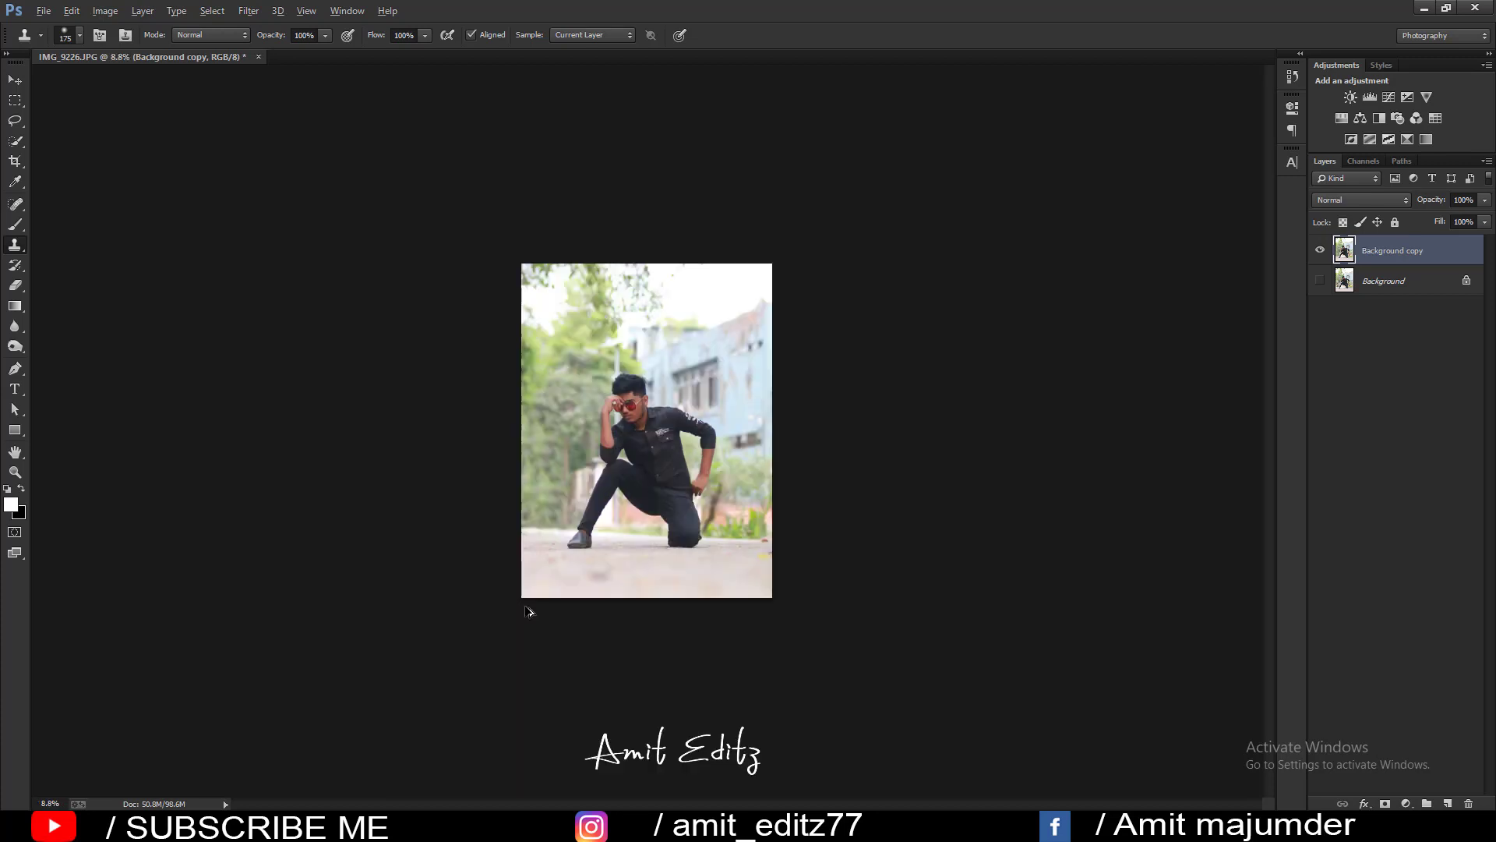
scroll(596, 592, up, 1)
scroll(596, 592, up, 2)
Toggle the retouched copy's visibility to compare it with the original.
click(14, 79)
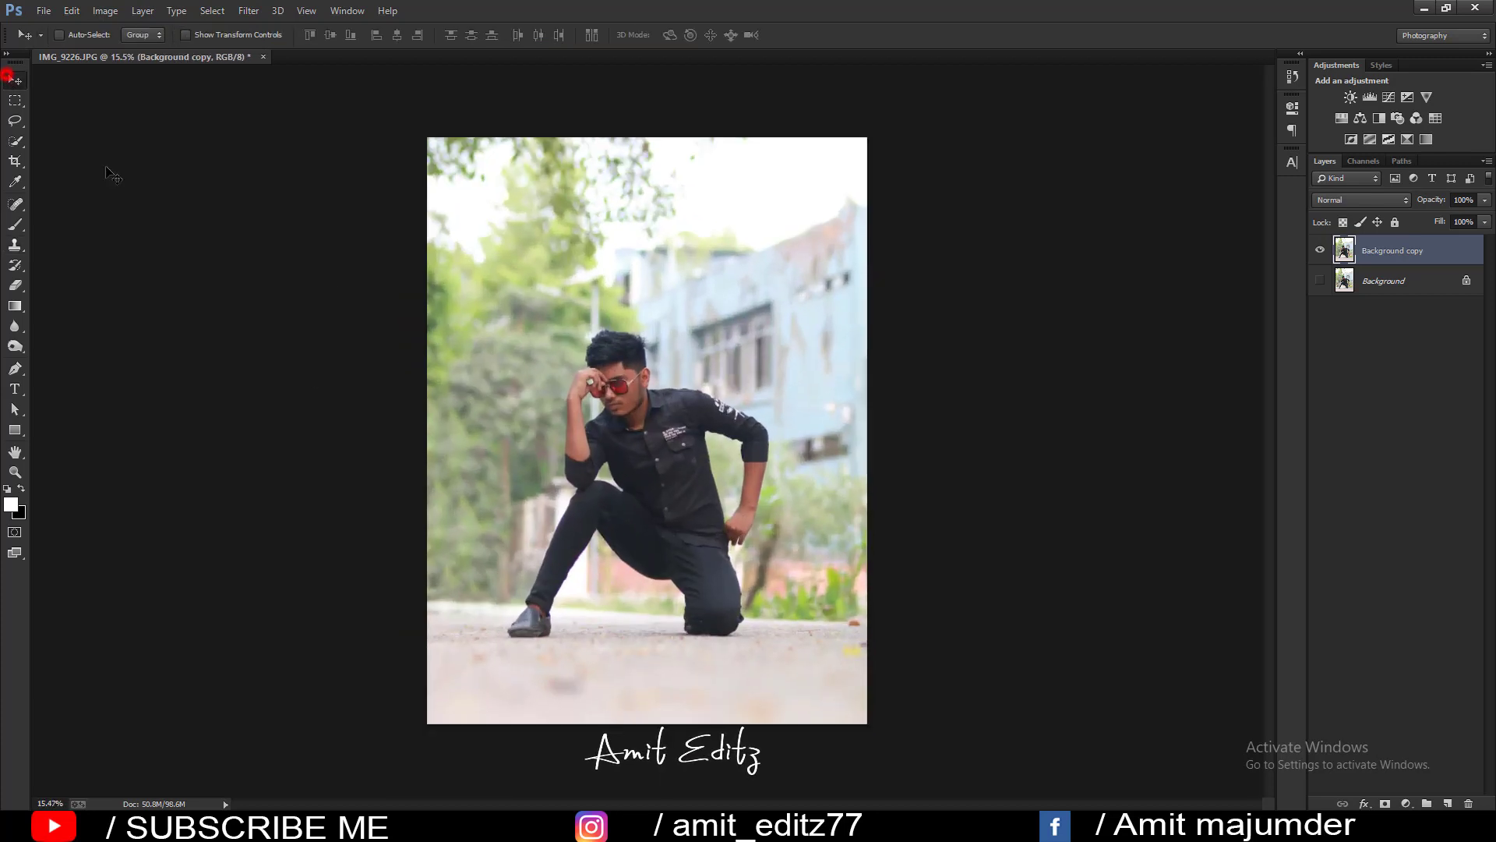
scroll(647, 234, up, 1)
click(1319, 250)
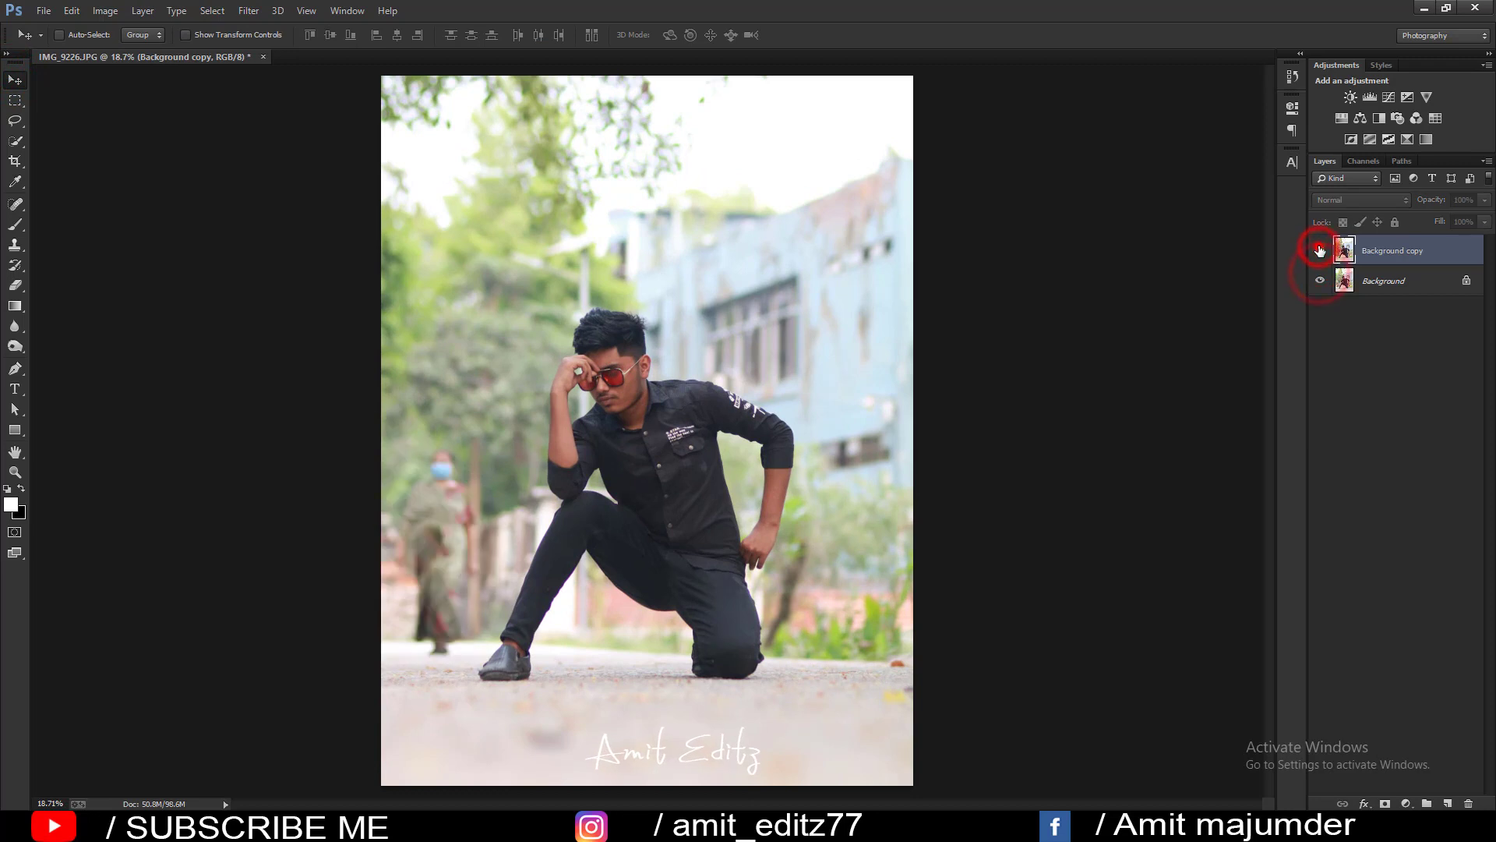
click(1320, 250)
click(1320, 249)
scroll(626, 411, down, 1)
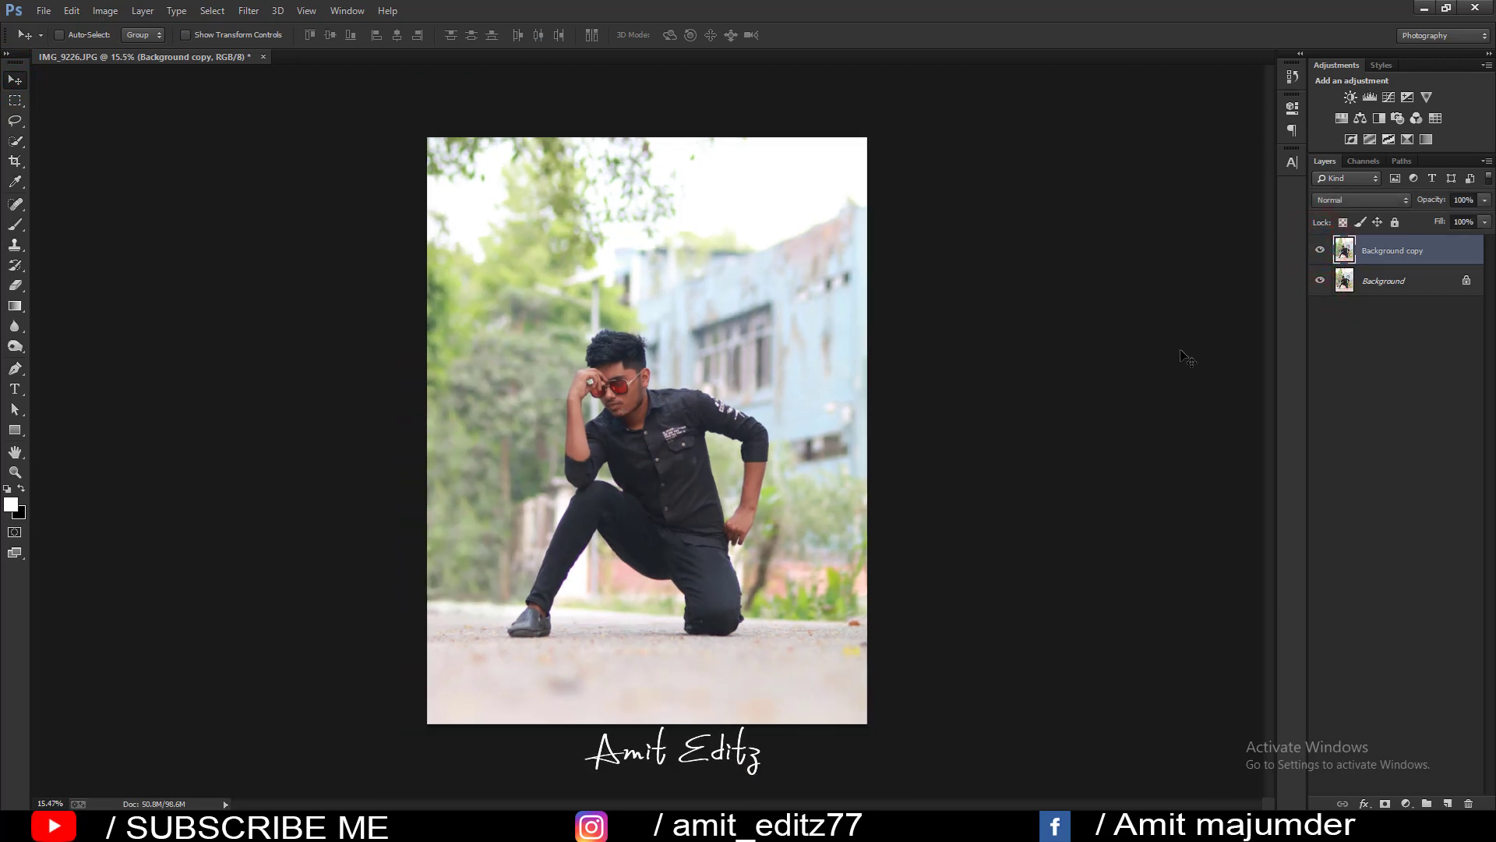
Duplicate the retouched layer as Background copy 2 and zoom in to inspect the face.
drag(1416, 253, 1448, 803)
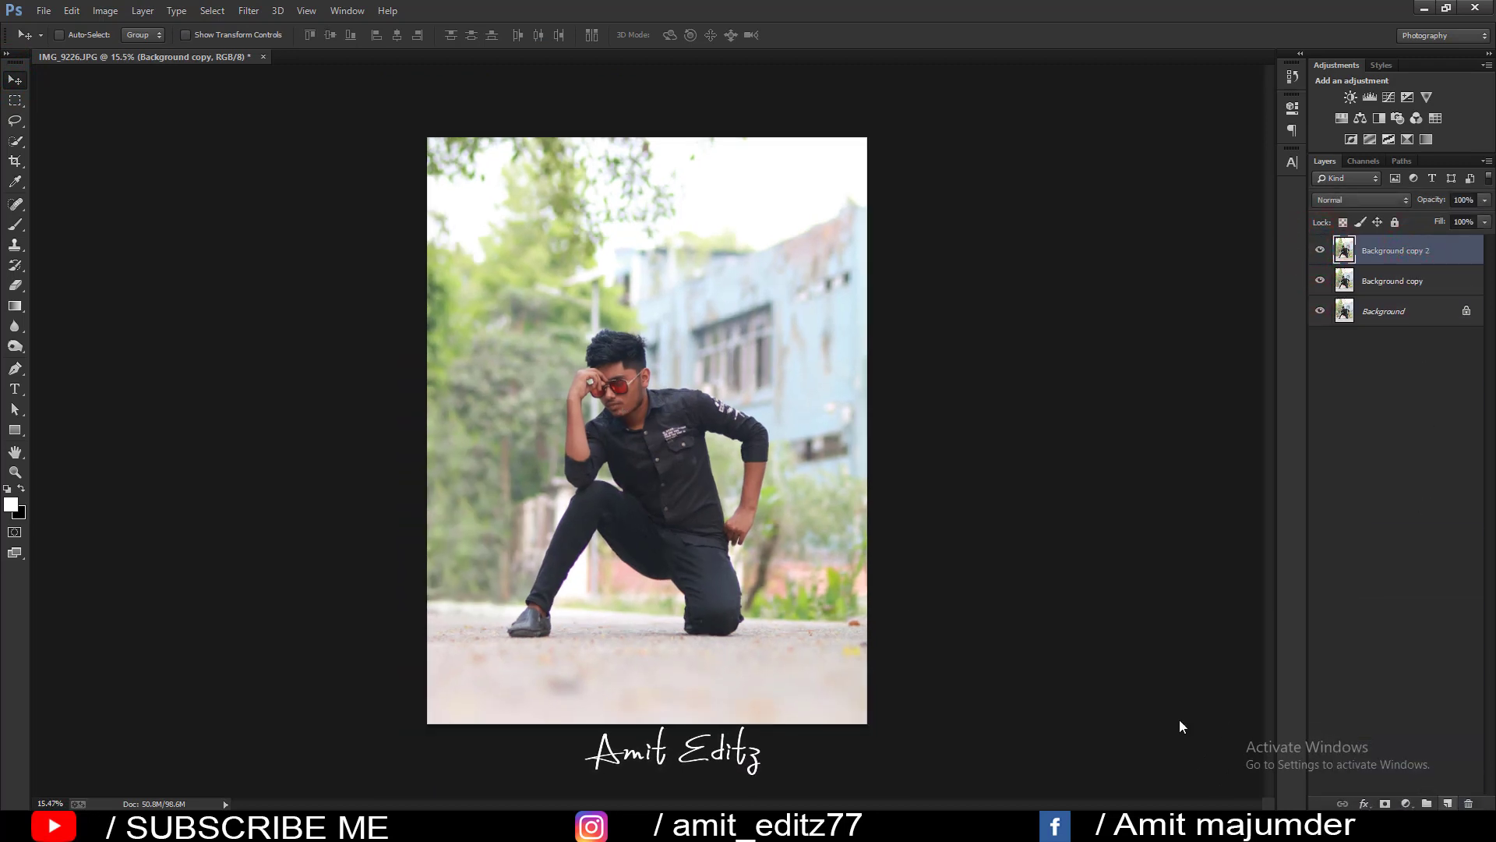
scroll(621, 403, up, 2)
scroll(656, 353, up, 4)
scroll(656, 352, up, 2)
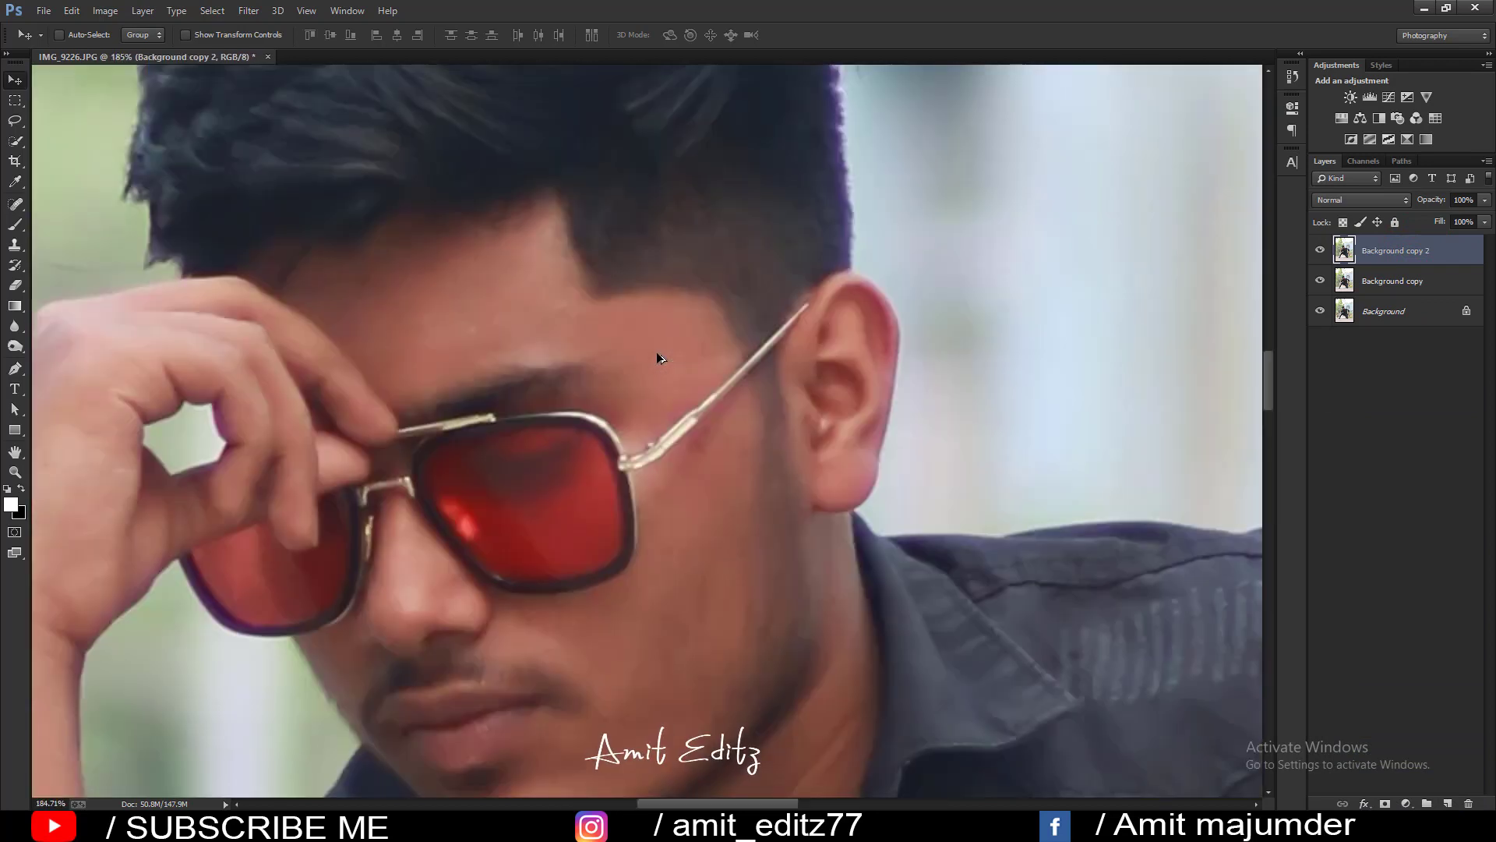
scroll(656, 352, down, 5)
scroll(656, 353, down, 5)
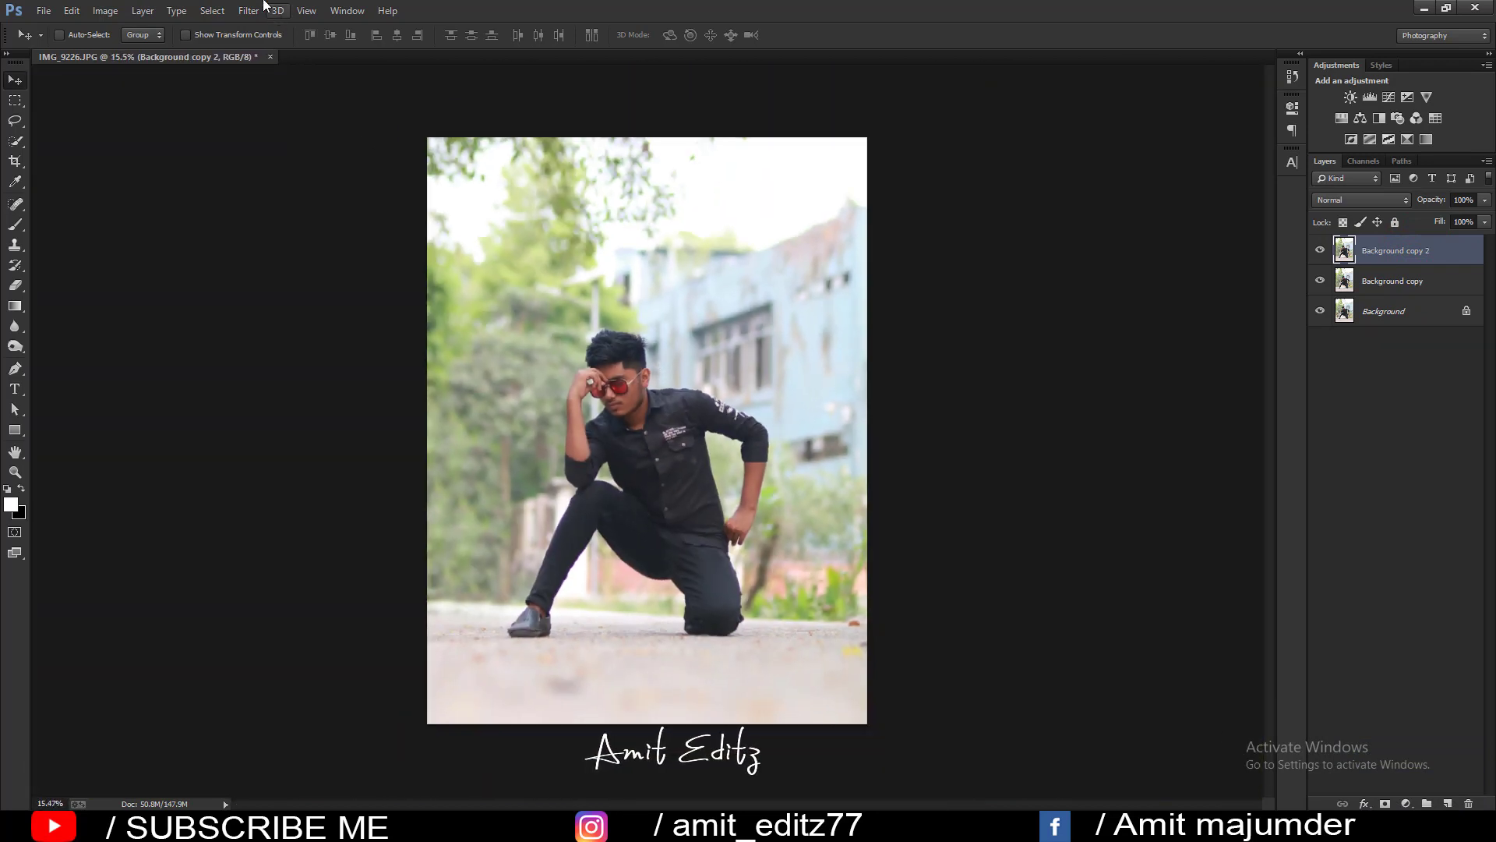
click(257, 9)
In Camera Raw, set Contrast +27, Highlights -100, Shadows +23, Whites -85, Blacks +16.
click(282, 99)
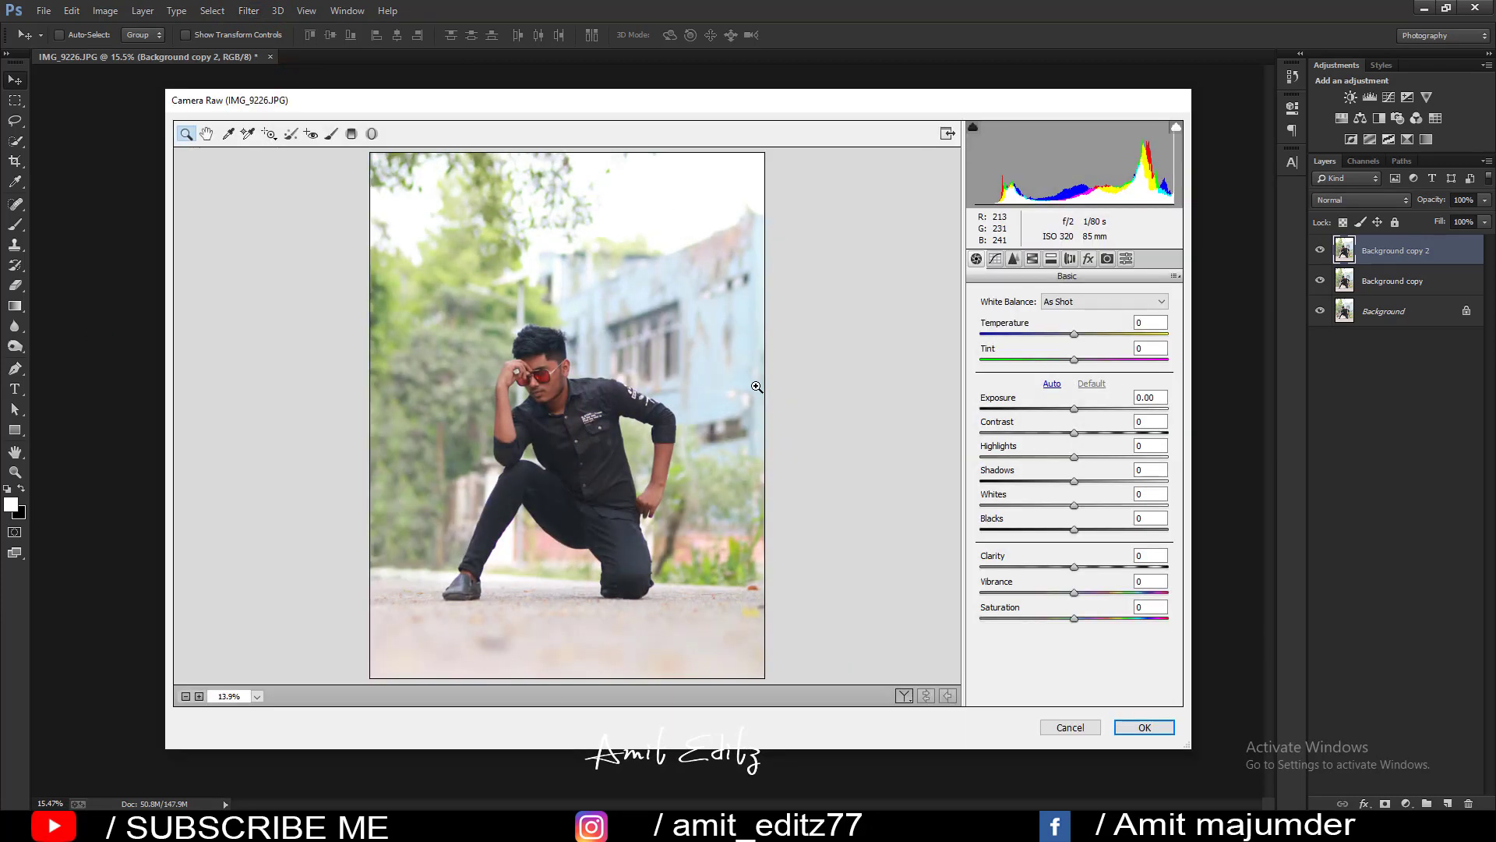
drag(1073, 433, 1093, 433)
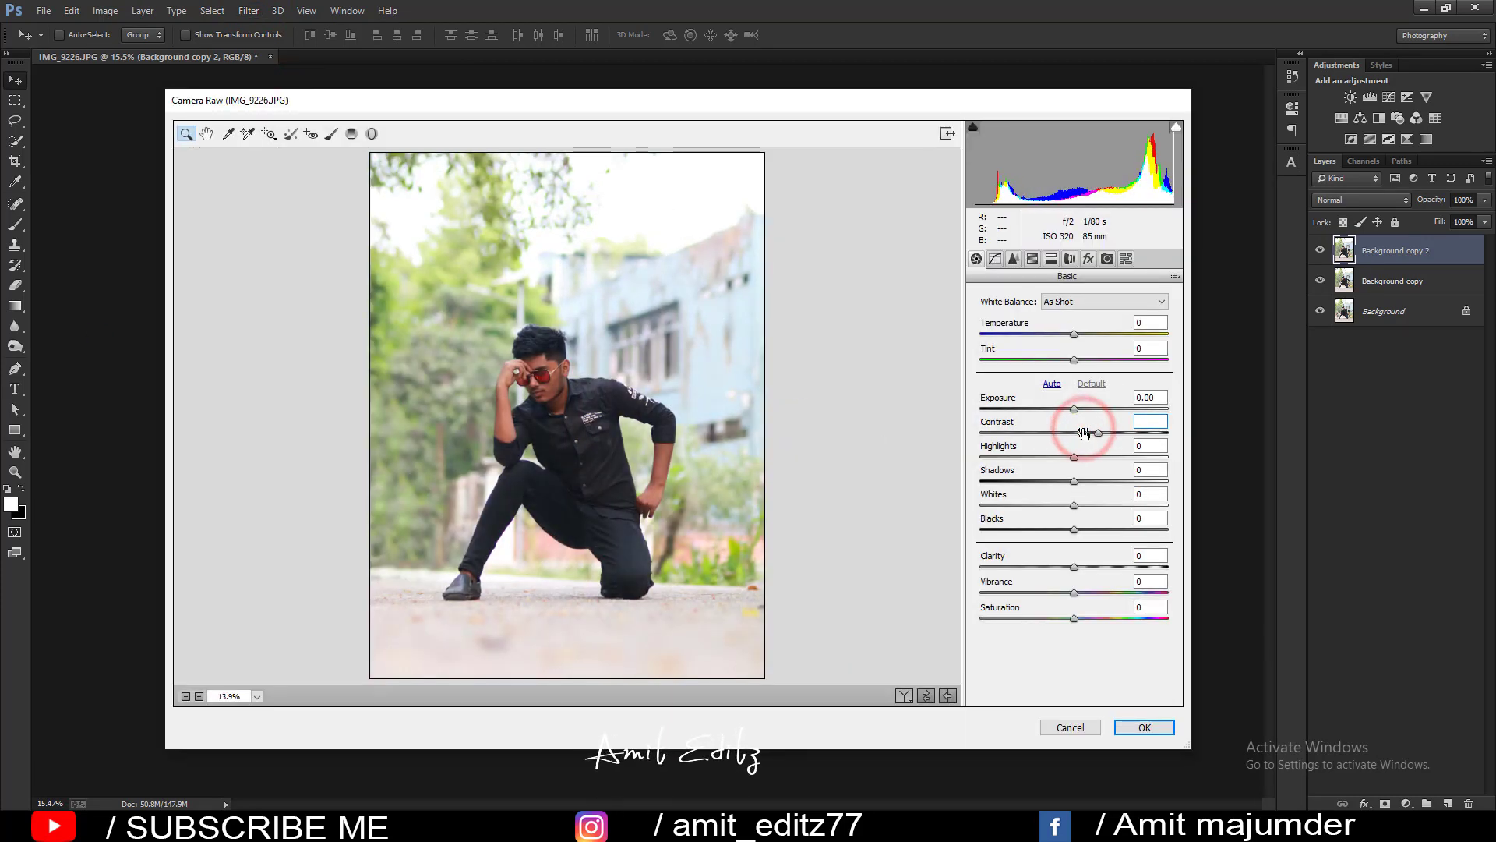
drag(1001, 458, 932, 458)
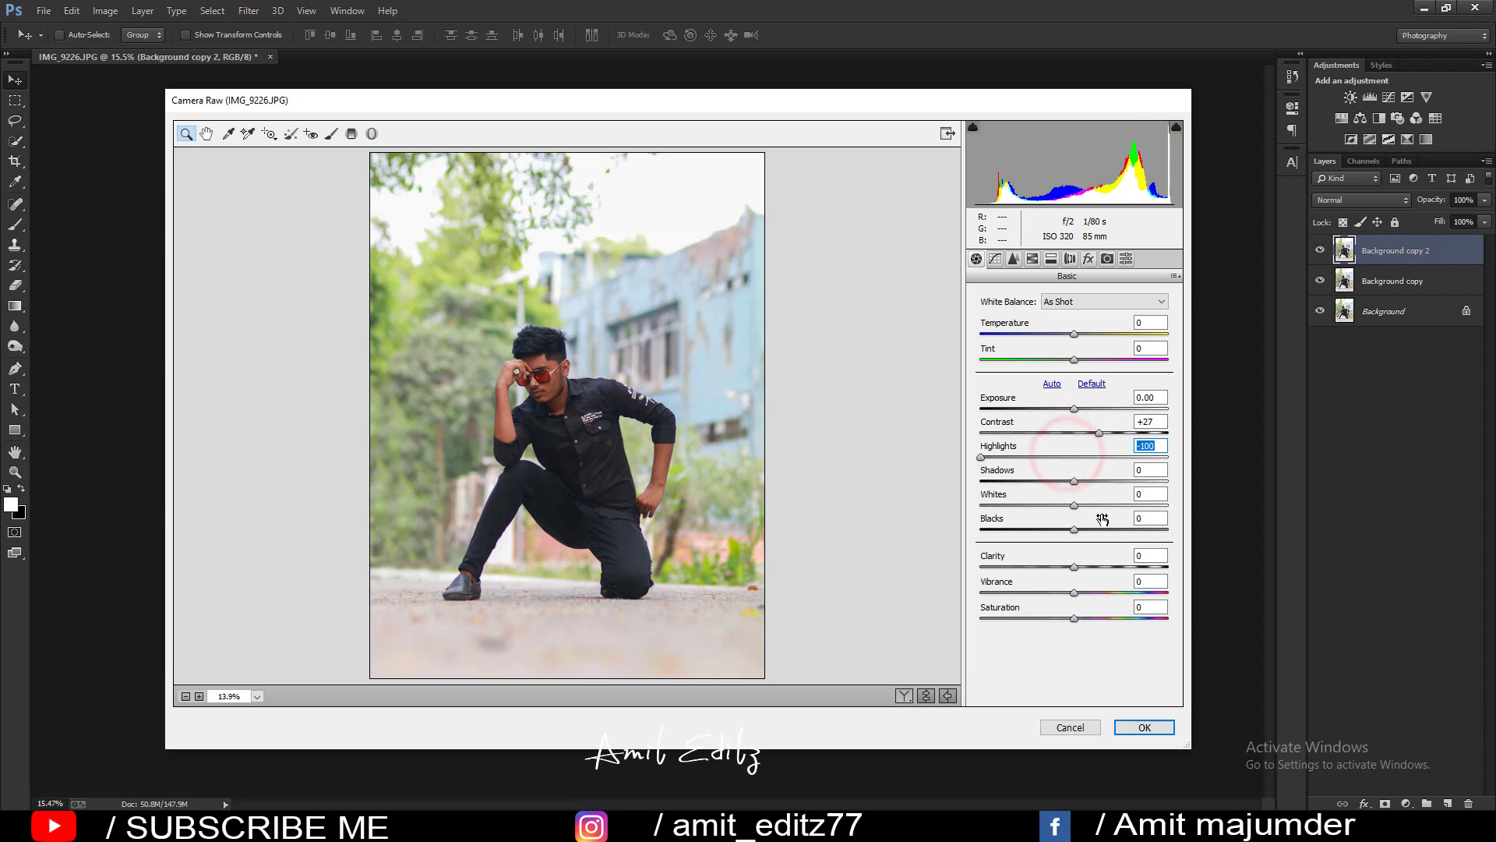
mouse_move(1054, 481)
mouse_down()
mouse_move(1075, 481)
mouse_move(994, 505)
mouse_up()
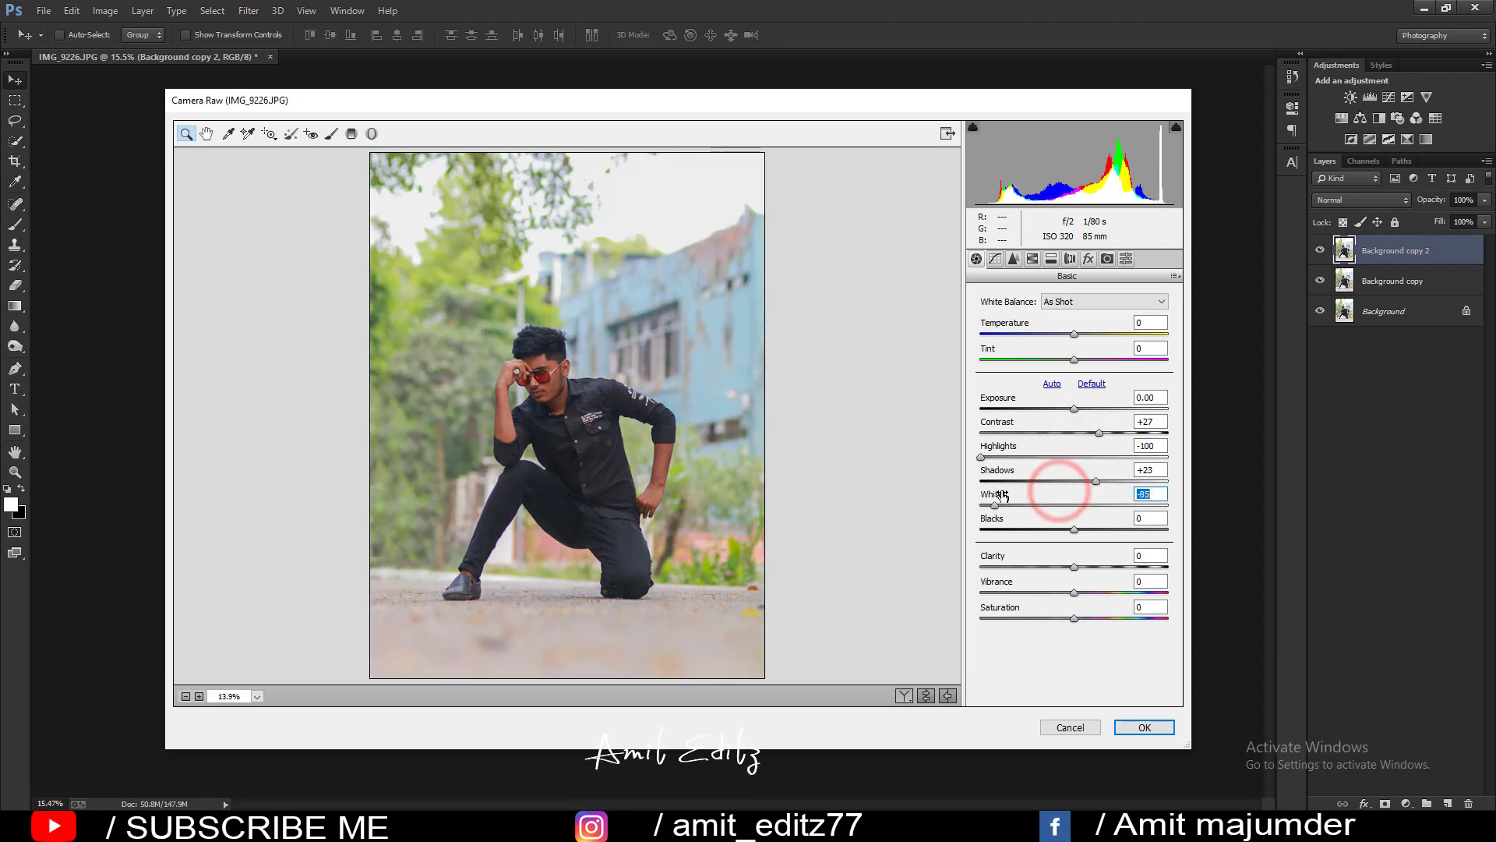
drag(1074, 531, 1089, 531)
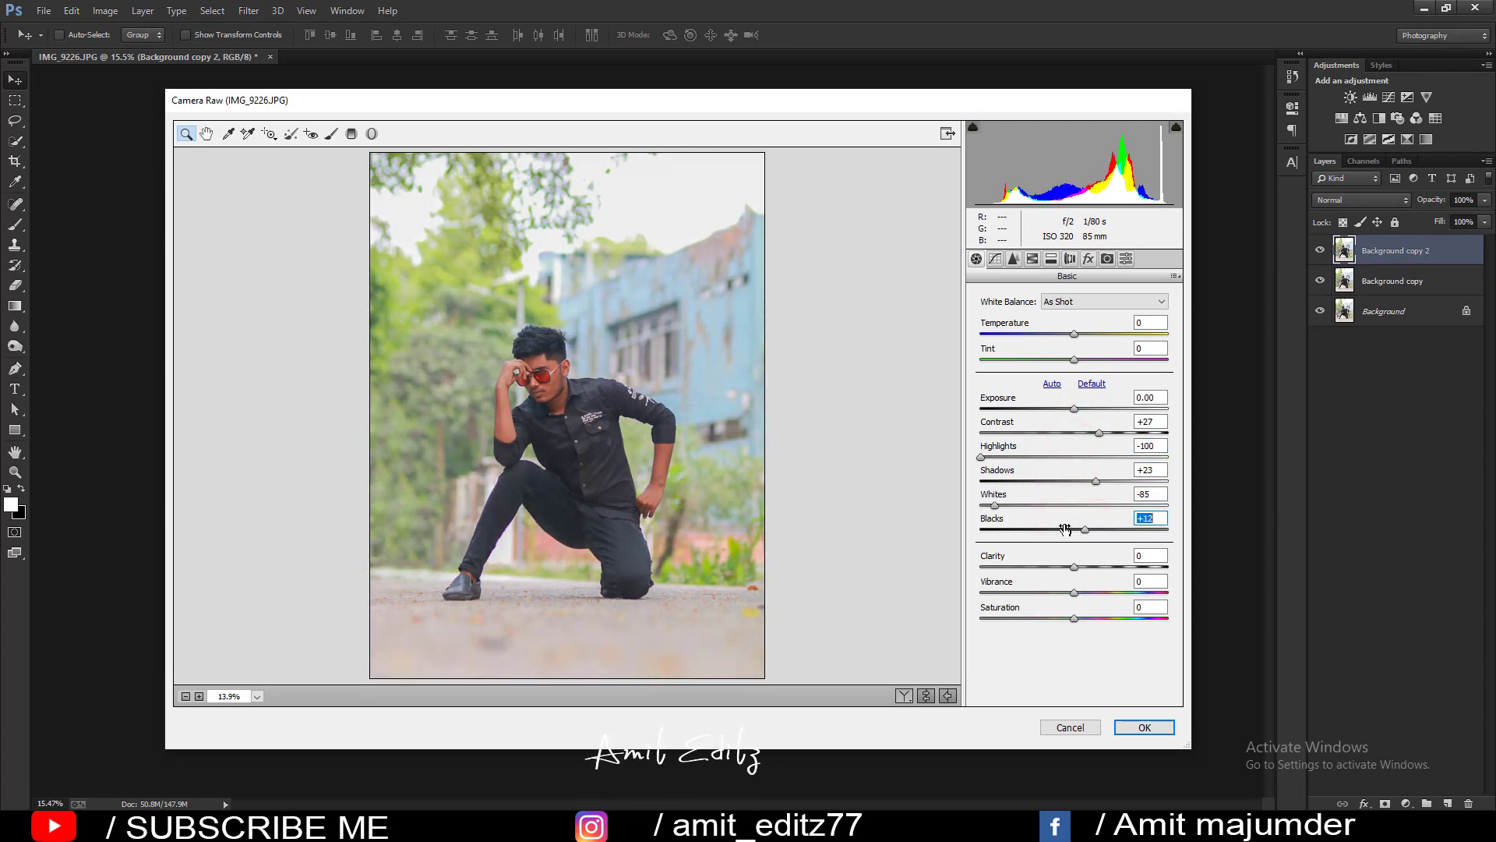
Shift the Greens hue toward yellow, fully desaturate Yellows, and apply the grade.
click(1032, 258)
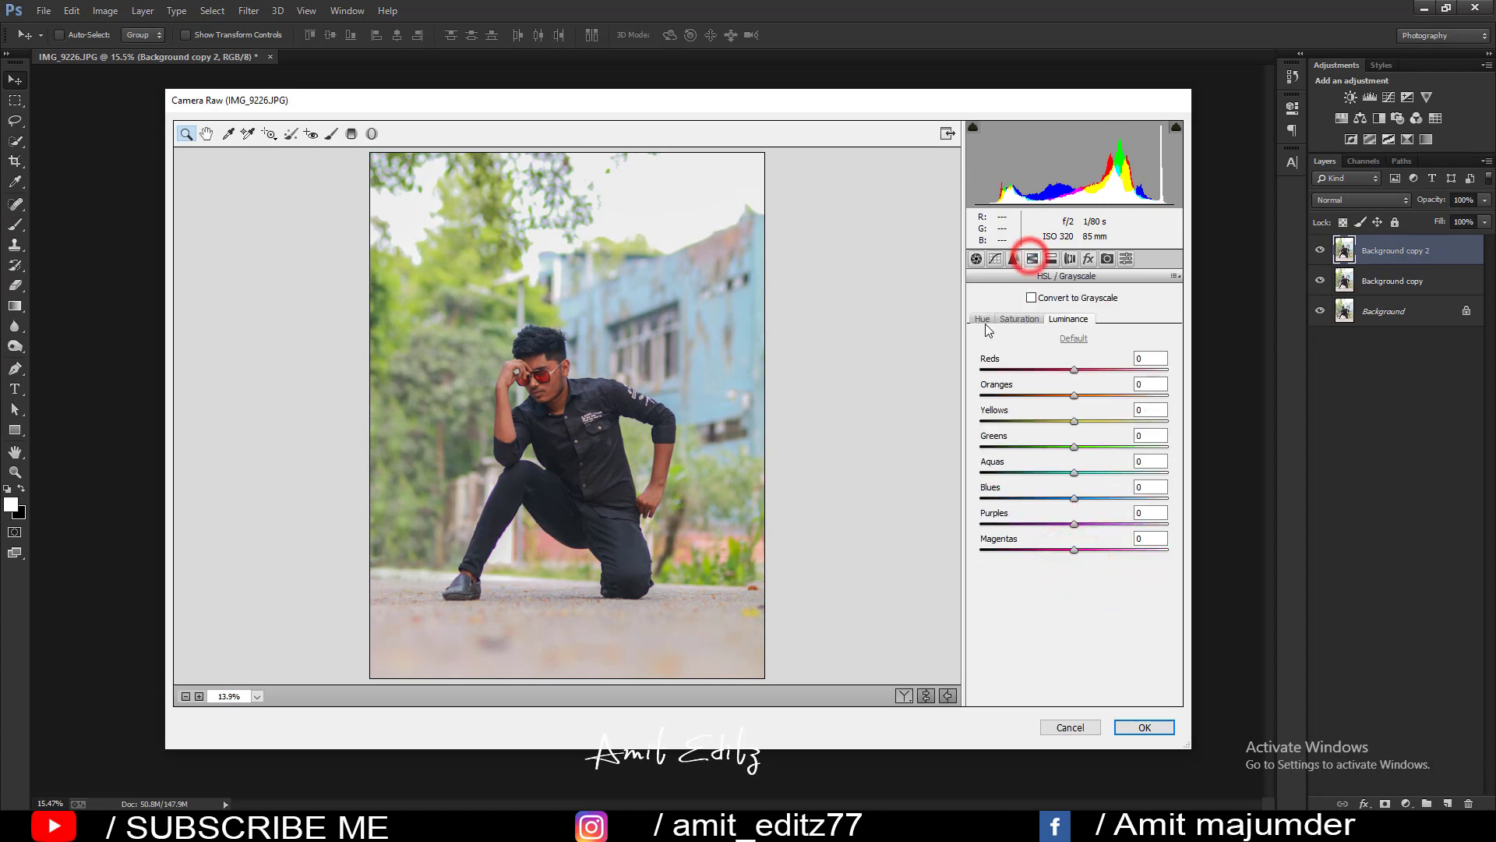
drag(1074, 446, 919, 444)
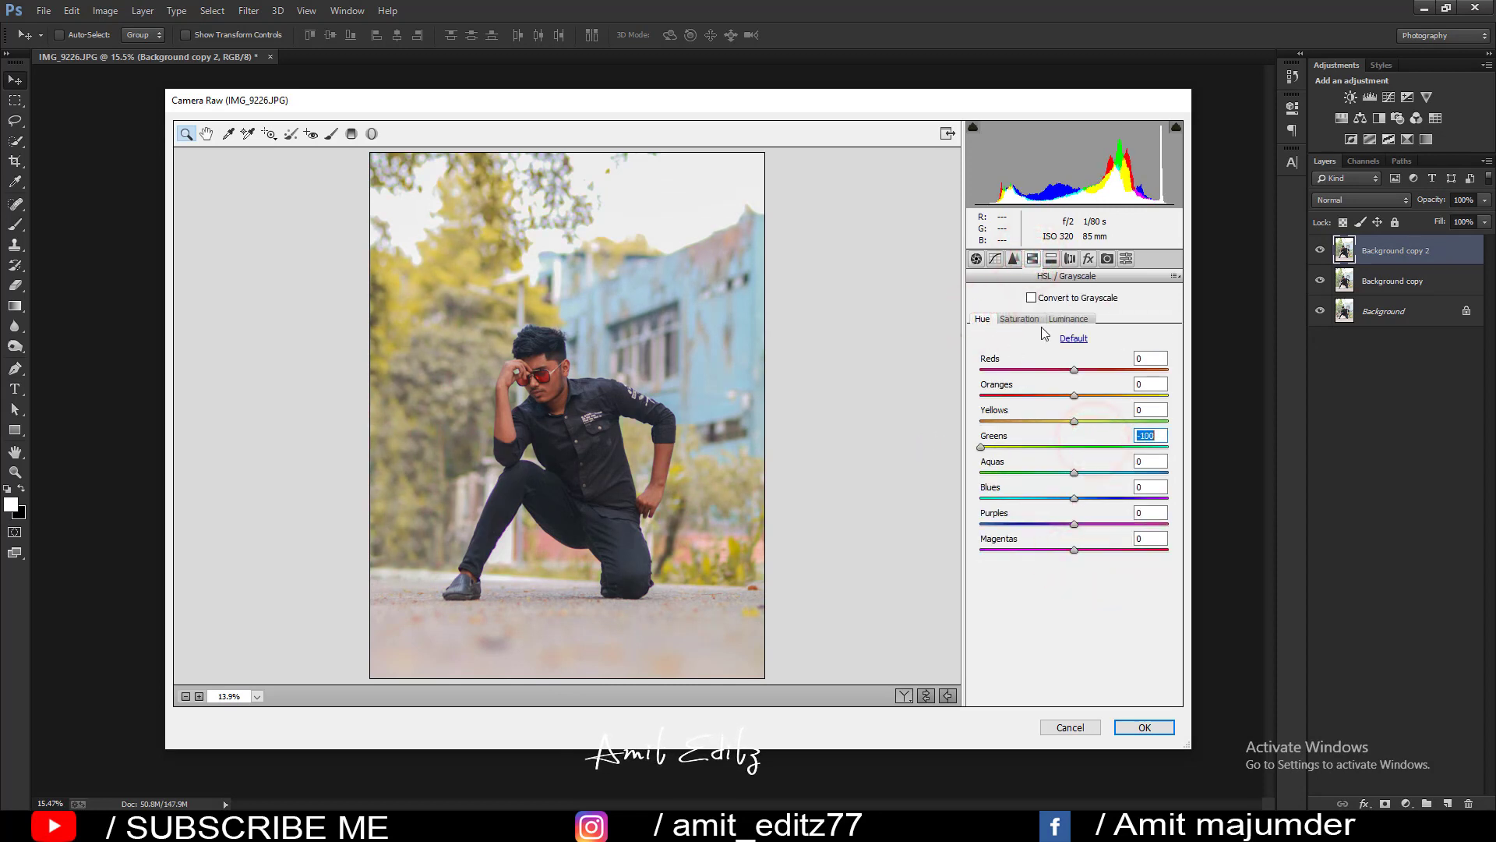
click(1017, 319)
drag(1074, 421, 980, 421)
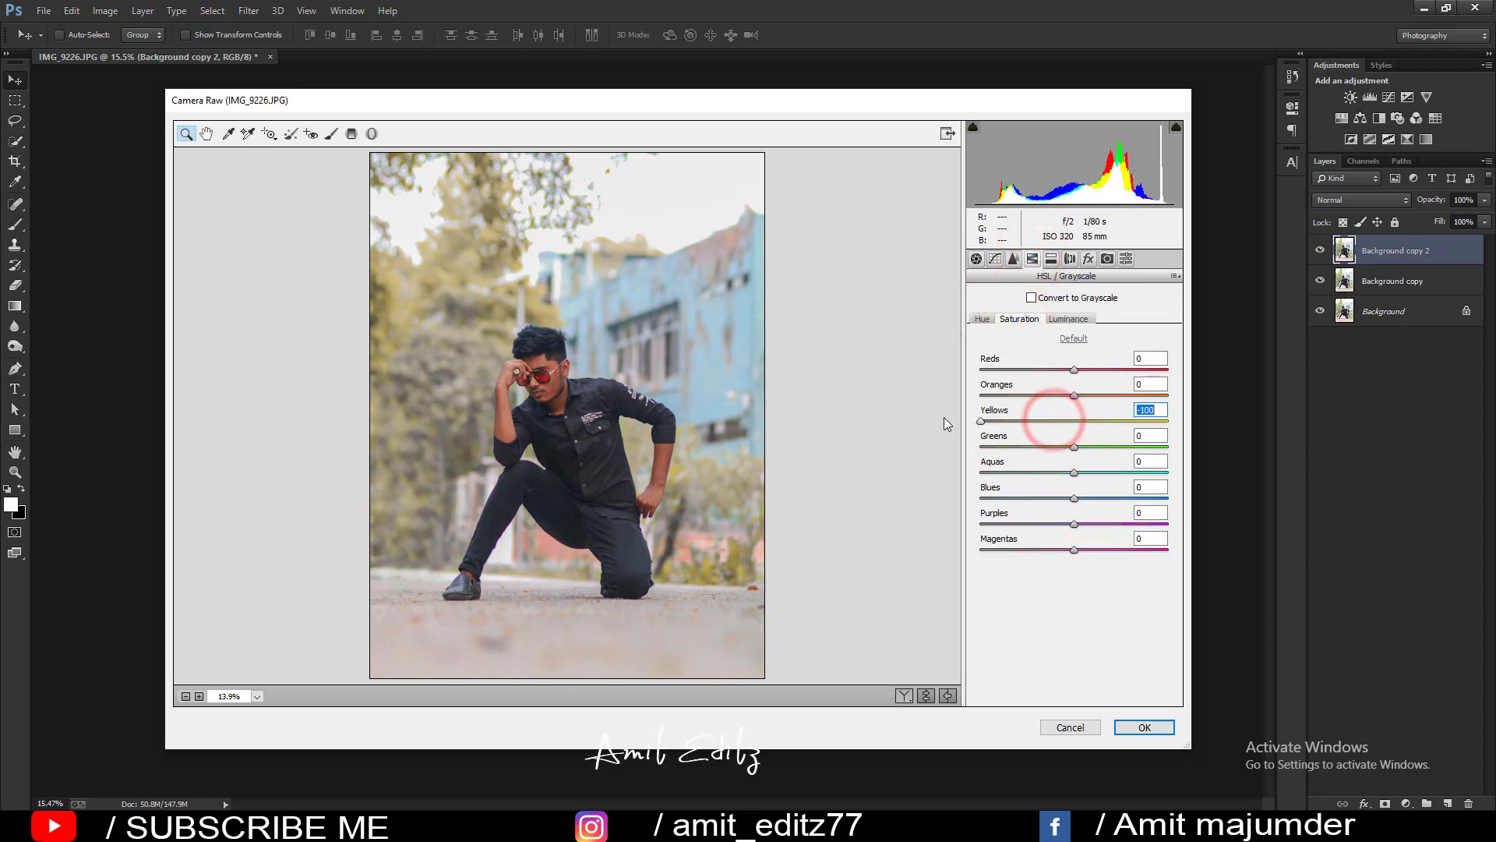
click(1144, 727)
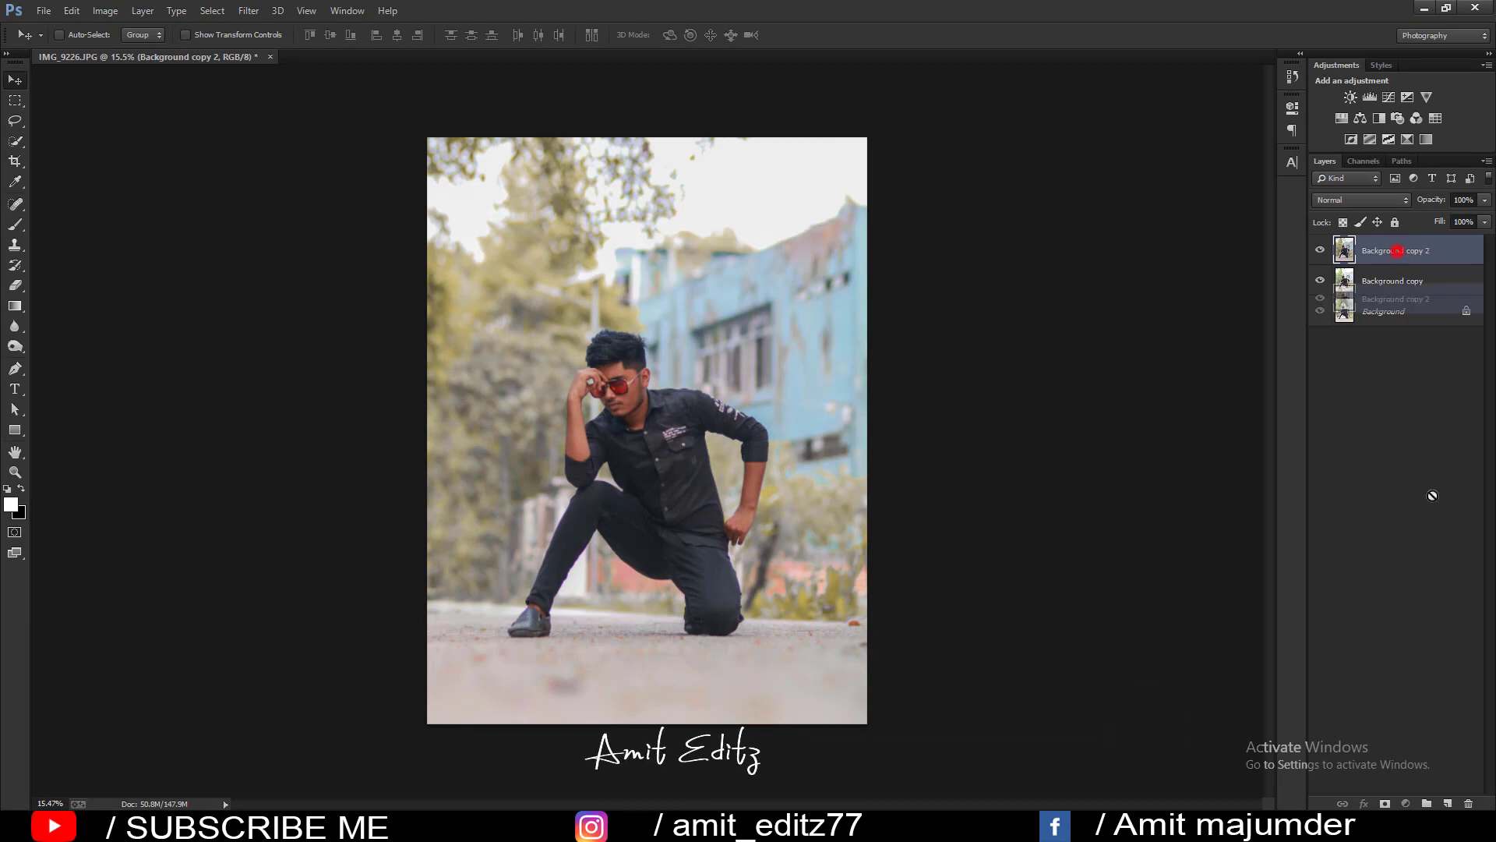
Duplicate the graded layer as Background copy 3 and set Camera Raw Oranges luminance to +77.
drag(1395, 250, 1448, 803)
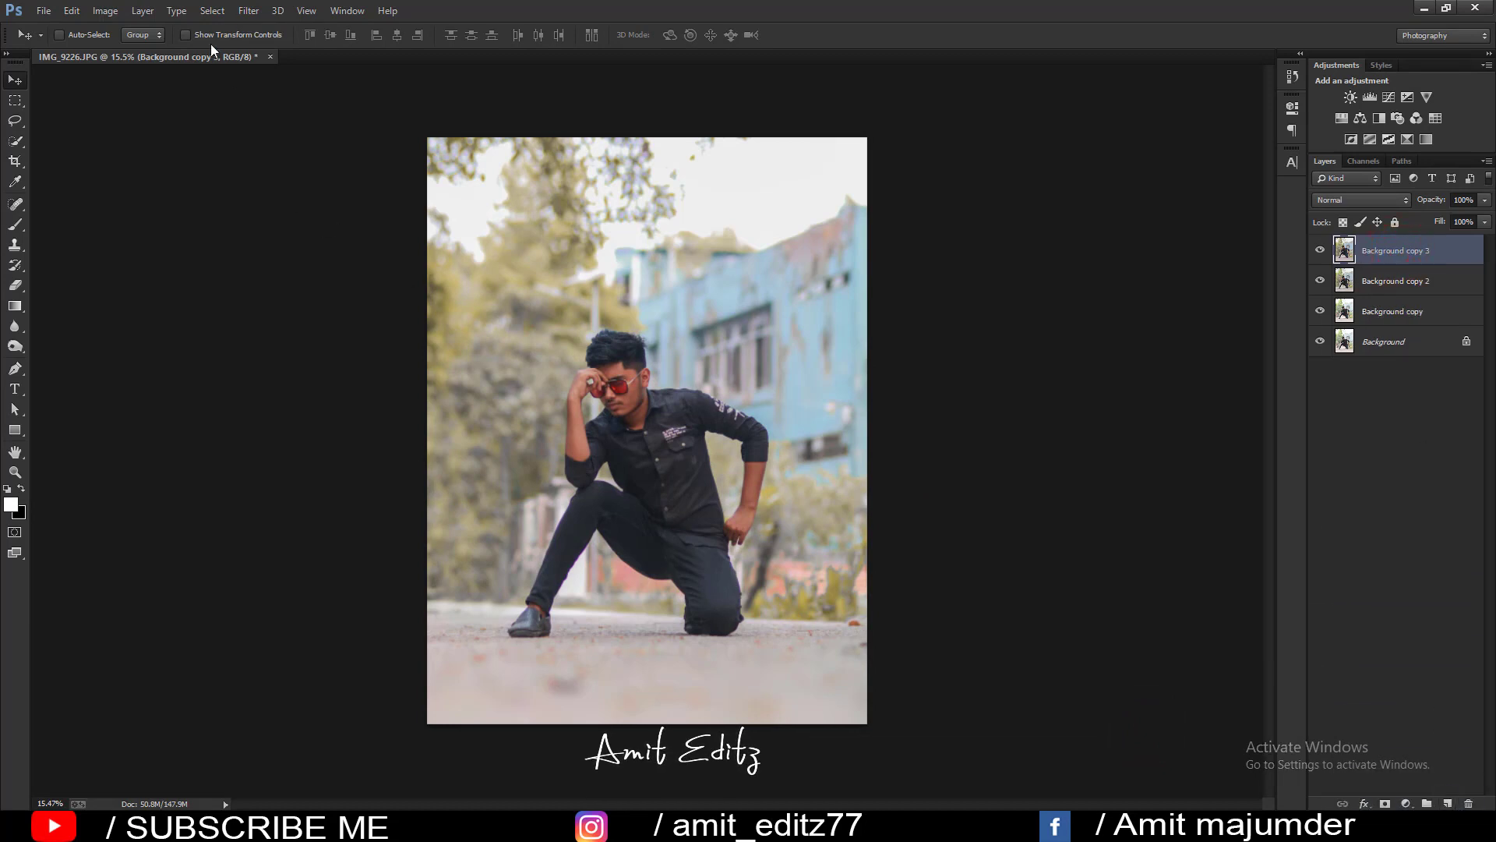
click(249, 11)
click(253, 95)
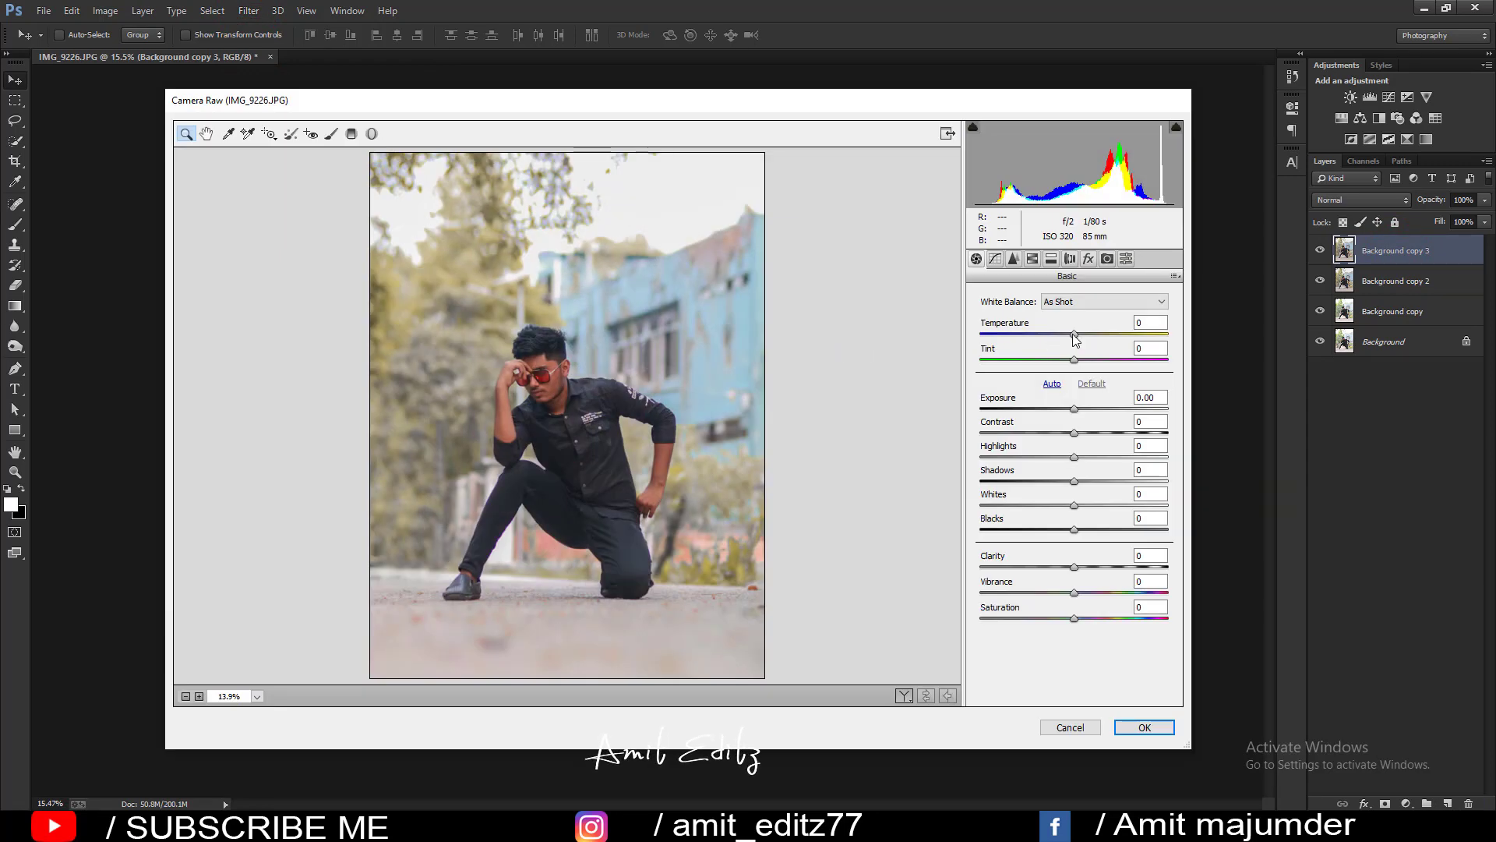
click(1014, 258)
click(1032, 258)
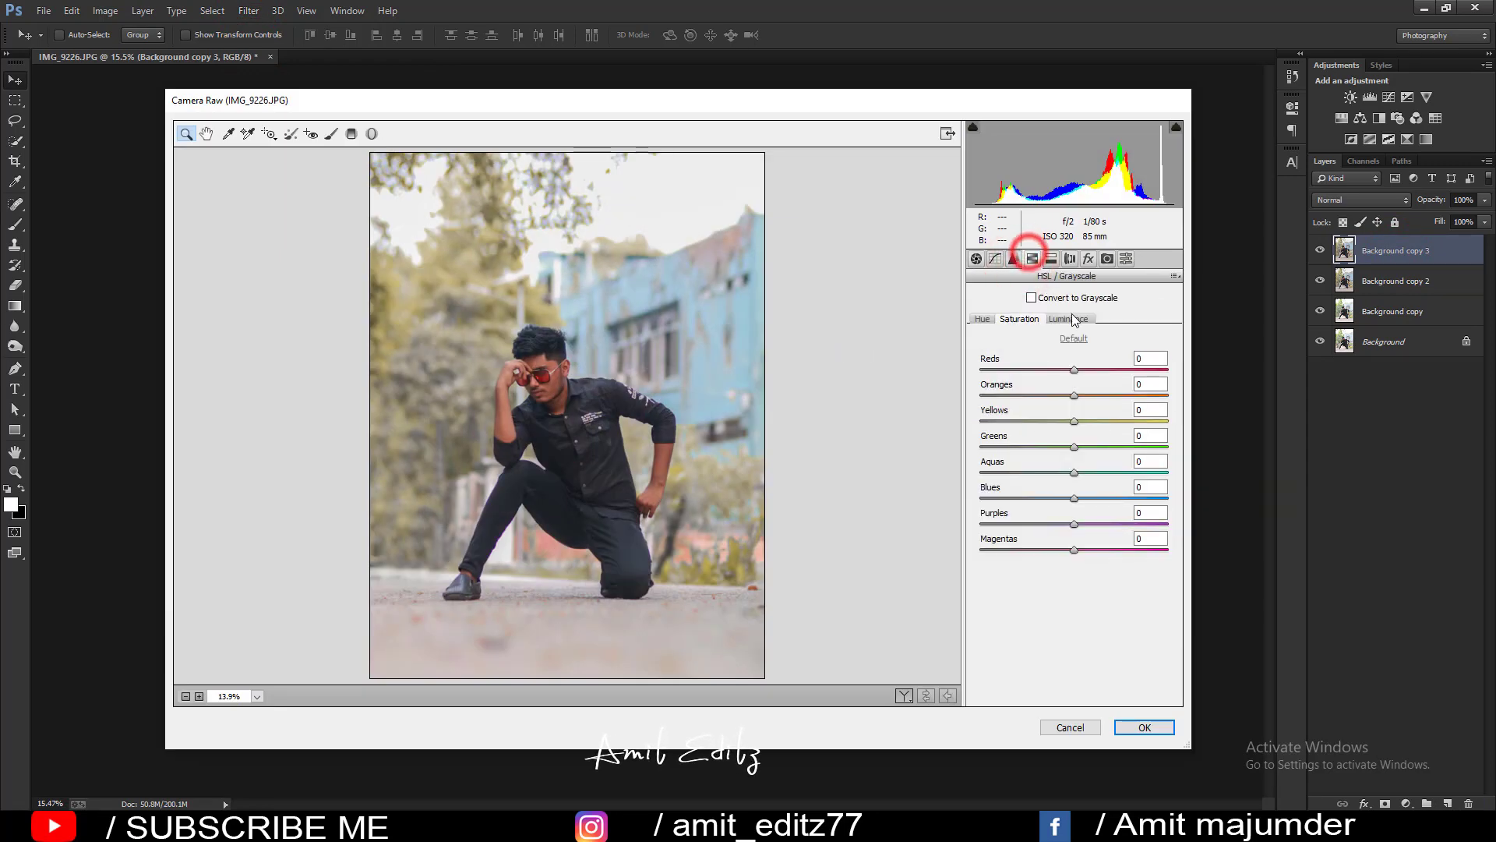
click(1070, 319)
drag(1072, 395, 1146, 395)
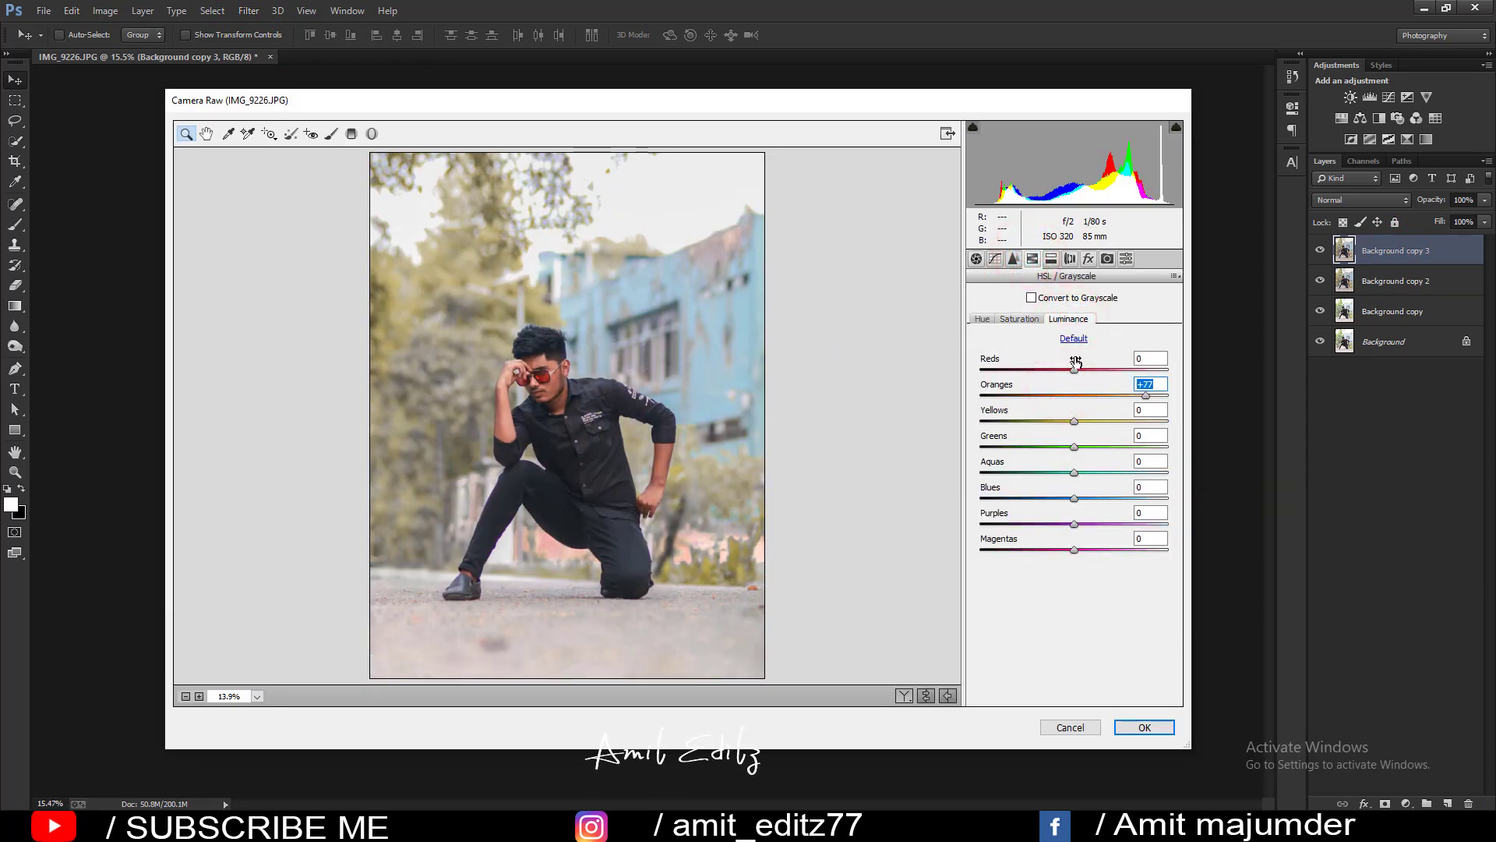
Lift the Shadows and set the Greens and Yellows hue to -100.
click(976, 259)
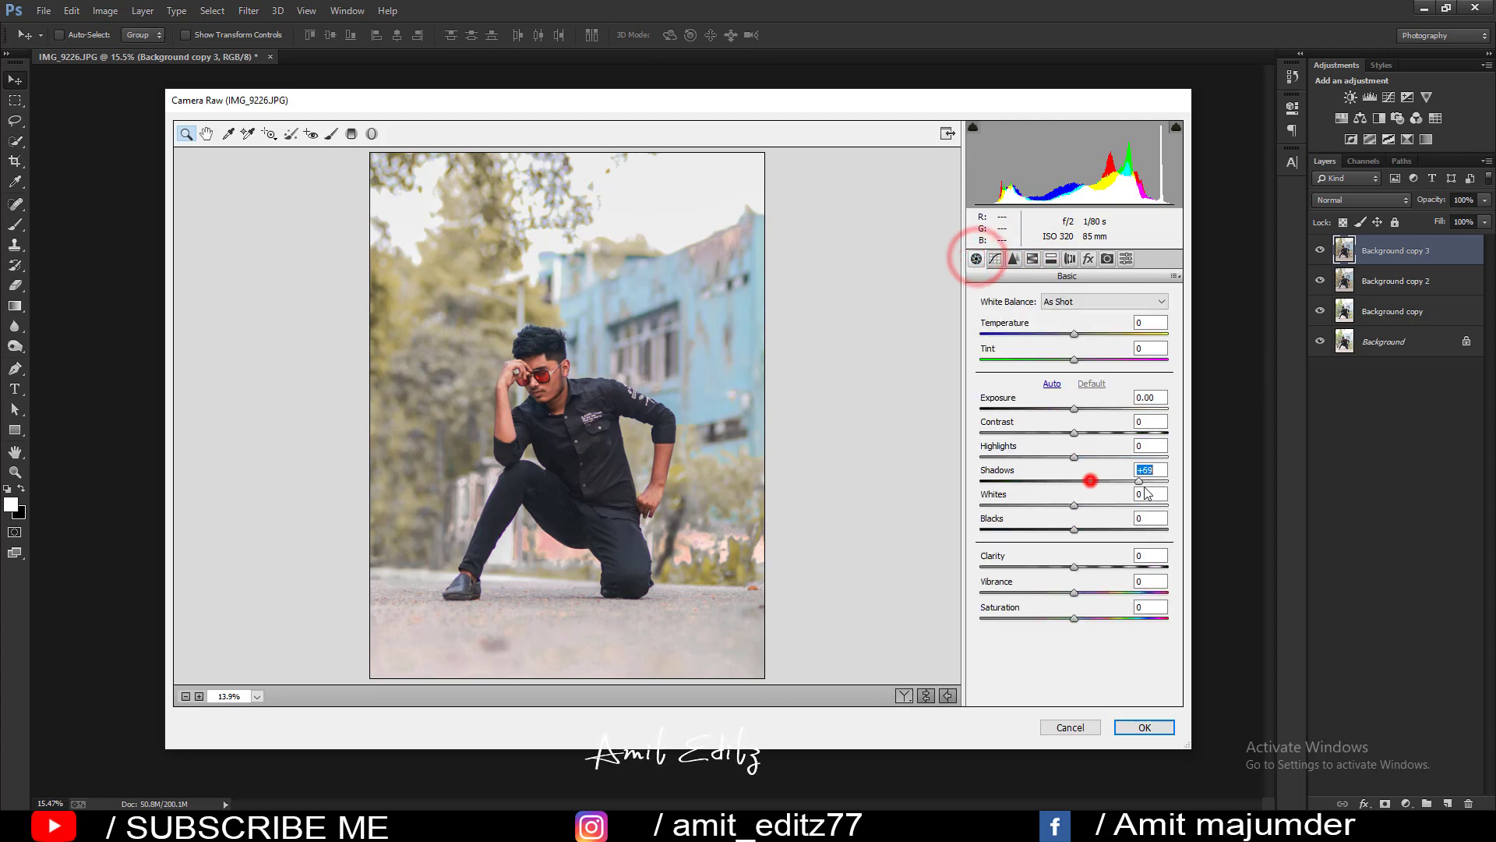
mouse_move(1083, 480)
mouse_down()
mouse_move(1152, 480)
mouse_move(1077, 485)
mouse_up()
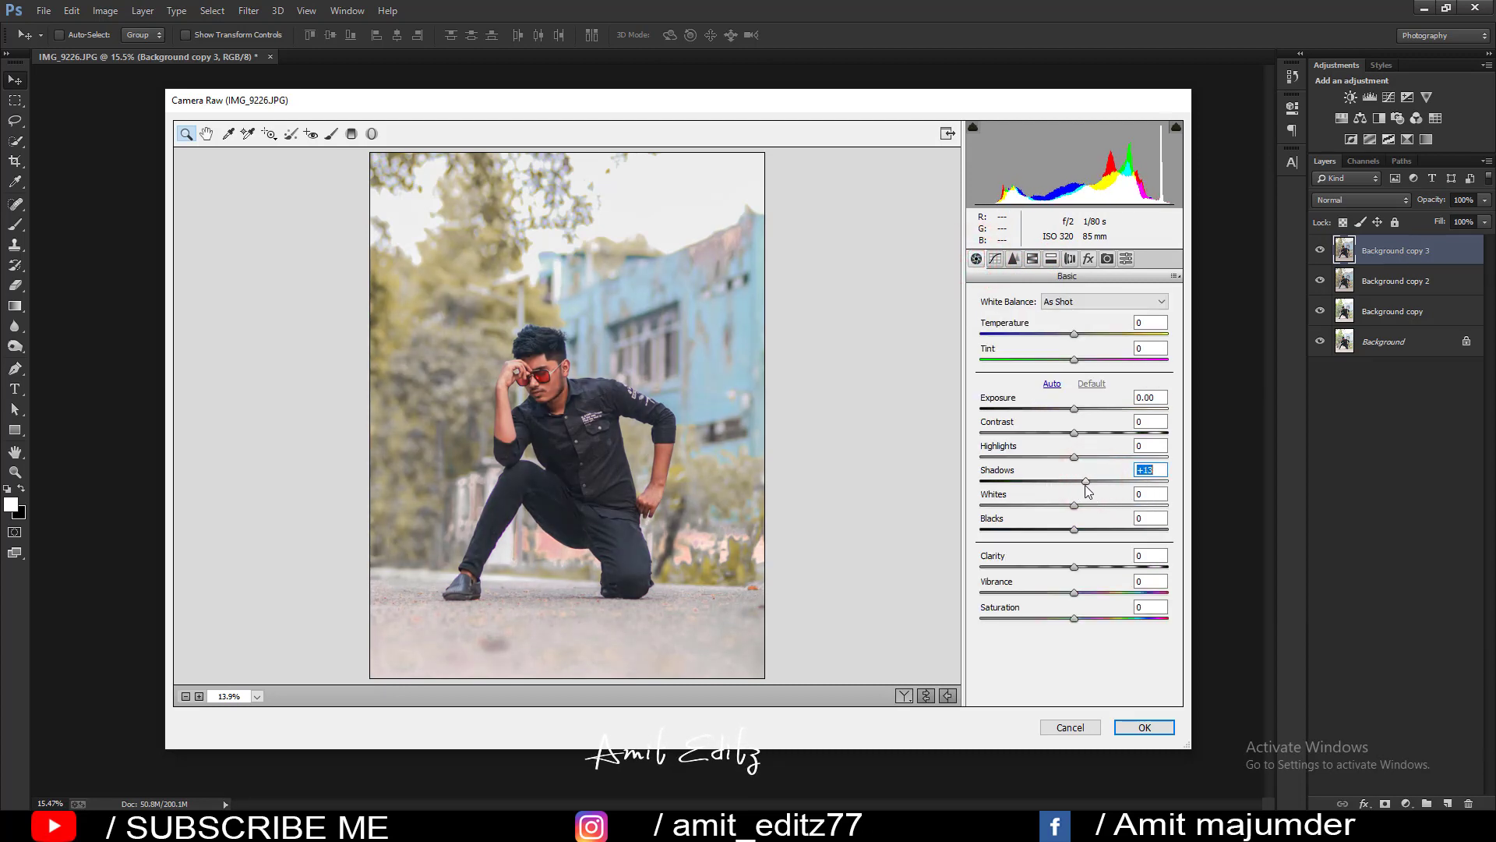
click(1032, 259)
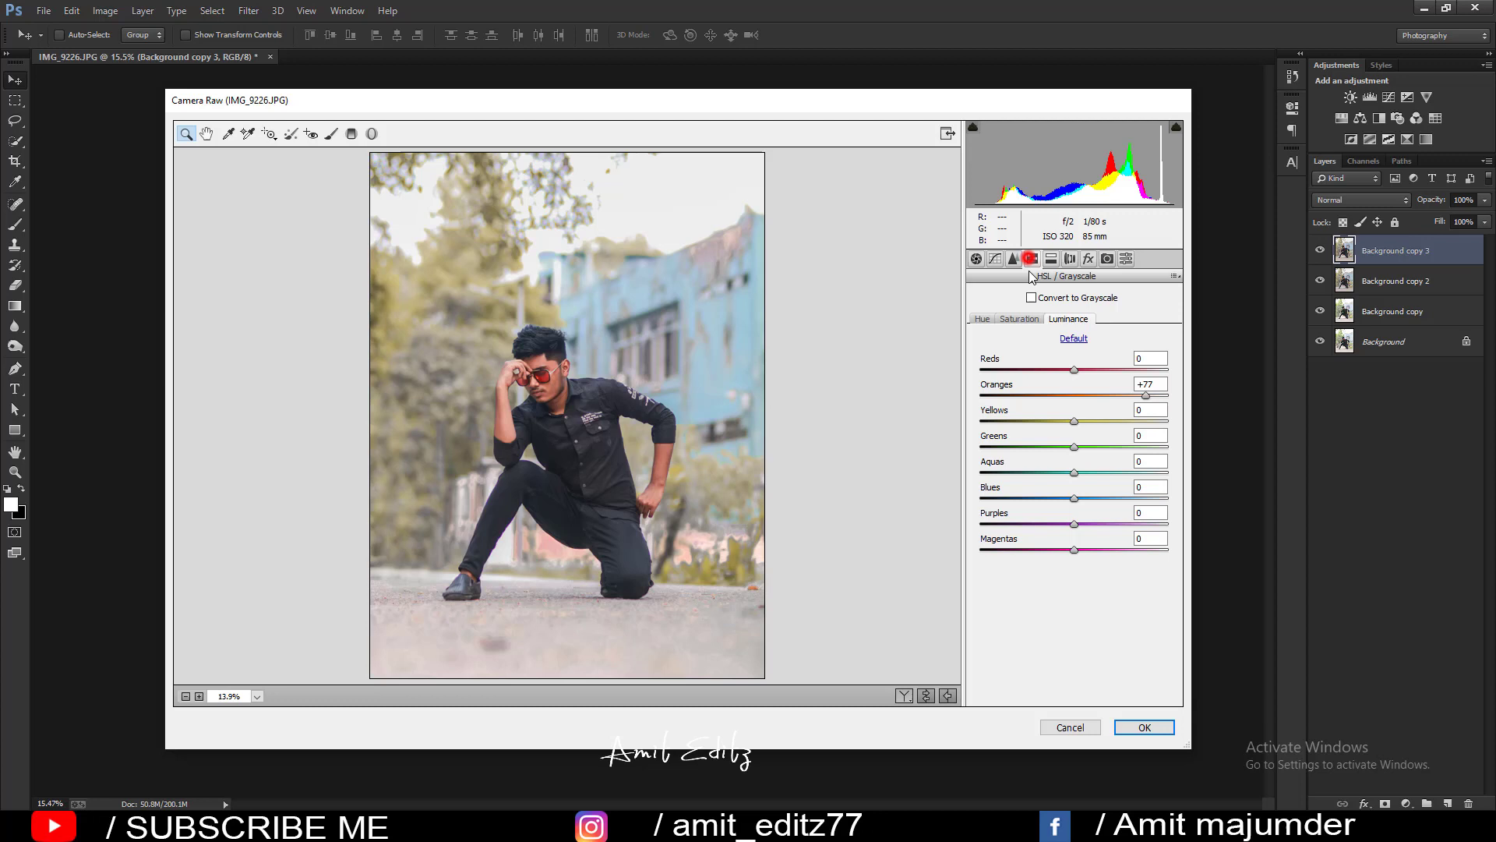
click(982, 318)
drag(1074, 447, 978, 447)
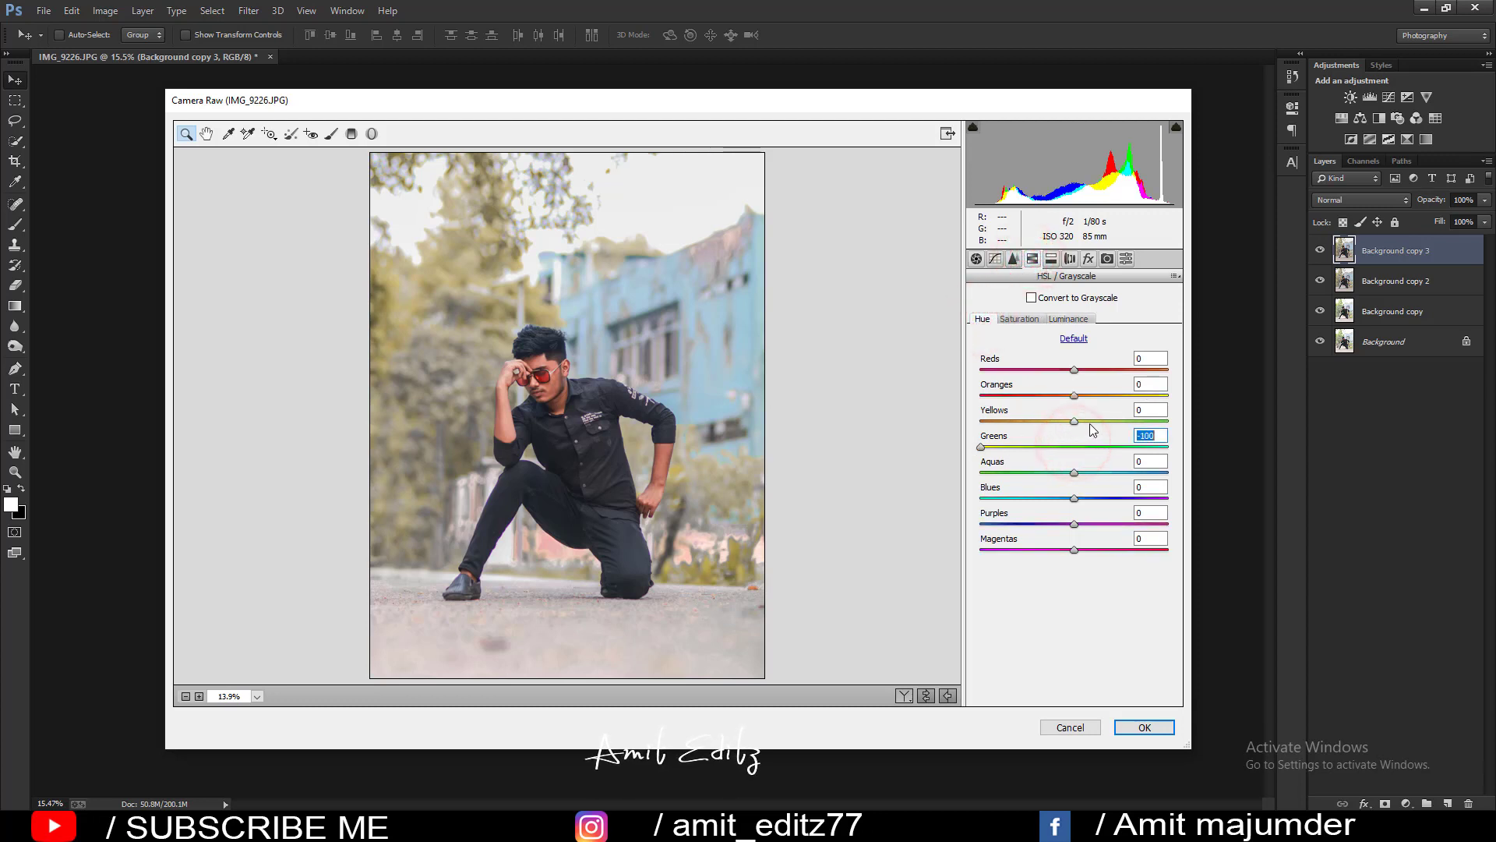
mouse_move(1074, 421)
mouse_down()
mouse_move(974, 422)
mouse_move(1005, 421)
mouse_up()
click(1019, 319)
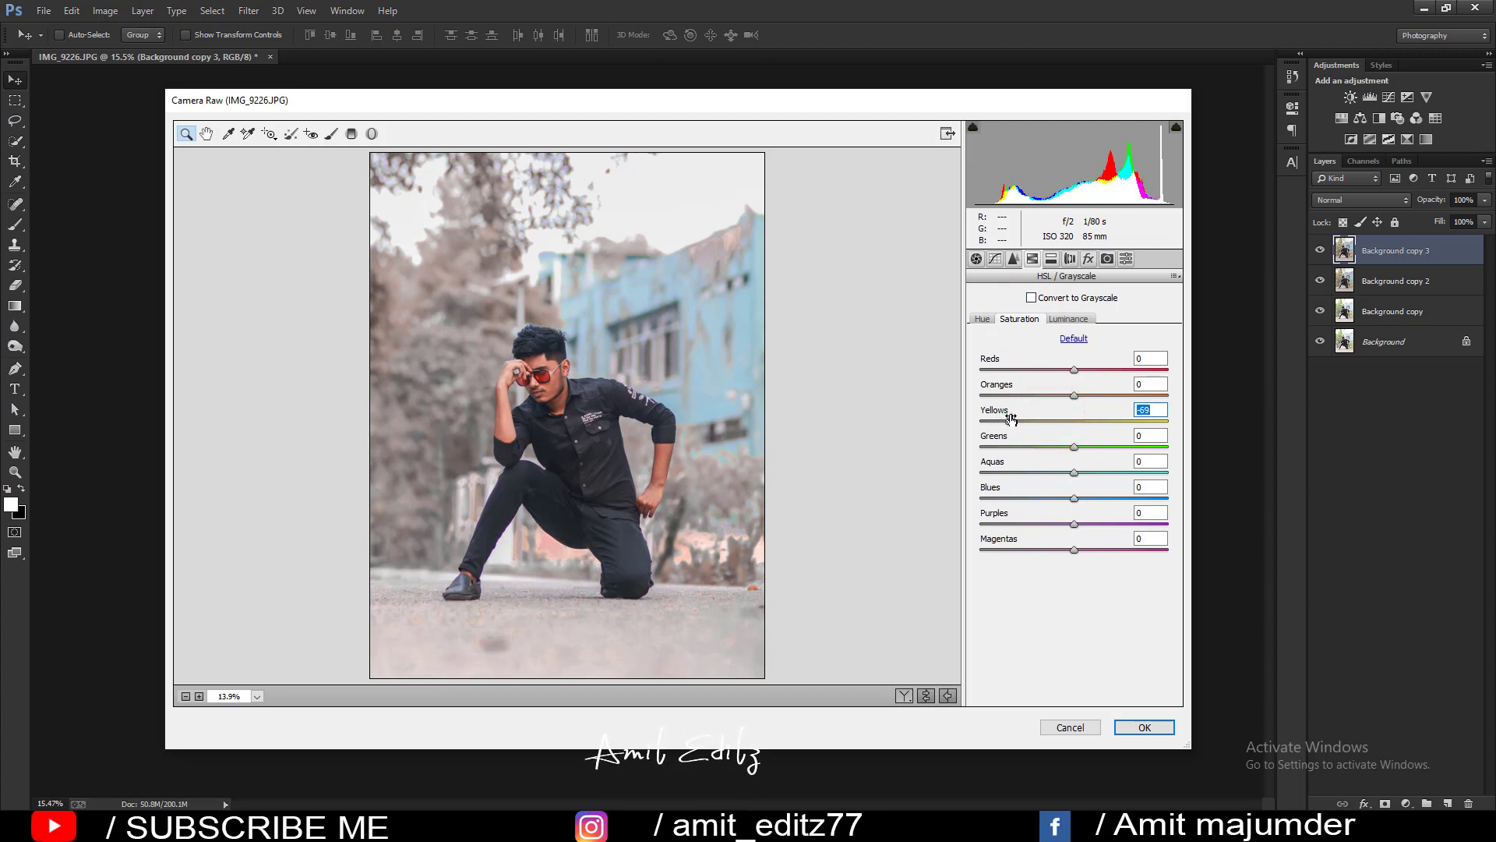
click(1000, 259)
Try raising the tone curve's black point, then reset the curve to linear.
drag(976, 560, 961, 550)
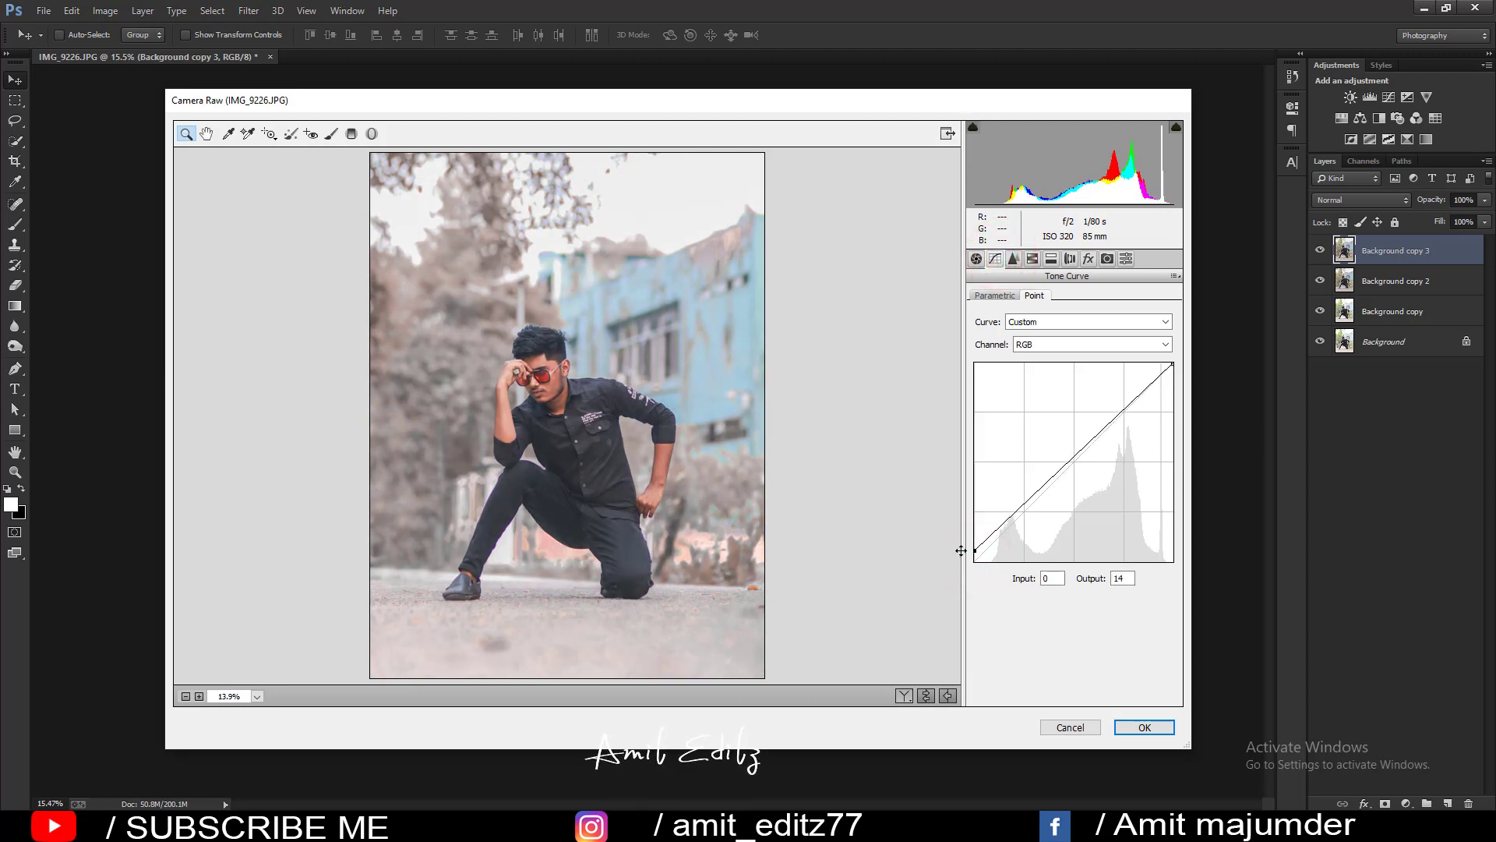
drag(961, 550, 1009, 517)
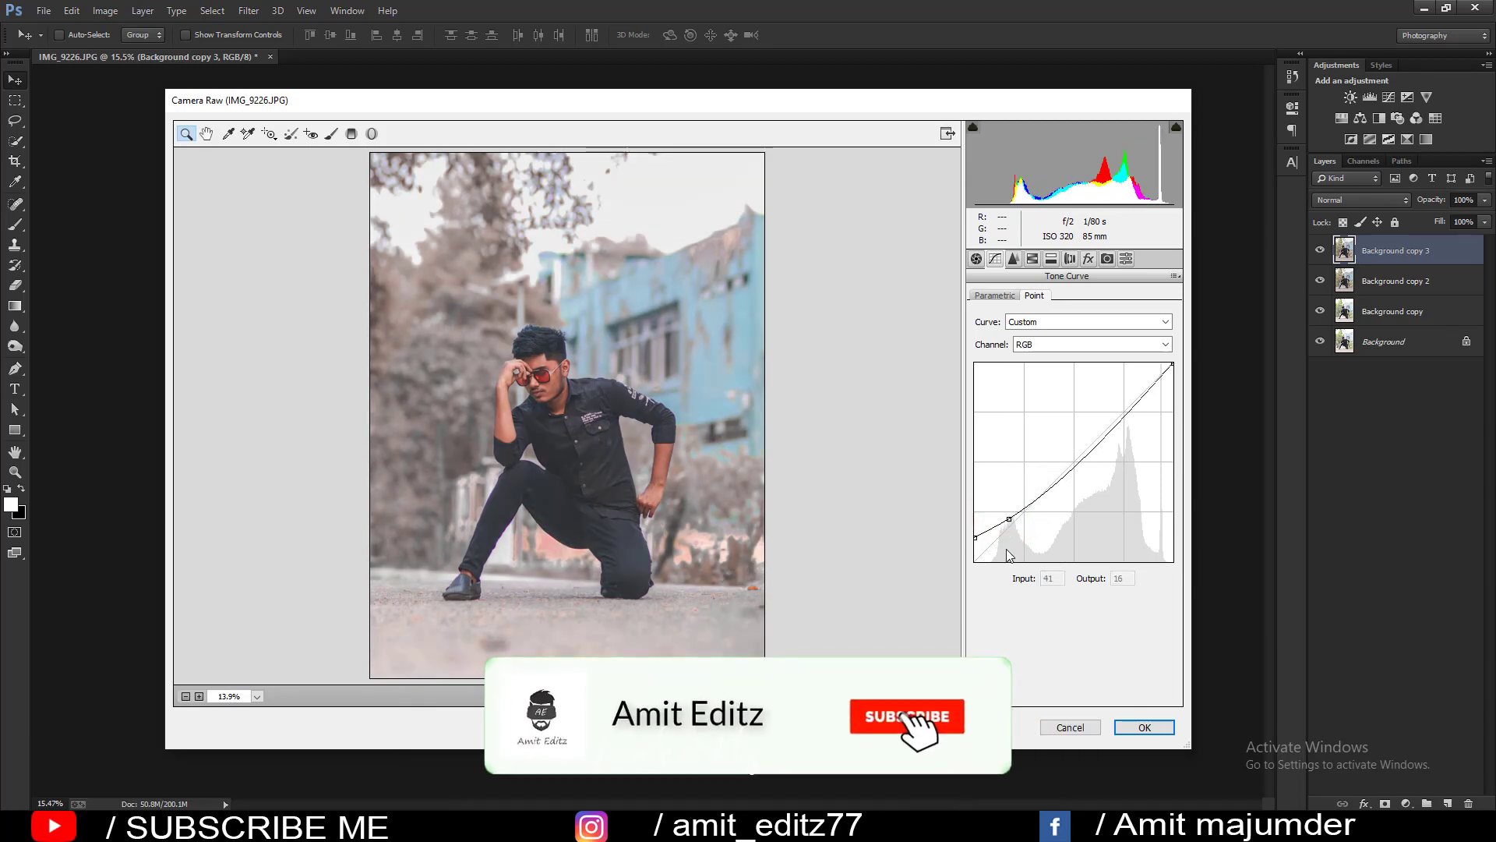
click(1088, 321)
click(1037, 334)
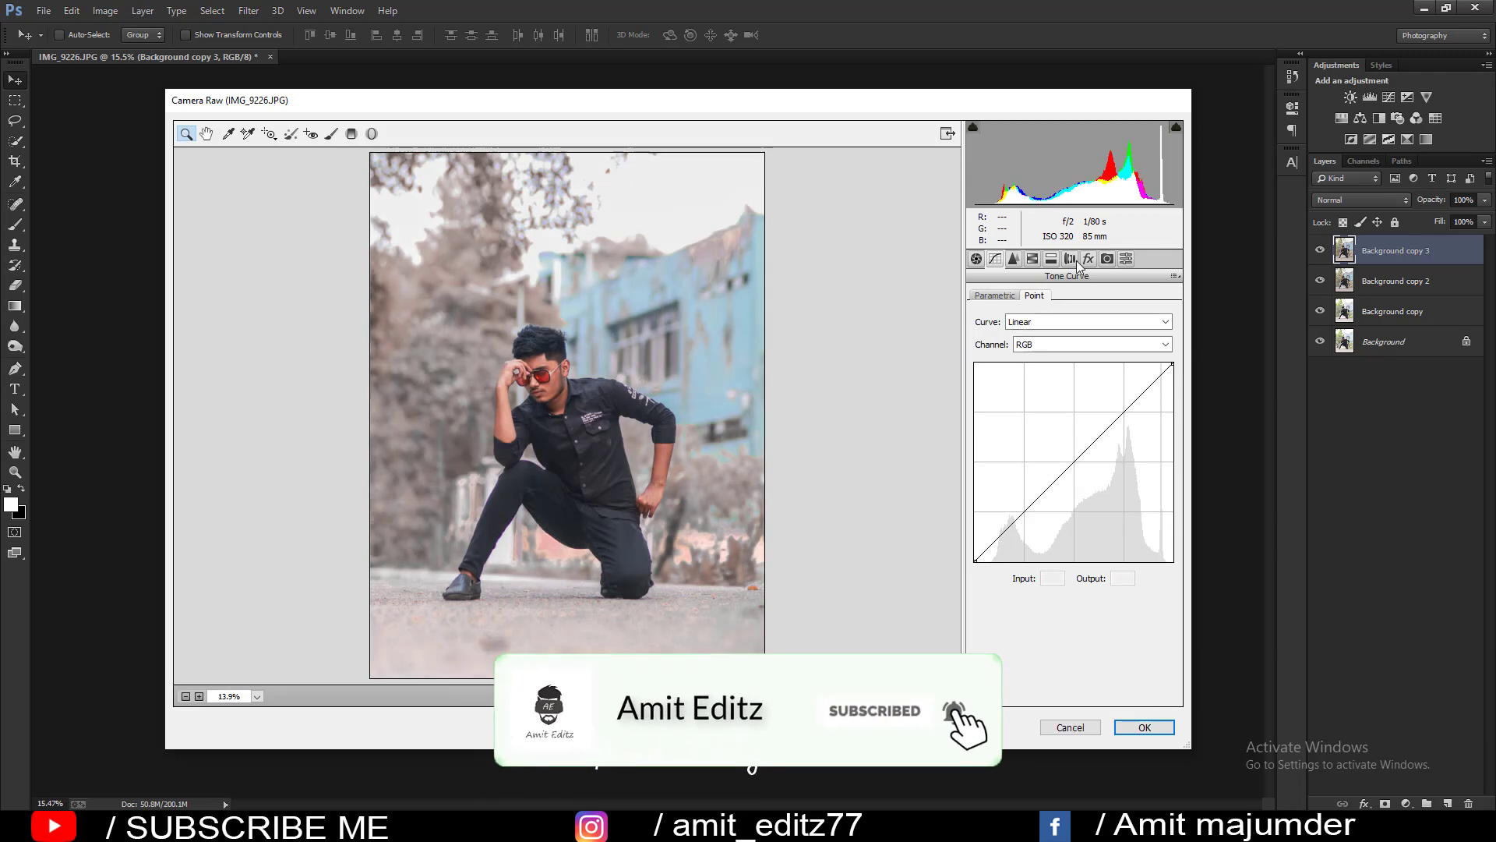
Set Post Crop Vignetting Amount -27, Sharpening Amount 16 and Luminance noise reduction 27.
click(1088, 258)
mouse_move(1075, 460)
mouse_down()
mouse_move(1063, 455)
mouse_move(1065, 512)
mouse_up()
click(1078, 537)
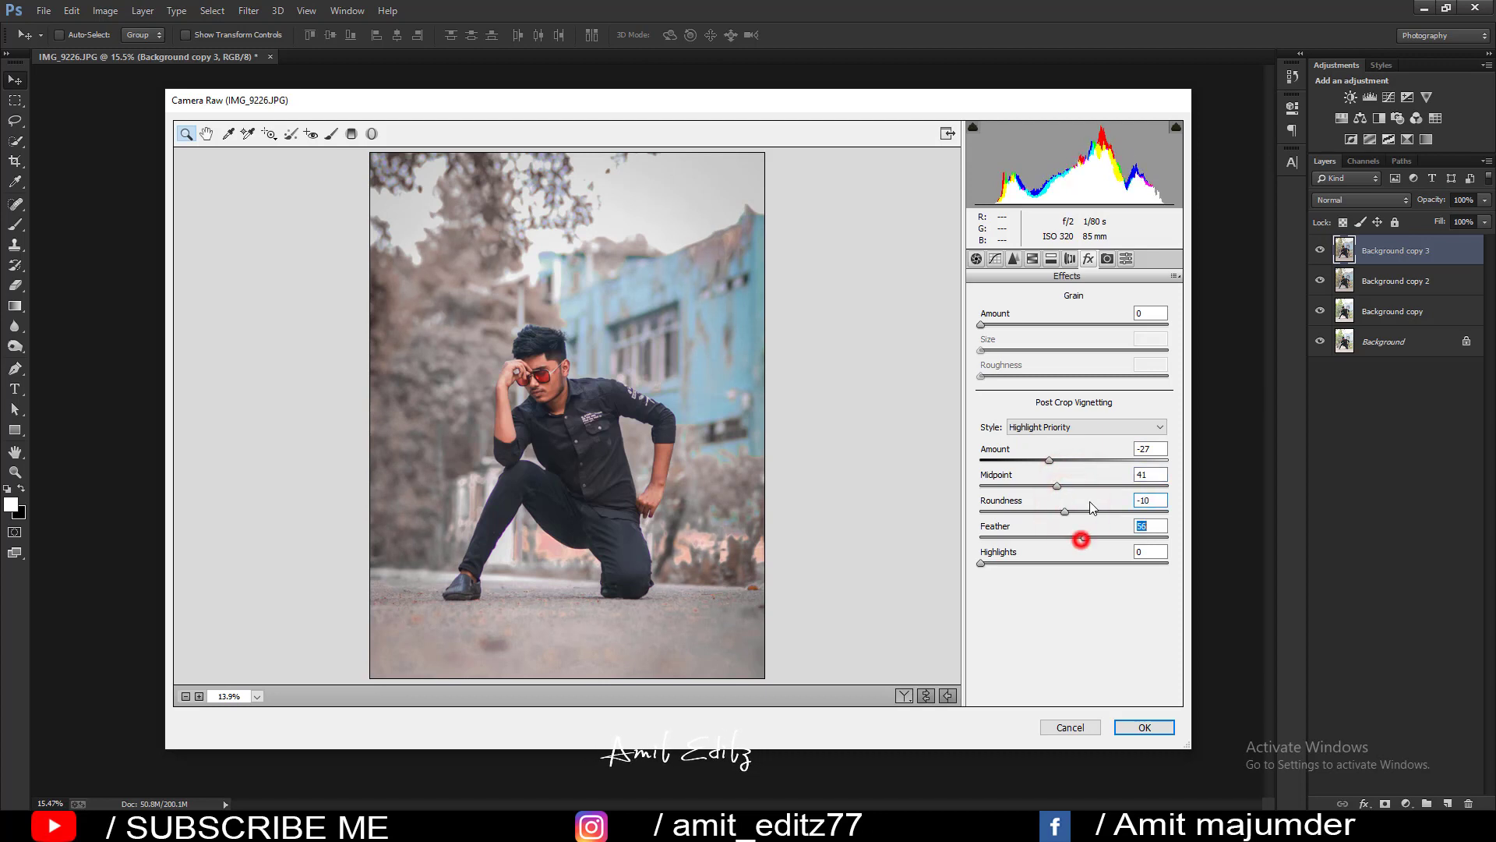
click(1014, 258)
click(1001, 319)
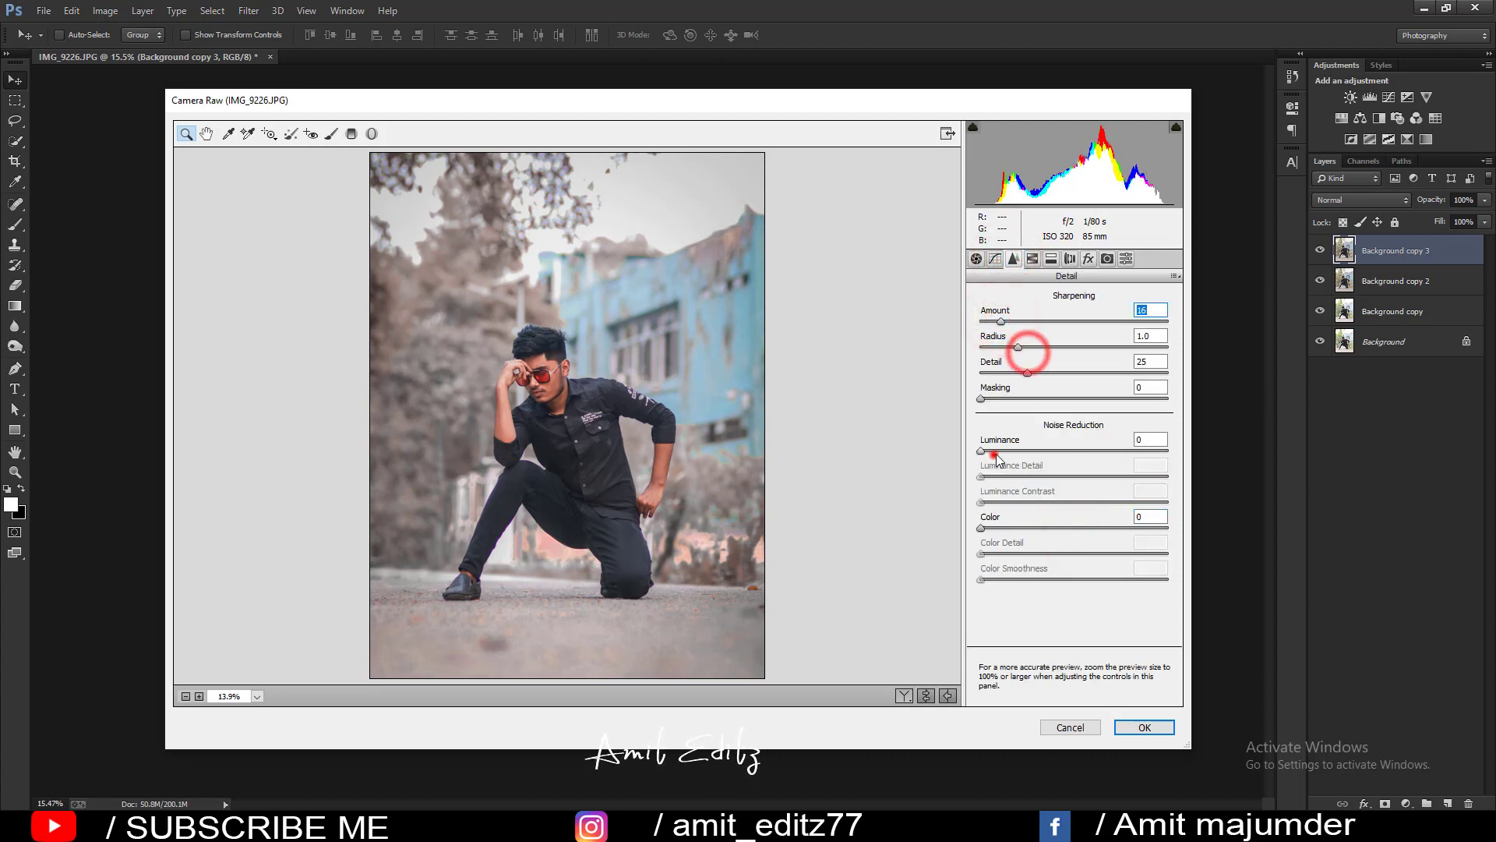
drag(984, 451, 1031, 450)
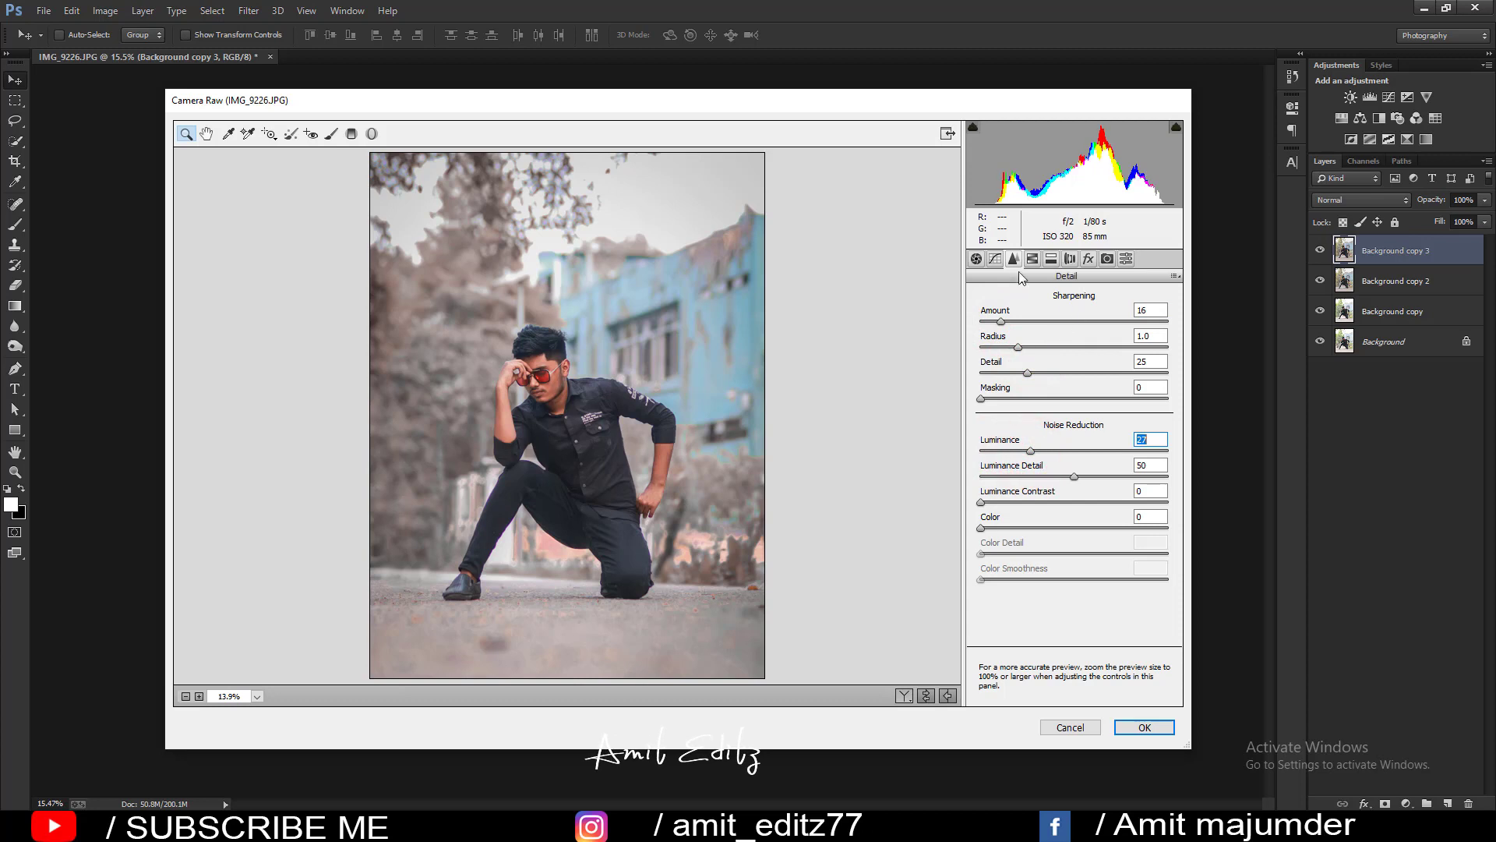
click(975, 259)
click(1032, 258)
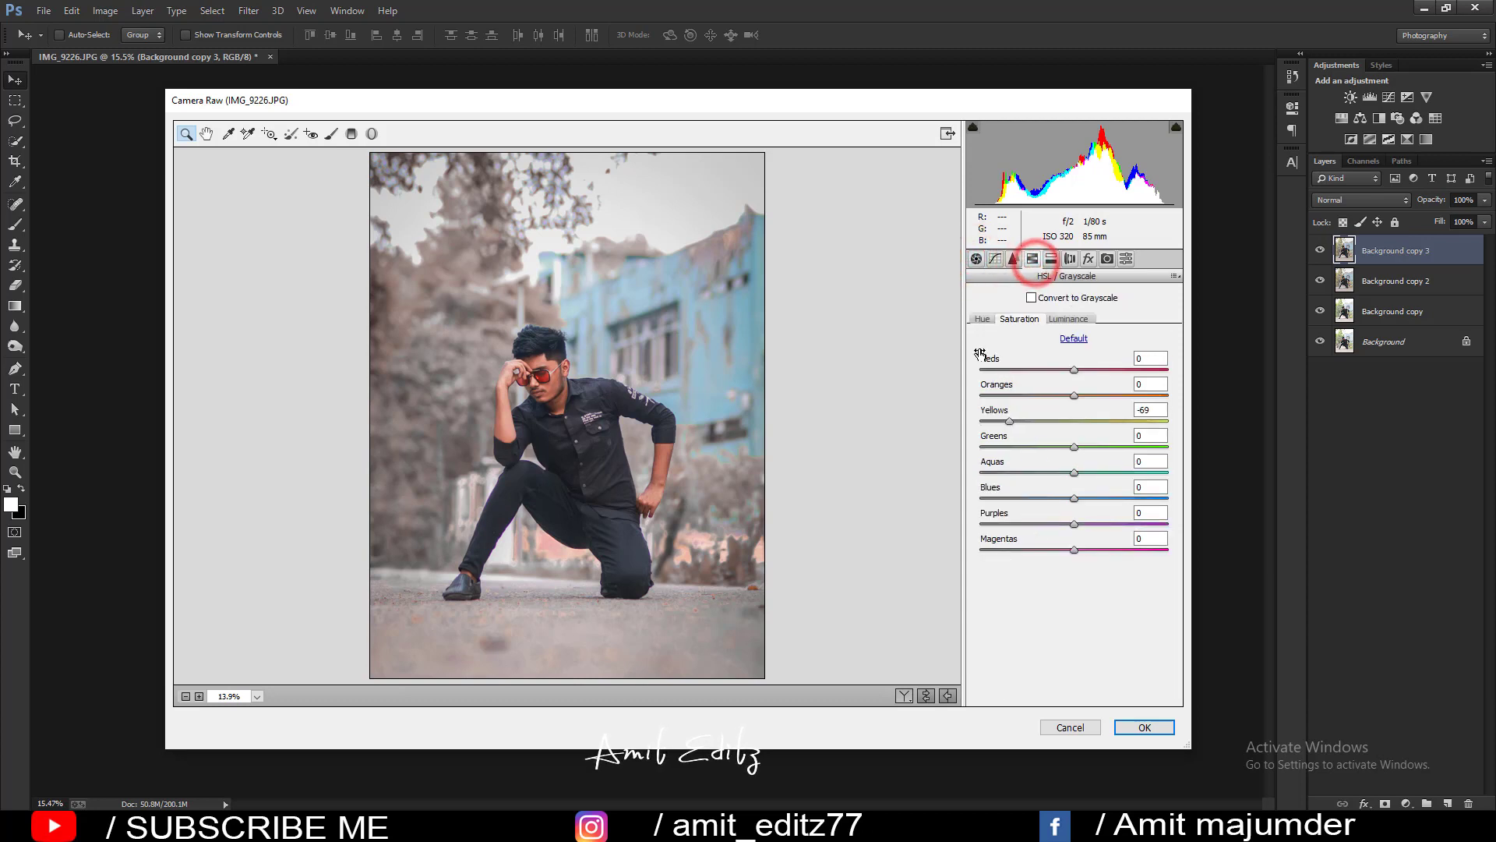
Set Saturation +40, Reds luminance +60, Reds saturation -6 and Oranges saturation -38, then apply.
click(974, 260)
mouse_move(1067, 613)
mouse_down()
mouse_move(1096, 617)
mouse_move(1070, 617)
mouse_up()
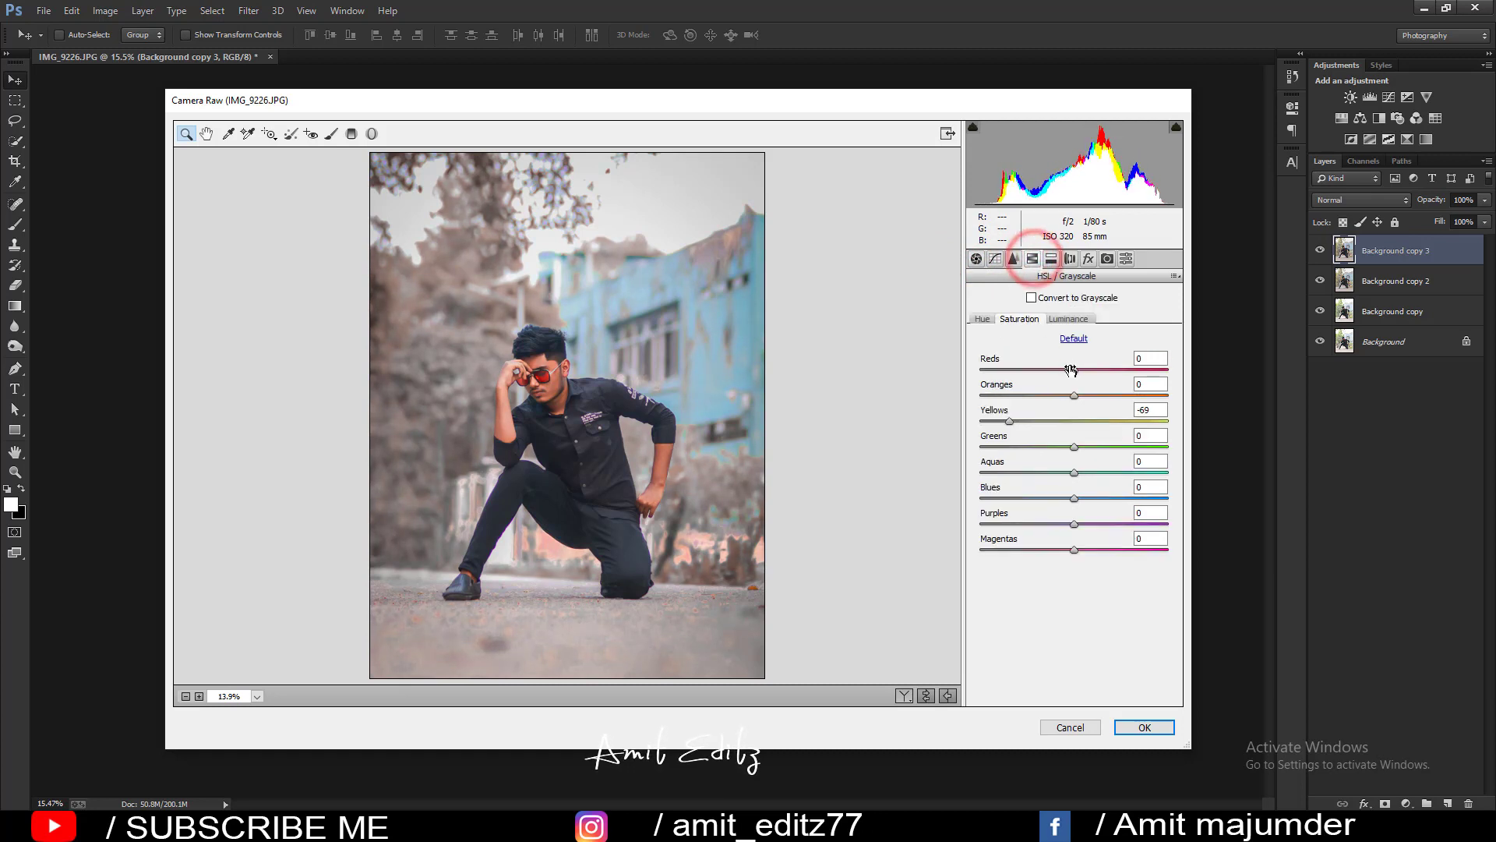
click(1068, 319)
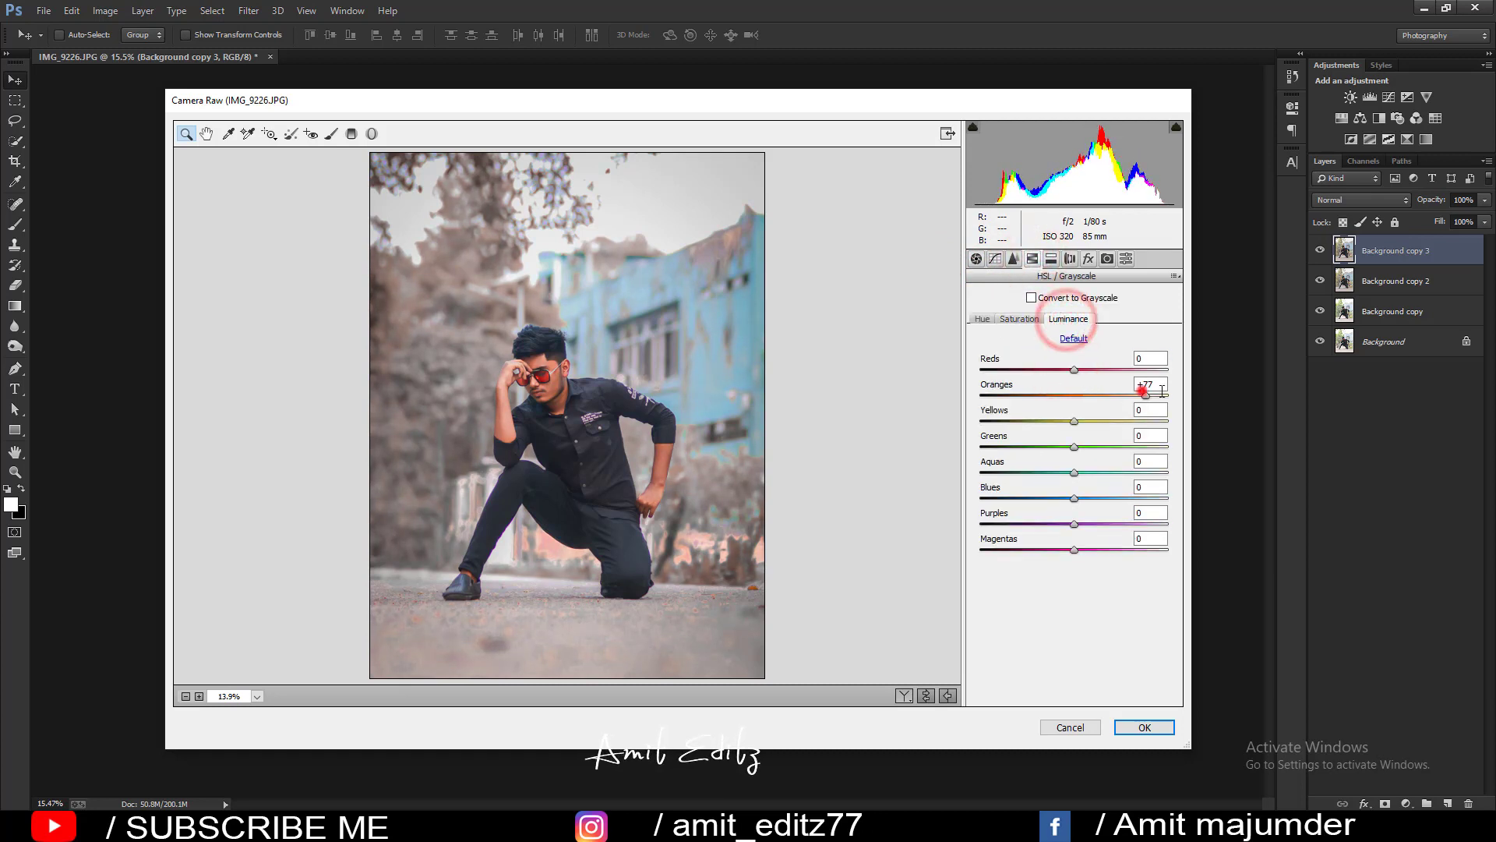
drag(1095, 370, 1131, 369)
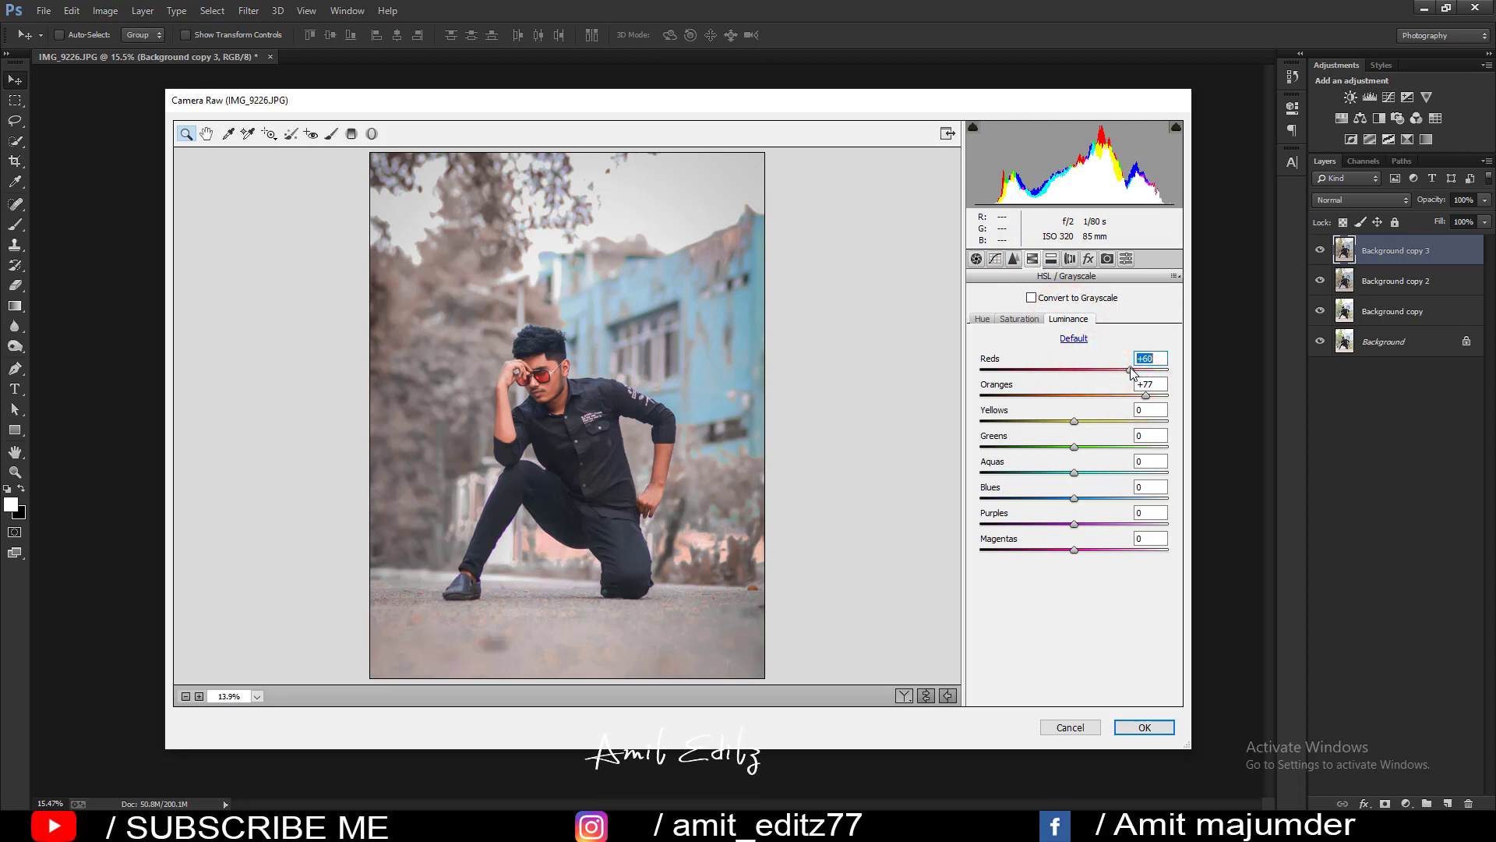
click(1017, 319)
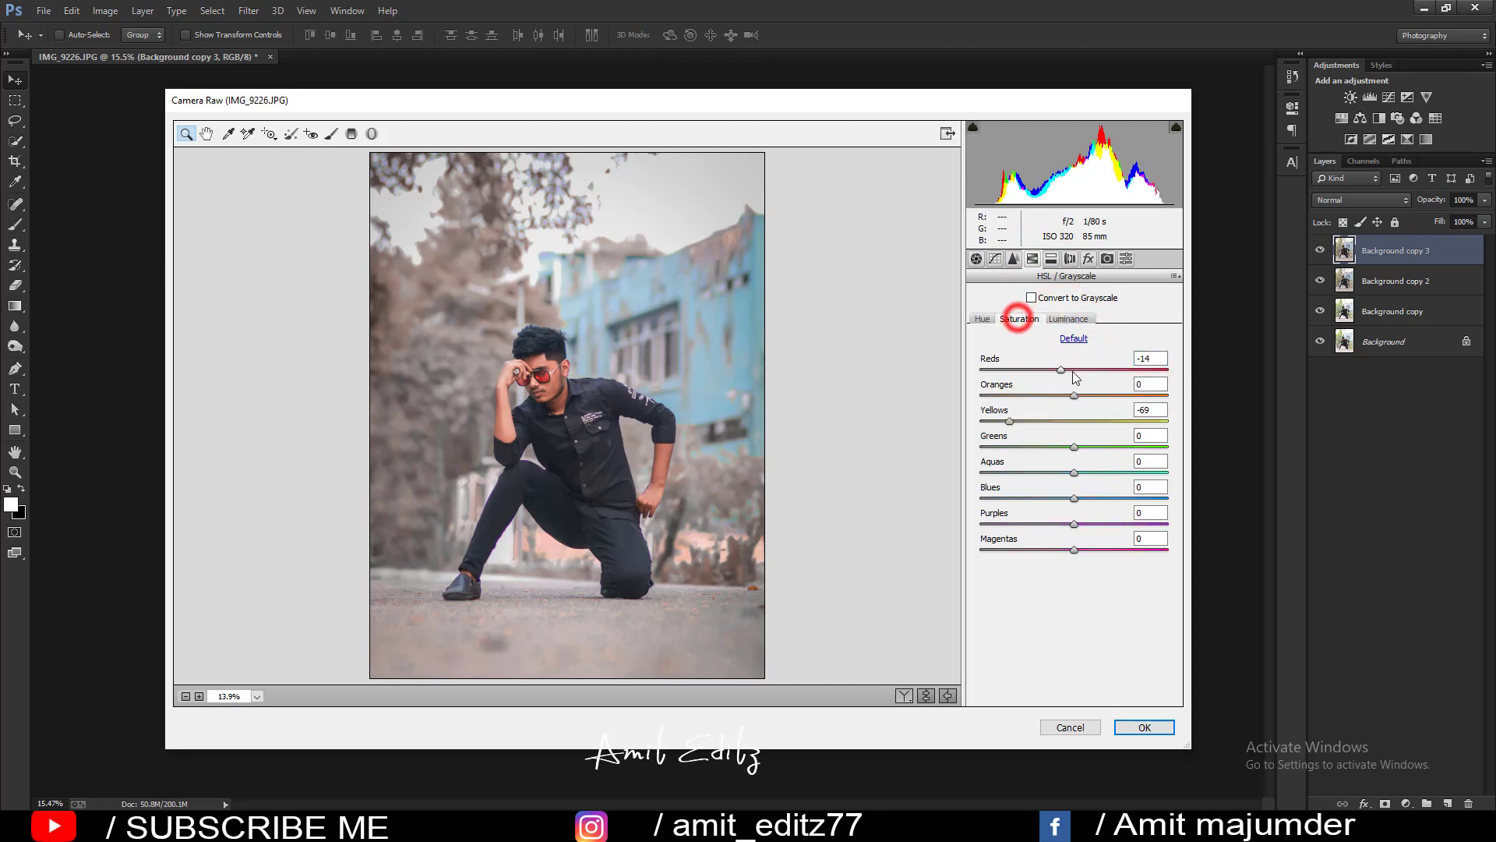
click(1068, 369)
drag(1073, 396, 1039, 395)
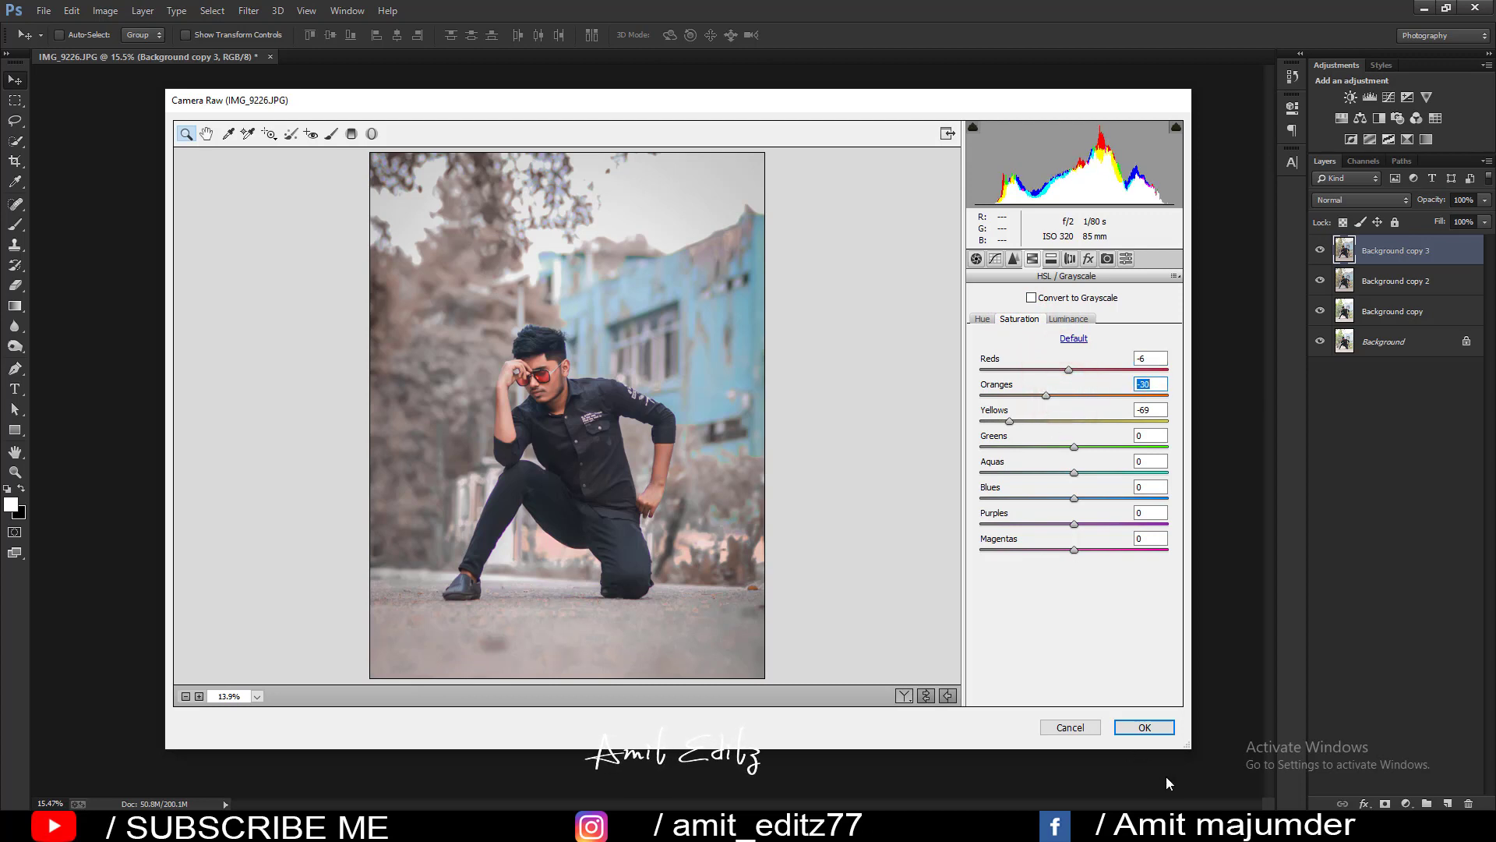
click(1155, 730)
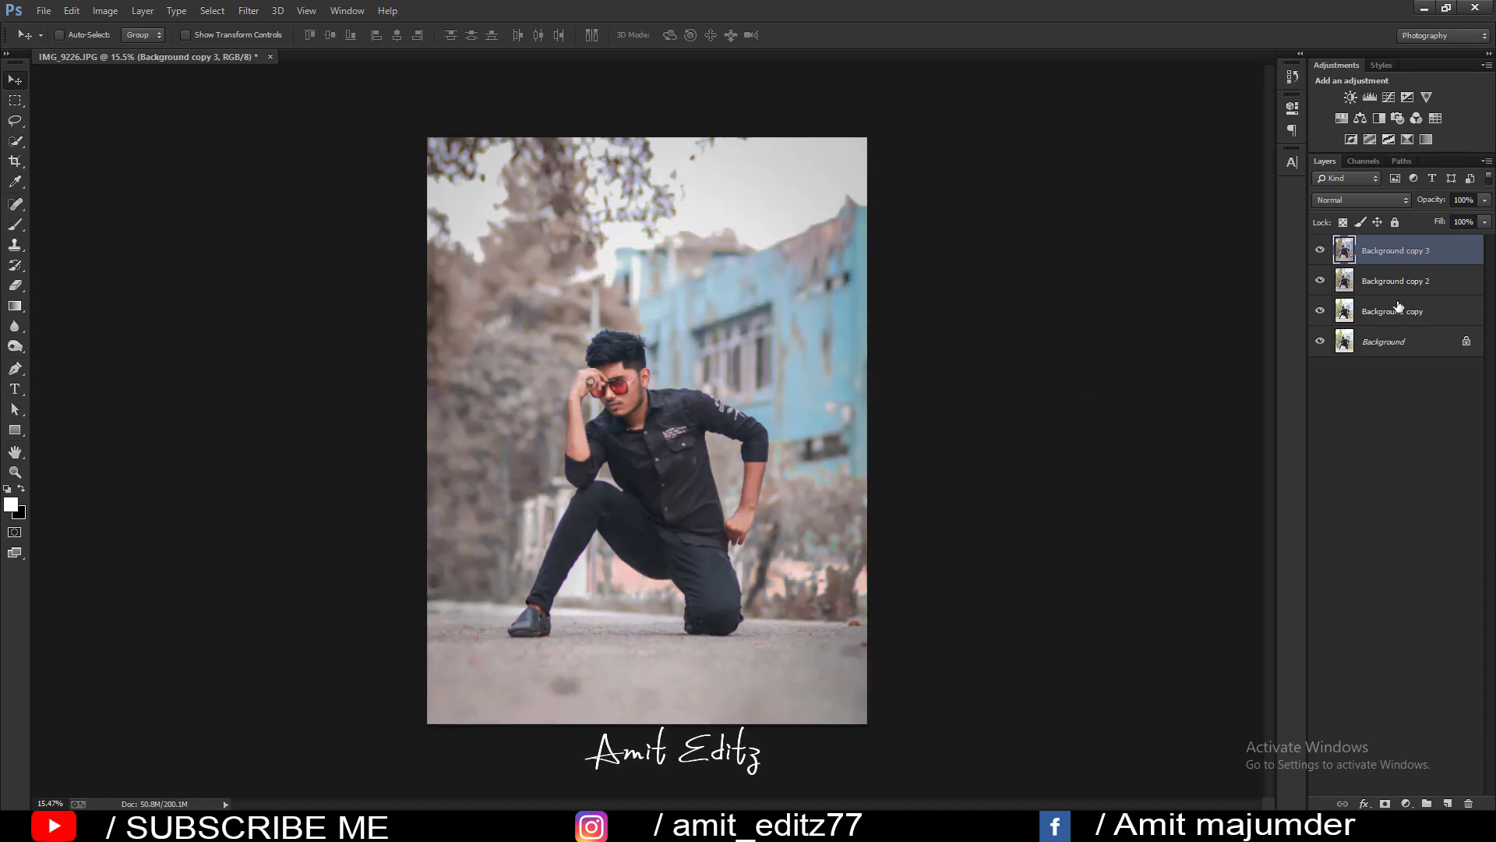
Duplicate the graded layer as Background copy 4 and add a Color Balance adjustment layer.
drag(1422, 254, 1447, 803)
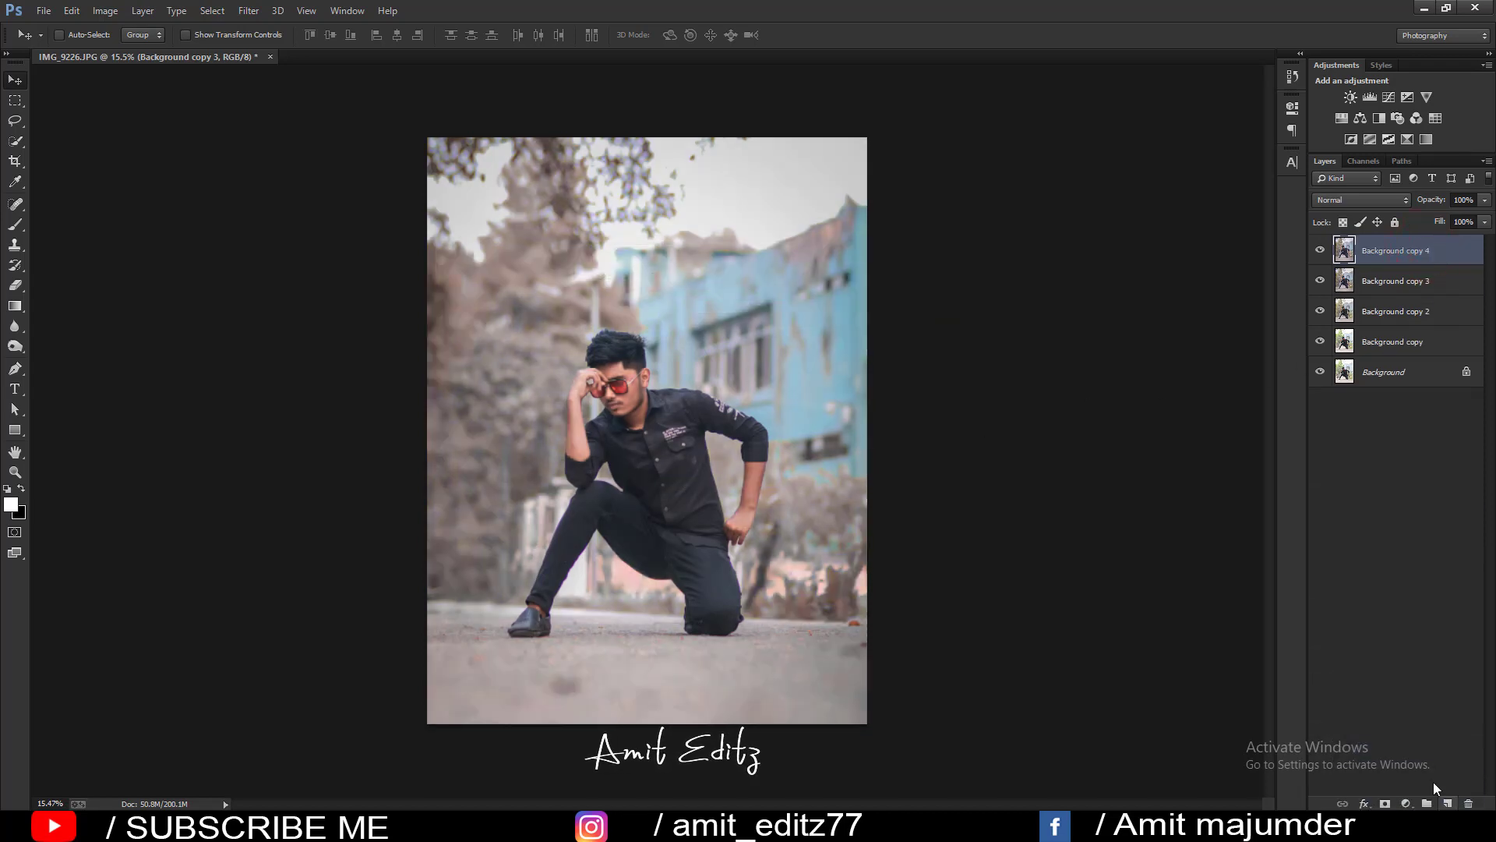
scroll(606, 411, up, 1)
scroll(607, 411, up, 1)
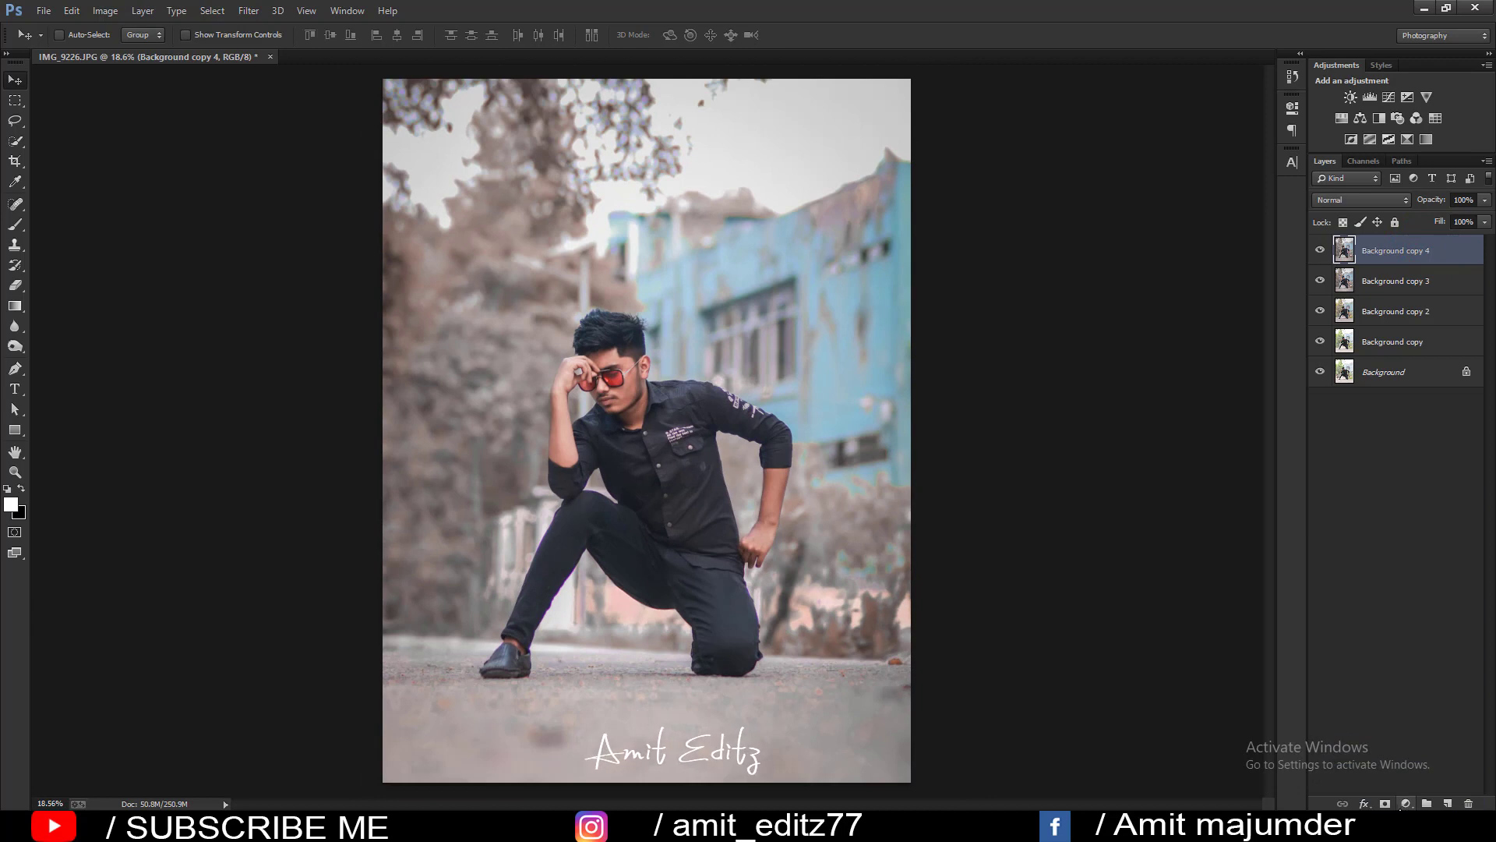
click(1406, 805)
click(1394, 635)
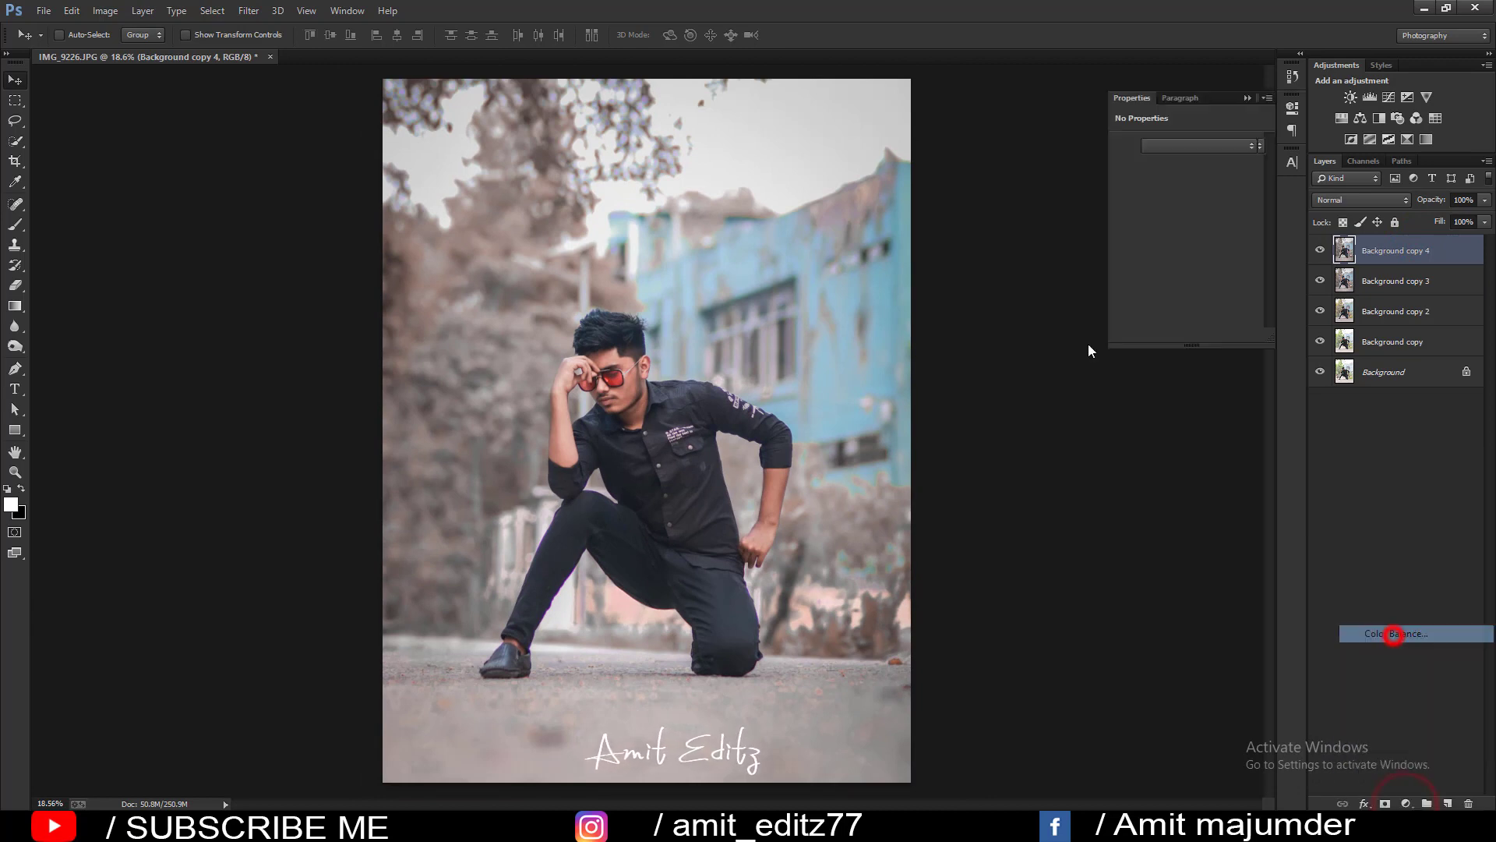
click(1169, 146)
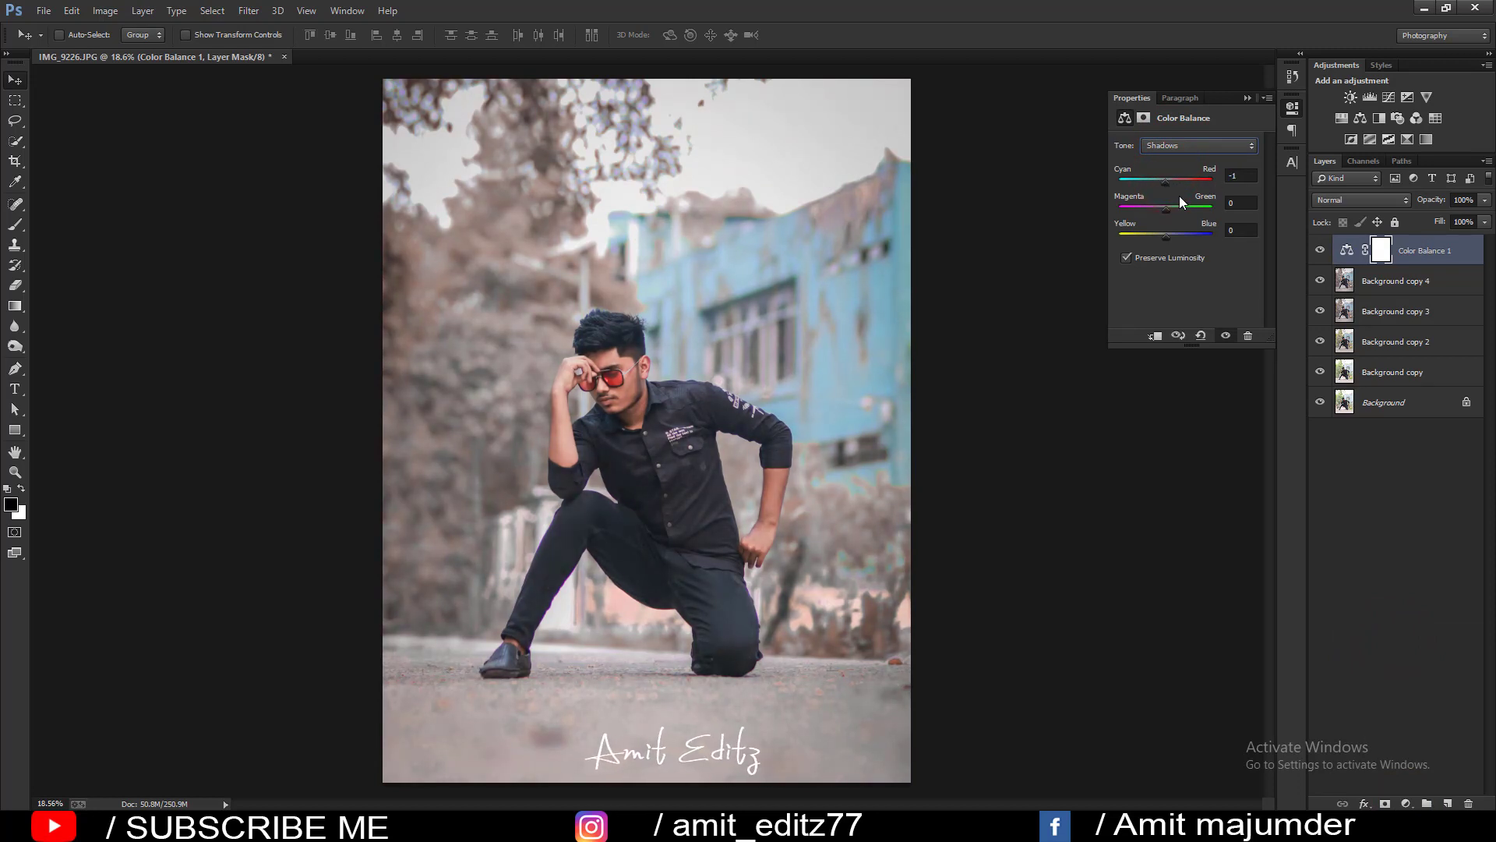
click(1239, 175)
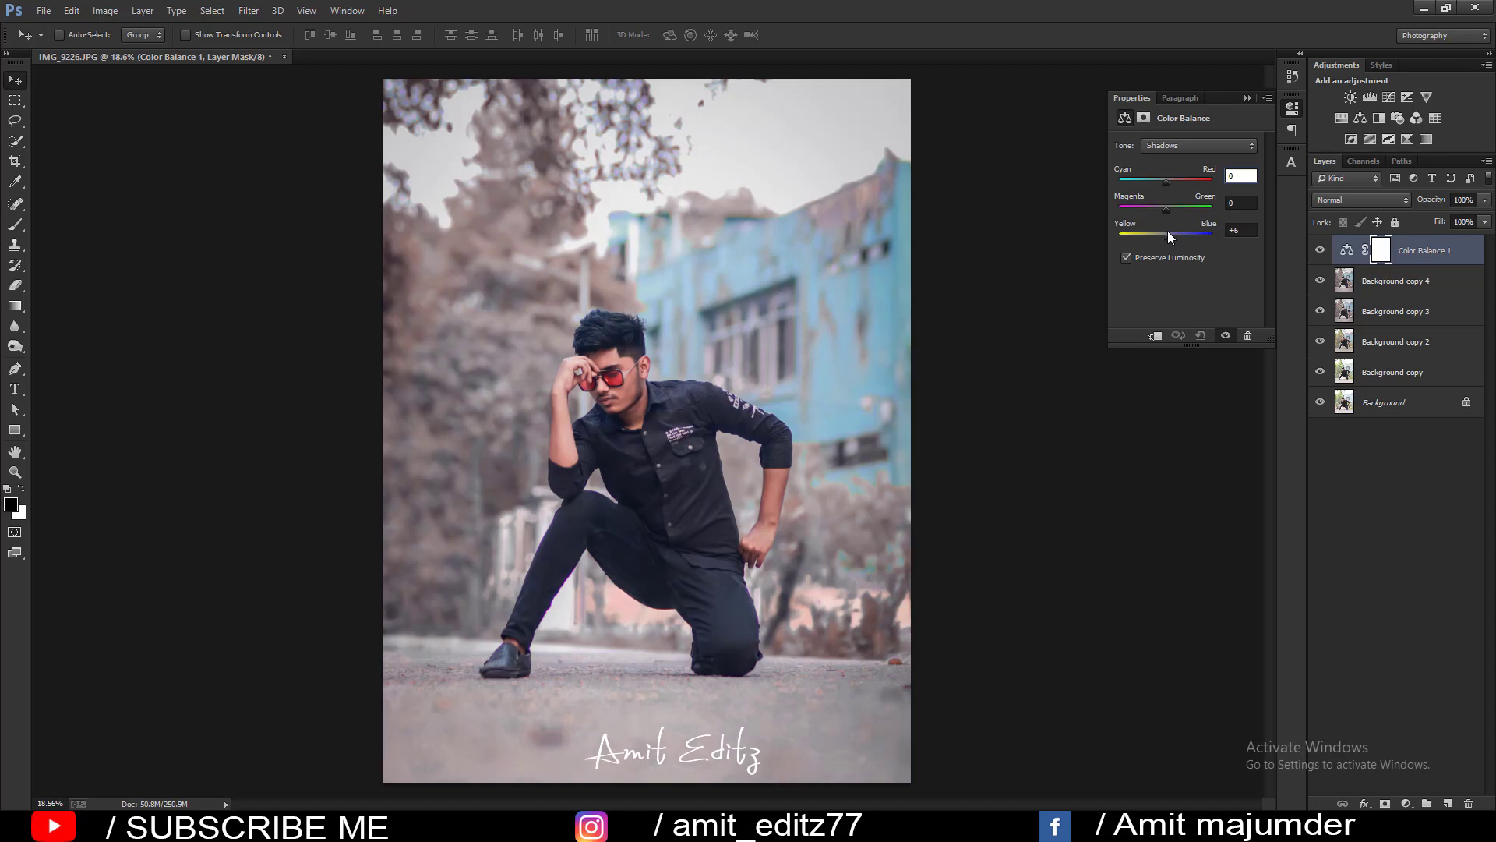
Tint the Color Balance midtones slightly blue, then switch to the highlights range.
click(1169, 145)
click(1172, 173)
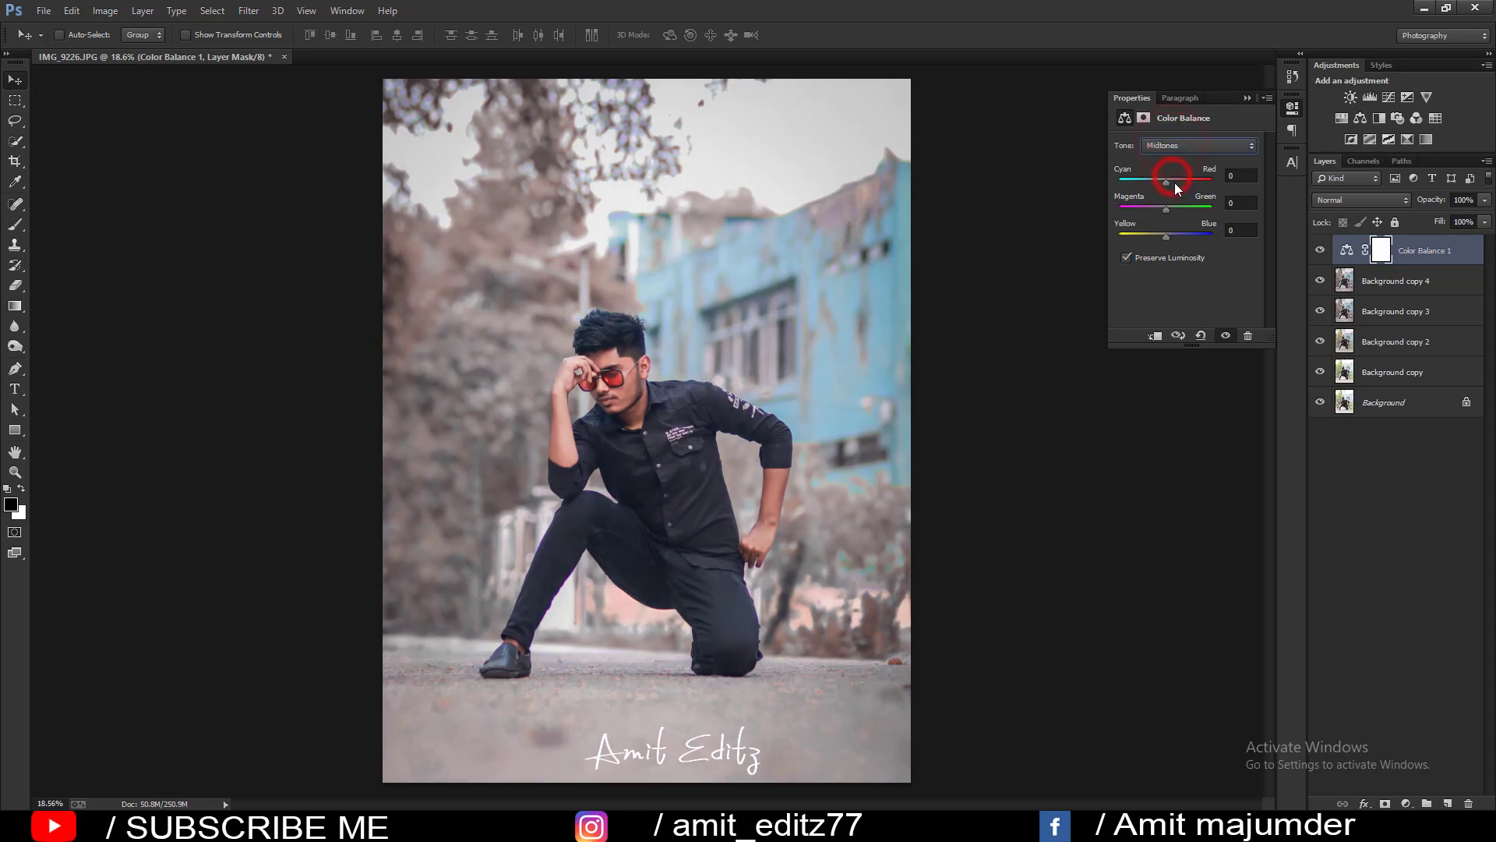
drag(1178, 181, 1158, 179)
double_click(1240, 175)
text(0)
drag(1160, 236, 1172, 238)
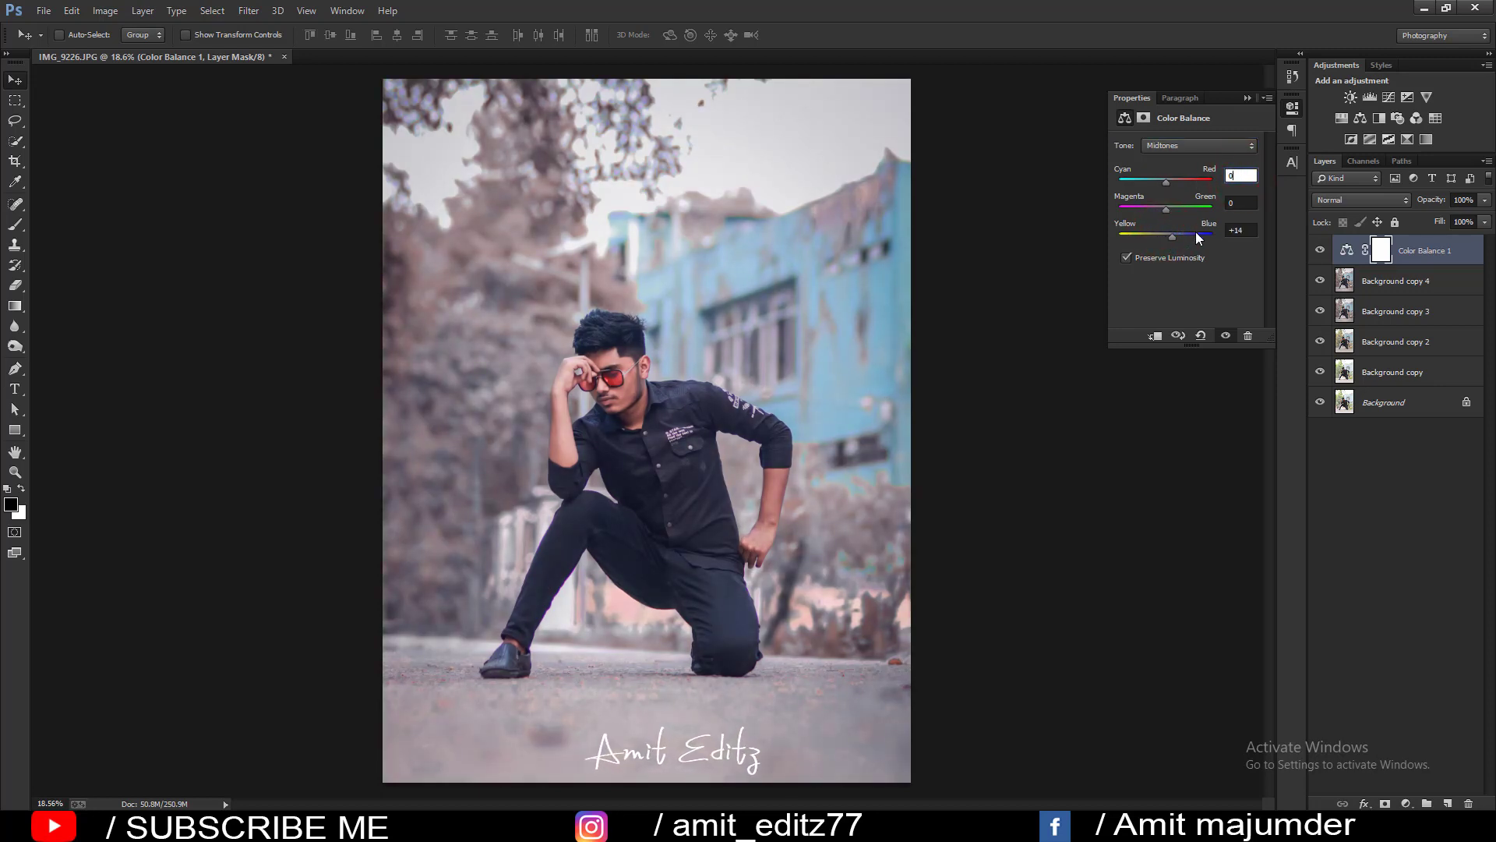
drag(1171, 237, 1160, 238)
click(1165, 146)
click(1167, 187)
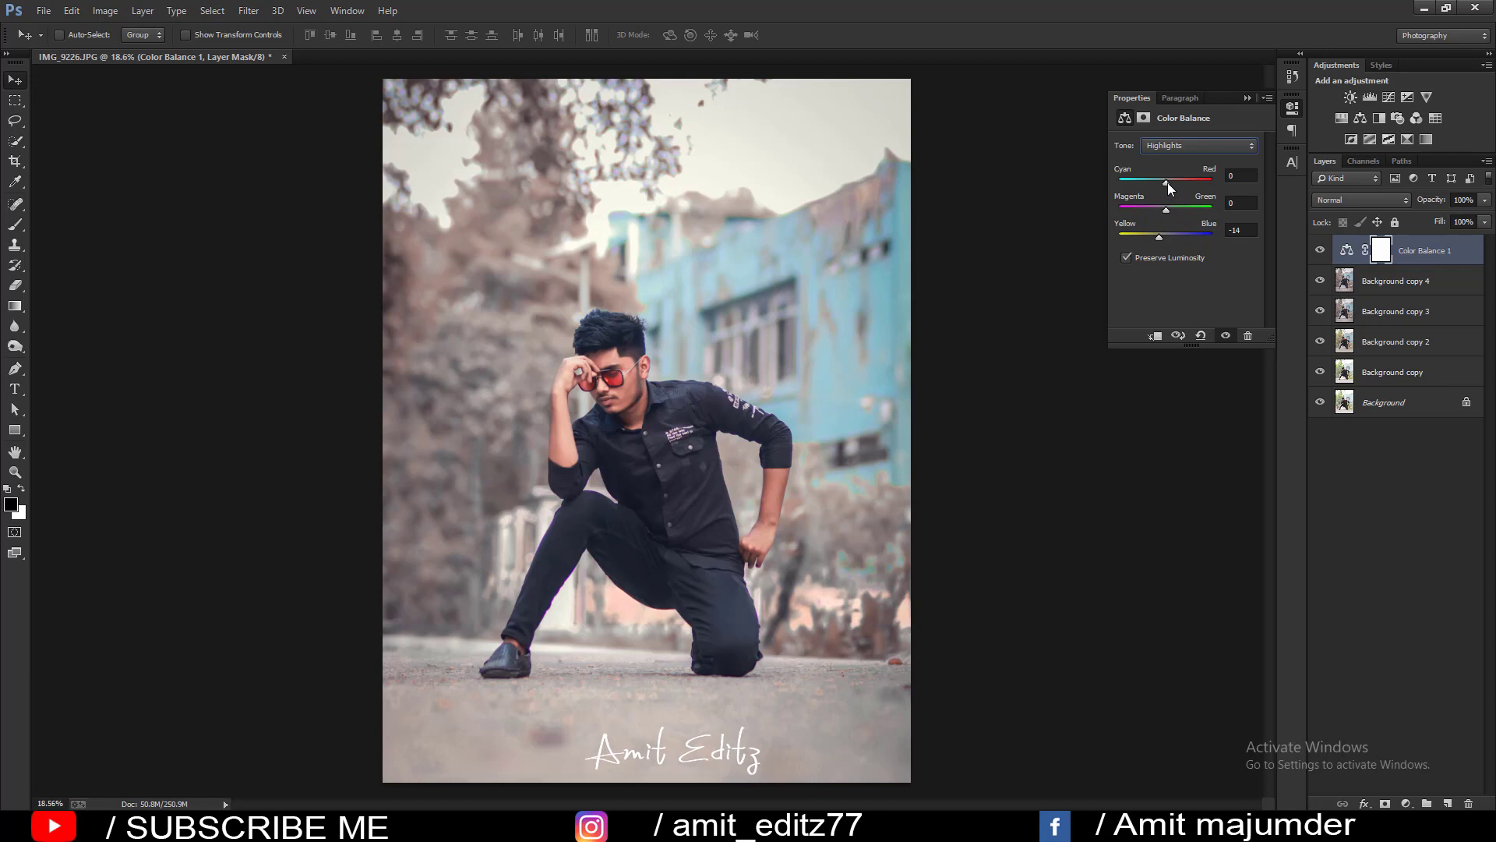
click(1248, 98)
Merge Background copy 4 with the Color Balance layer into one layer.
ctrl+click(1407, 283)
right_click(1407, 282)
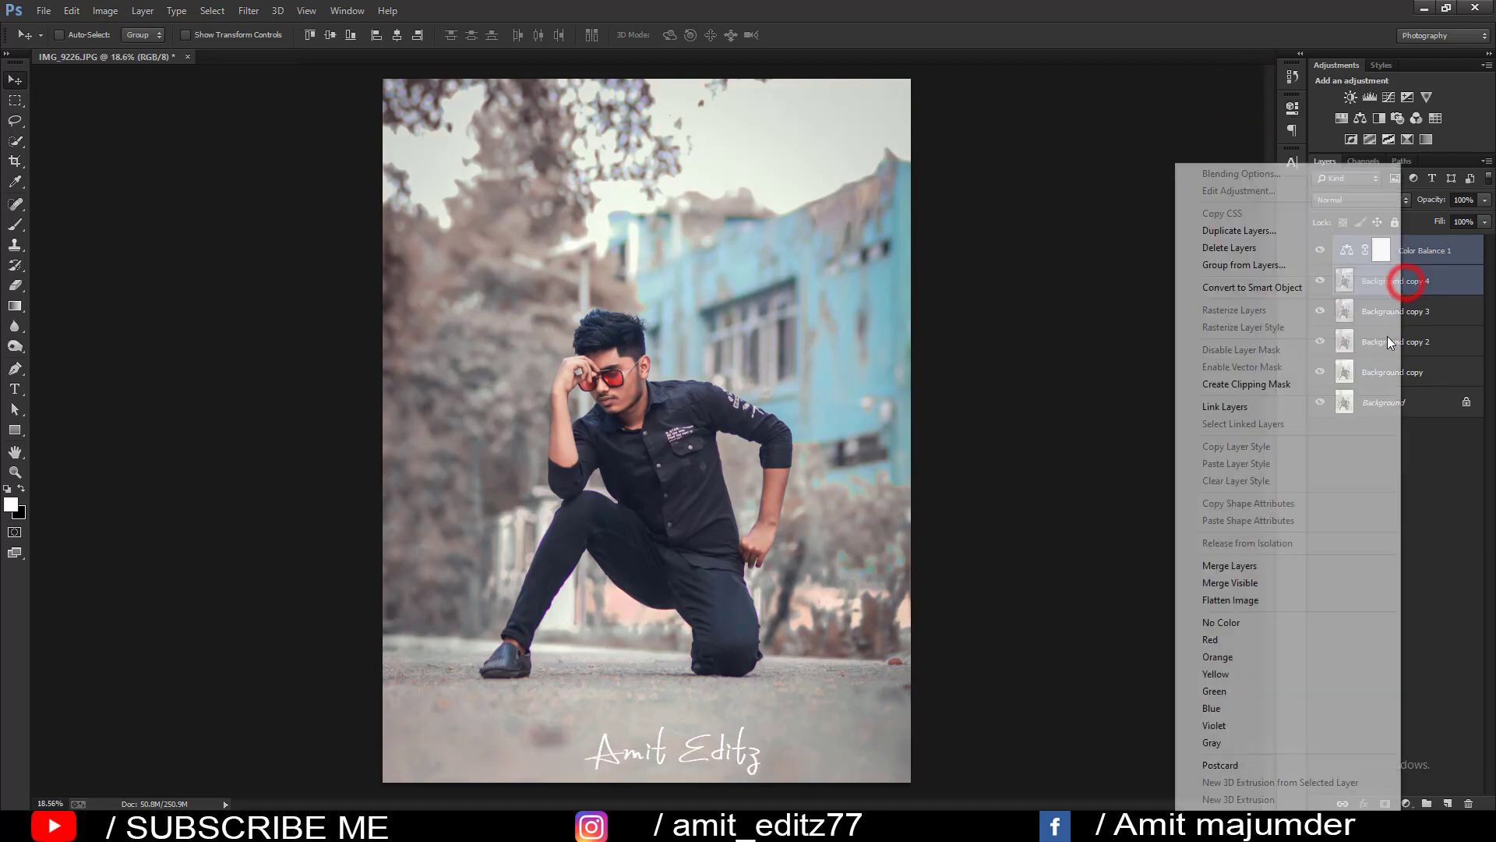
click(1274, 566)
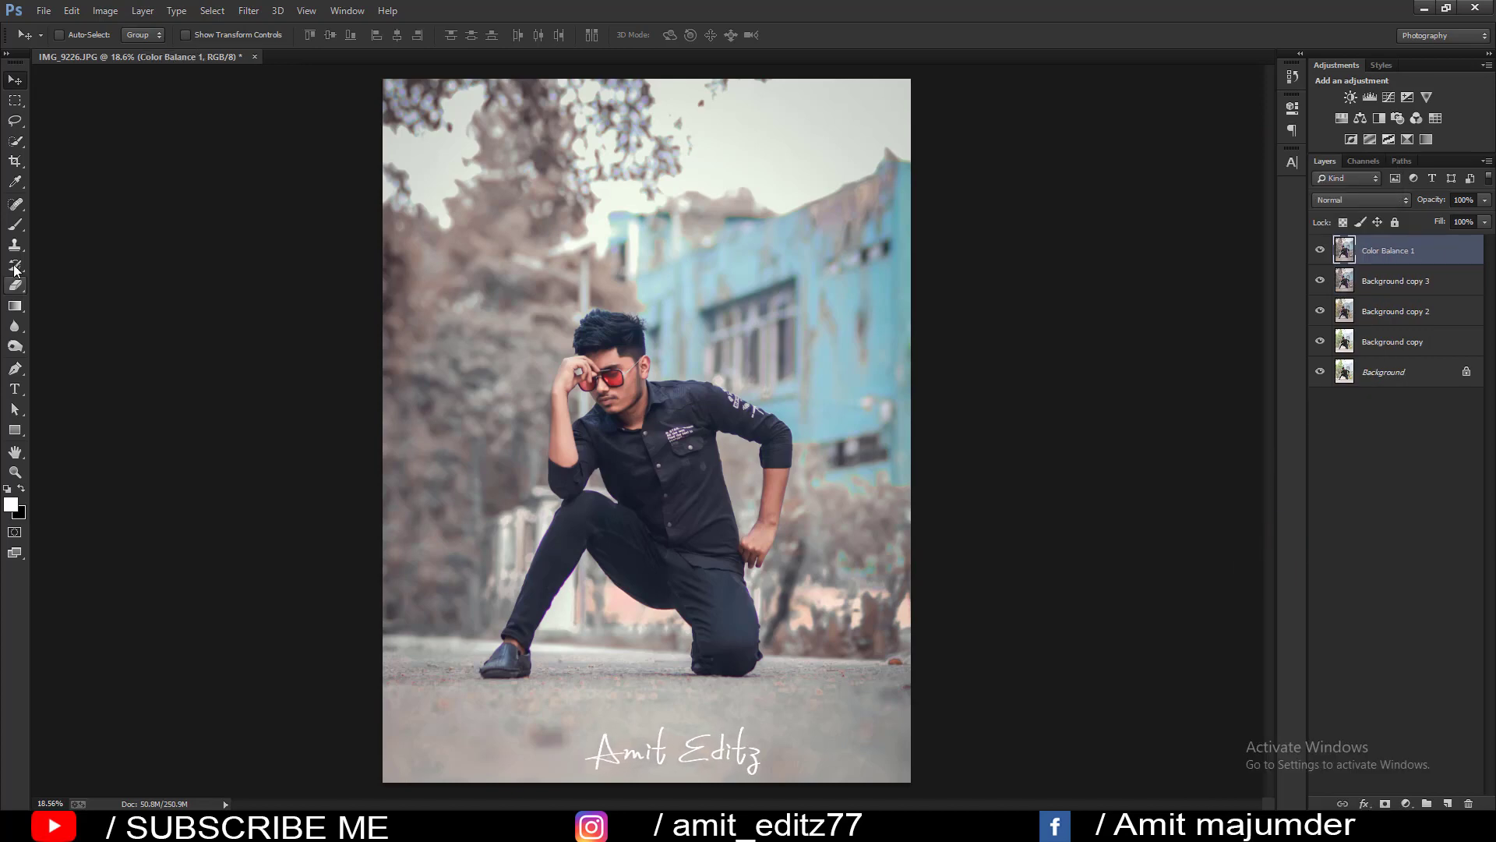
Switch to the Mixer Brush Tool and size the brush for the face.
click(14, 224)
right_click(15, 224)
click(62, 265)
scroll(775, 470, up, 5)
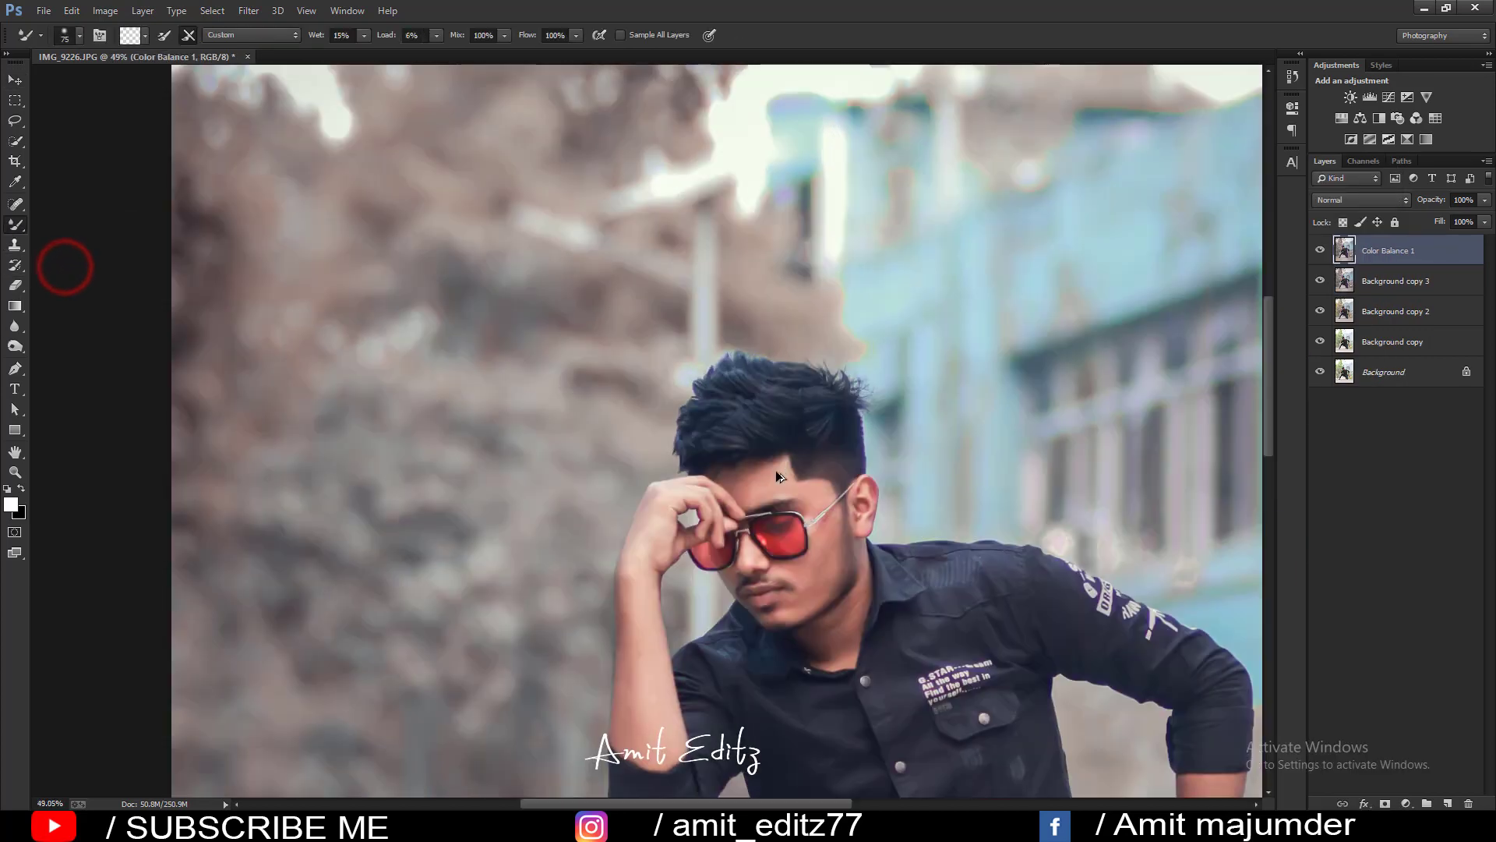
scroll(778, 507, up, 2)
scroll(555, 495, up, 2)
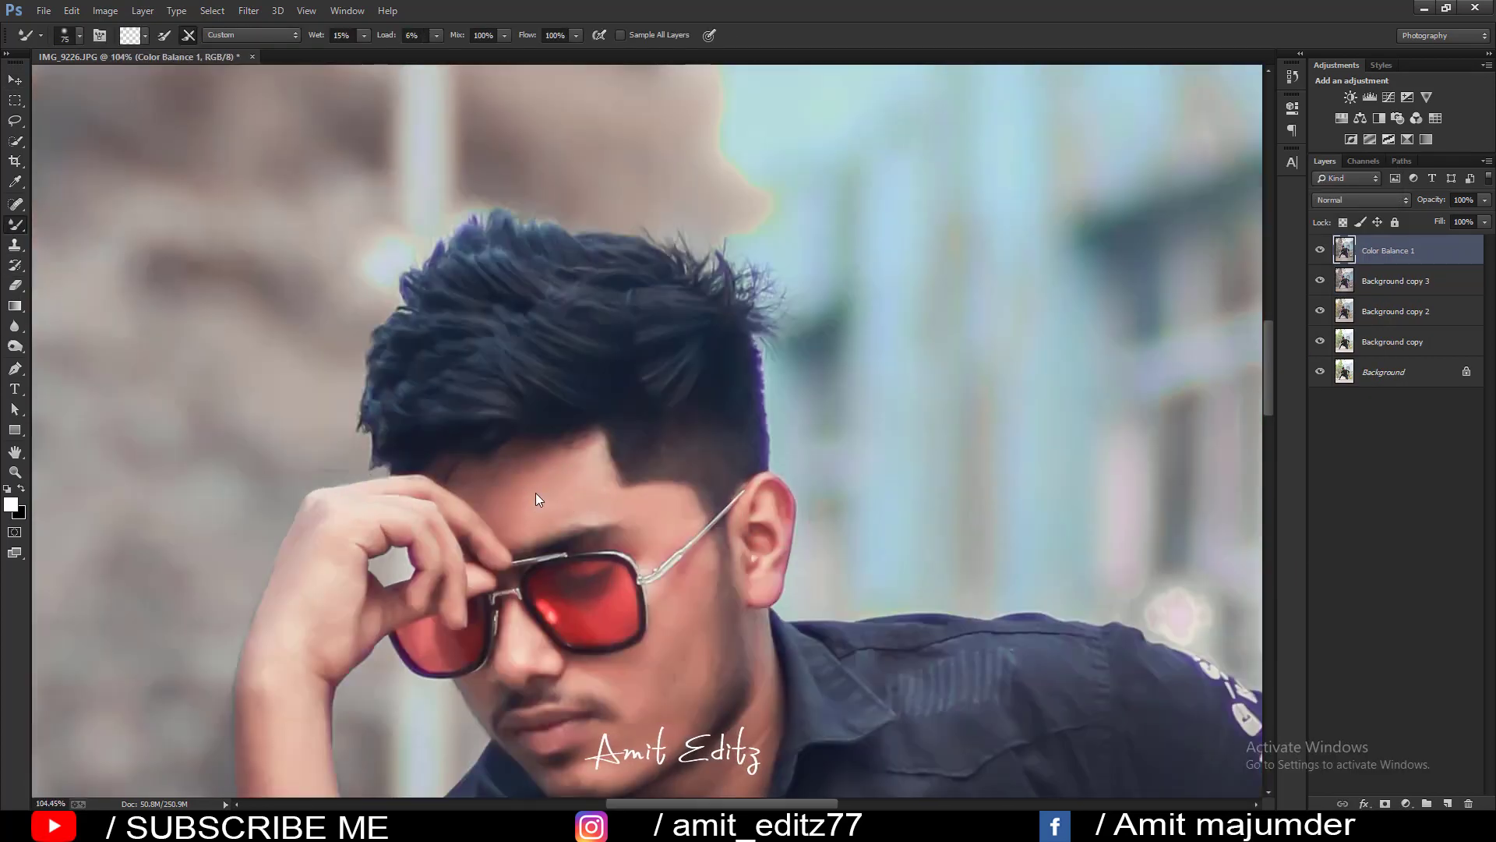
mouse_move(510, 507)
mouse_down()
mouse_move(504, 473)
mouse_move(561, 499)
mouse_up()
right_click(587, 491)
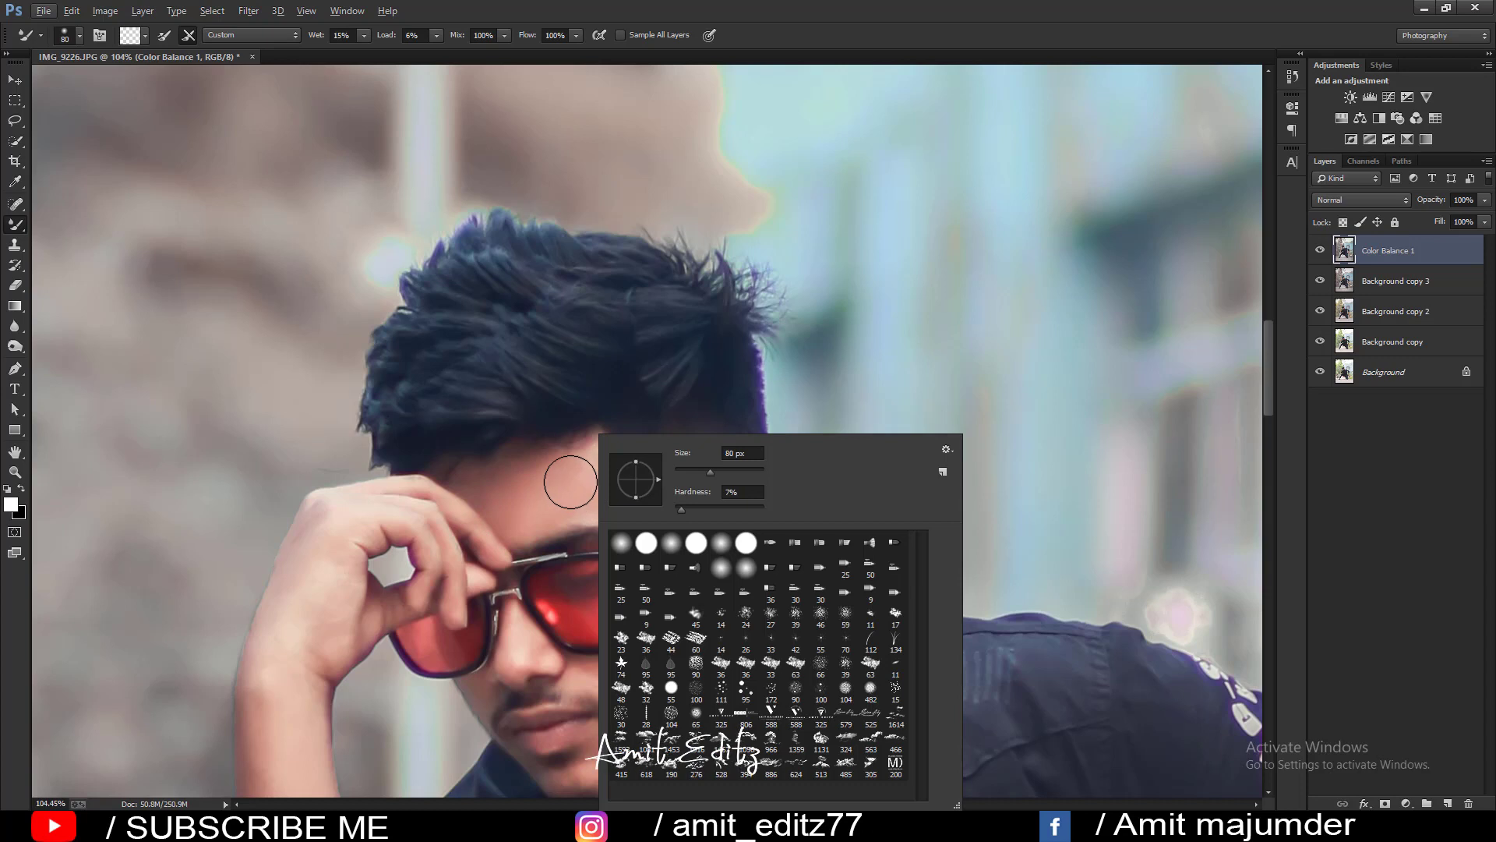
click(568, 485)
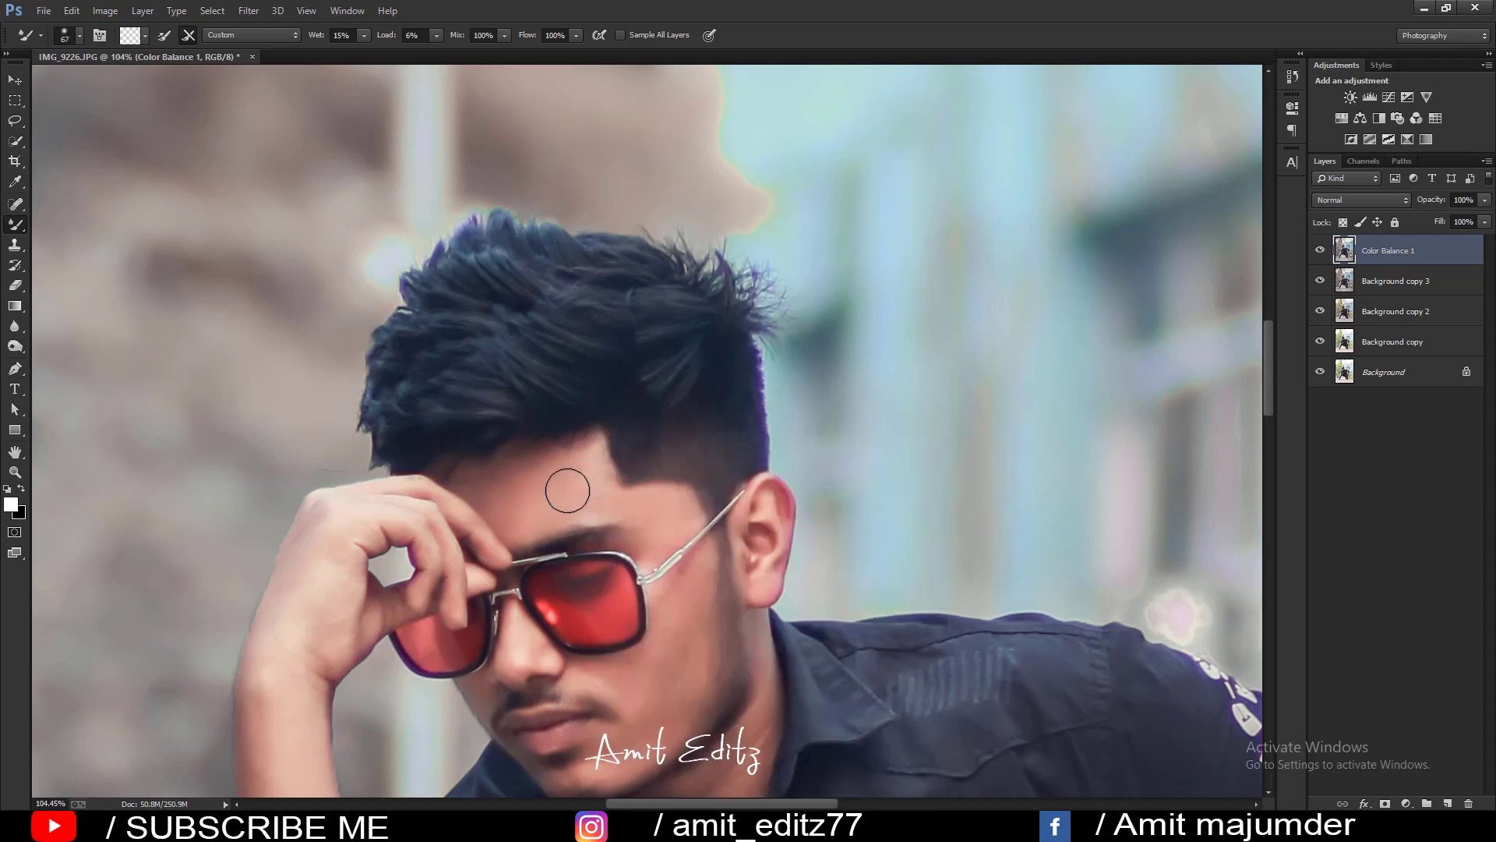
drag(568, 487, 573, 500)
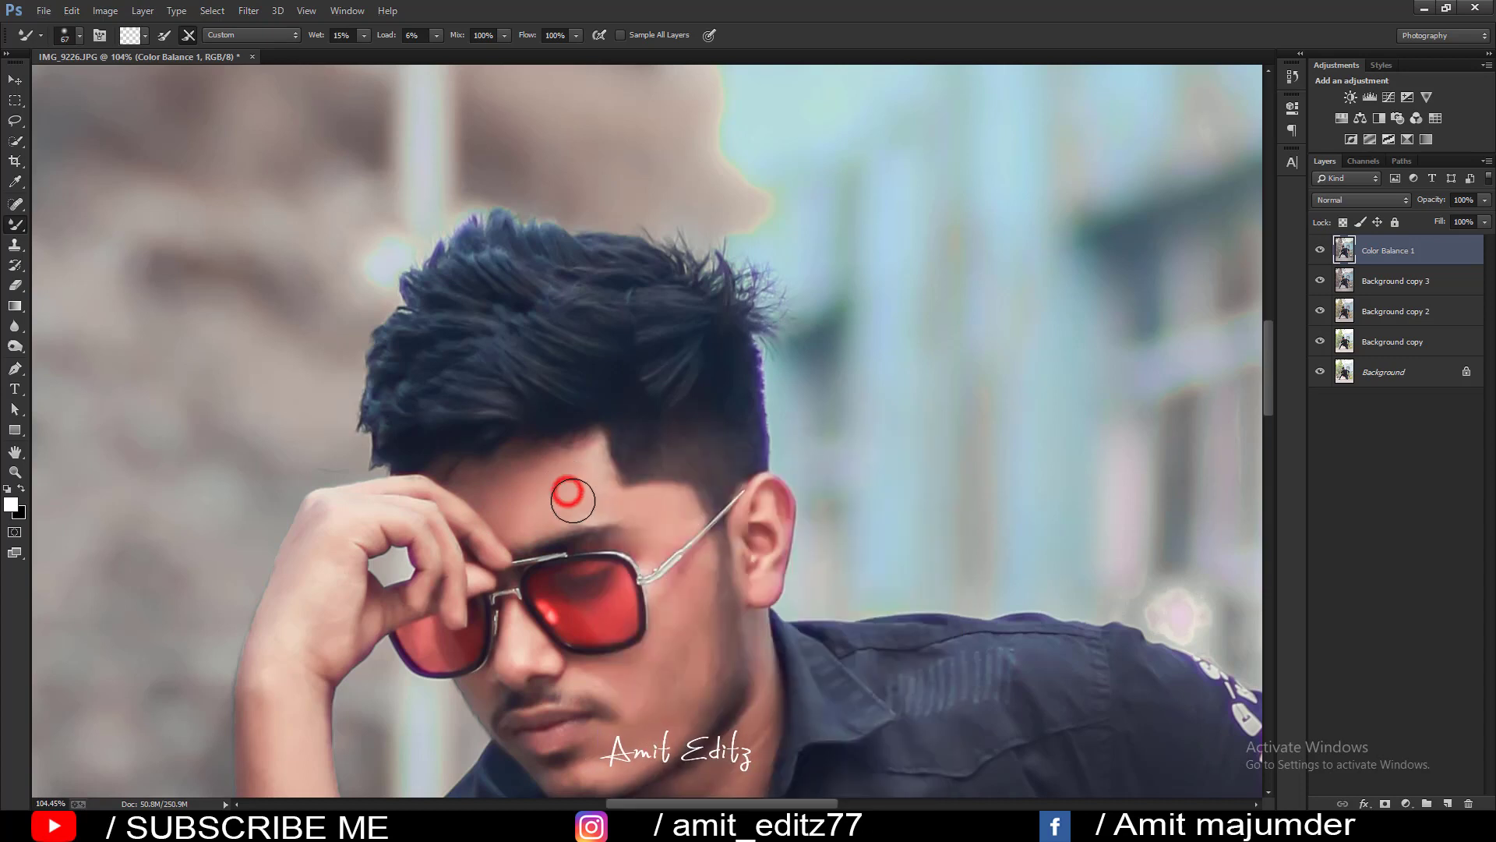
Smooth the skin on the cheek, chin, raised wrist, forearm and neck.
click(673, 659)
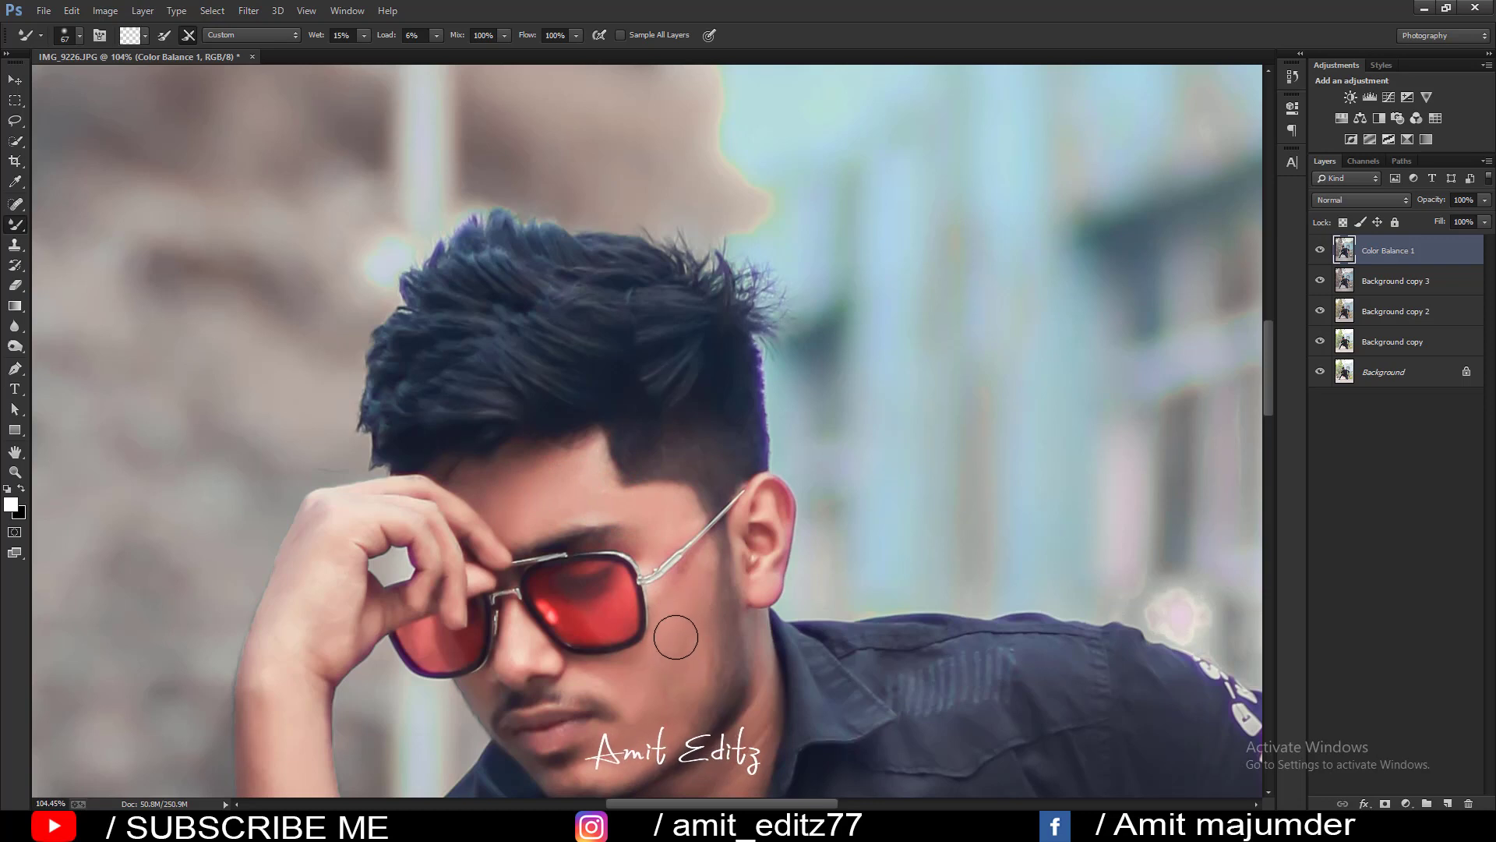
drag(654, 655, 611, 677)
click(604, 761)
drag(519, 681, 569, 462)
alt+right_click(282, 438)
click(322, 471)
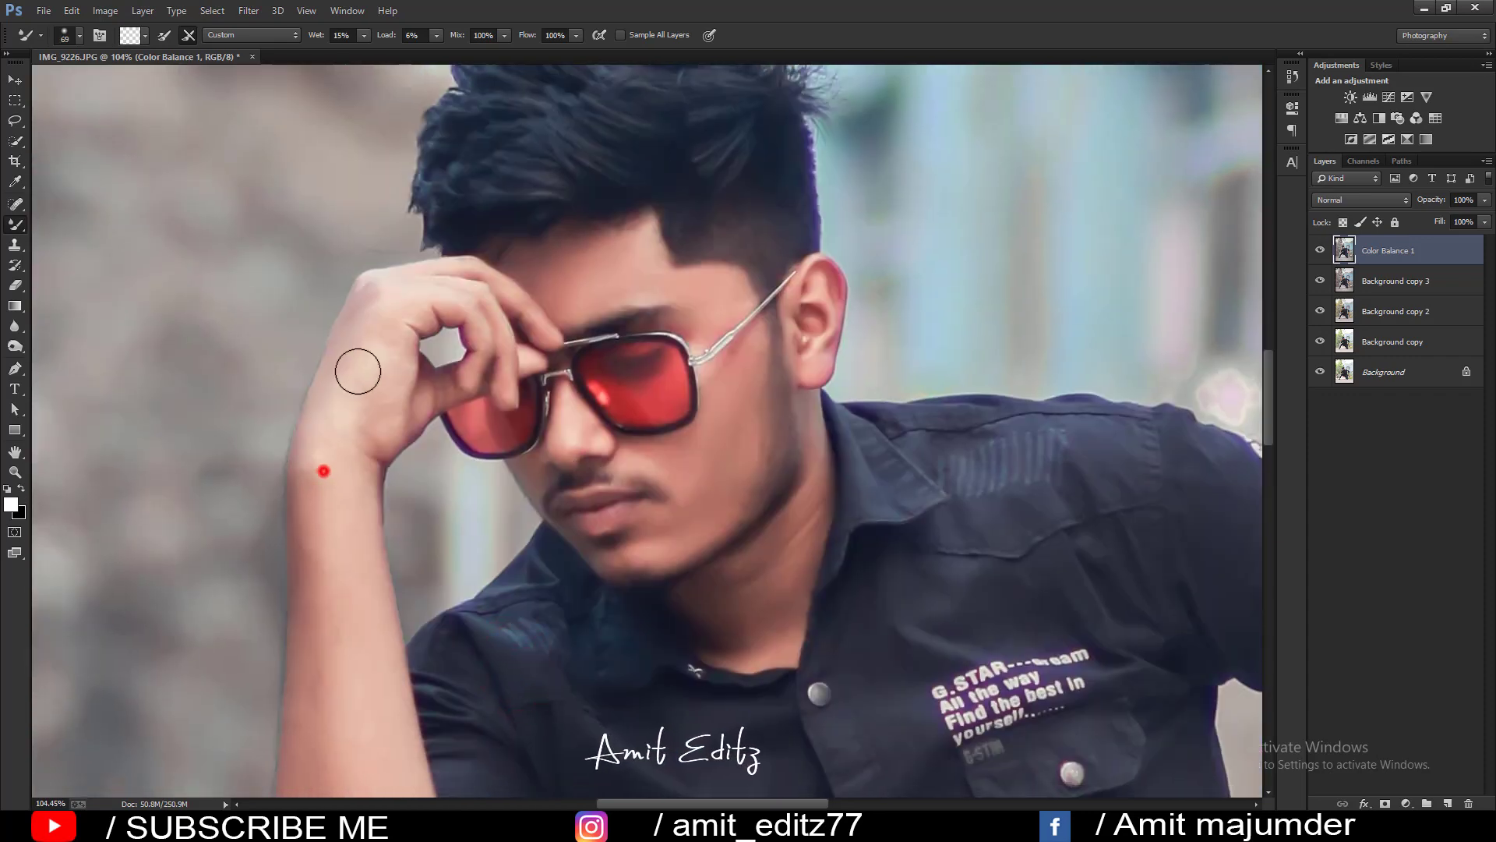
drag(340, 498, 370, 257)
click(363, 246)
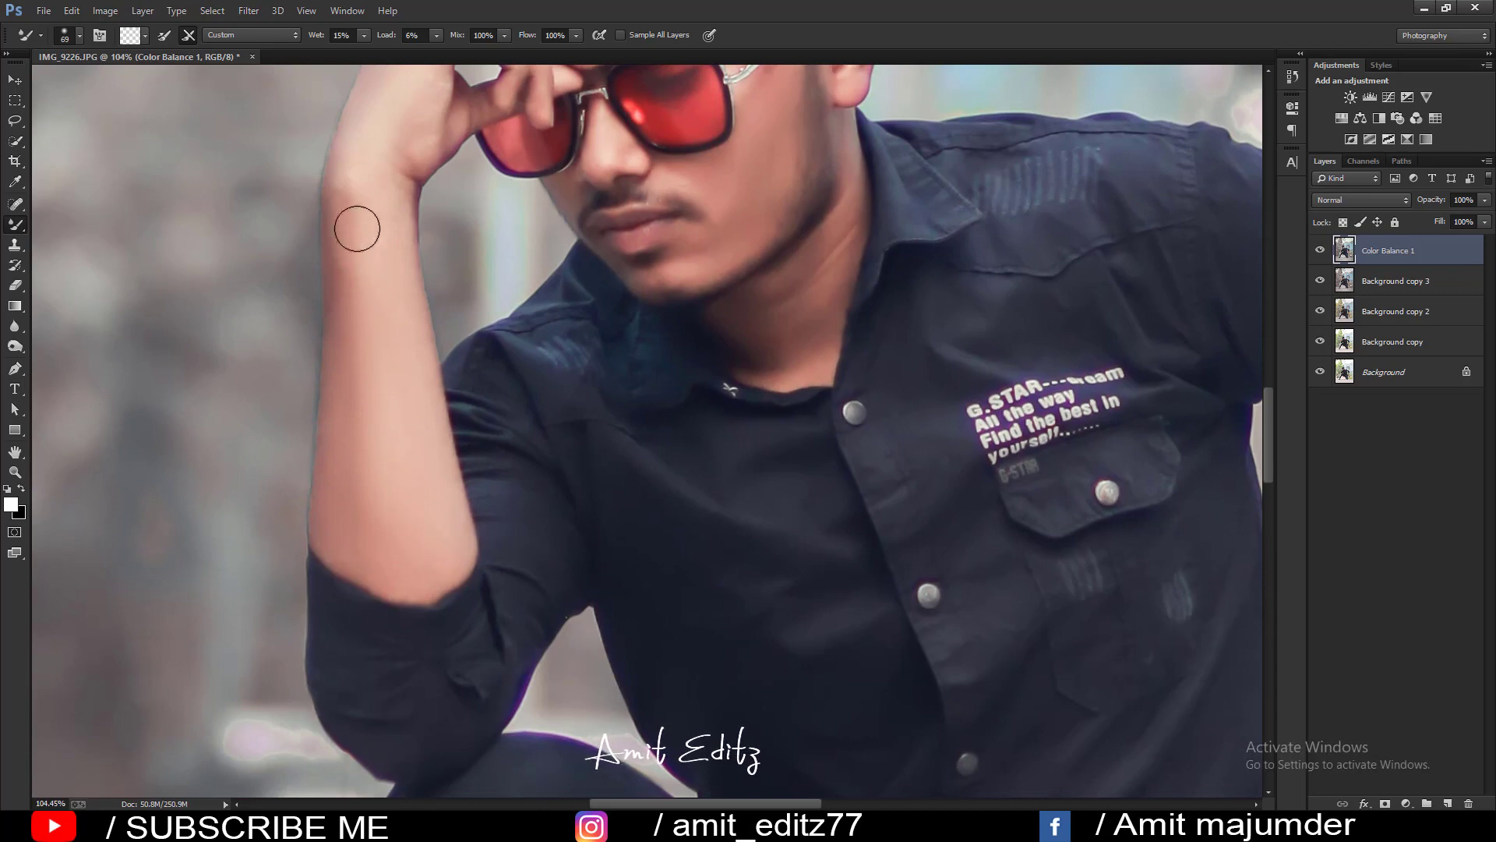
click(789, 292)
Smooth the skin on the lowered forearm and the hand.
key(ctrl+0)
click(908, 389)
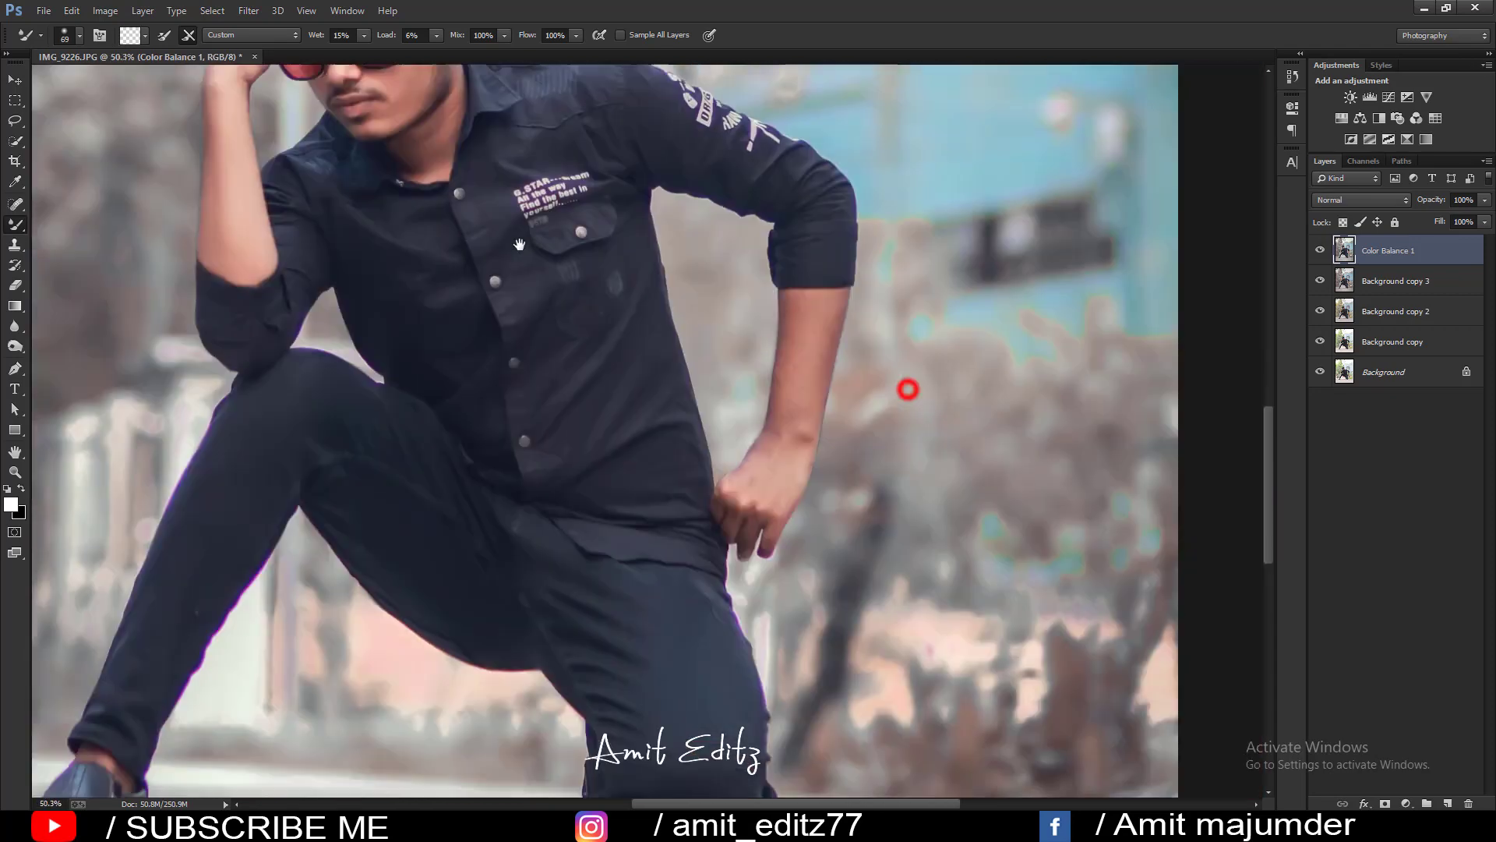
scroll(863, 320, up, 2)
click(754, 312)
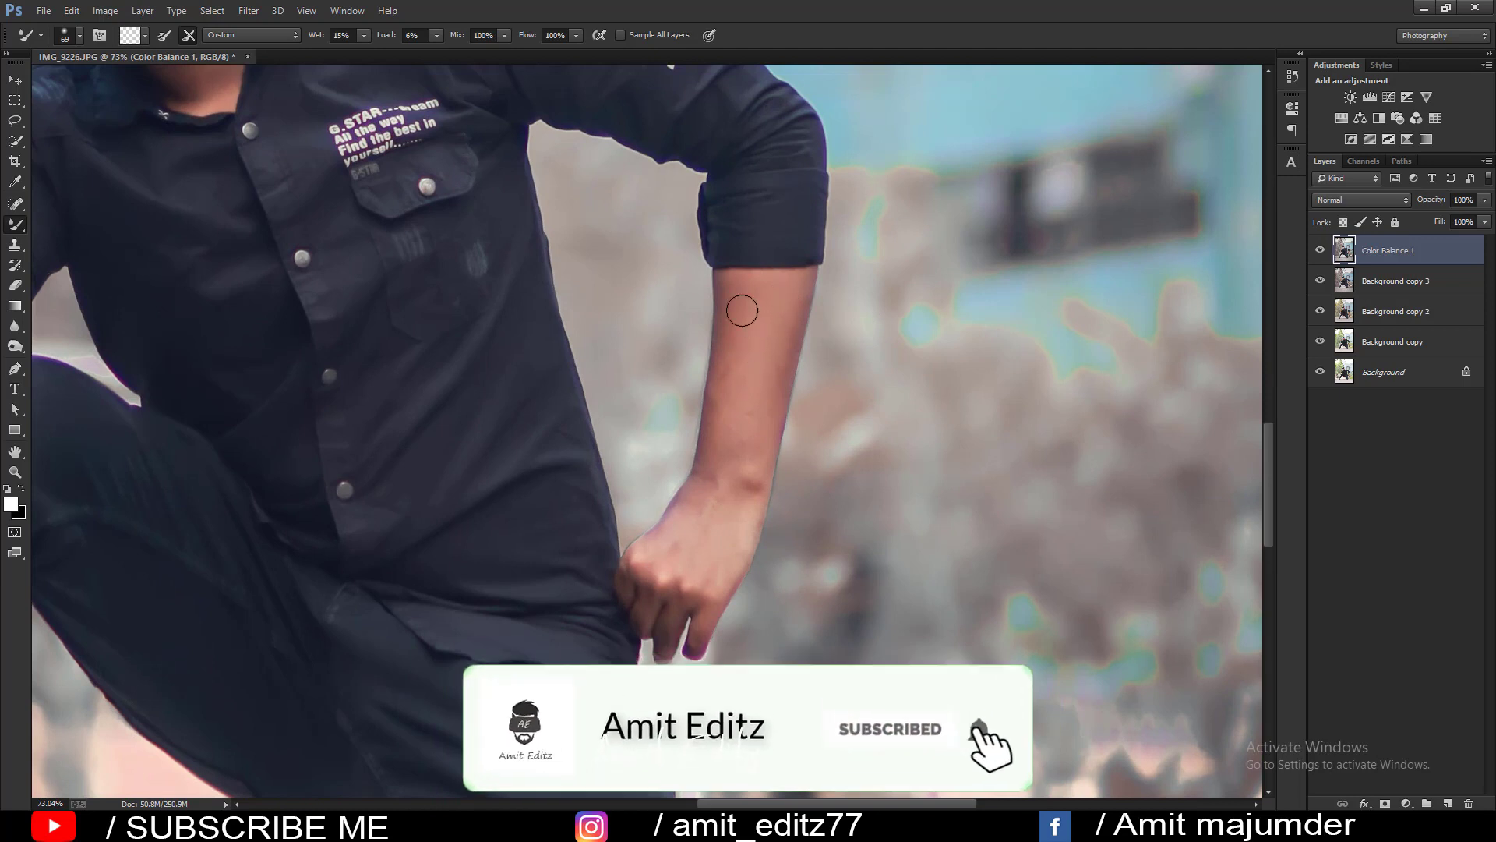
click(706, 536)
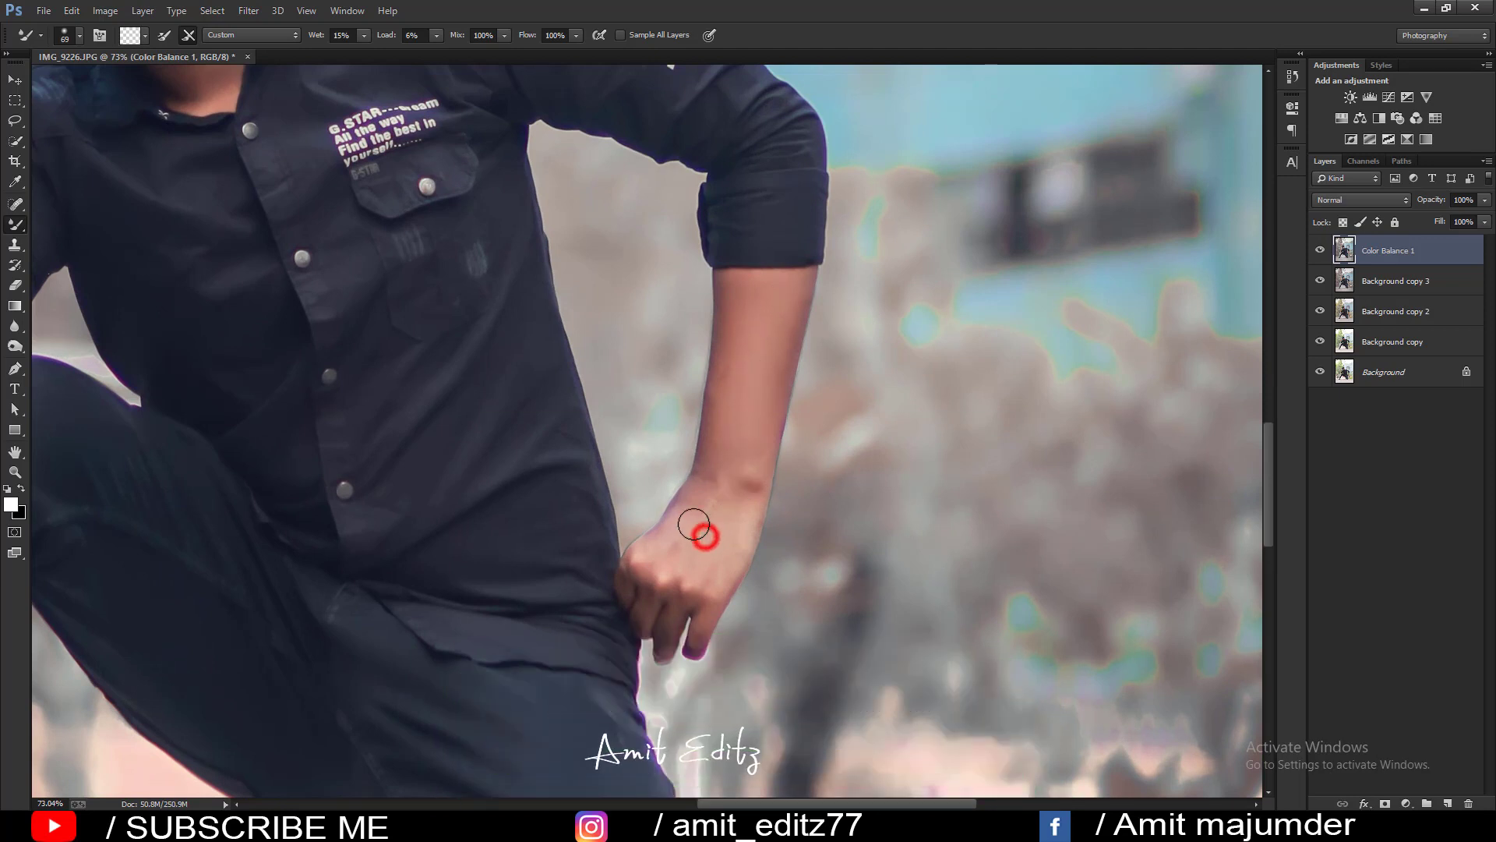
scroll(647, 413, down, 10)
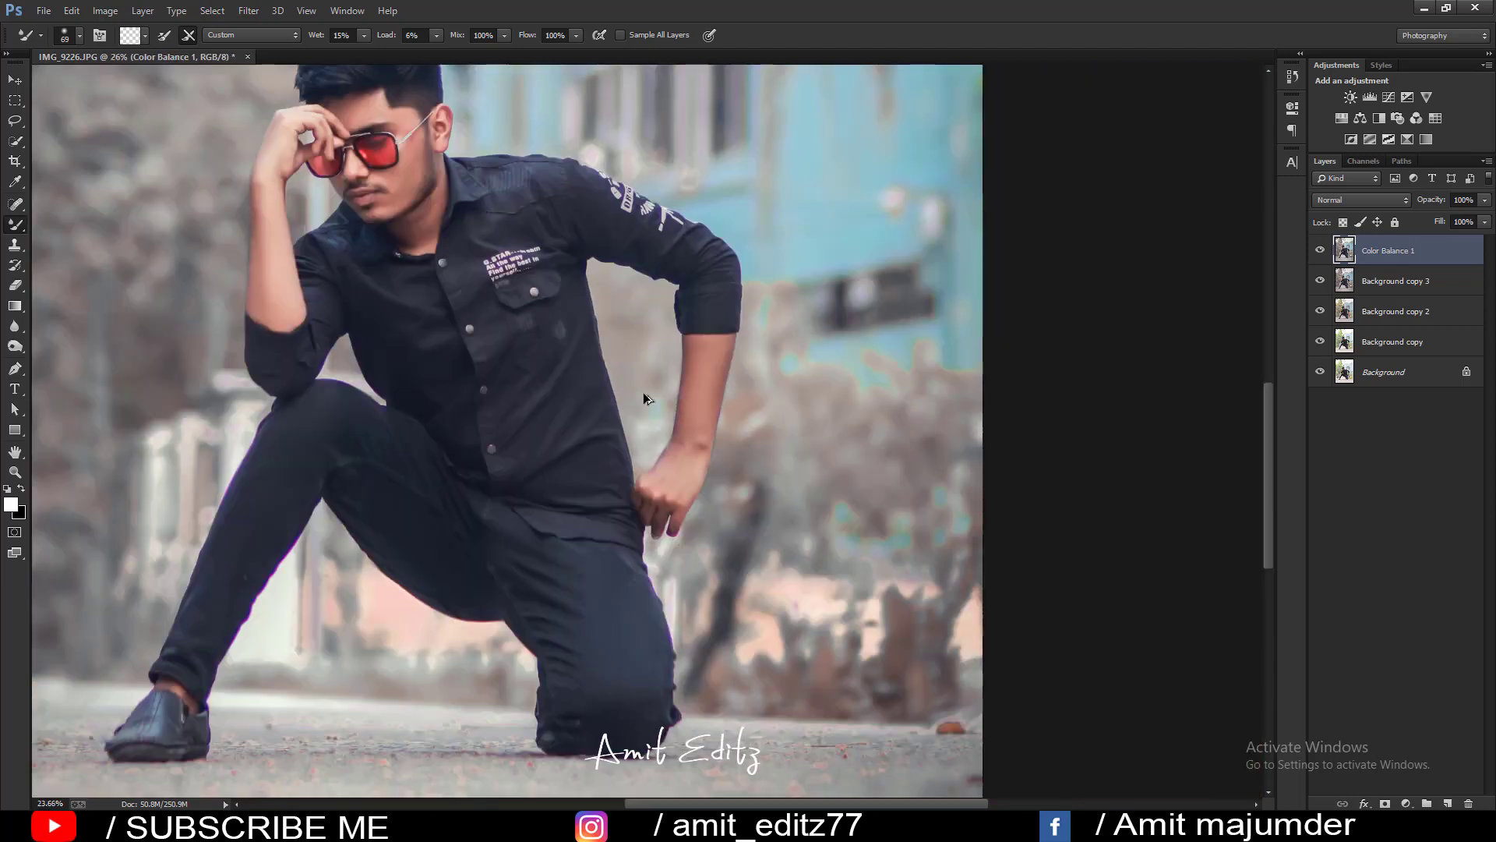
scroll(643, 393, up, 2)
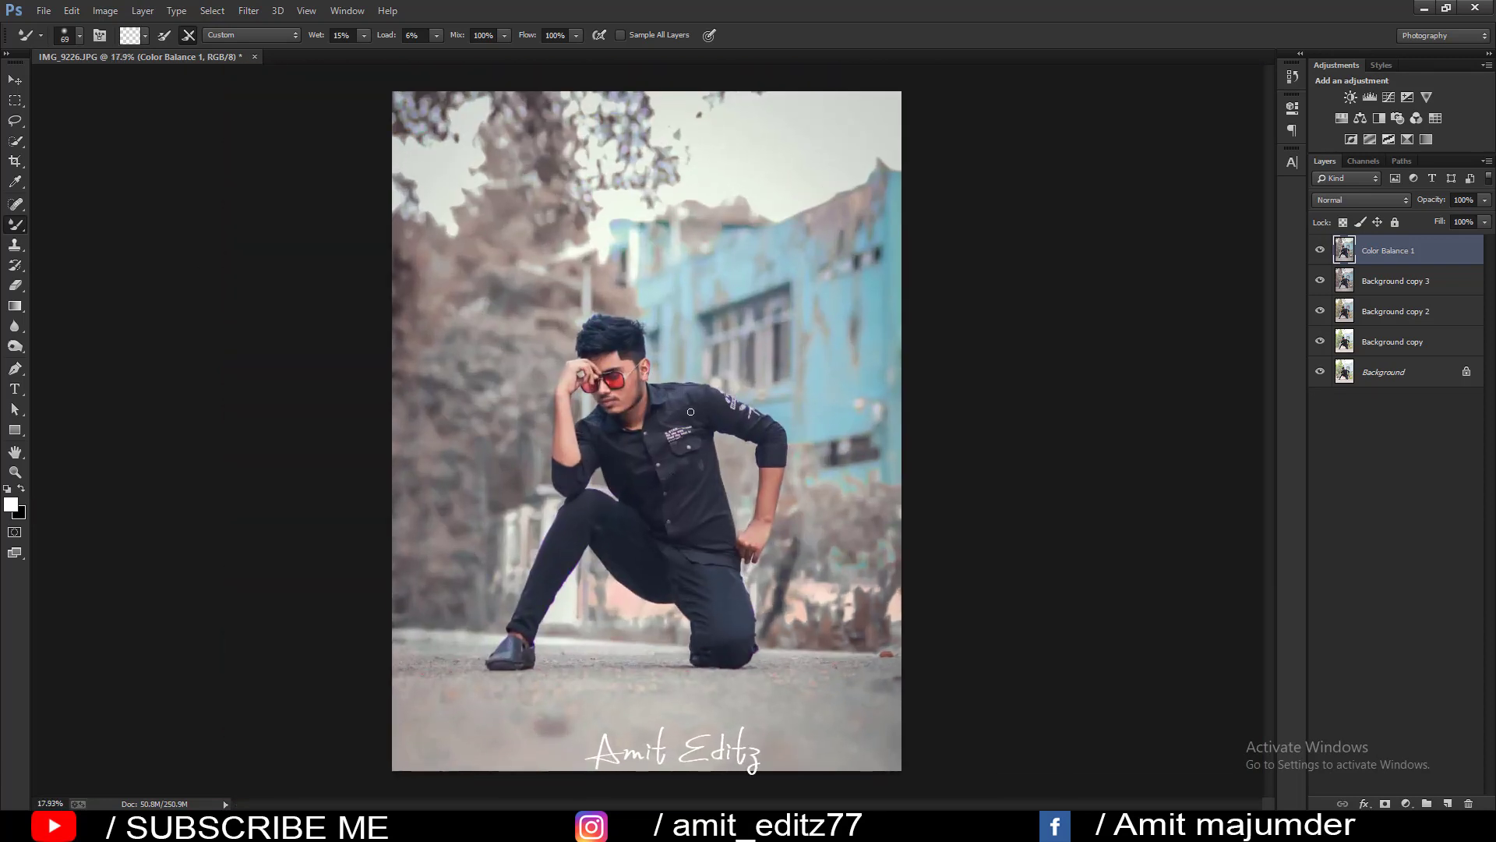
click(256, 16)
In Camera Raw, shift tint toward green, keep contrast near neutral, soften clarity and ease shadows back.
click(293, 101)
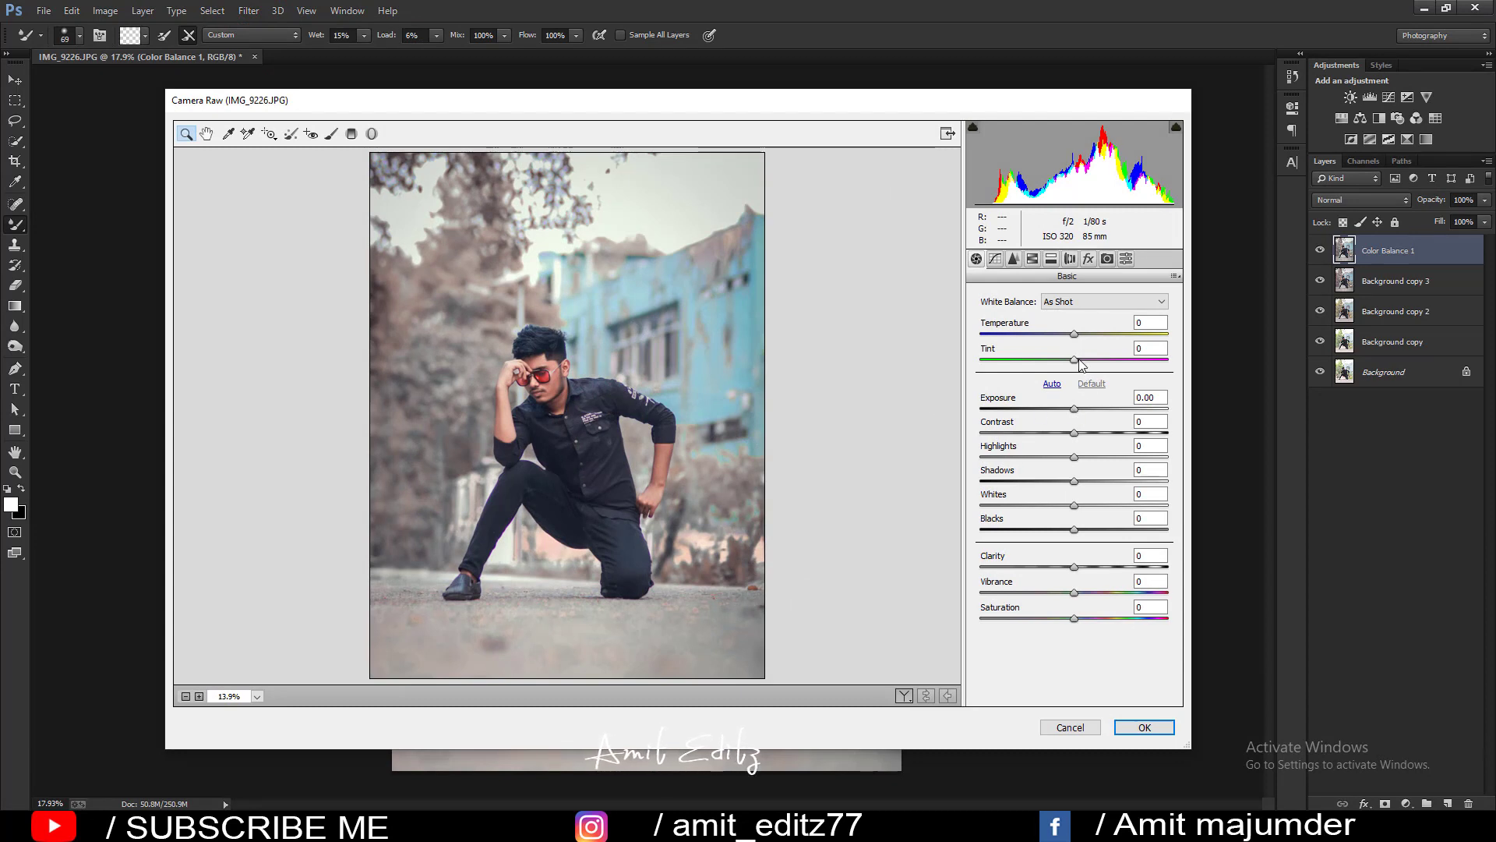
drag(1079, 362, 1072, 360)
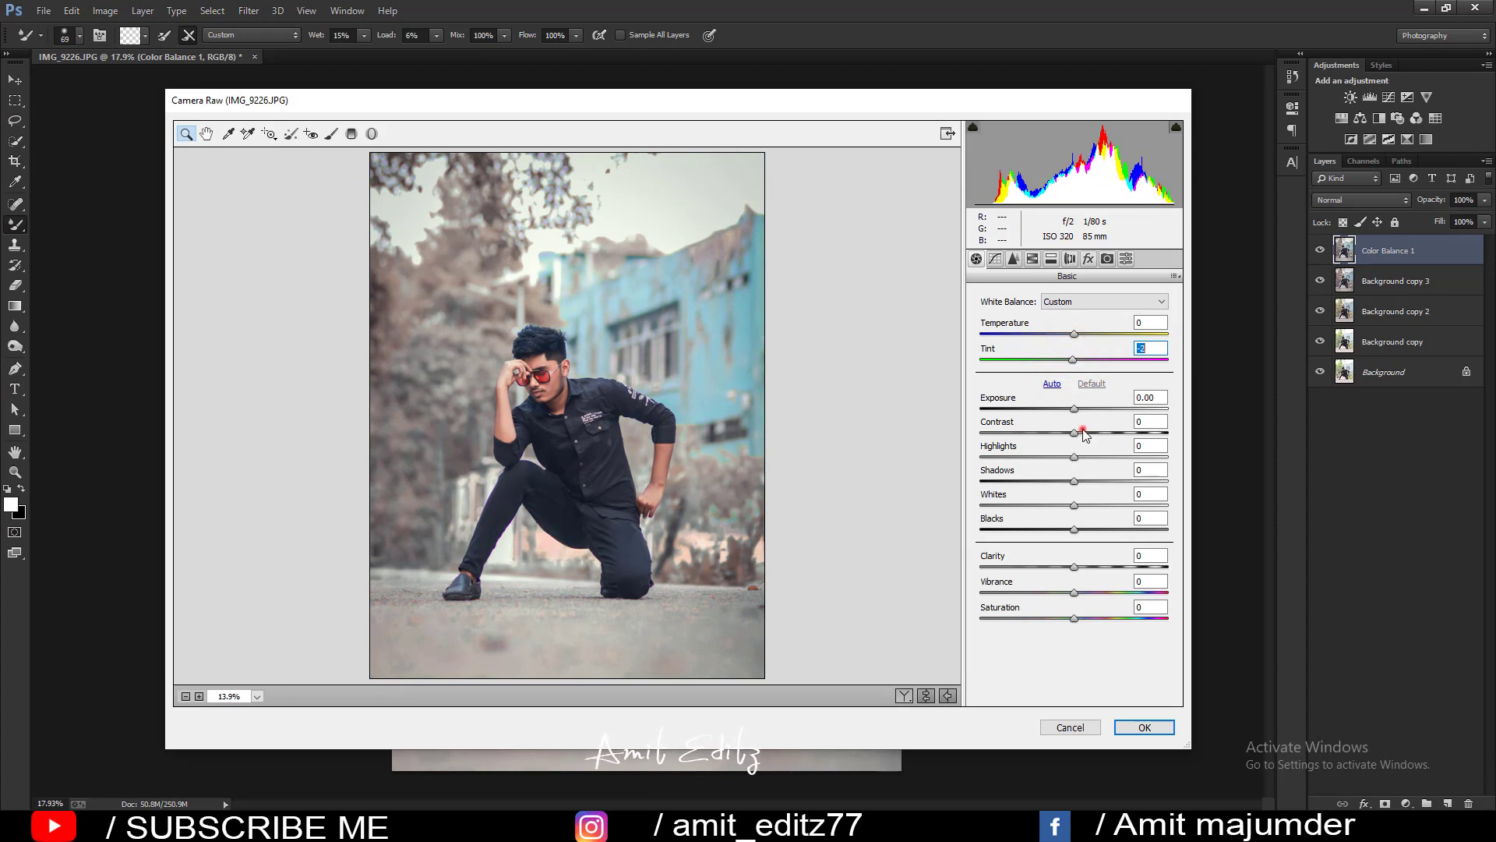
drag(1083, 431, 1028, 429)
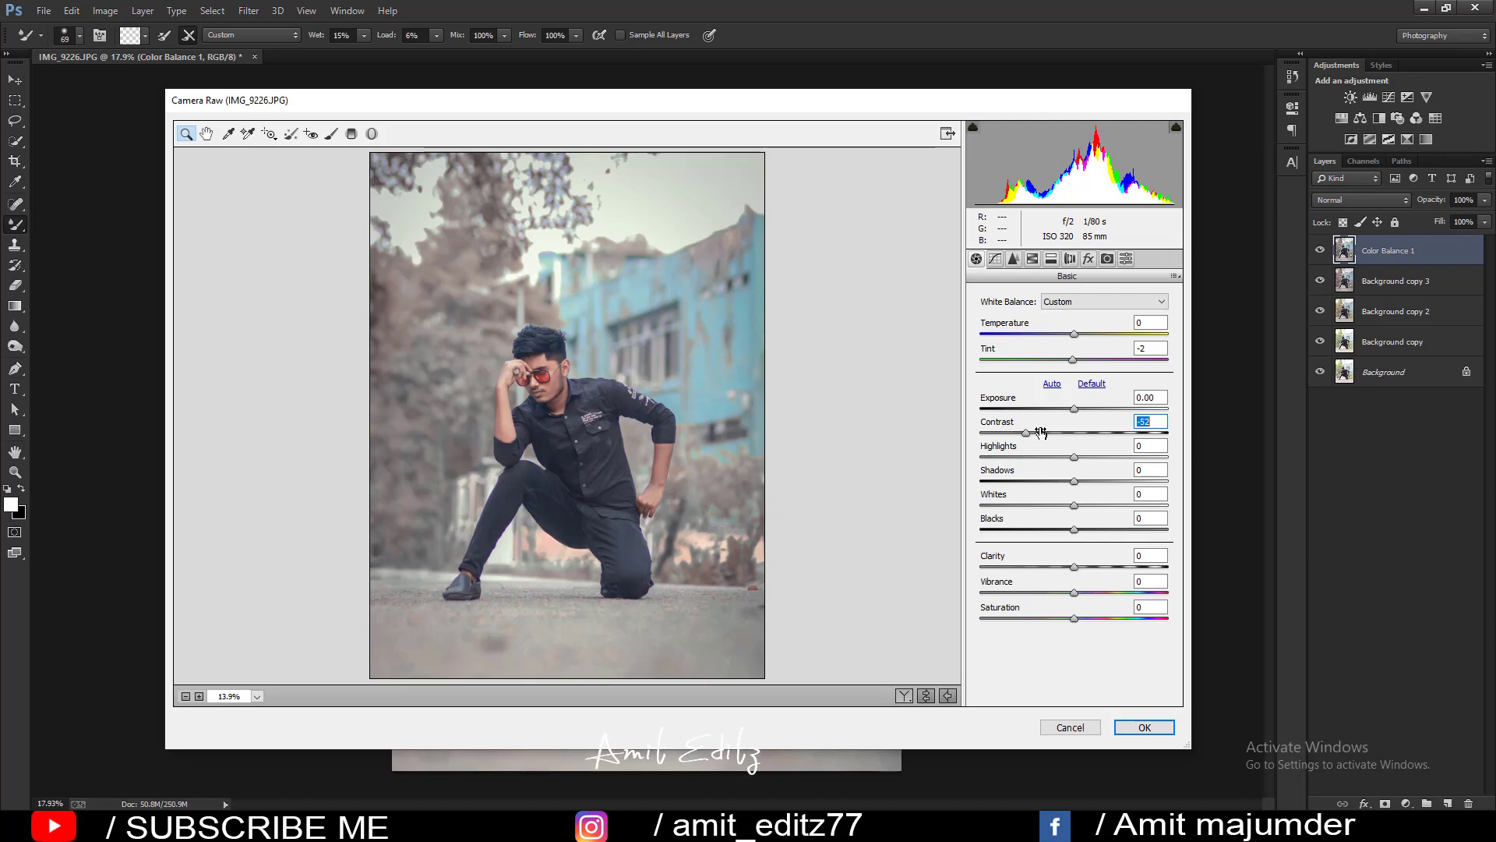
drag(1025, 431, 1066, 433)
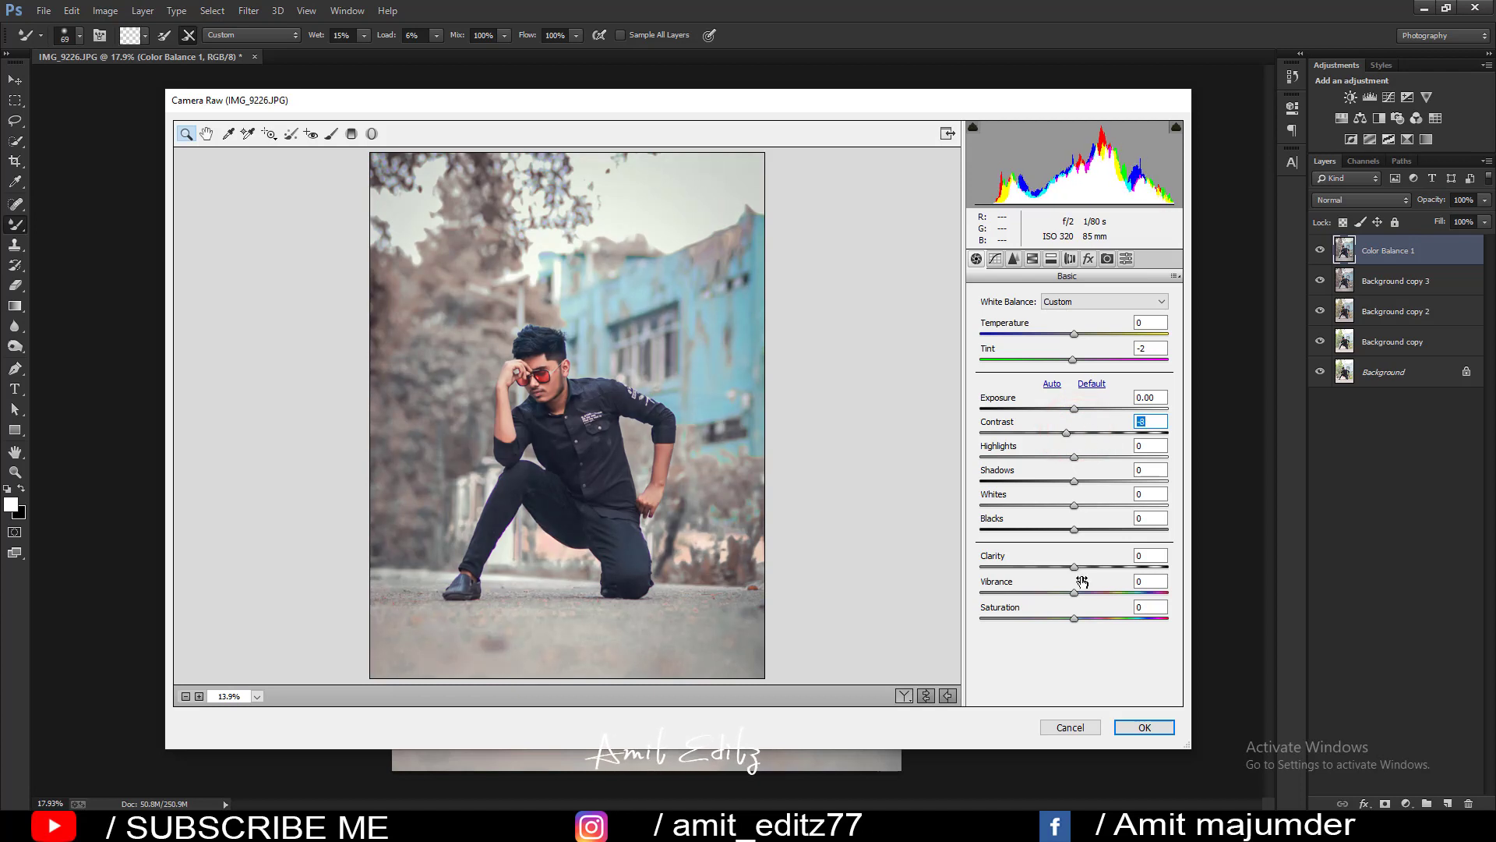
drag(1070, 566, 1069, 566)
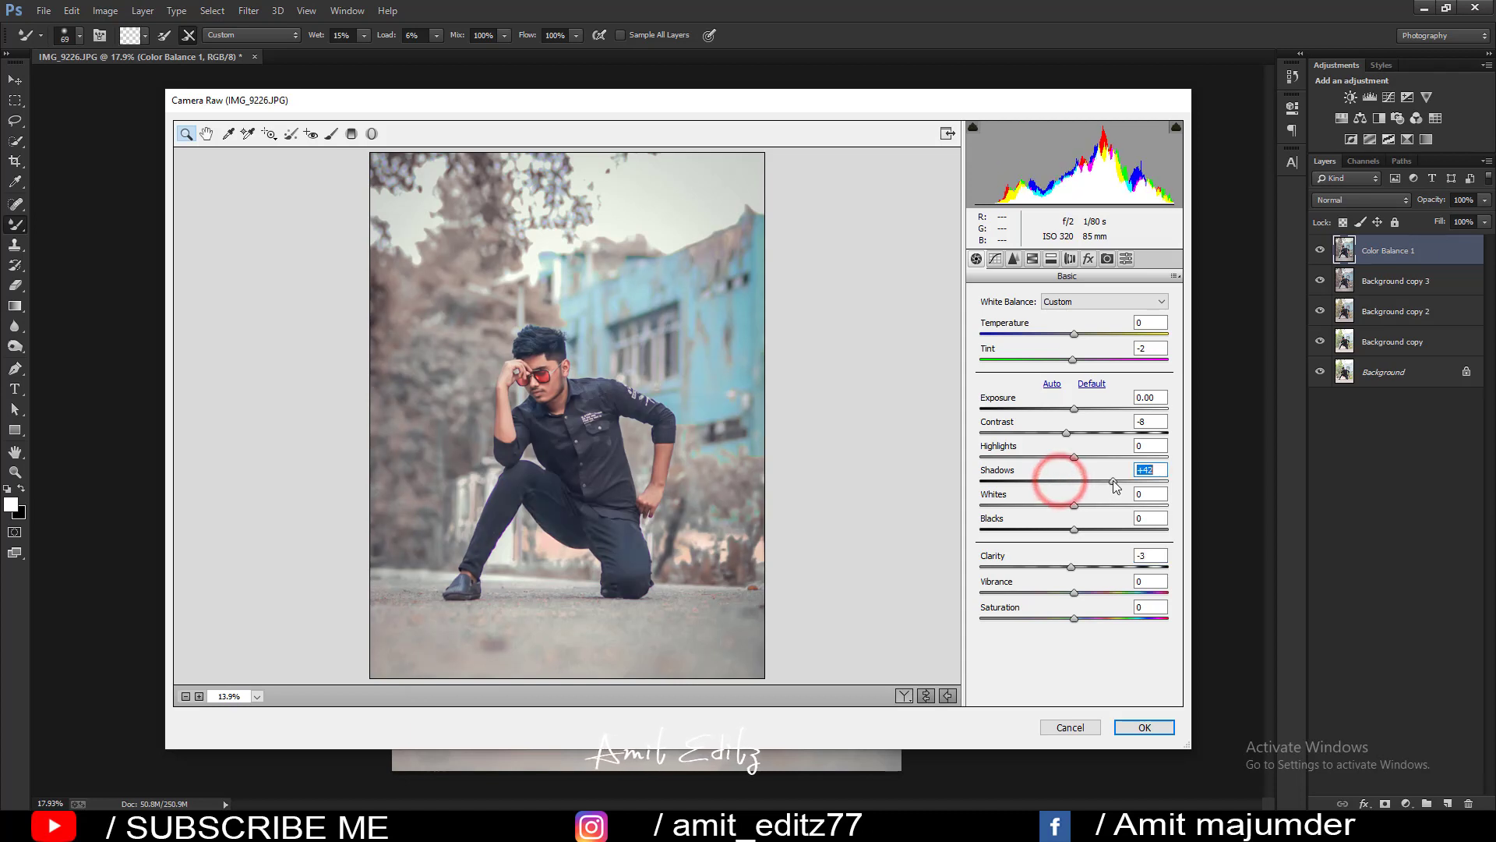
mouse_move(1113, 480)
mouse_down()
mouse_move(1032, 489)
mouse_move(1071, 491)
mouse_move(1101, 536)
mouse_up()
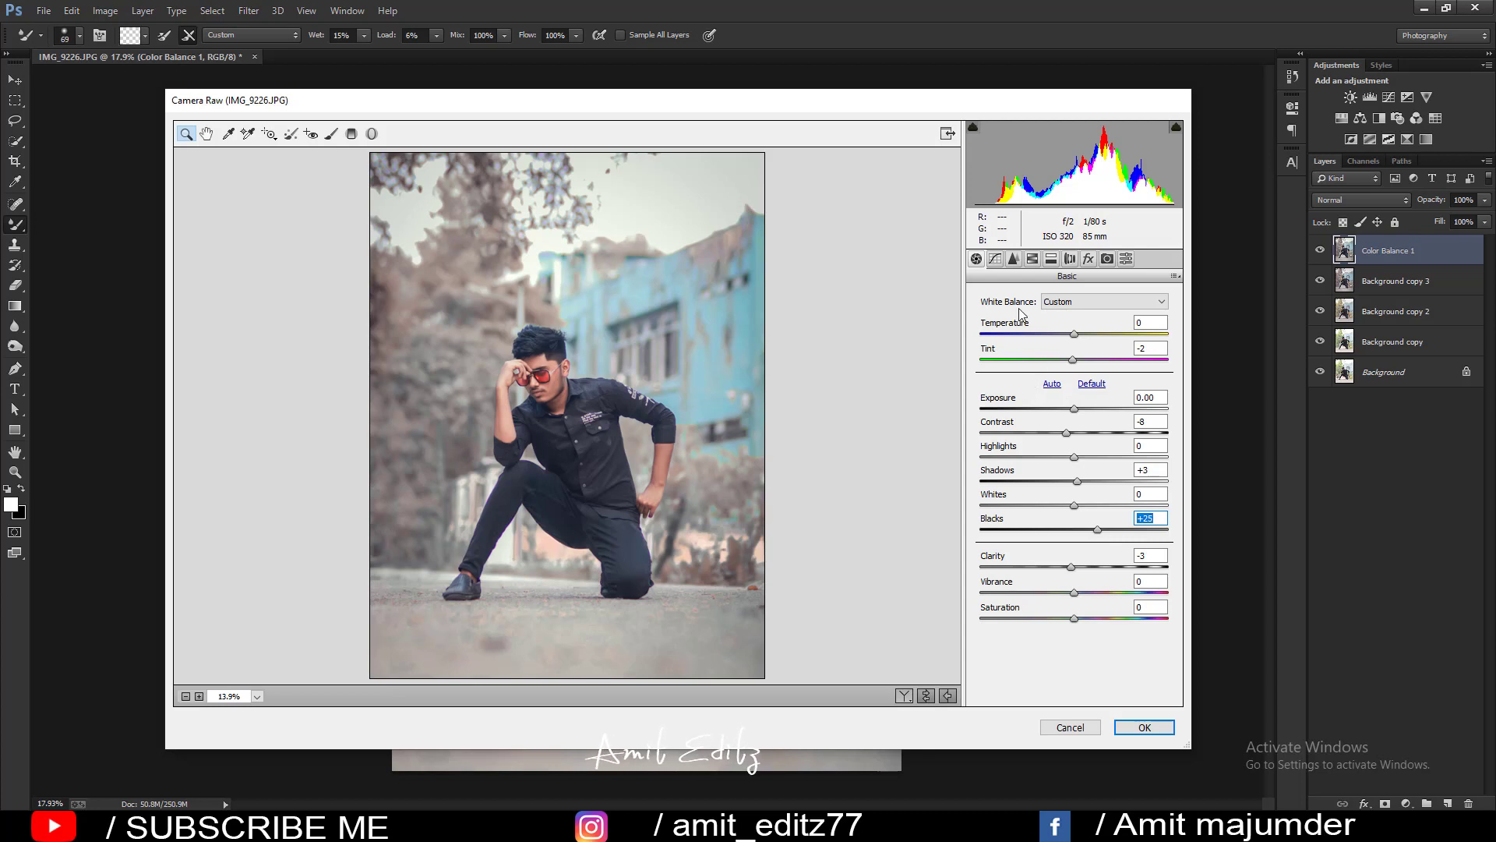
click(995, 258)
click(996, 295)
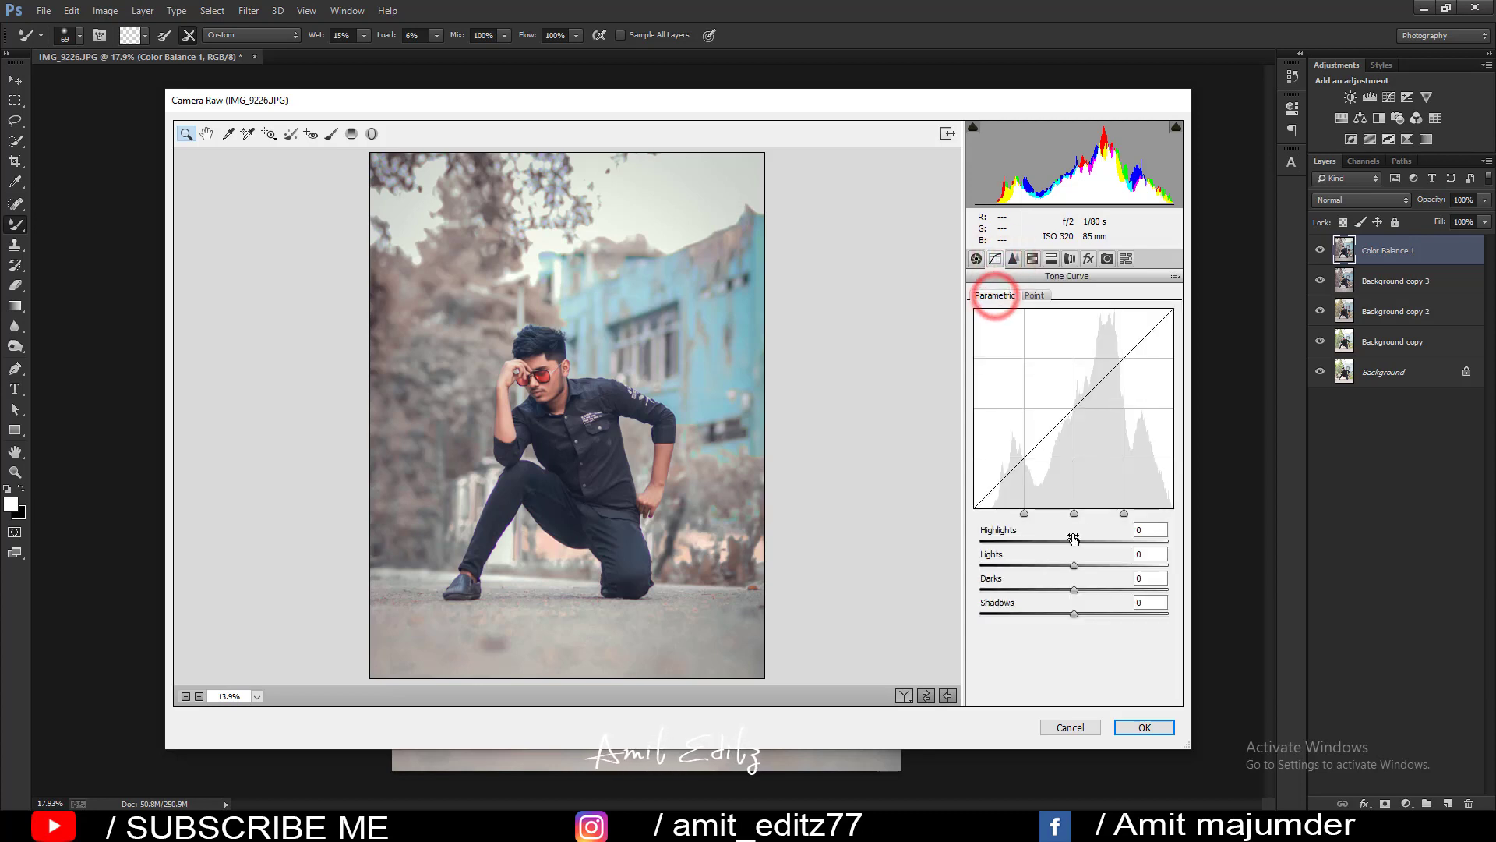
Darken the parametric highlights and slightly lower the red curve's bright endpoint.
mouse_move(1064, 541)
mouse_down()
mouse_move(1088, 541)
mouse_move(994, 540)
mouse_move(1066, 541)
mouse_move(1047, 565)
mouse_move(1088, 572)
mouse_move(1070, 572)
mouse_move(1094, 590)
mouse_move(1068, 614)
mouse_up()
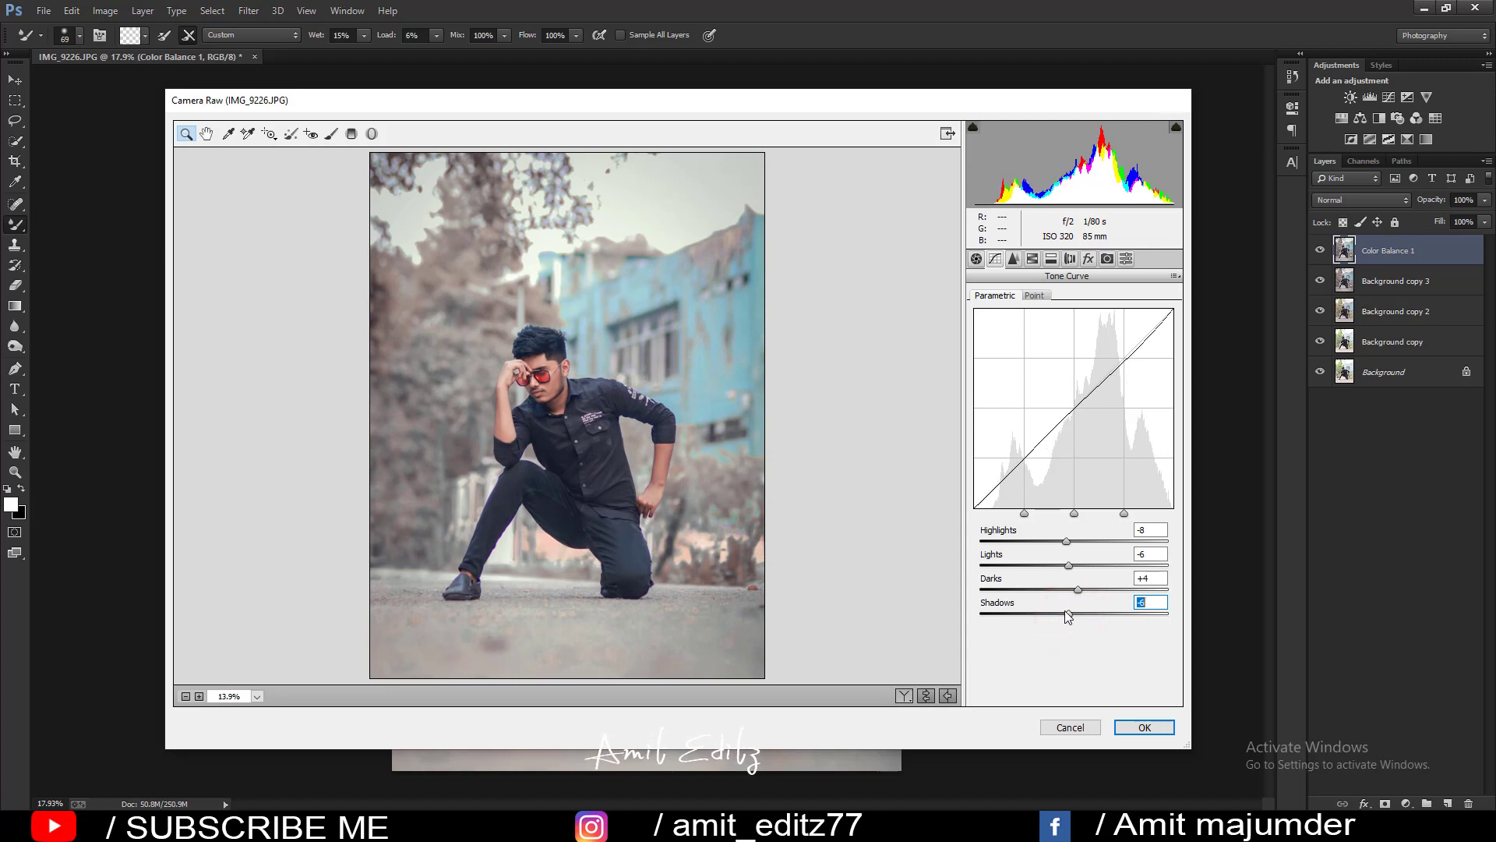
click(1035, 296)
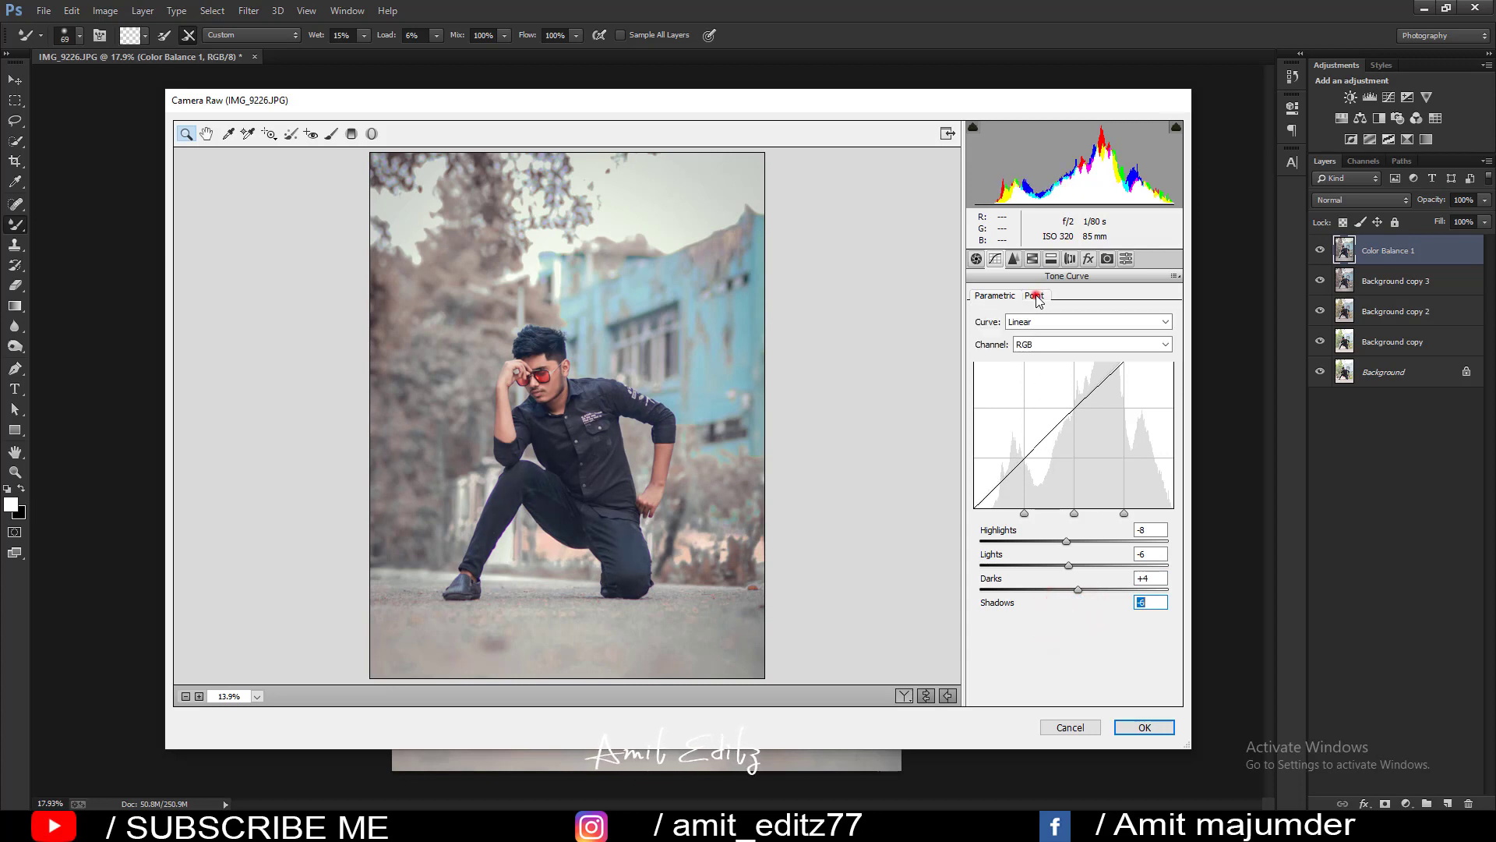
click(1051, 348)
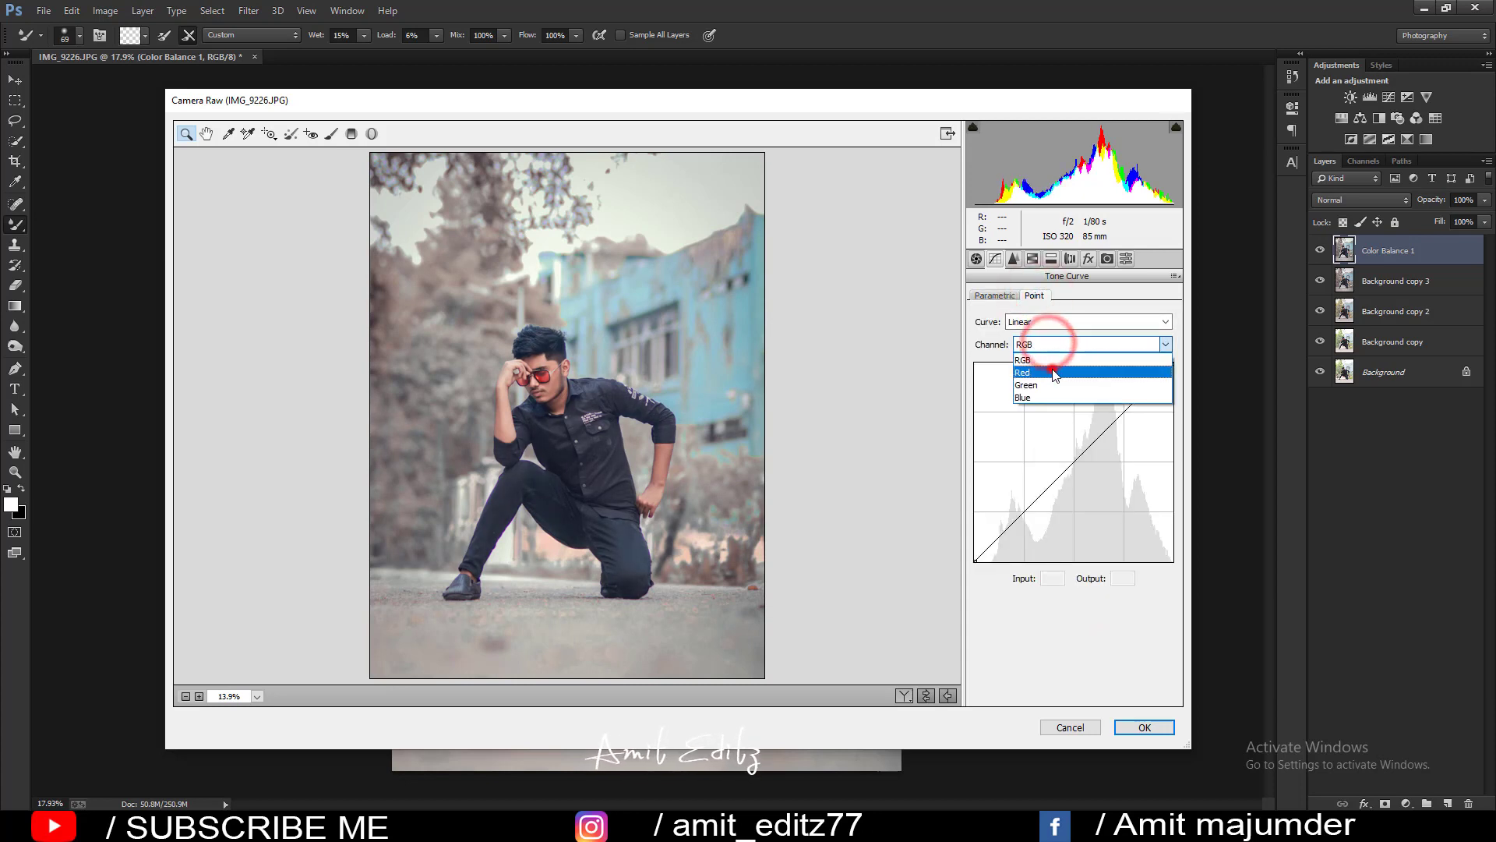
click(1050, 365)
drag(1172, 363, 1176, 365)
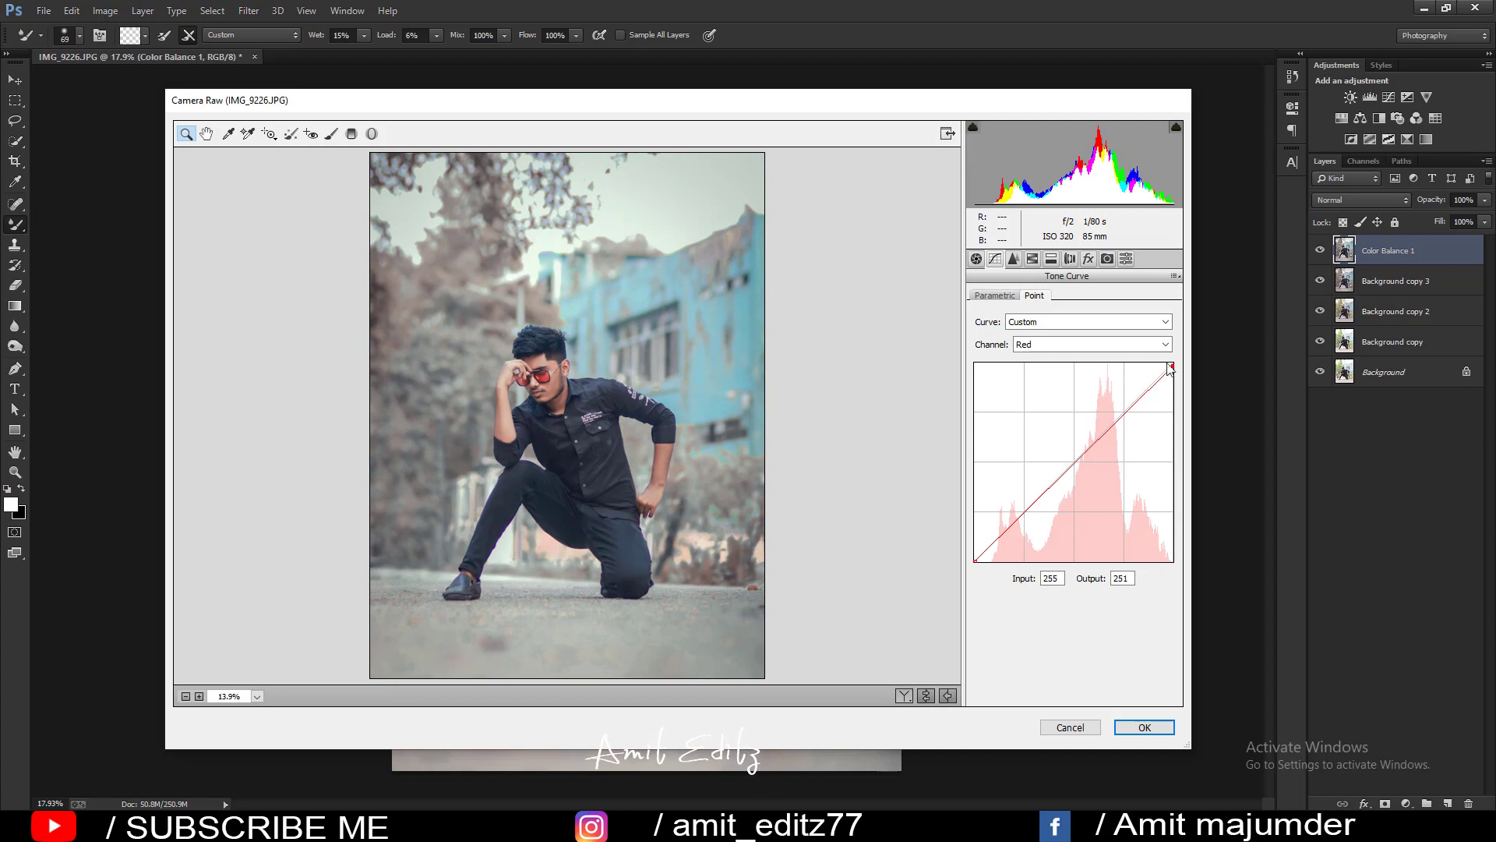
Leave the green curve unchanged and lift the blue curve's black point to cool the shadows.
click(1076, 344)
click(1062, 382)
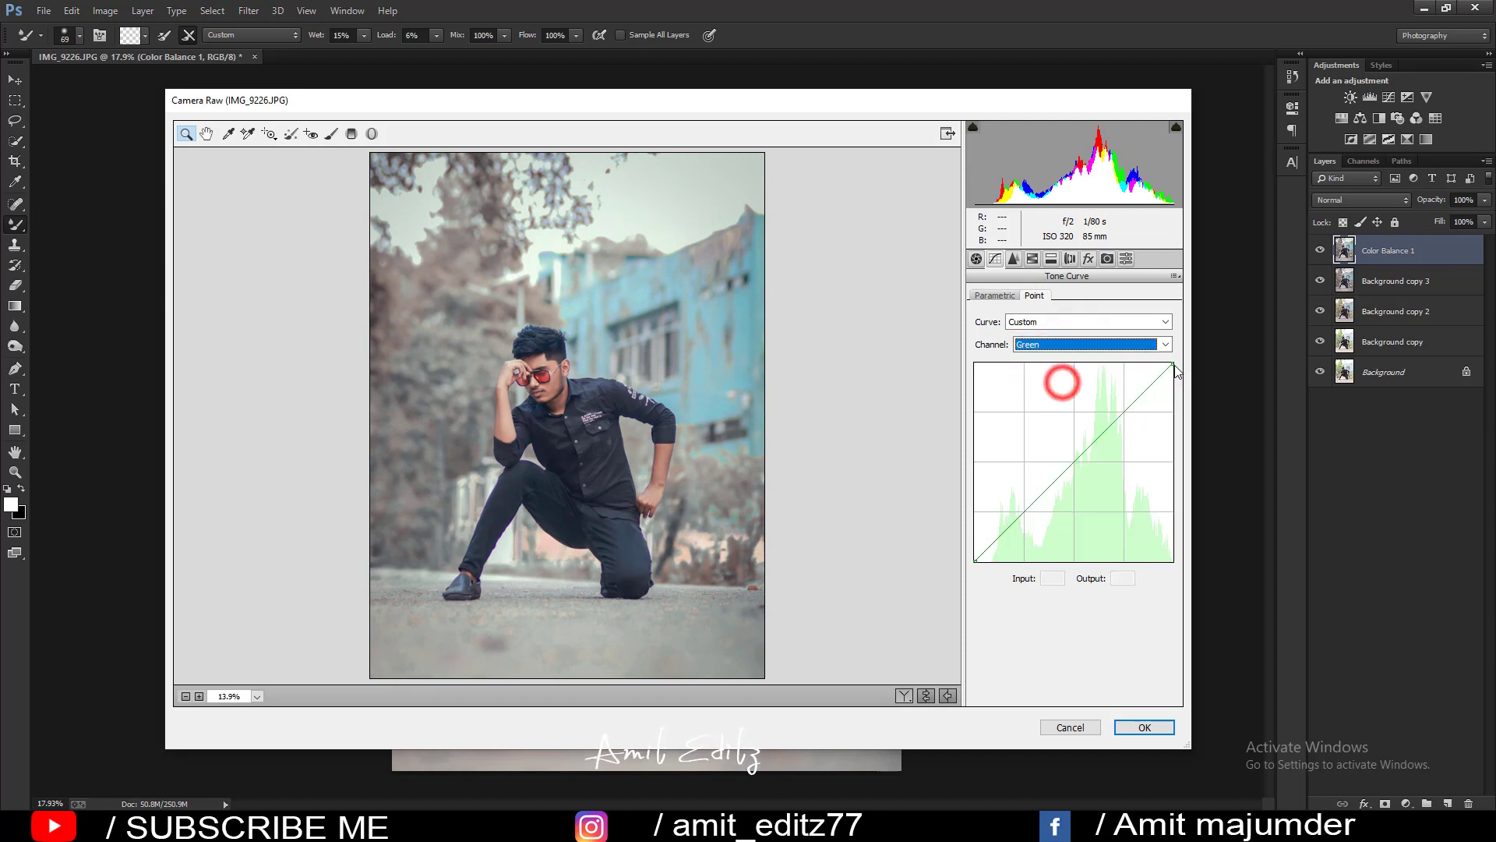
drag(1173, 362, 1177, 367)
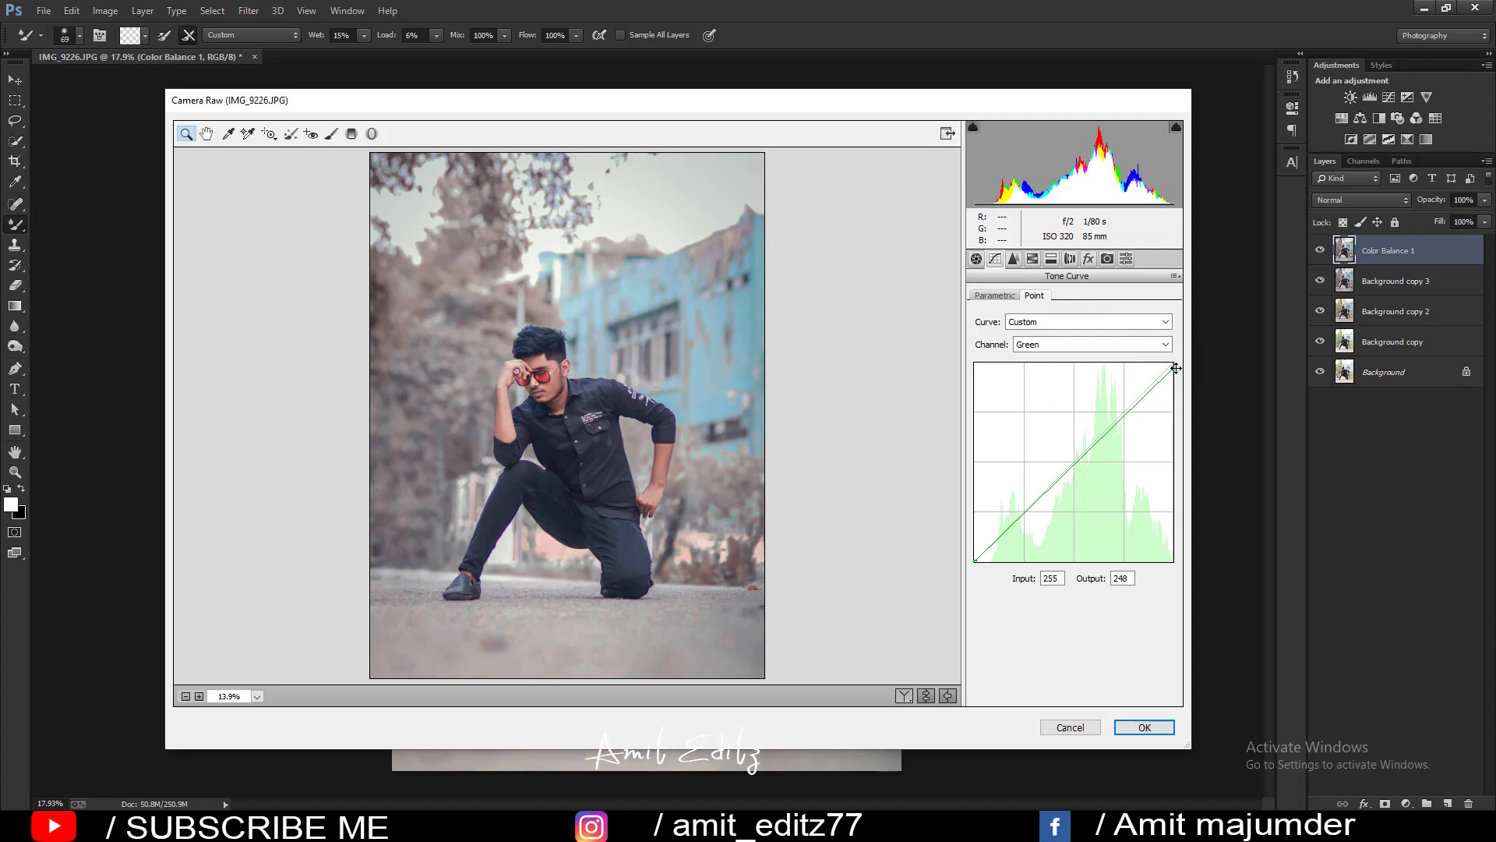
drag(1177, 368, 1177, 363)
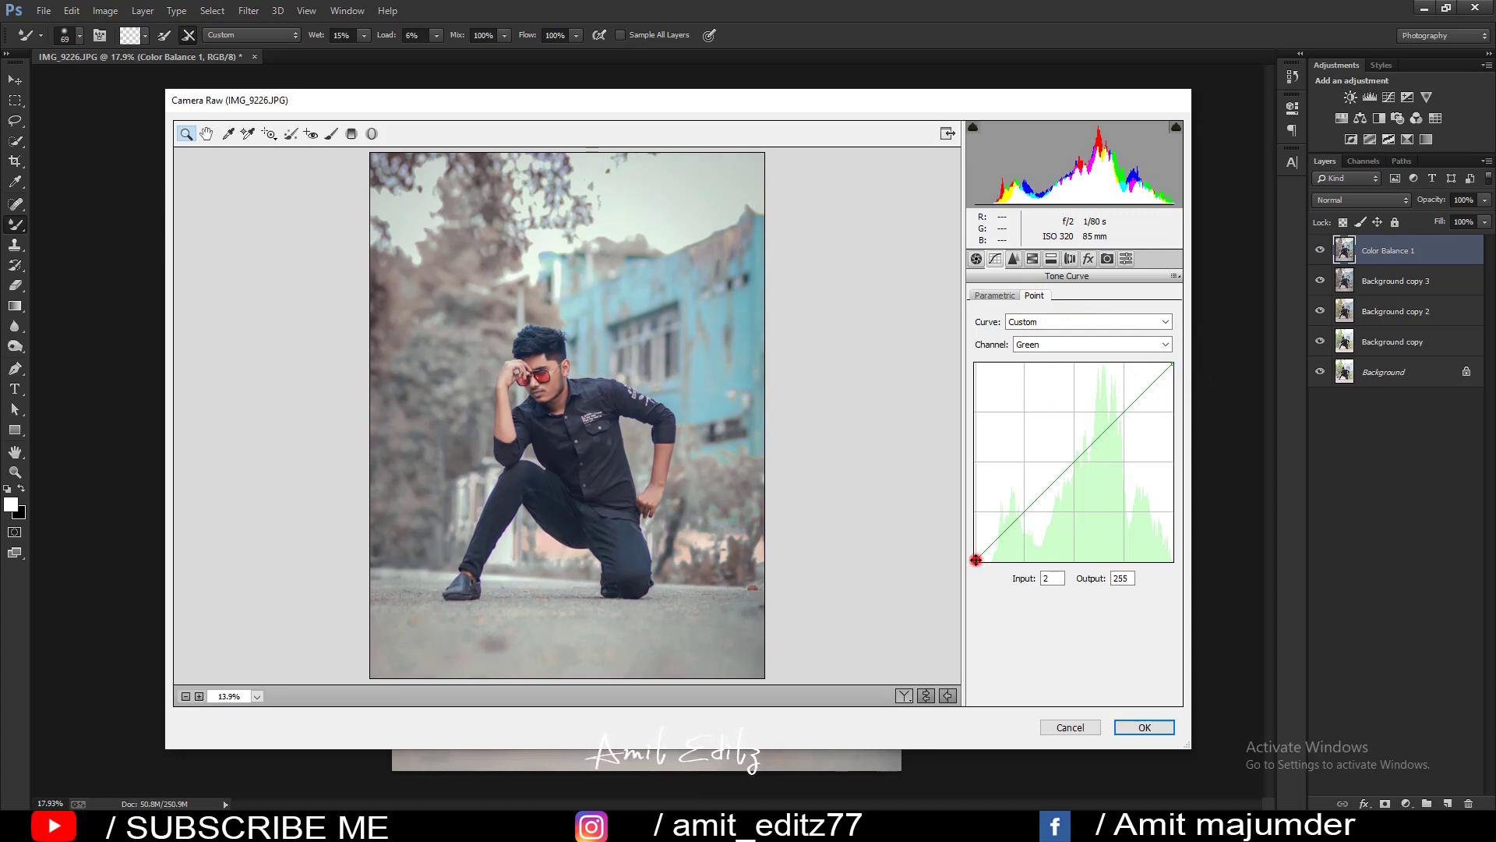
drag(976, 560, 974, 561)
click(1031, 344)
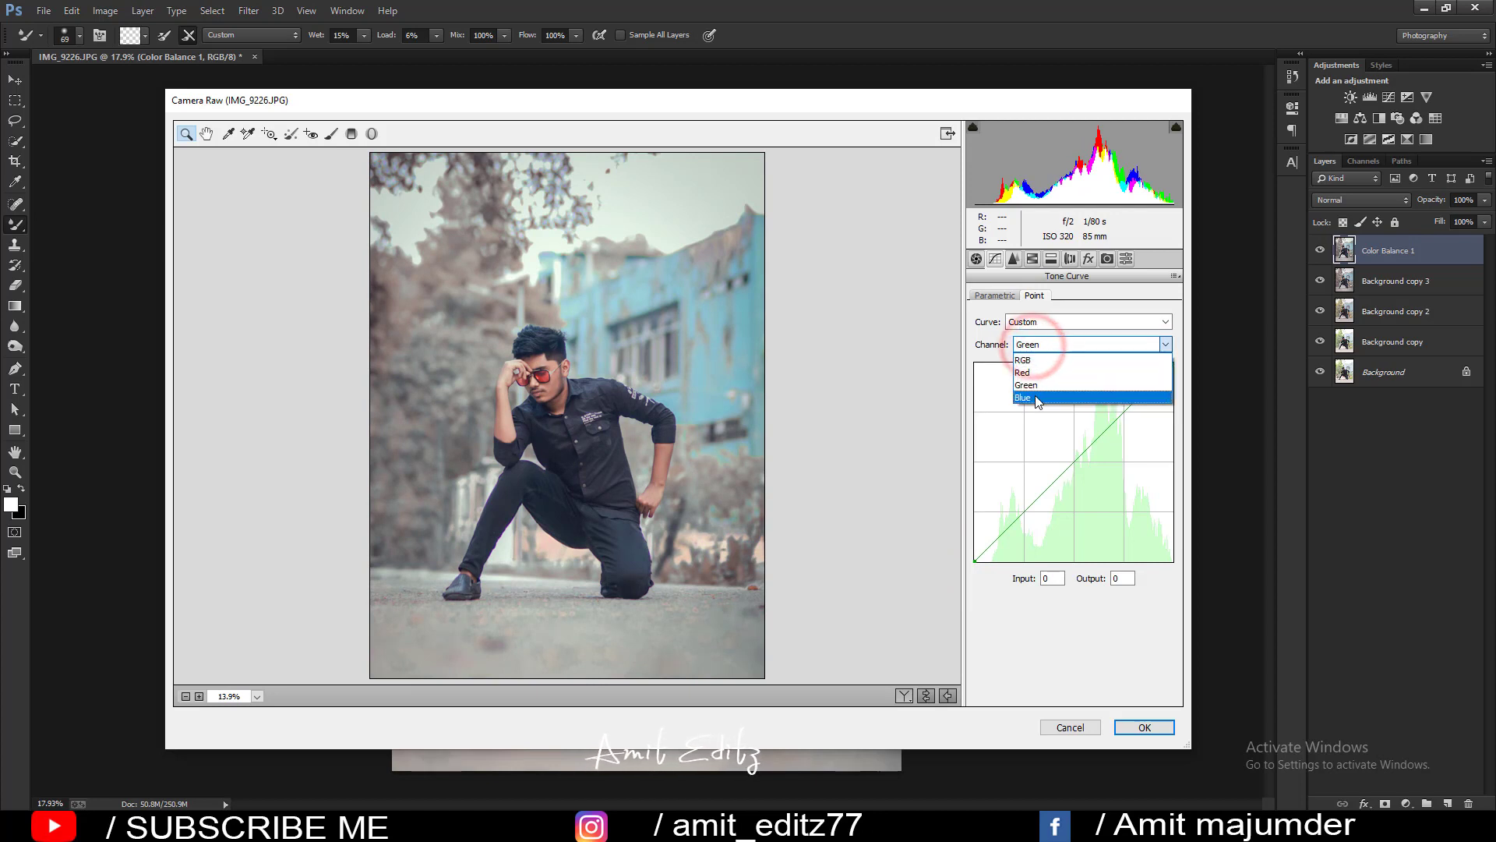
click(1035, 396)
click(975, 559)
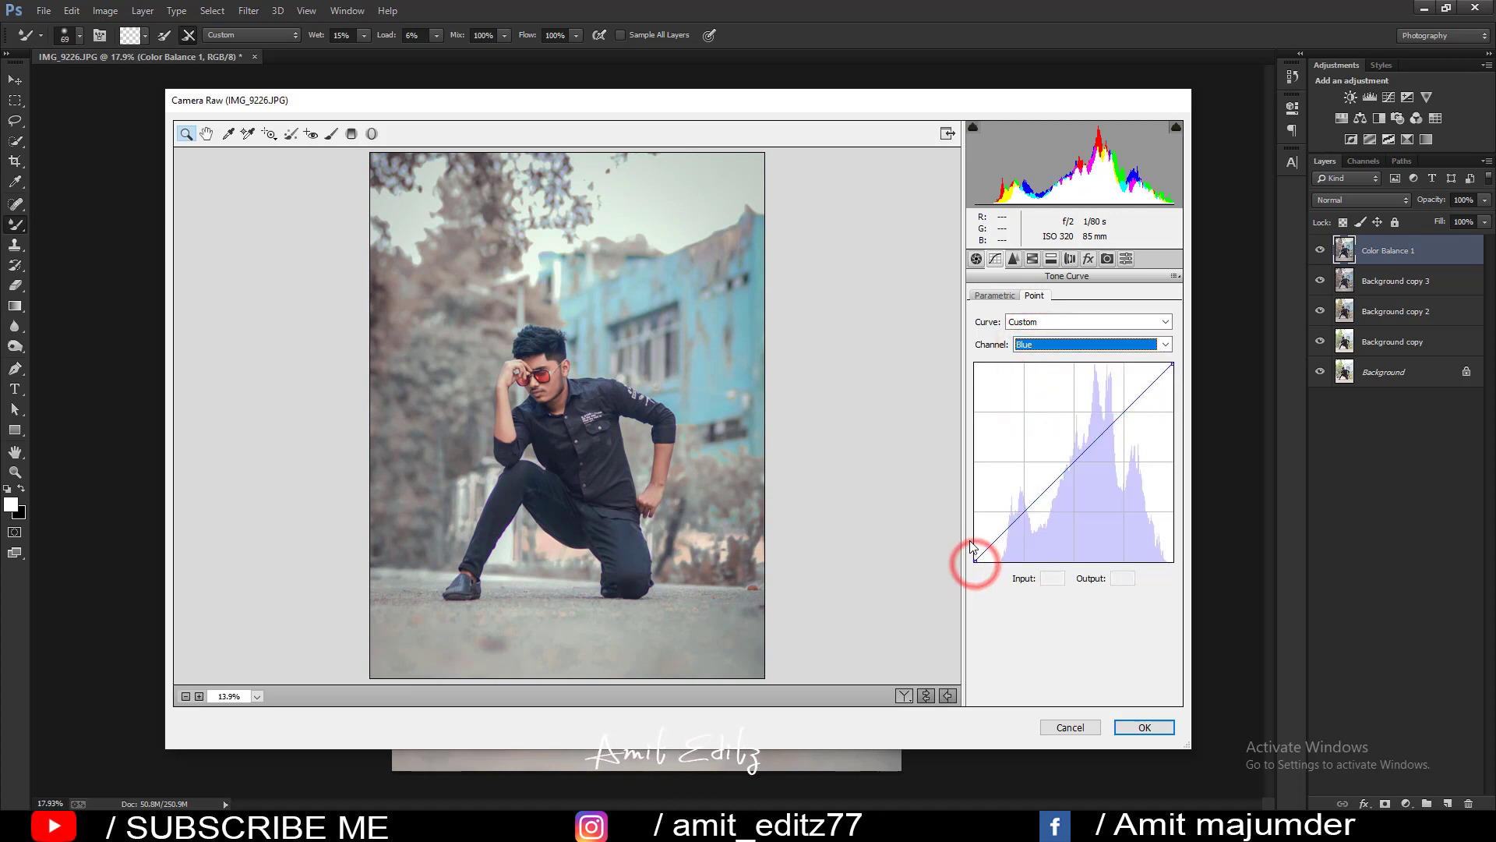
mouse_move(975, 555)
mouse_down()
mouse_move(970, 537)
mouse_move(963, 553)
mouse_up()
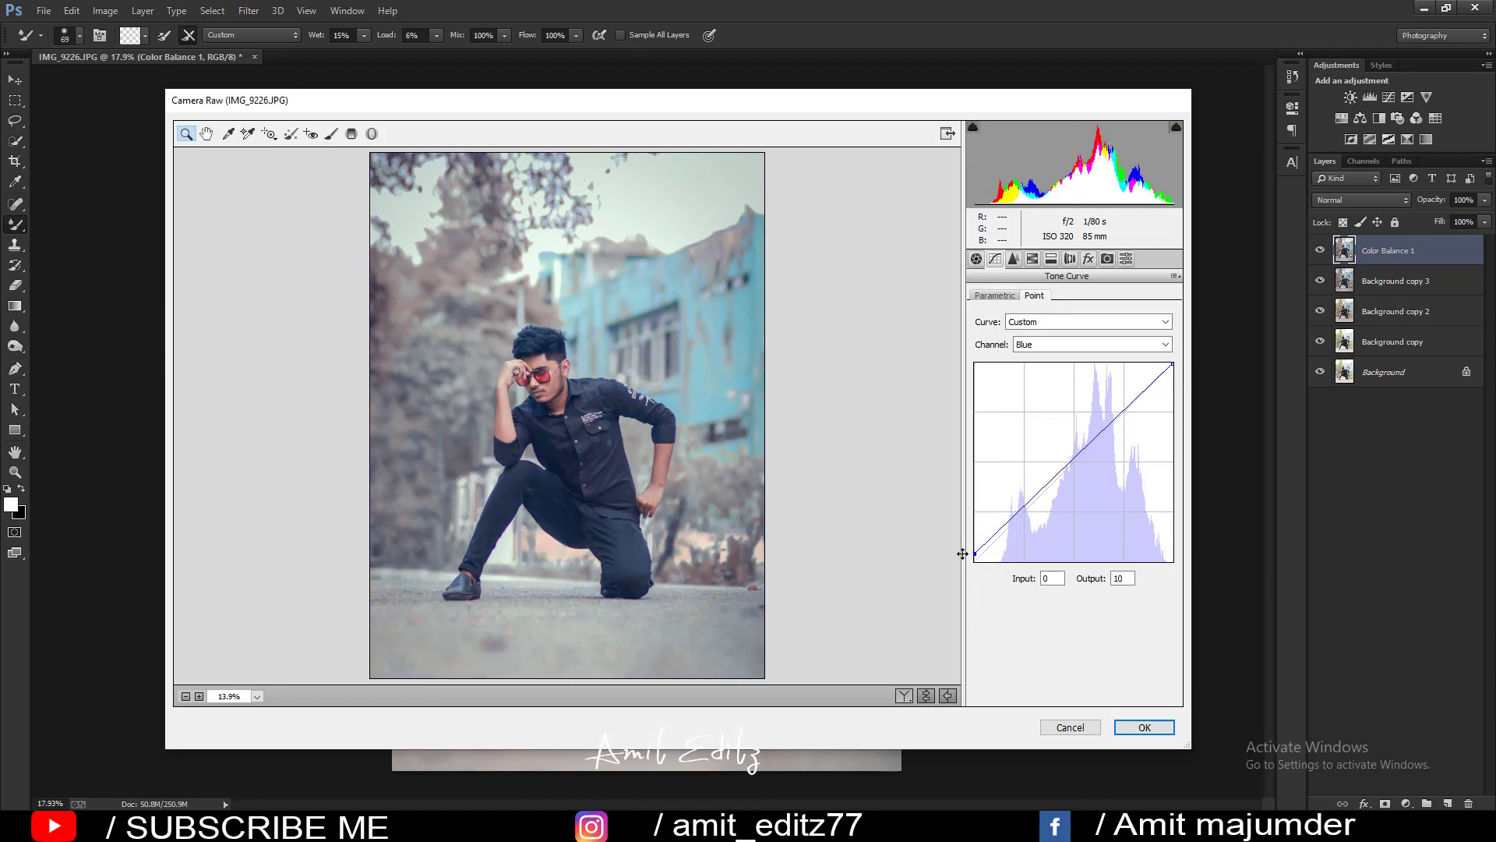
click(1089, 258)
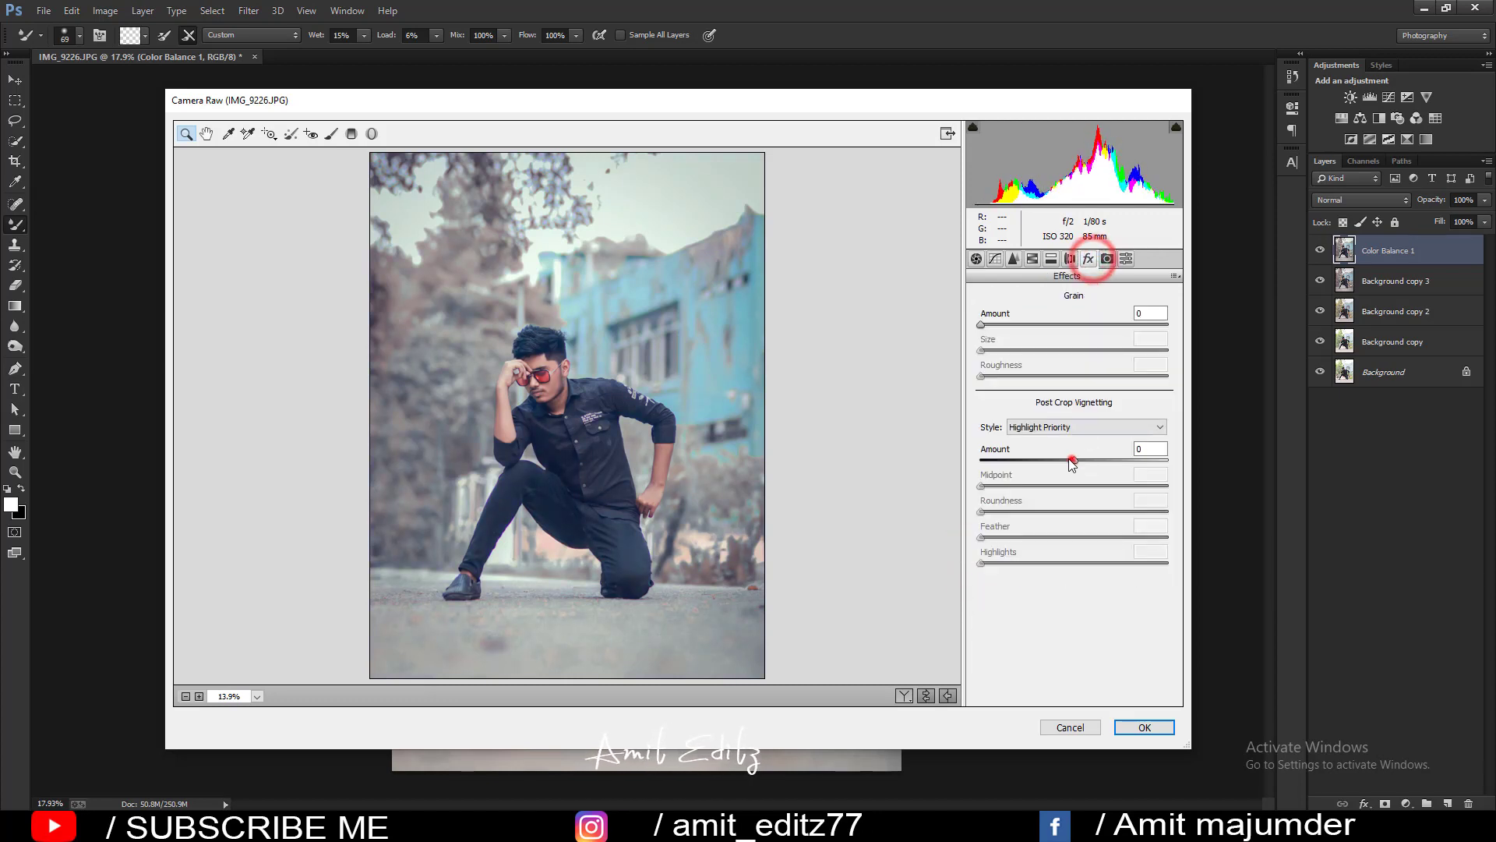
Add a dark post-crop edge vignette and light grain.
mouse_move(1074, 459)
mouse_down()
mouse_move(1051, 462)
mouse_move(1083, 538)
mouse_up()
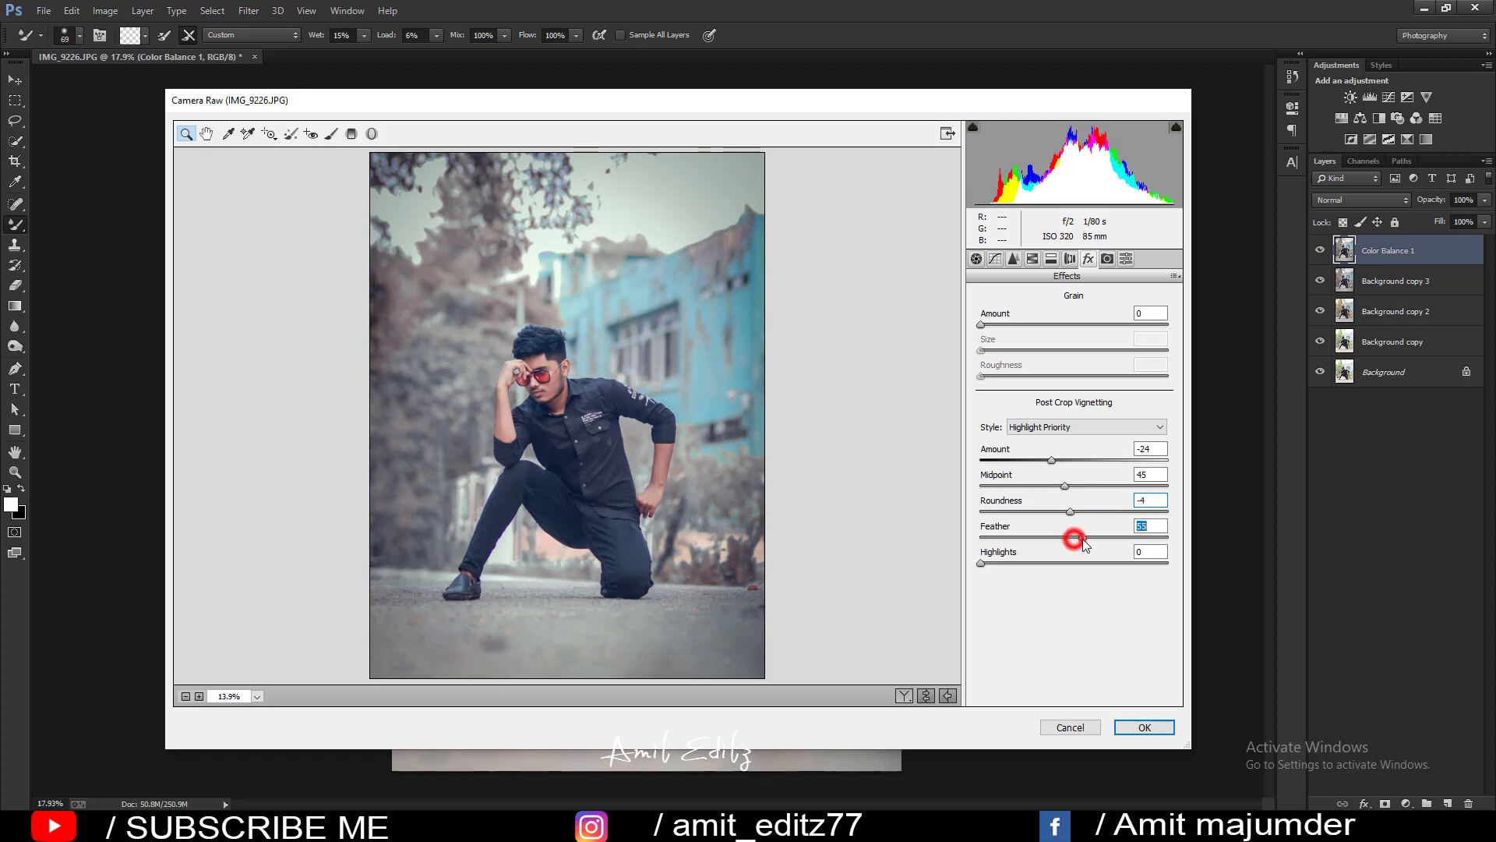
click(1108, 258)
click(1089, 258)
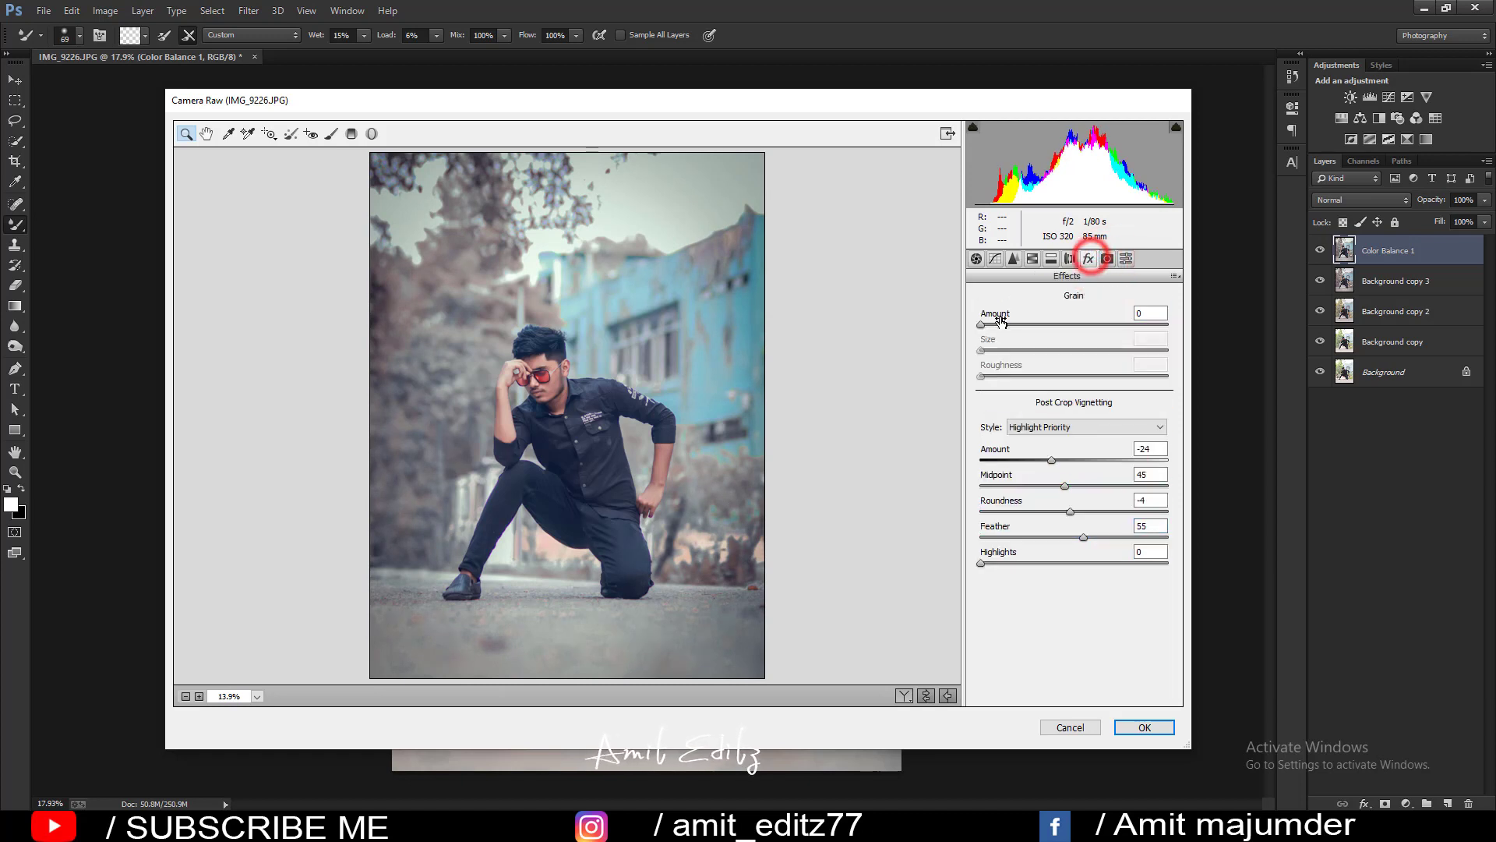
drag(1002, 321, 1021, 324)
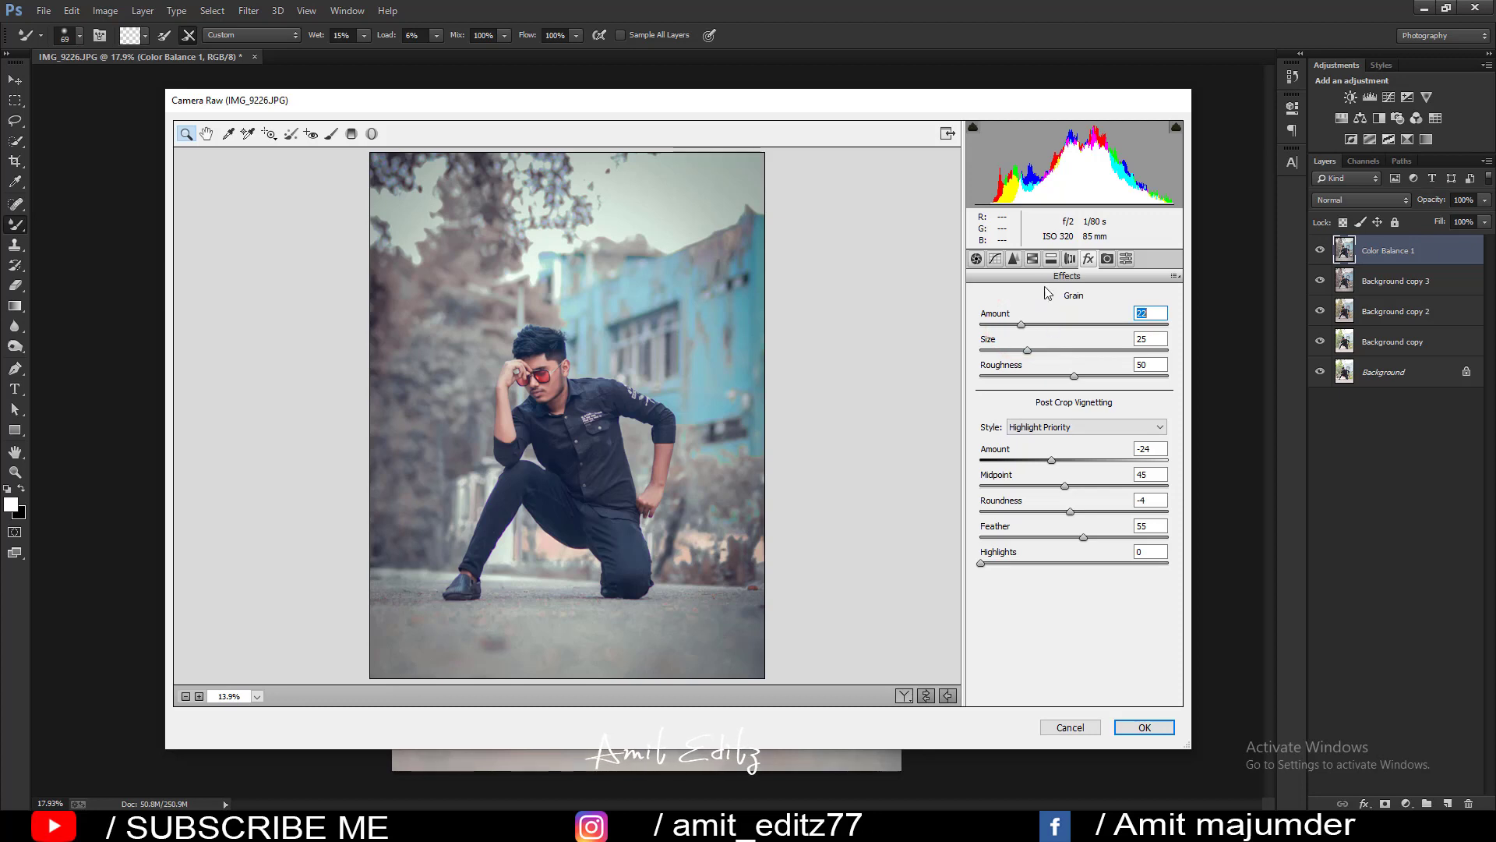
Raise the Oranges luminance in HSL and apply the Camera Raw edits.
click(1033, 258)
click(1070, 318)
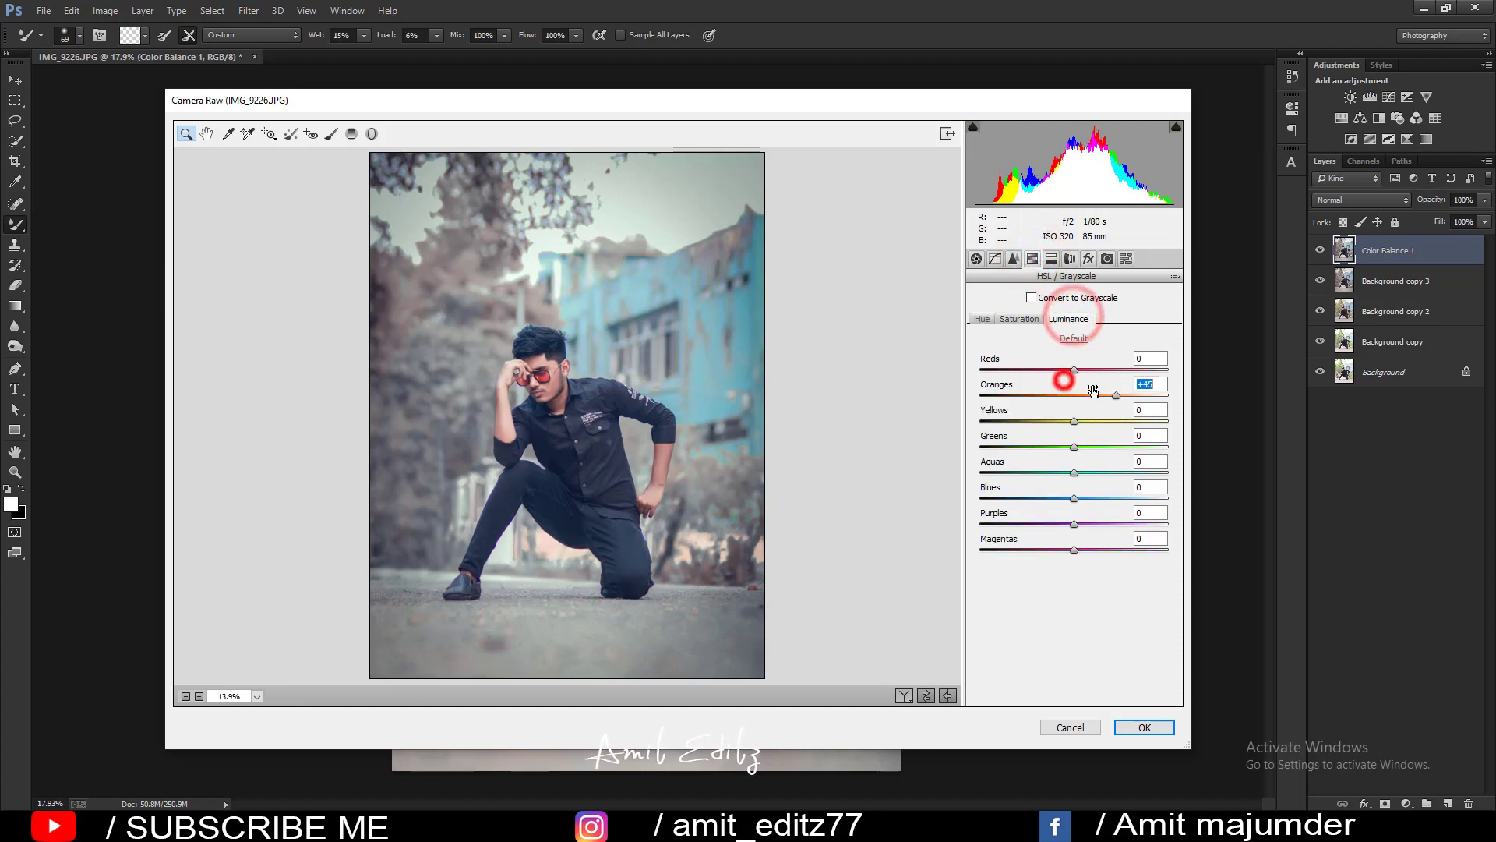
drag(1074, 395, 1098, 395)
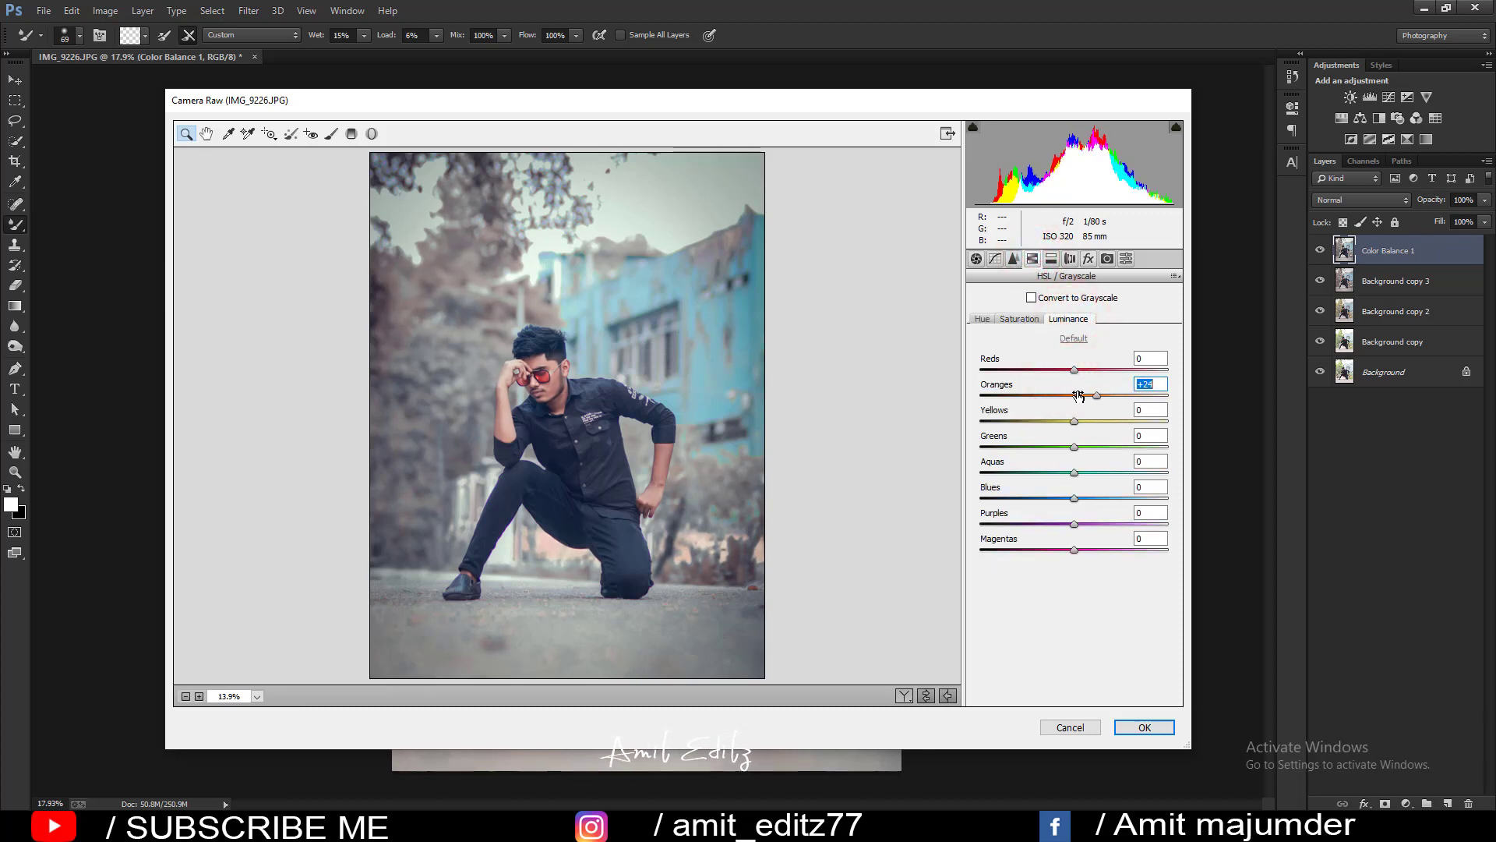
click(1135, 726)
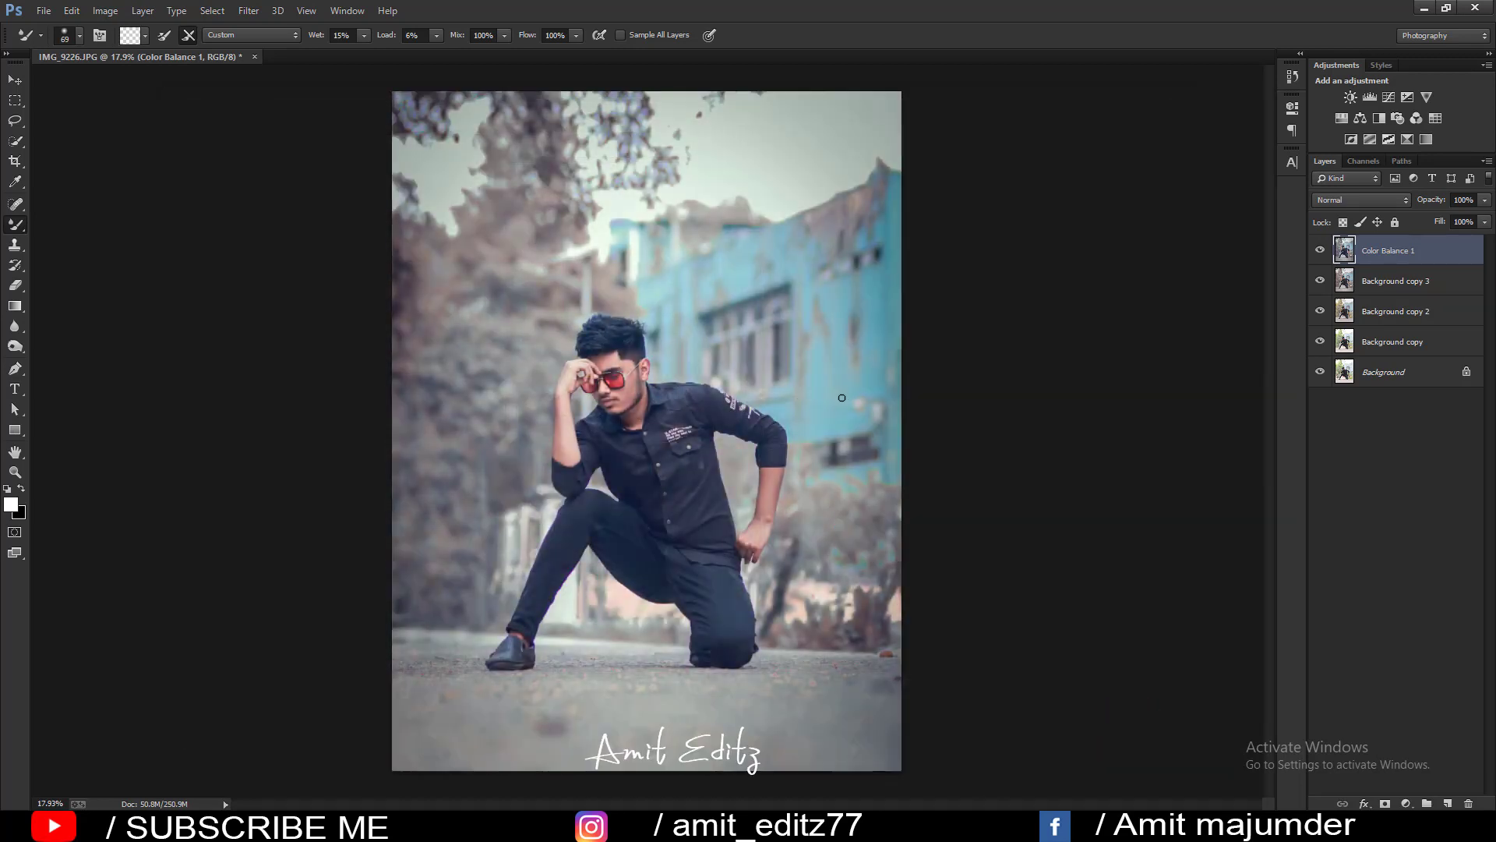
Duplicate Color Balance 1 and add a Selective Color adjustment layer.
drag(1388, 250, 1420, 805)
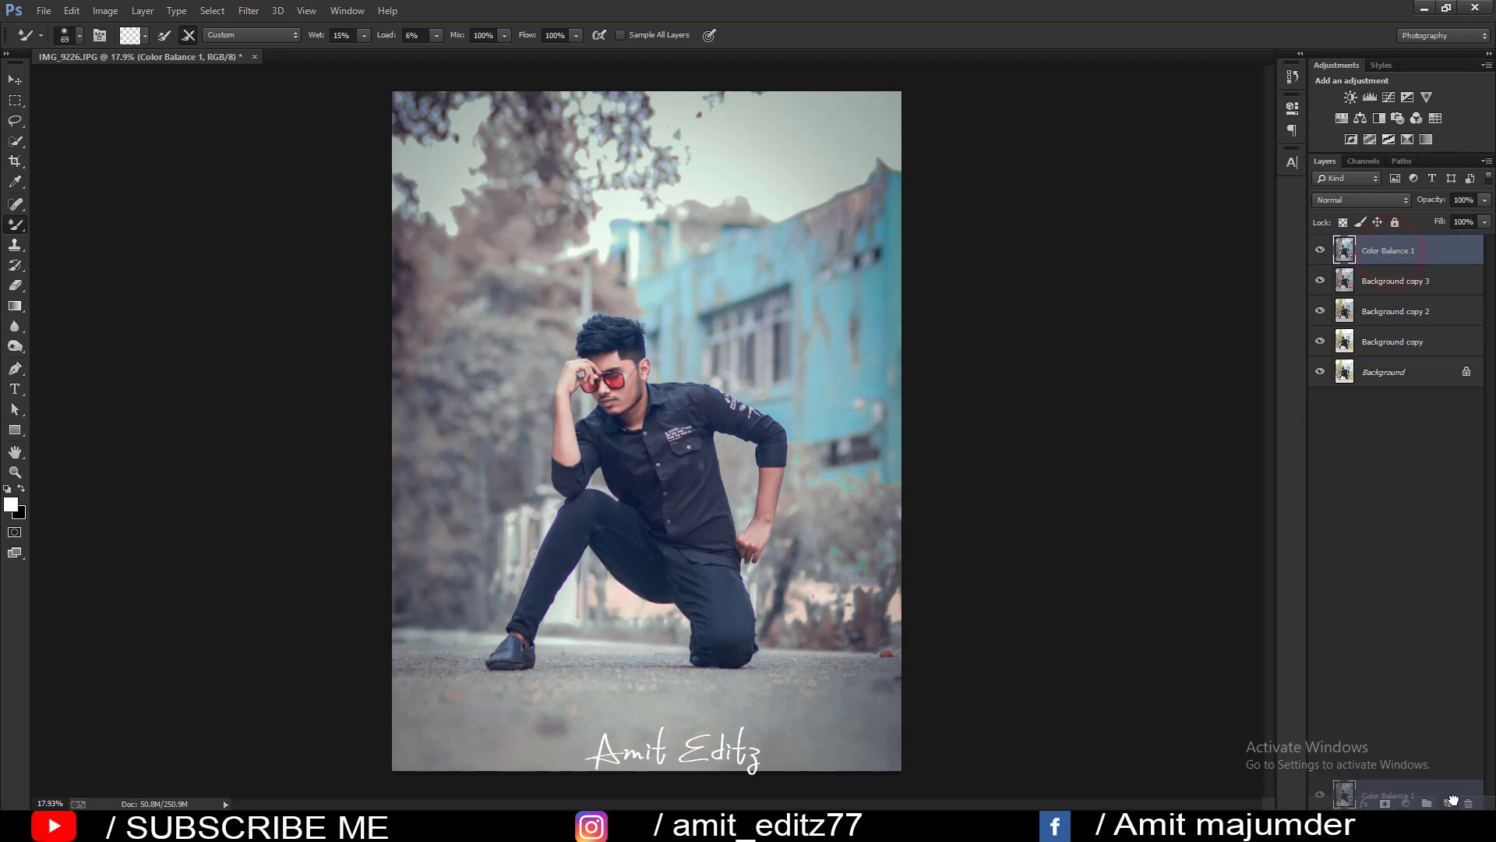
click(1406, 804)
click(1390, 776)
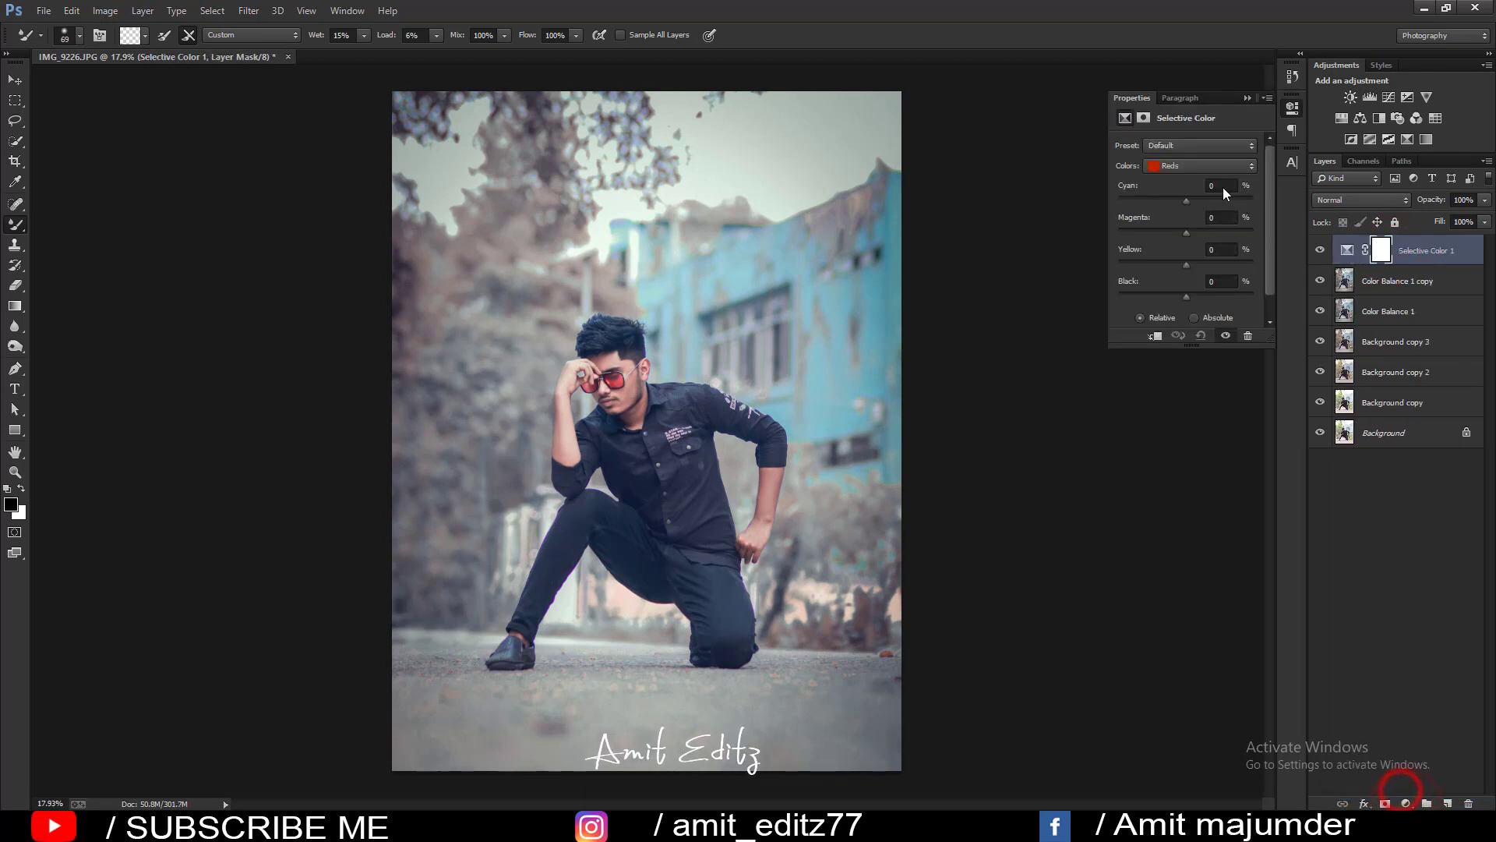
For Whites, reduce cyan and magenta, add yellow and adjust black.
click(1177, 165)
click(1186, 253)
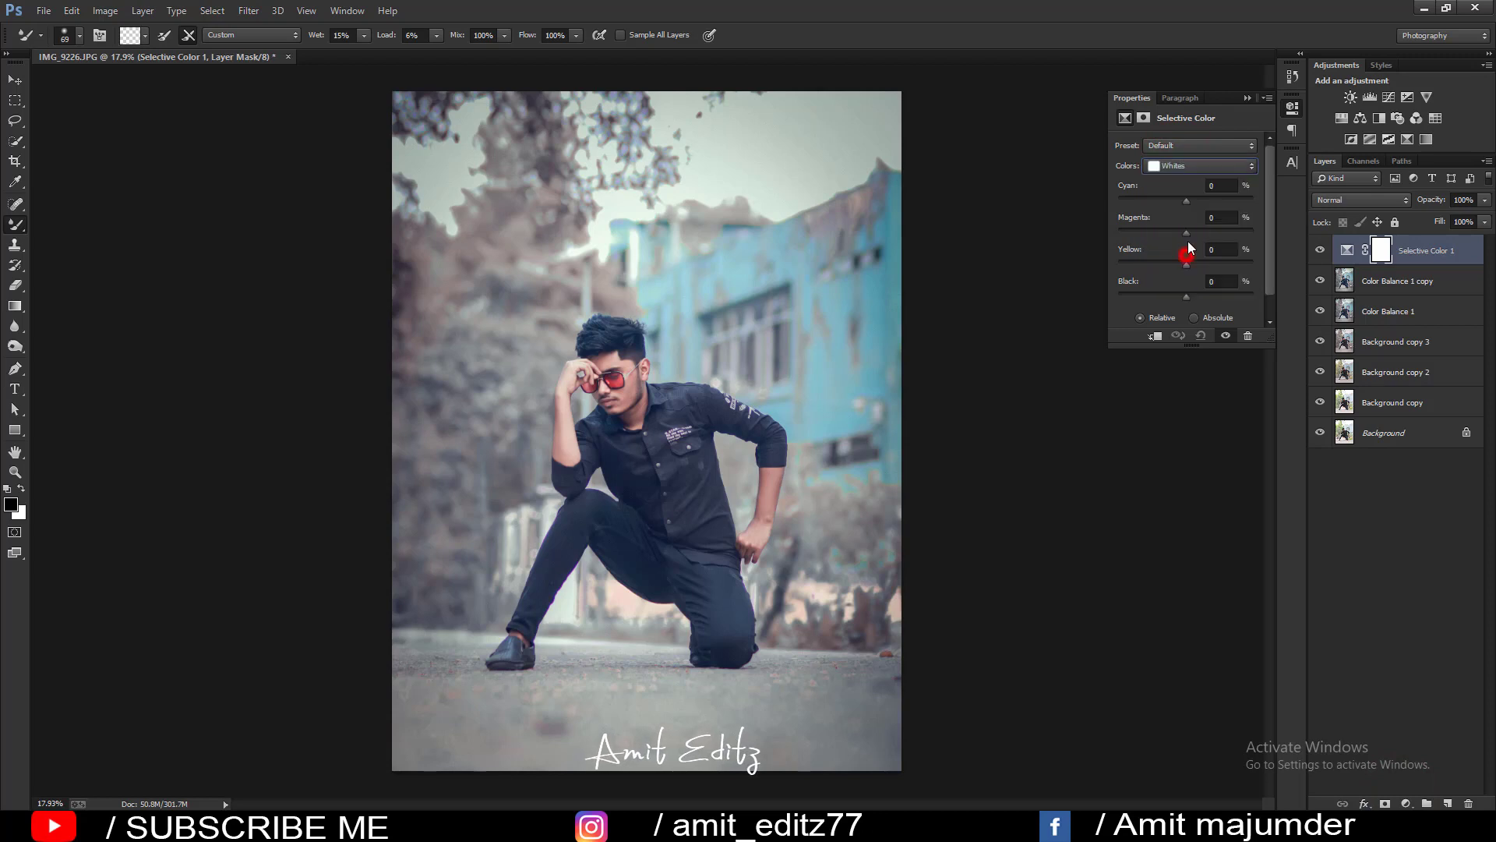
drag(1186, 201, 1143, 201)
drag(1236, 208, 1103, 206)
mouse_move(1186, 232)
mouse_down()
mouse_move(1120, 237)
mouse_move(1150, 241)
mouse_up()
drag(1174, 265, 1219, 265)
mouse_move(1186, 296)
mouse_down()
mouse_move(1164, 298)
mouse_move(1205, 298)
mouse_up()
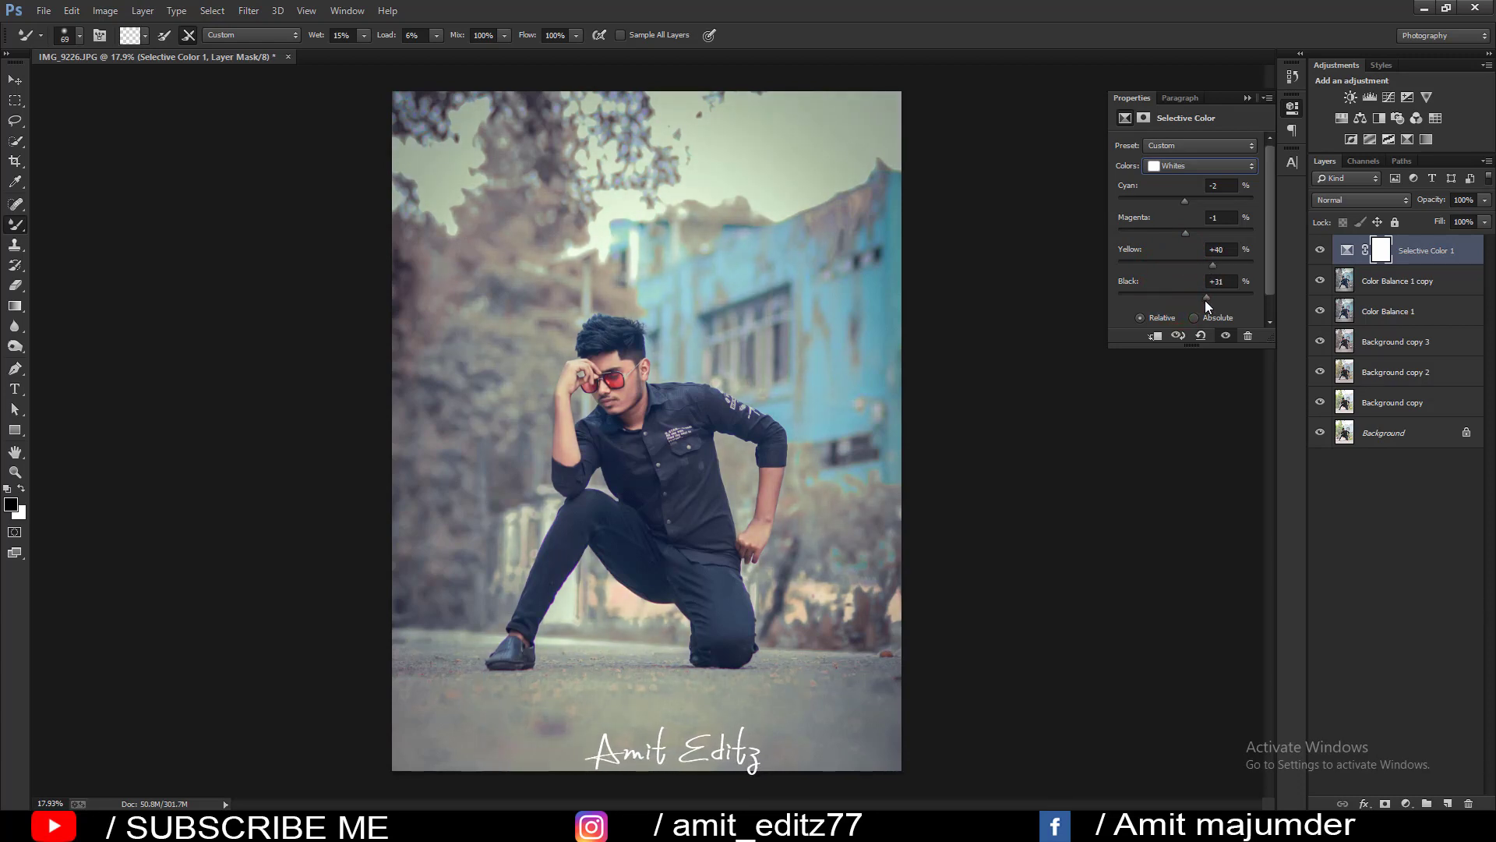
Tweak the Neutrals cyan and magenta and reset their black amount.
click(1201, 167)
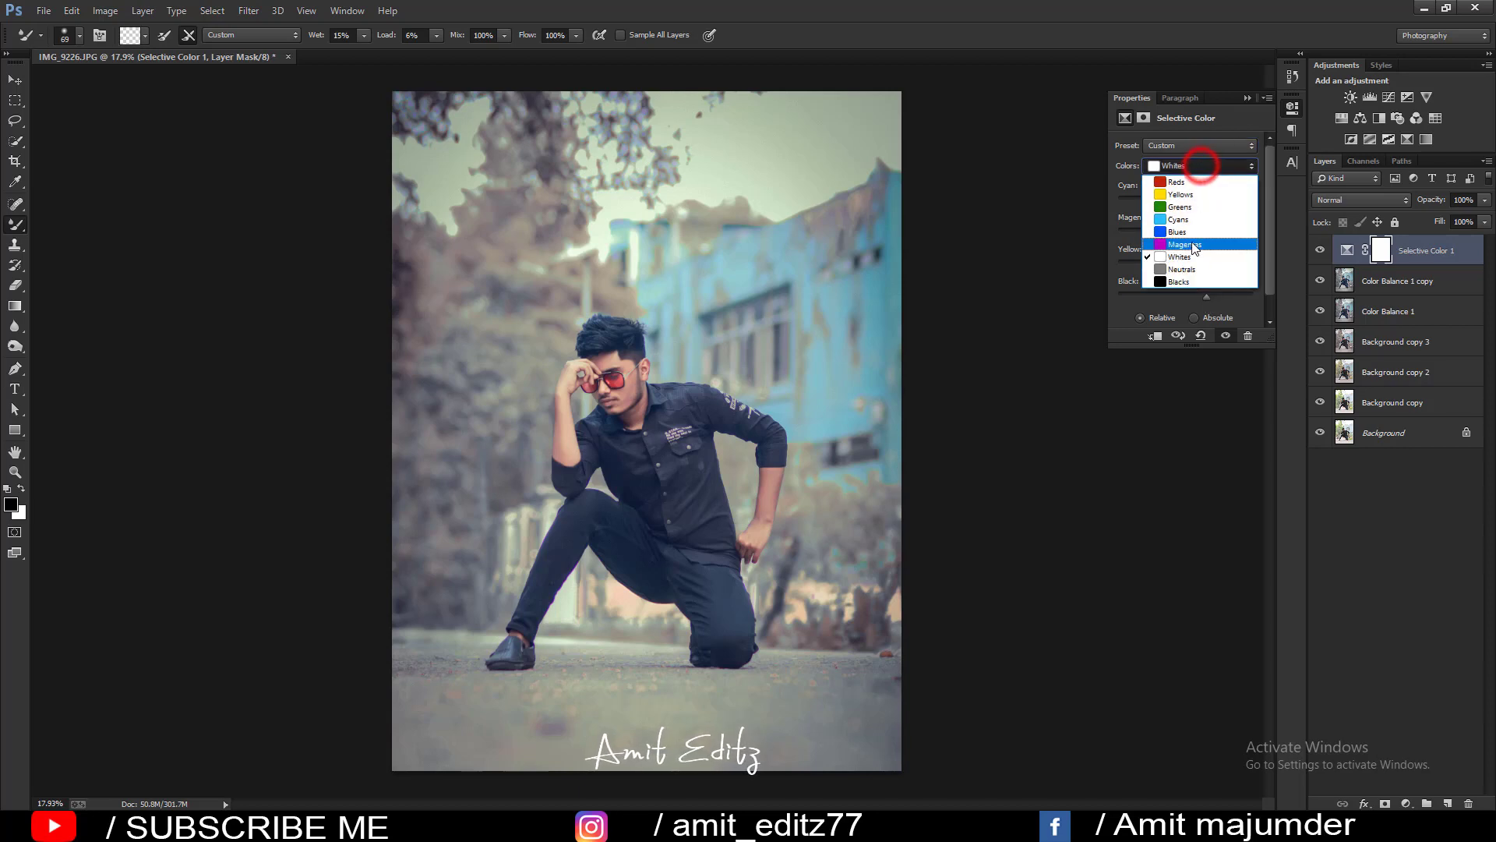
click(1192, 268)
drag(1186, 200, 1202, 205)
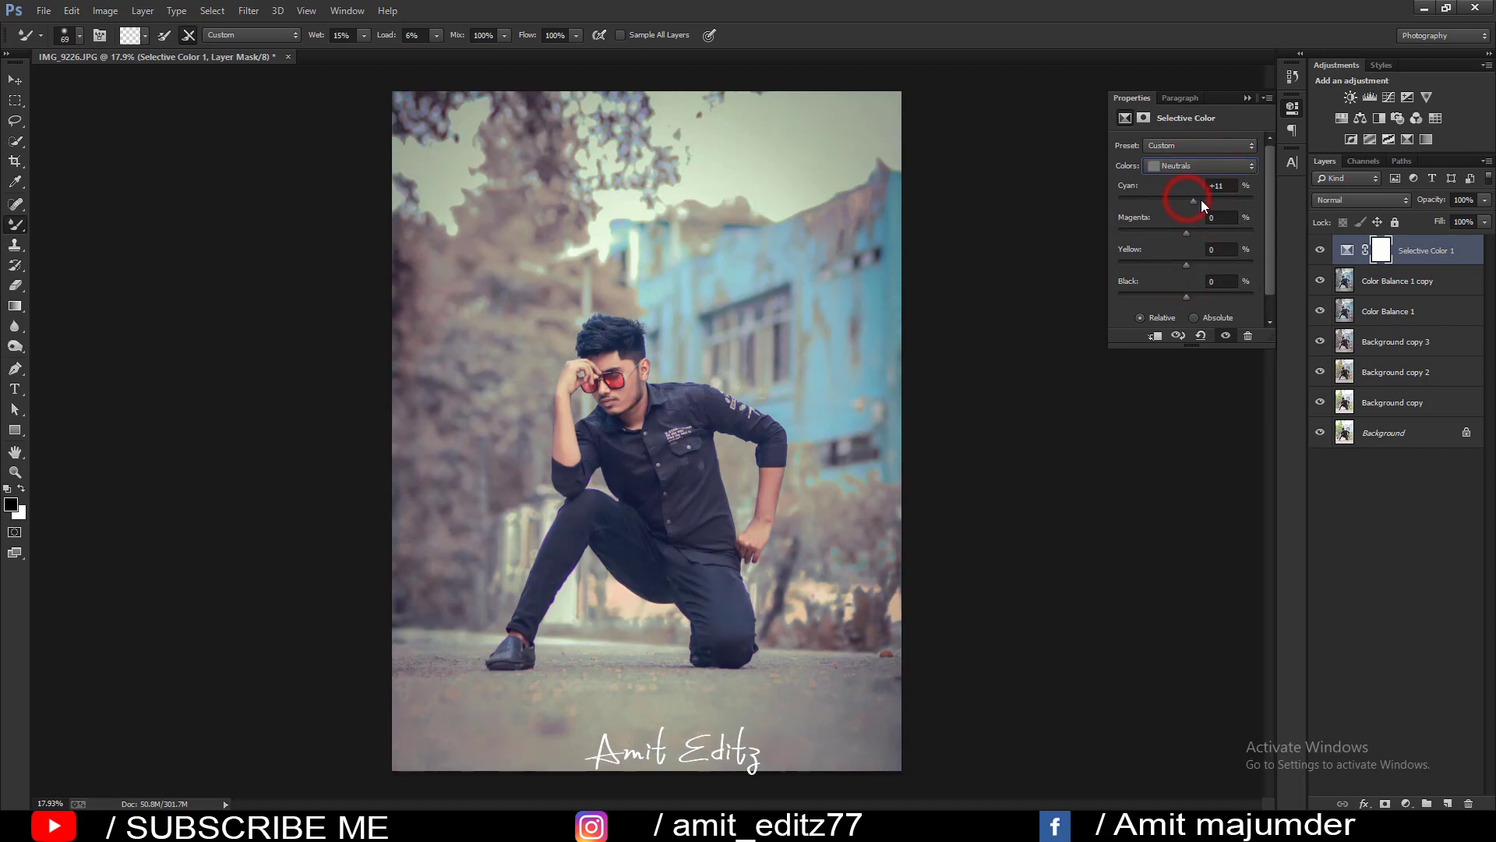
click(1221, 186)
drag(1188, 230, 1180, 265)
click(1215, 217)
drag(1190, 295, 1194, 293)
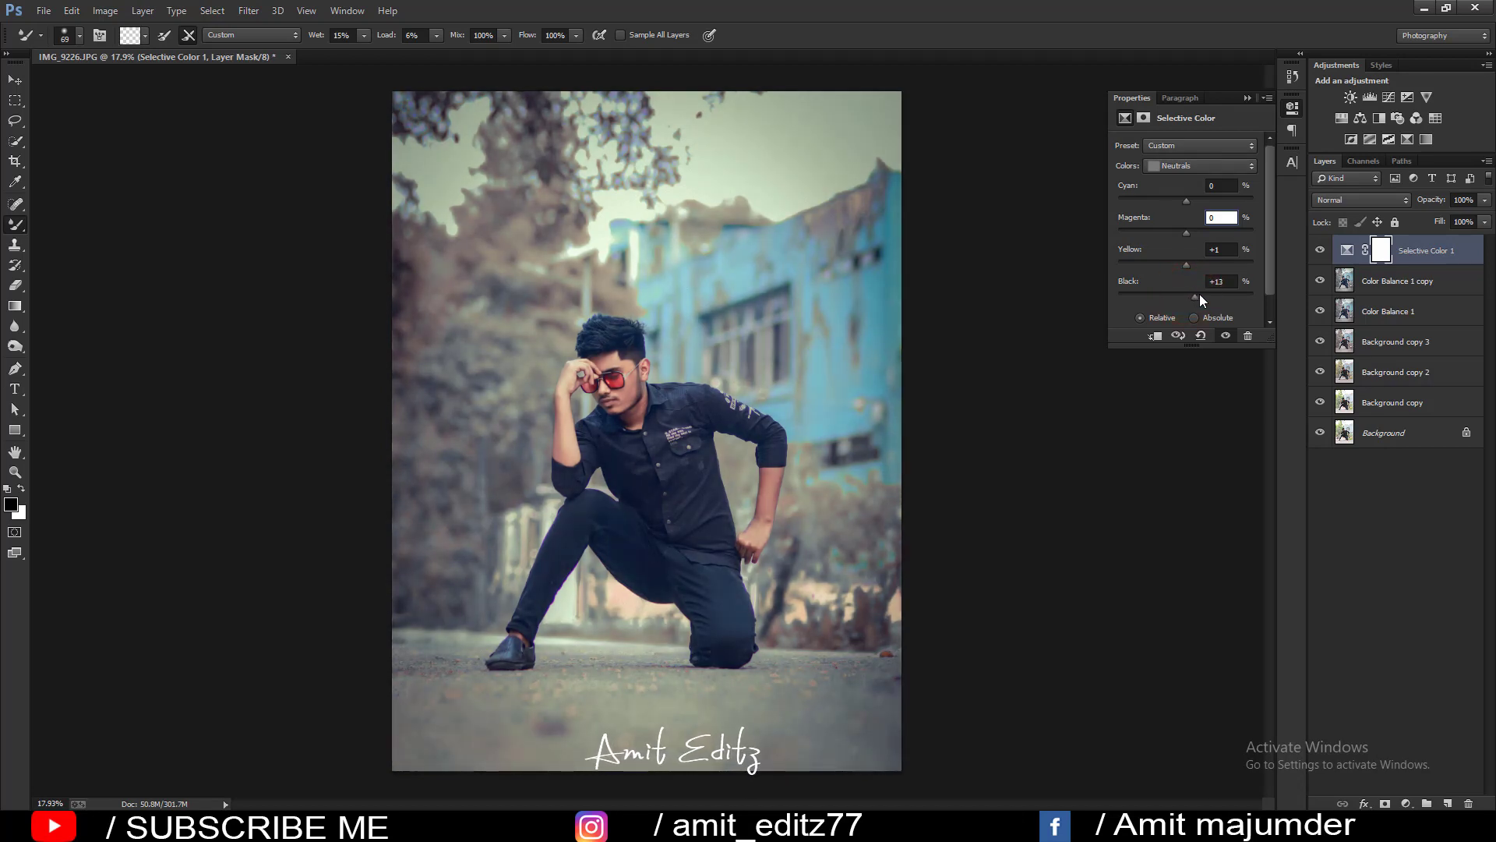
click(1221, 281)
For Blacks, shift cyan, add magenta, reduce yellow and deepen black slightly.
click(1173, 165)
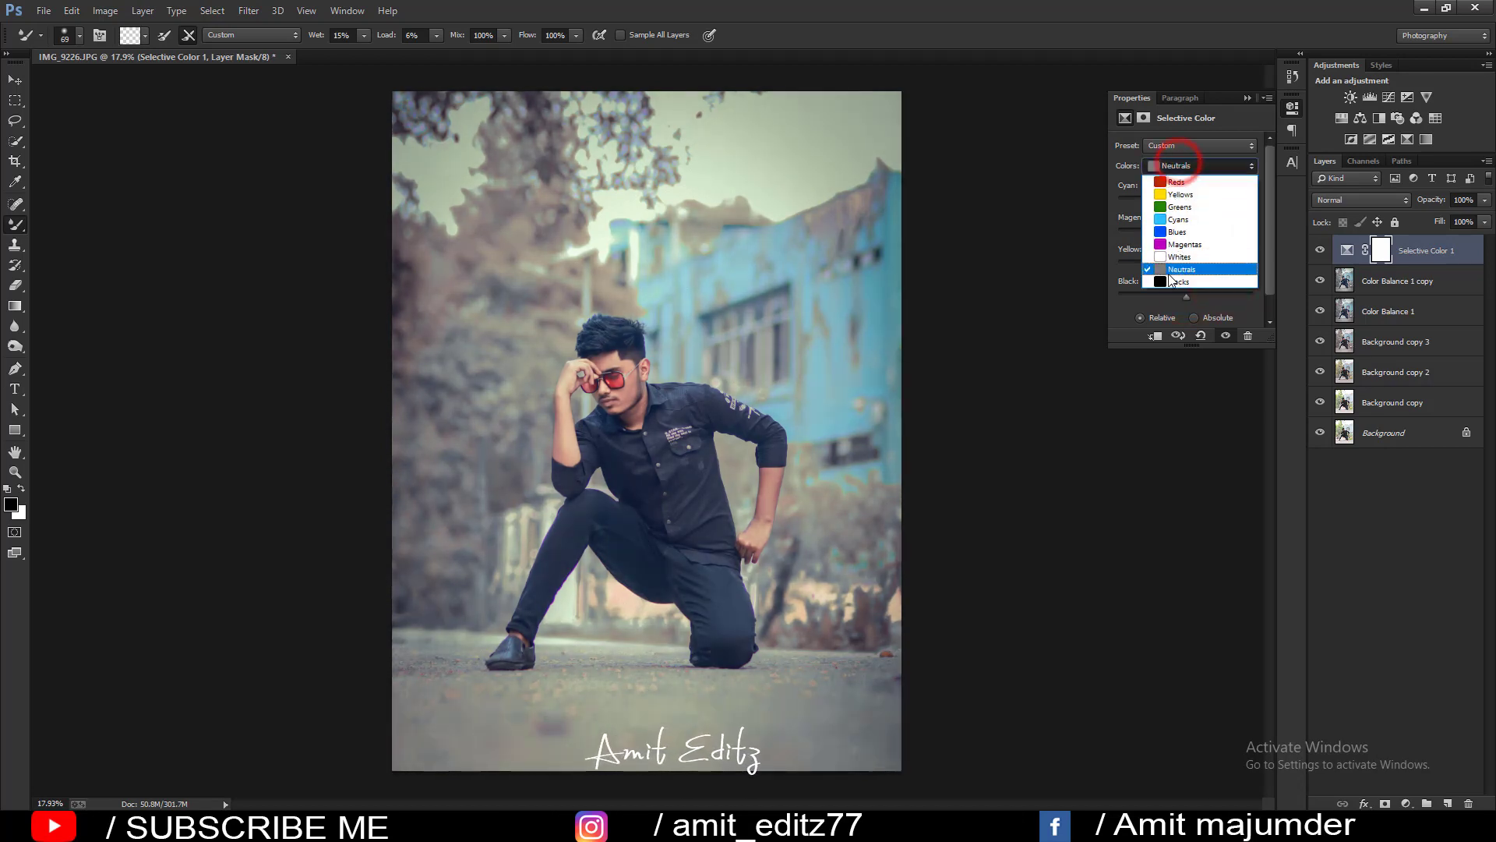
click(1172, 274)
drag(1187, 201, 1183, 200)
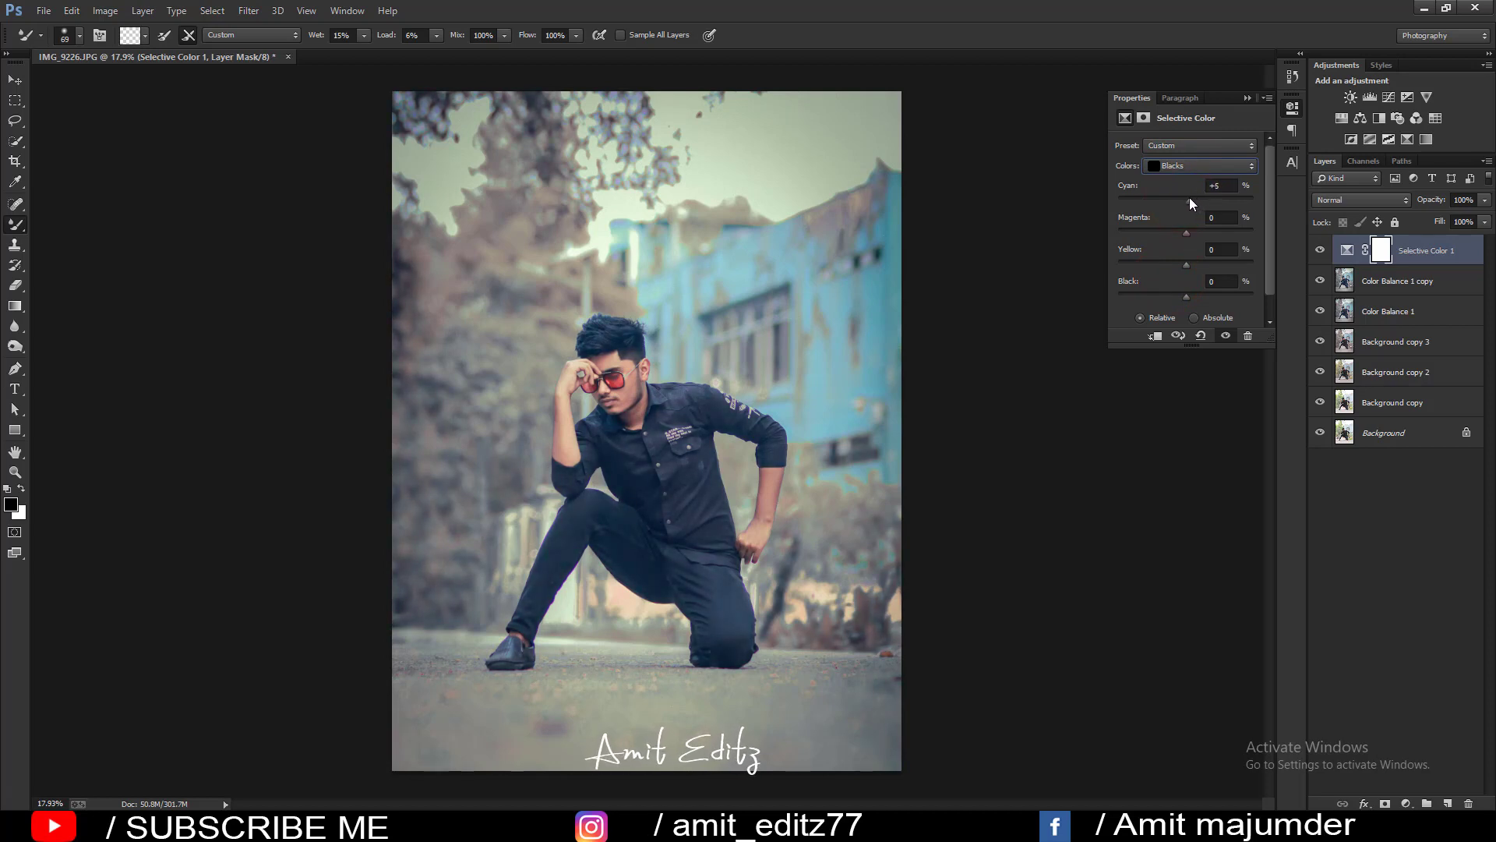
drag(1186, 232, 1196, 232)
drag(1187, 265, 1178, 265)
drag(1185, 293, 1192, 293)
Merge Color Balance 1 copy into Selective Color 1.
click(1250, 97)
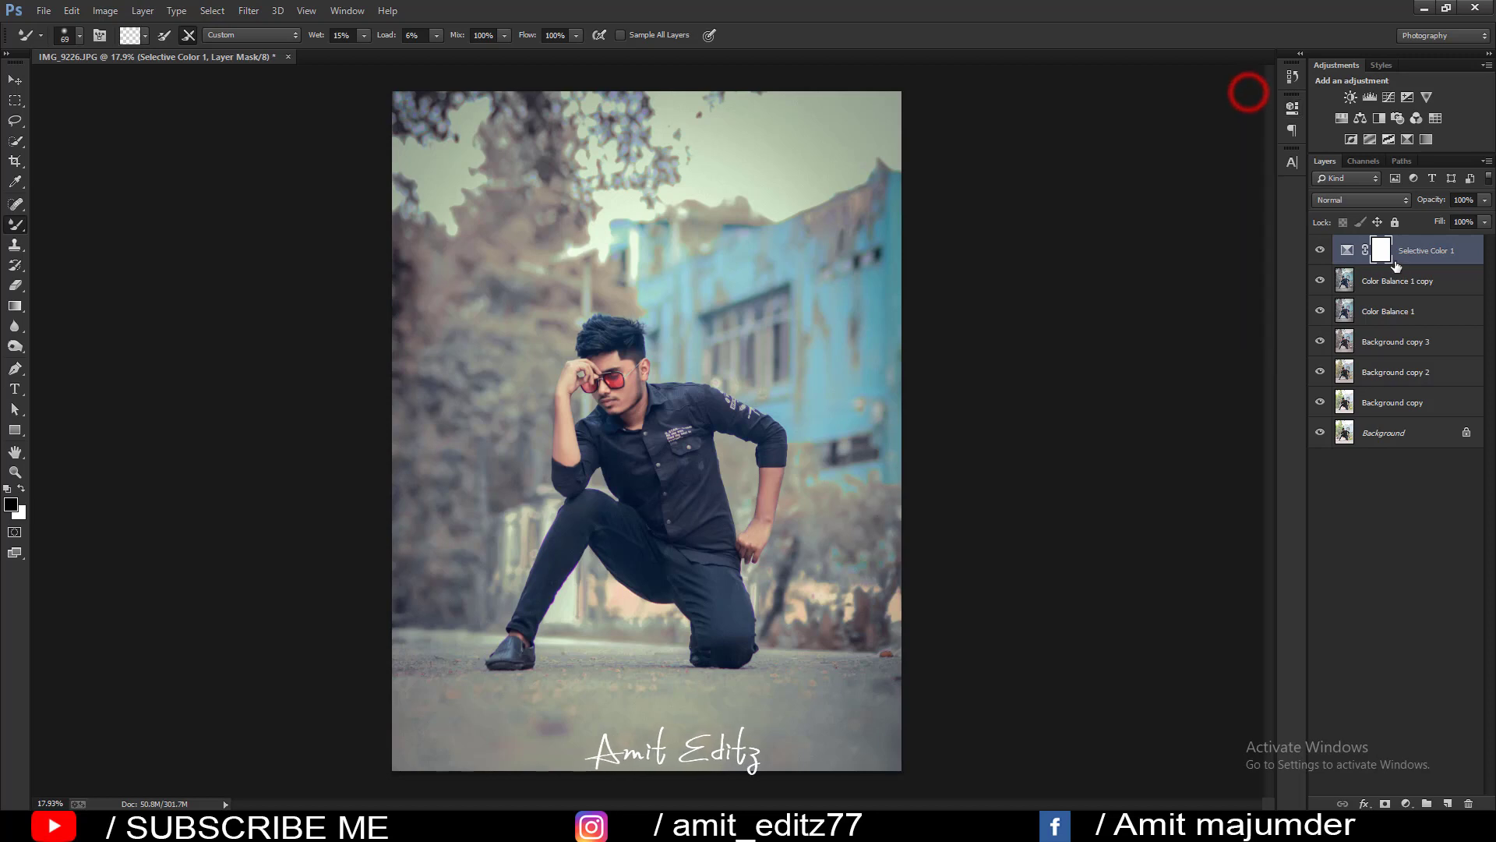
ctrl+click(1413, 282)
right_click(1411, 281)
click(1289, 568)
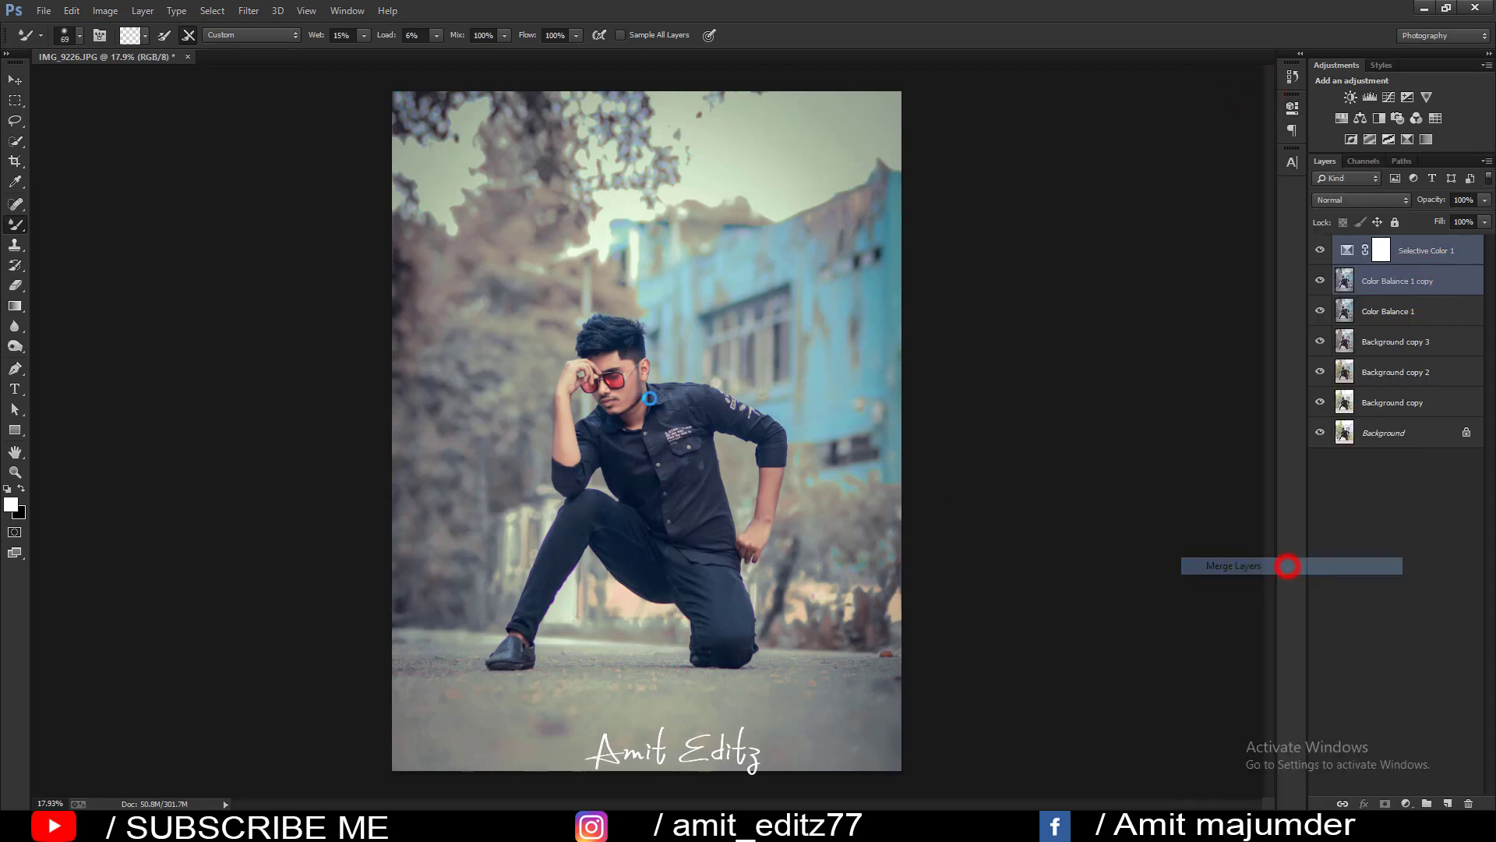
Duplicate the merged Selective Color 1 layer.
scroll(646, 380, up, 2)
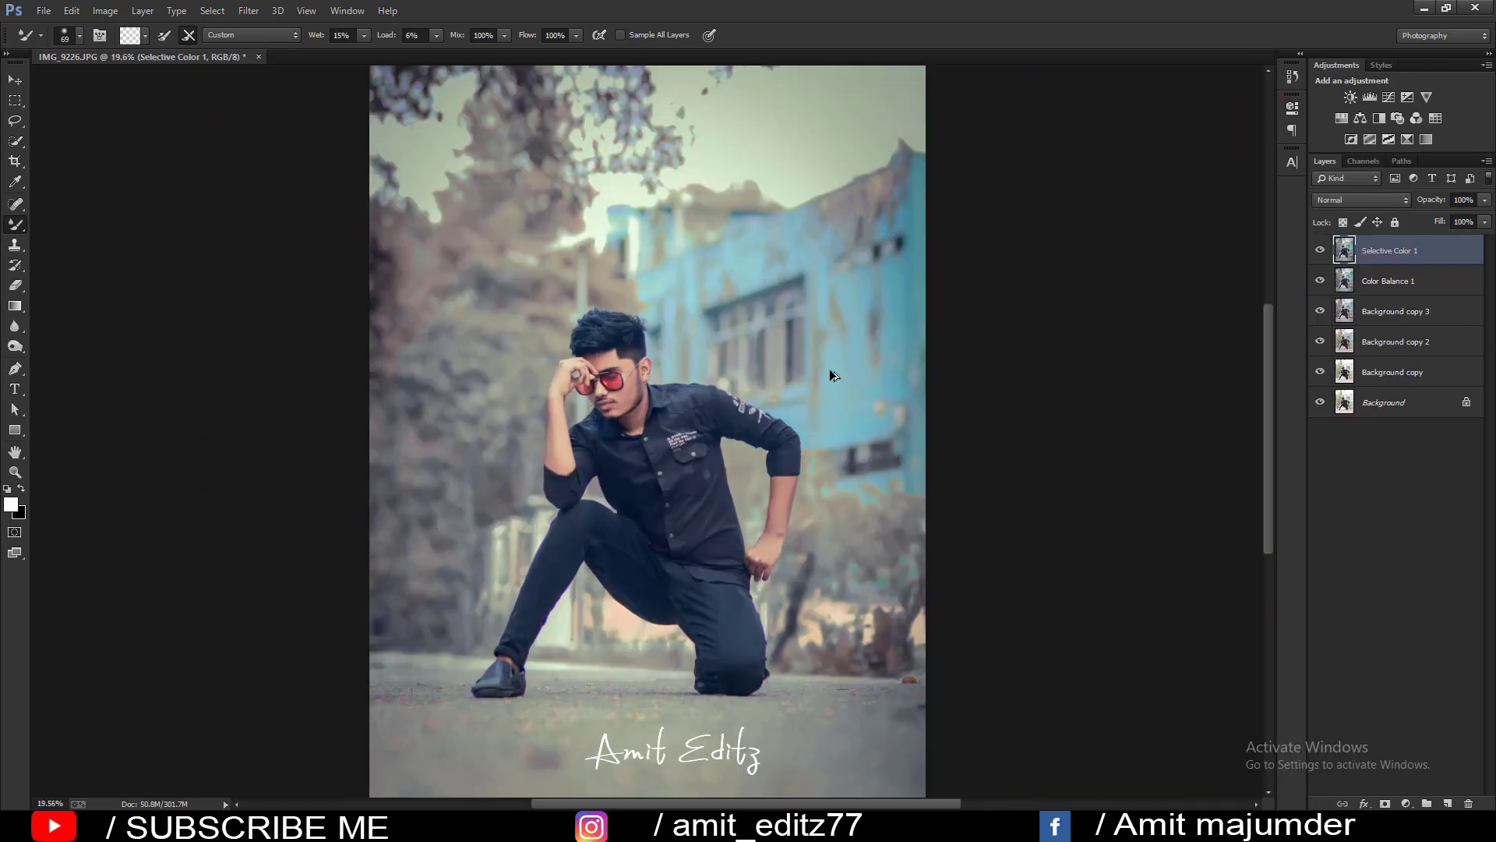
scroll(839, 326, down, 2)
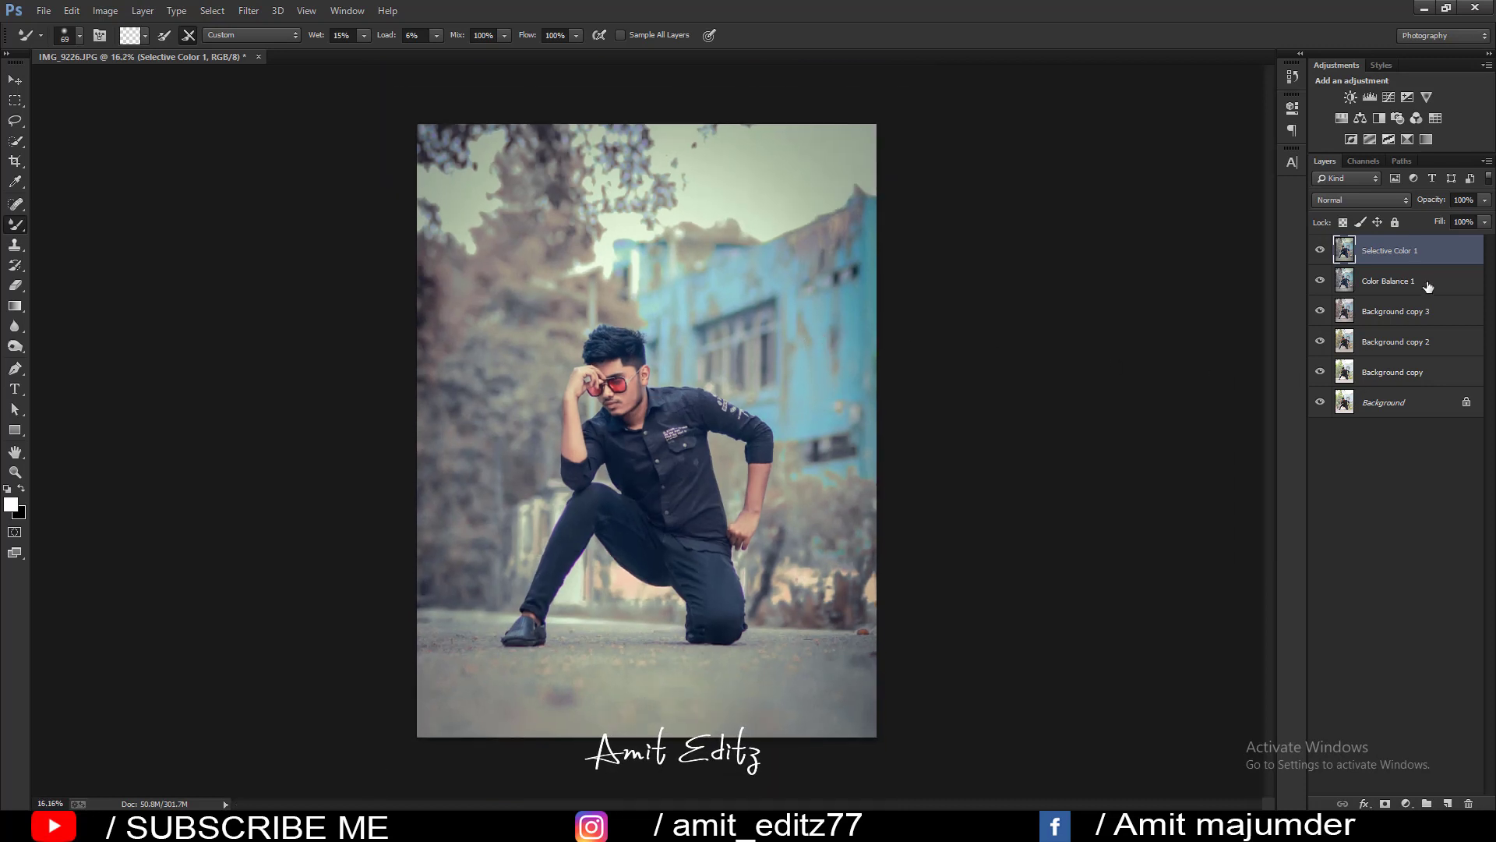
drag(1399, 250, 1448, 801)
Open Camera Raw on the copy, set Clarity to about +4 and raise Contrast slightly.
click(249, 11)
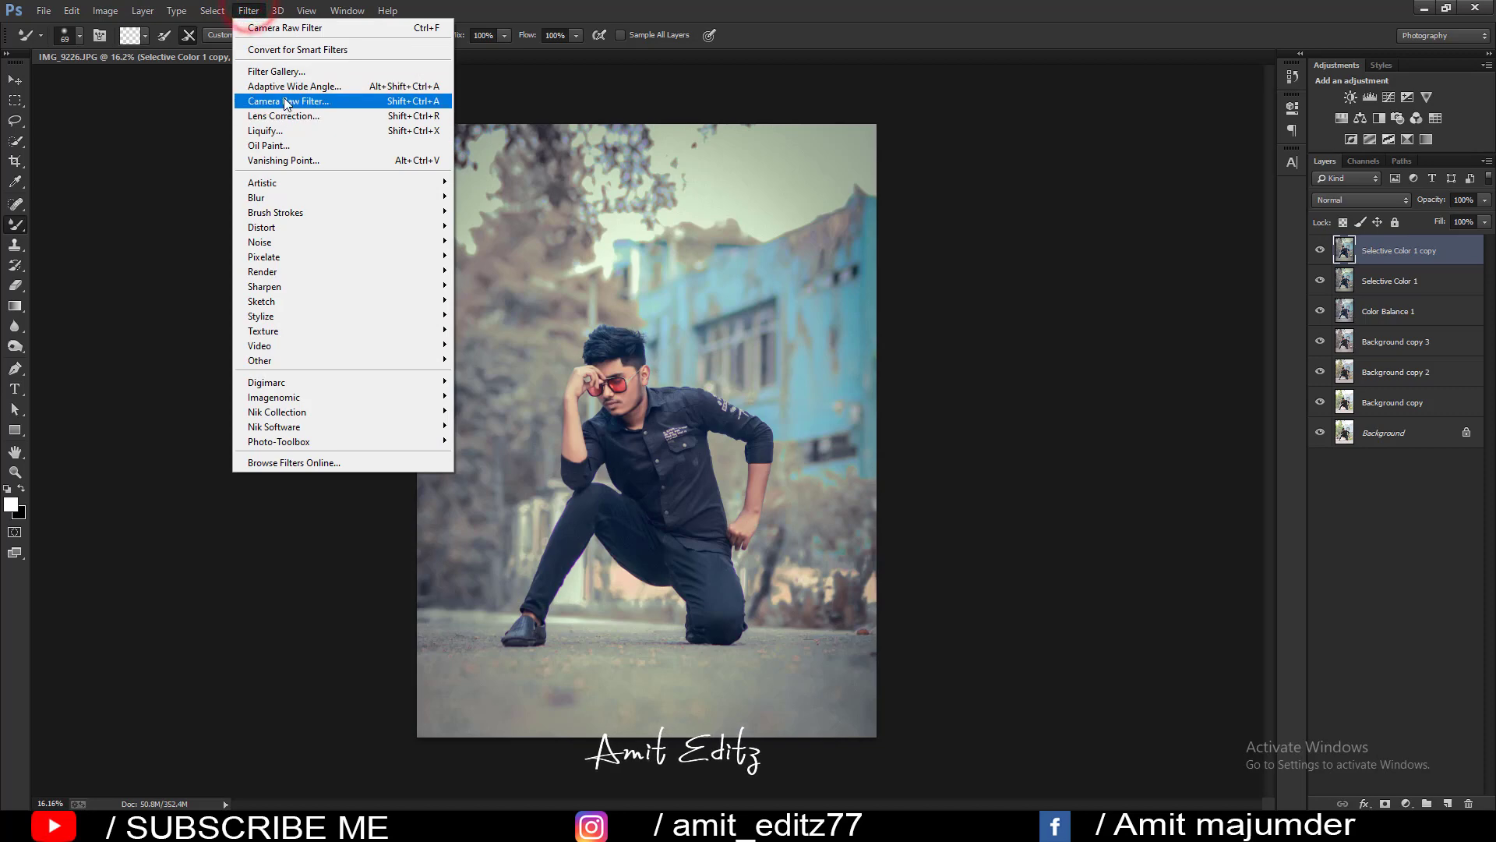
click(284, 98)
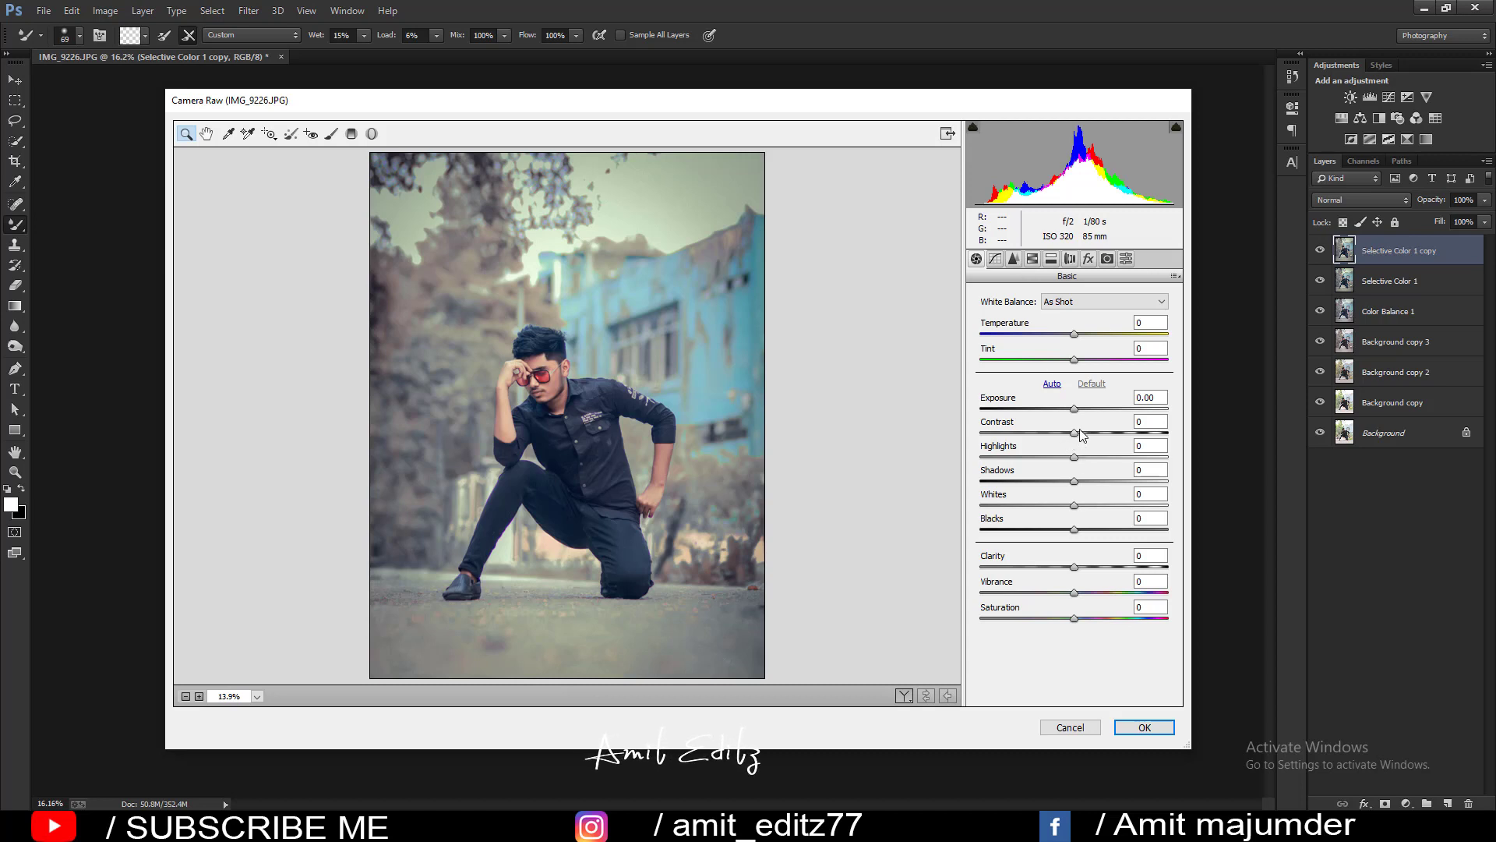
mouse_move(1074, 568)
mouse_down()
mouse_move(1043, 573)
mouse_move(1067, 583)
mouse_up()
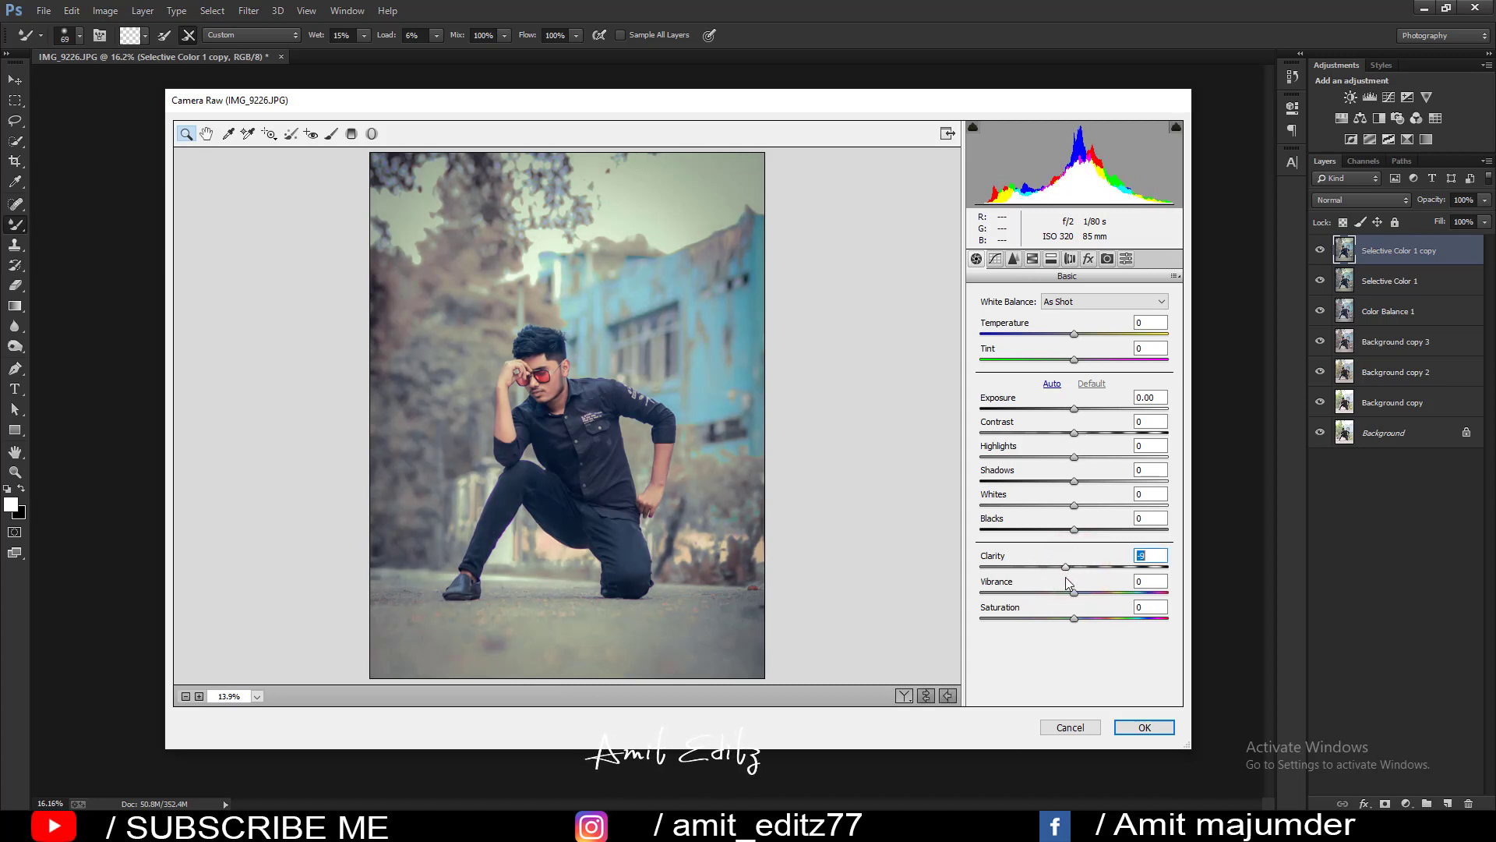
drag(1067, 579, 1080, 577)
click(1078, 433)
Add grain amount 15 and lift the Blue curve's black point to tint the shadows.
click(1089, 258)
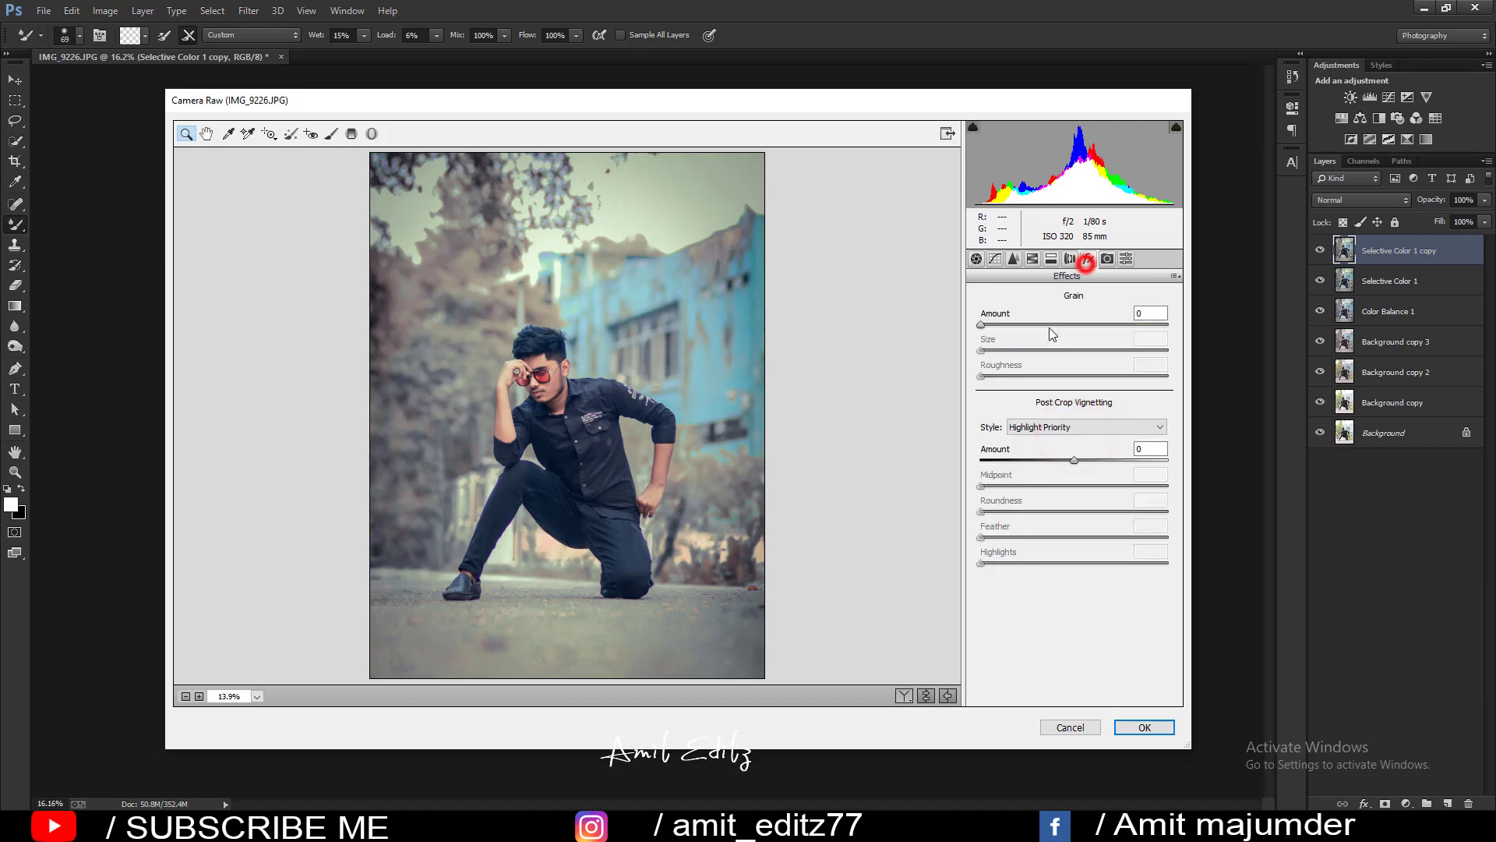
click(1004, 325)
drag(1009, 327, 1012, 331)
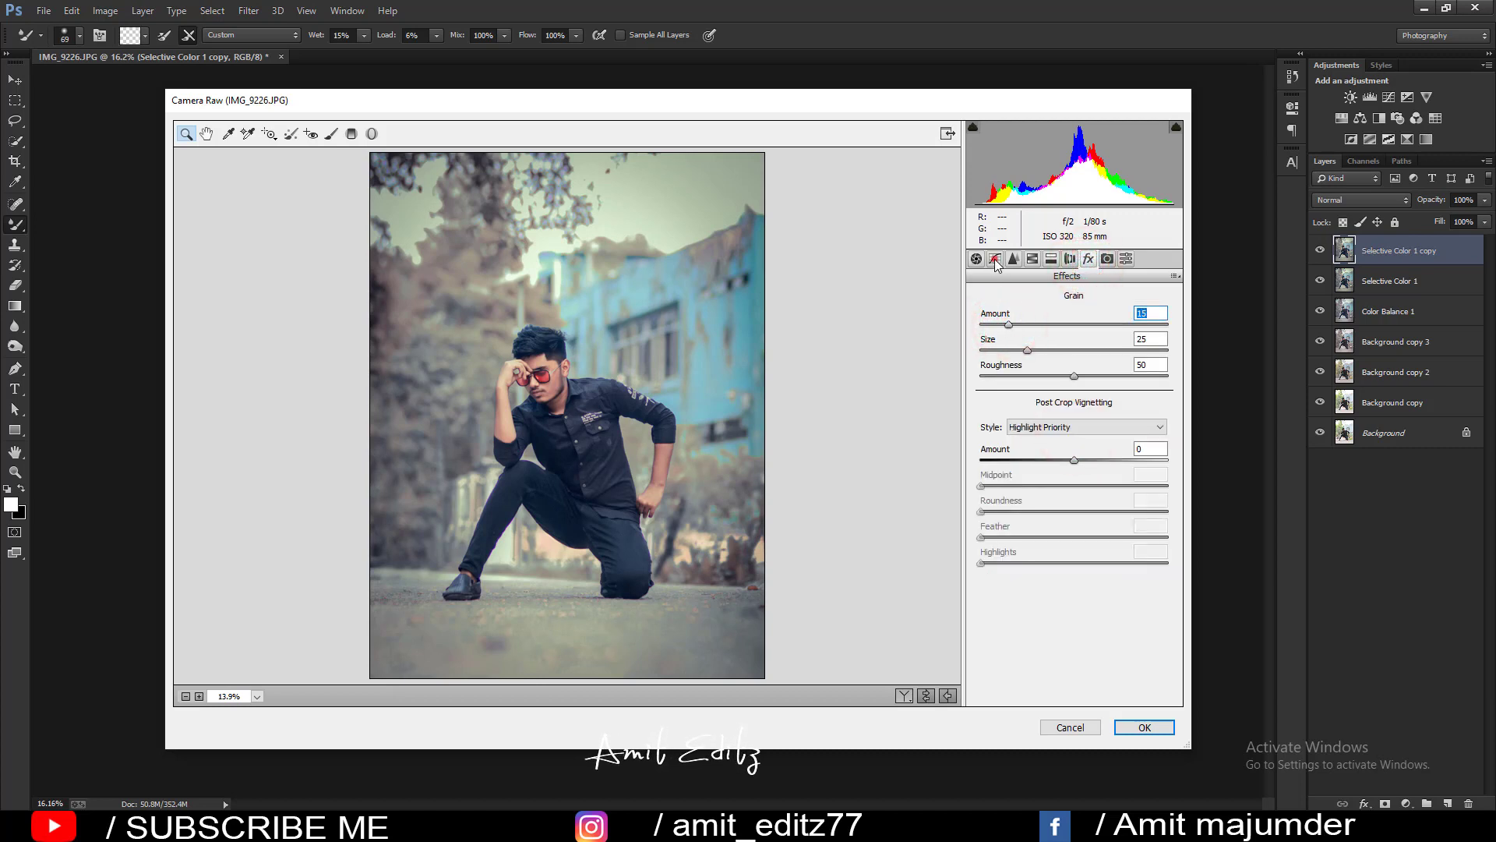
click(995, 258)
click(1021, 344)
click(1024, 397)
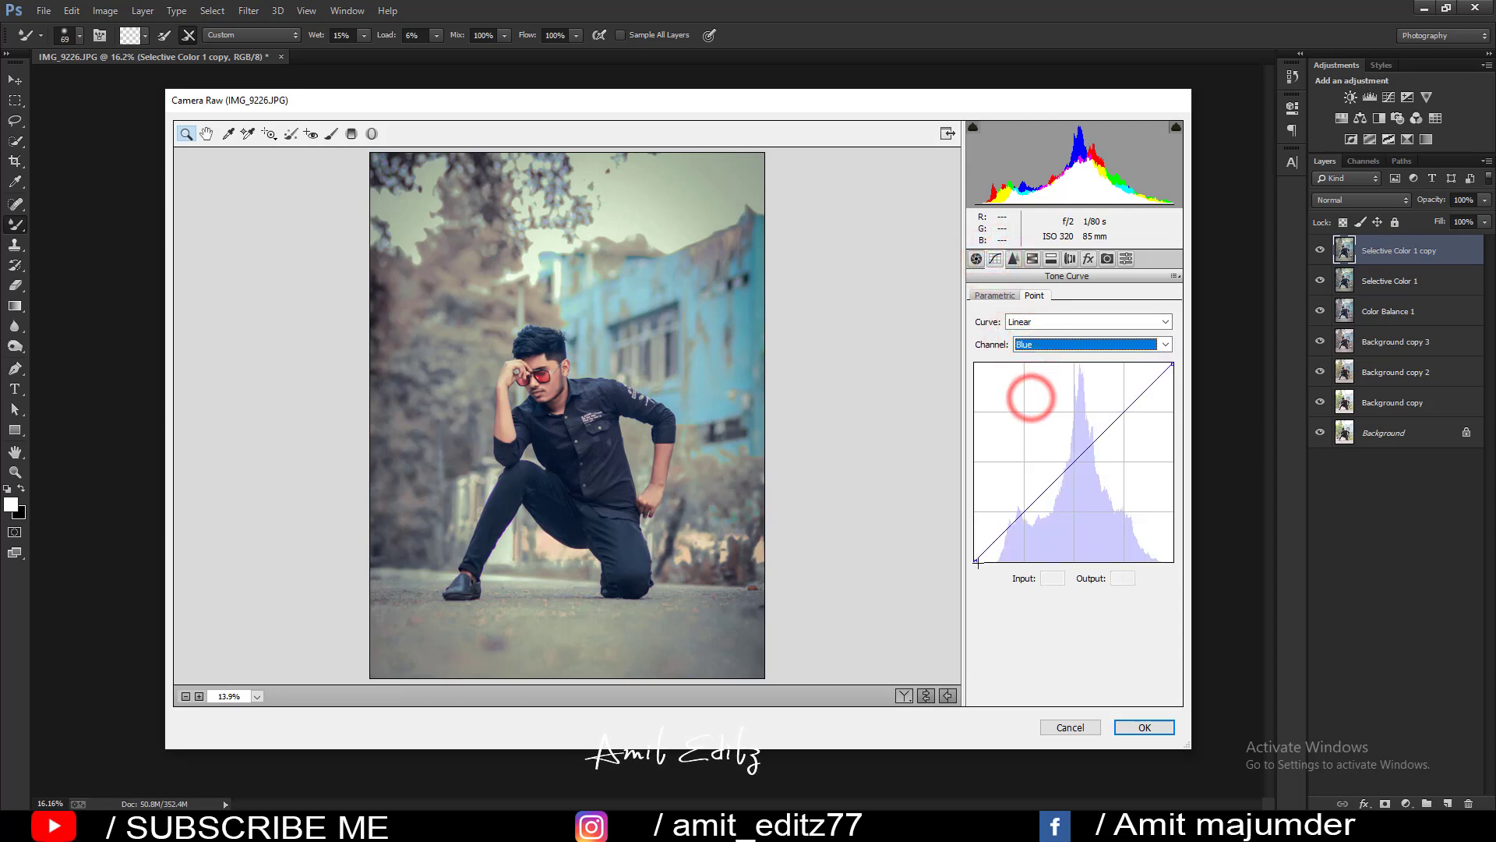
drag(975, 561, 972, 557)
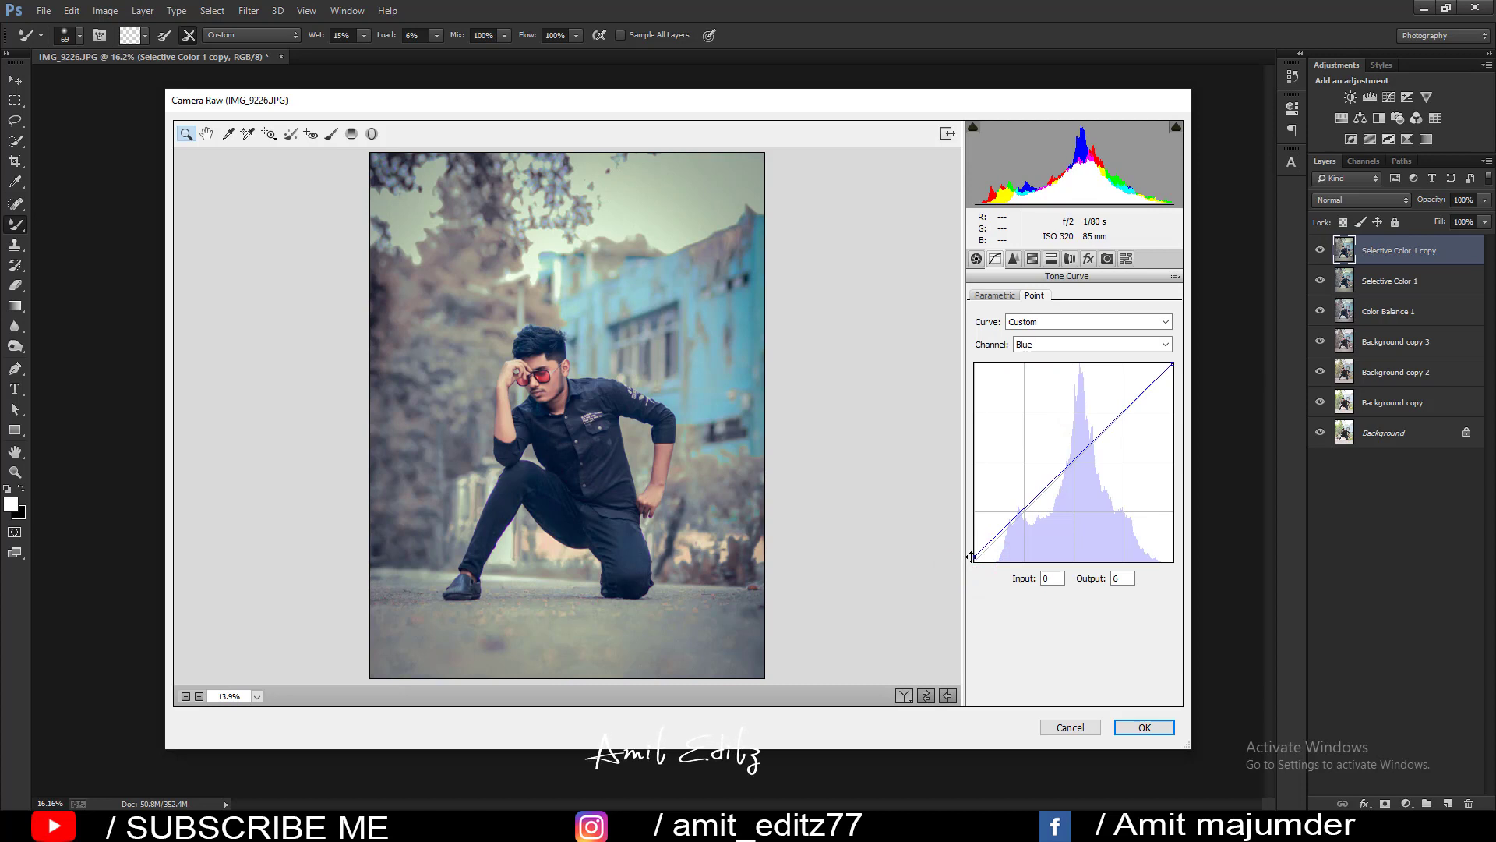
Test desaturating Aquas and Blues, reset both to zero, and apply the Camera Raw edit.
click(1032, 260)
click(1021, 319)
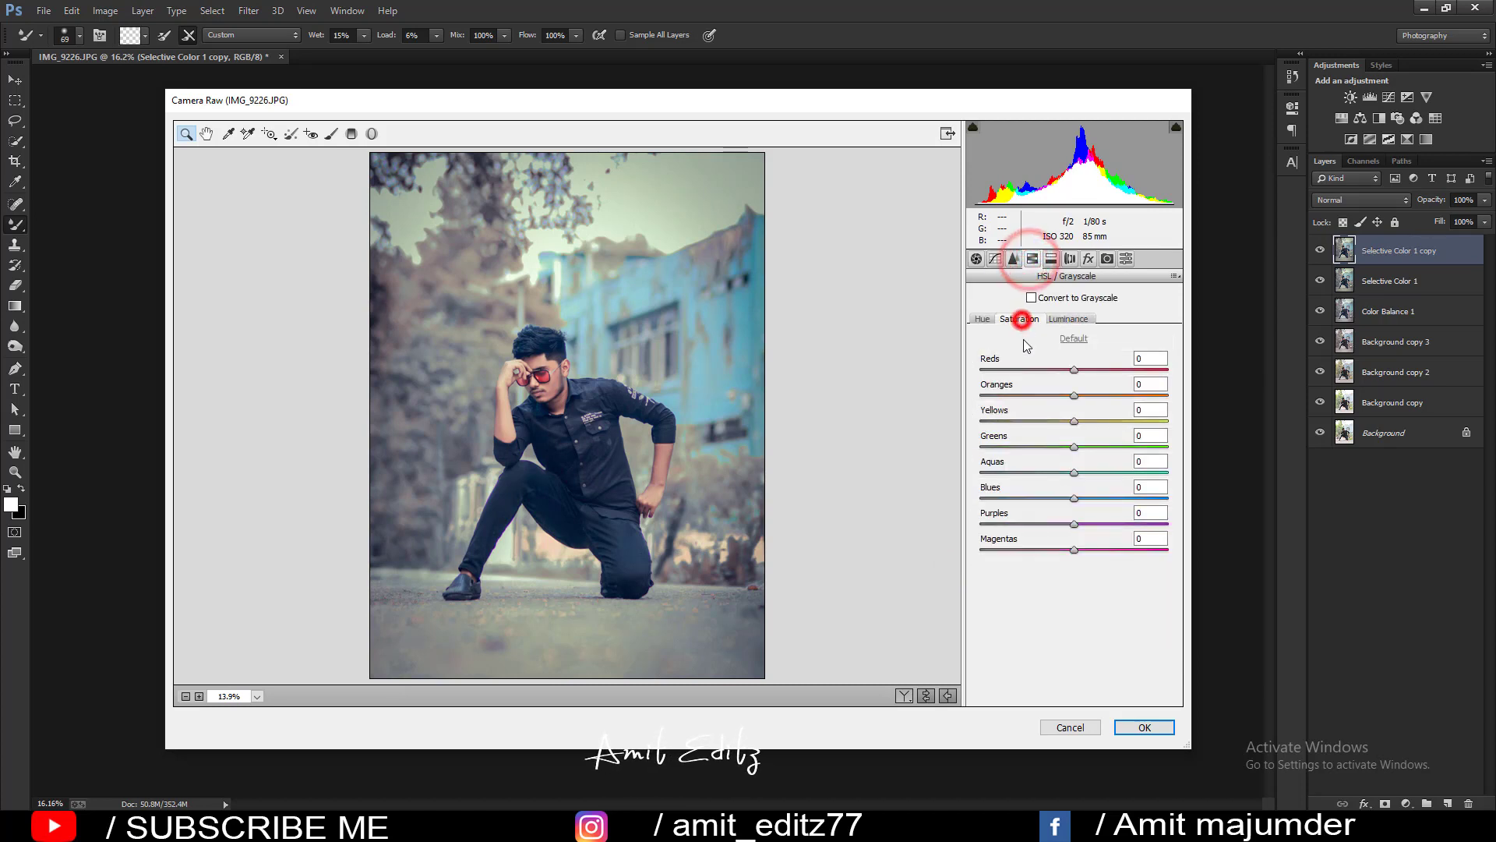
drag(1074, 472, 922, 466)
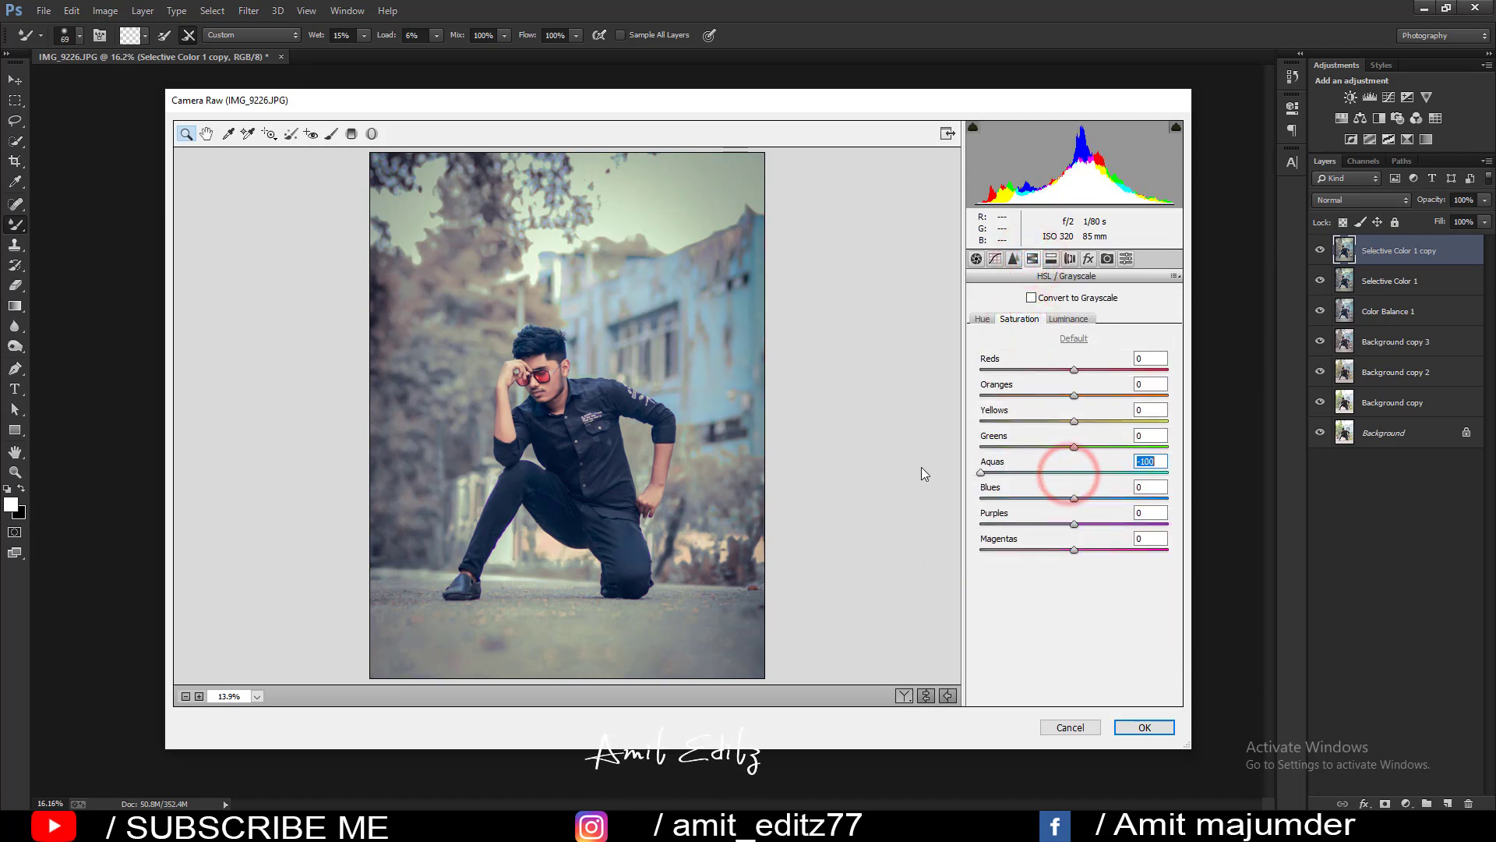
drag(1074, 498, 948, 495)
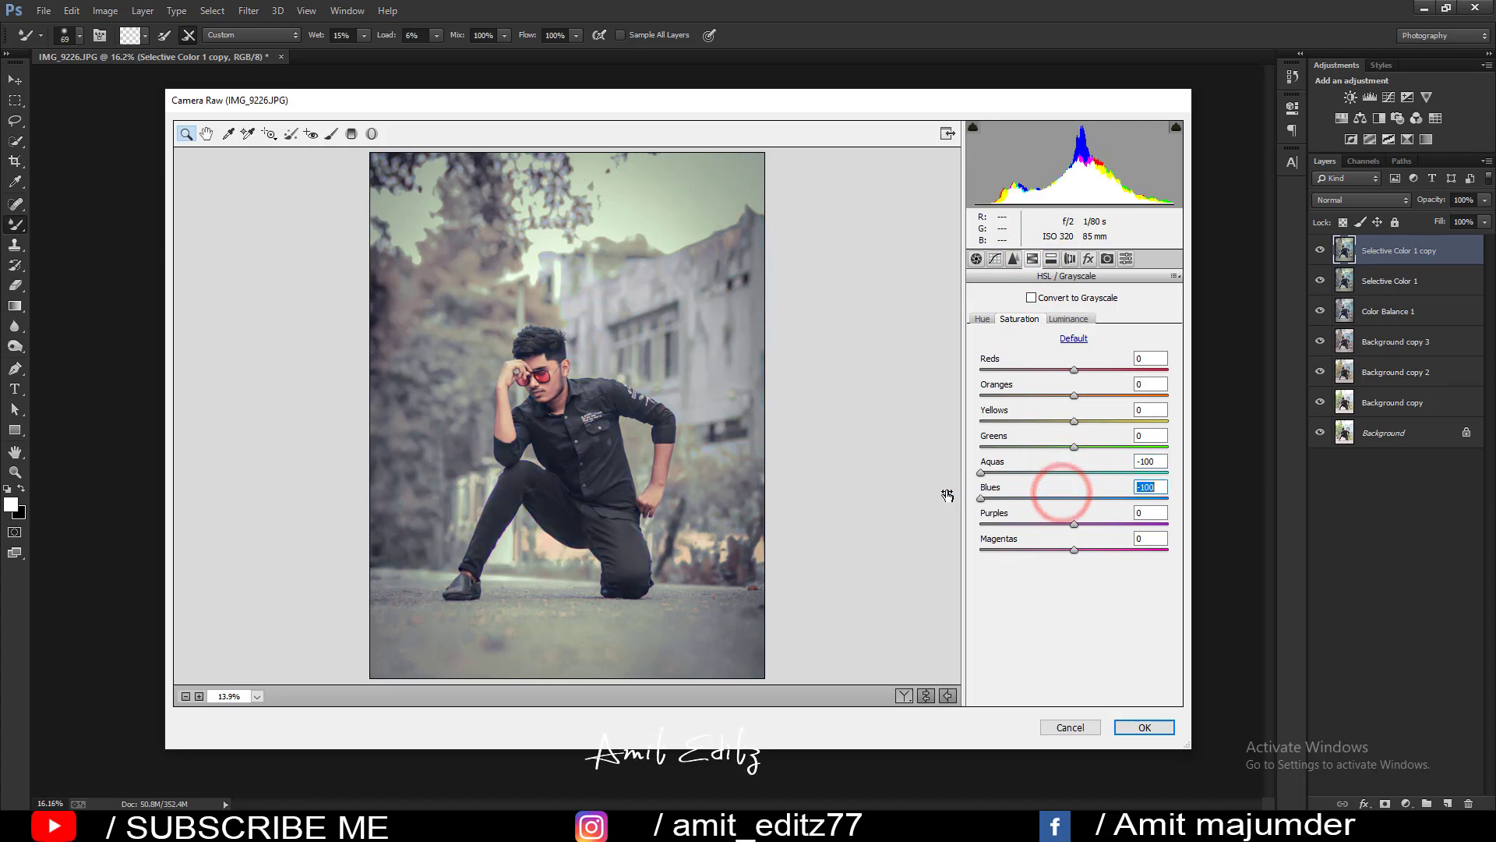
double_click(980, 498)
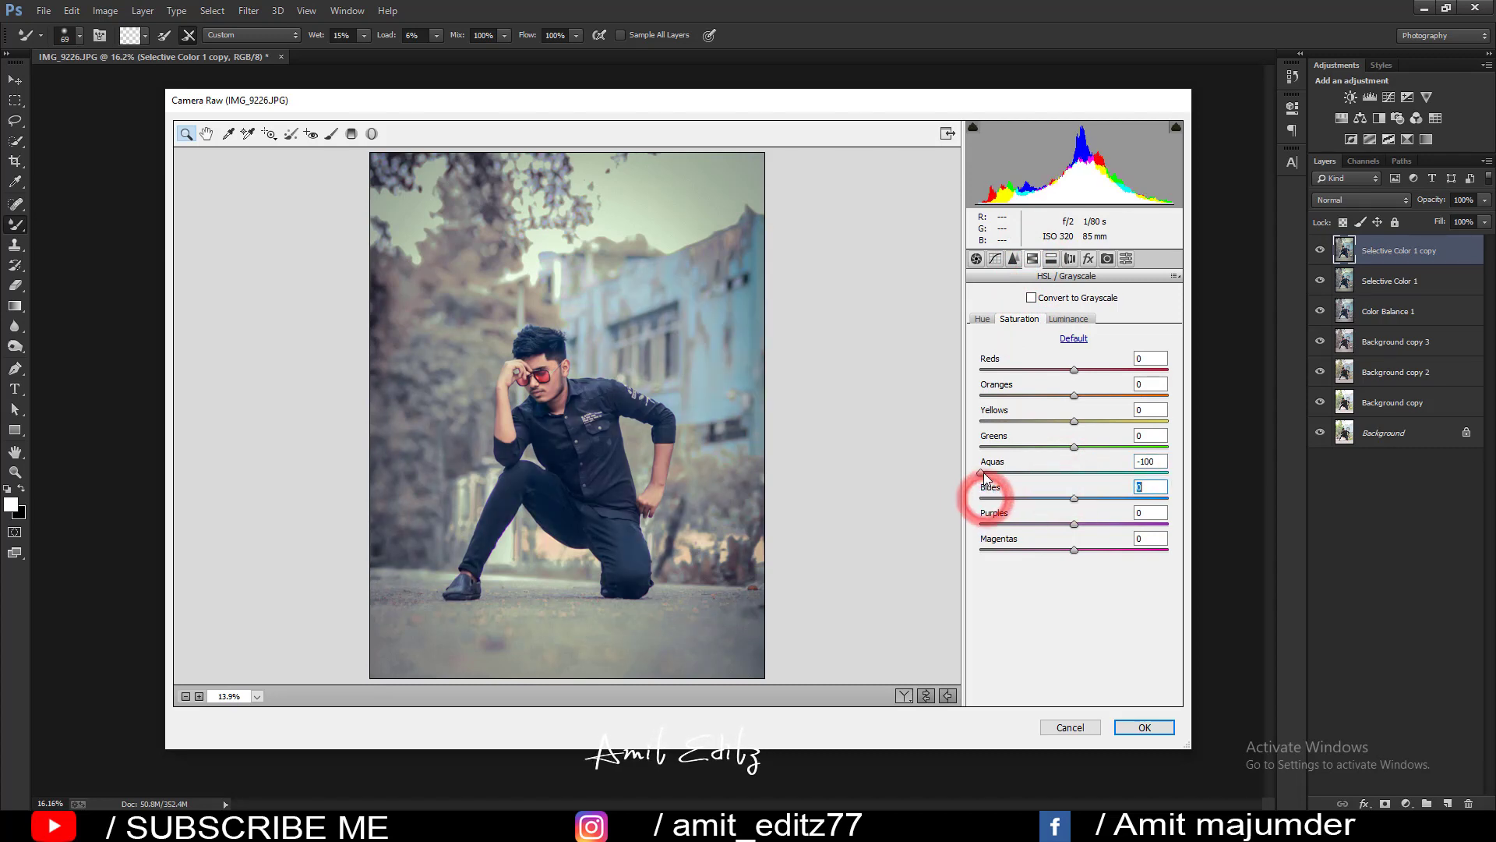
double_click(981, 472)
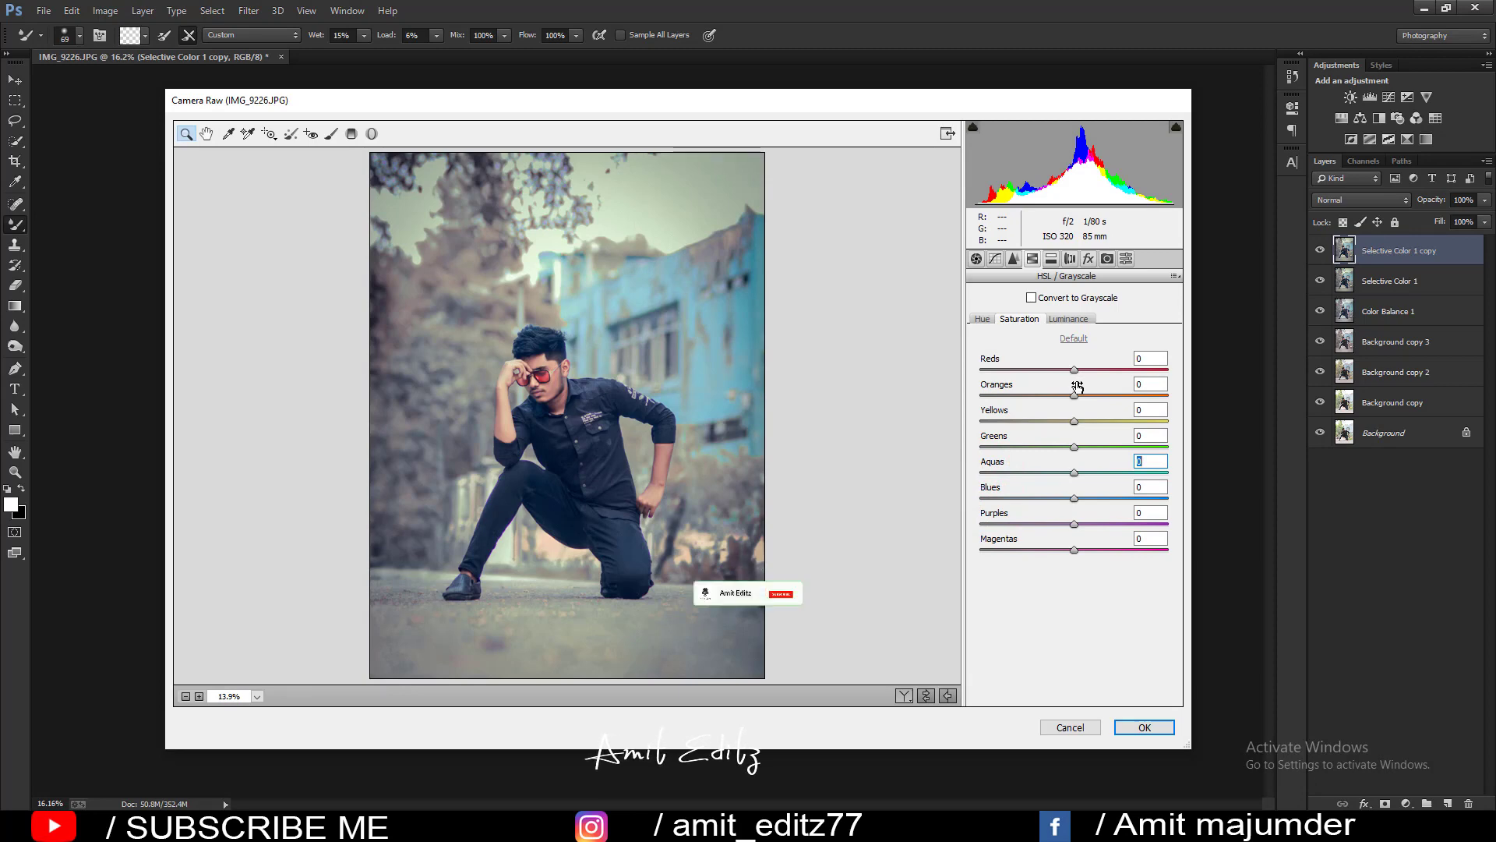
click(1156, 732)
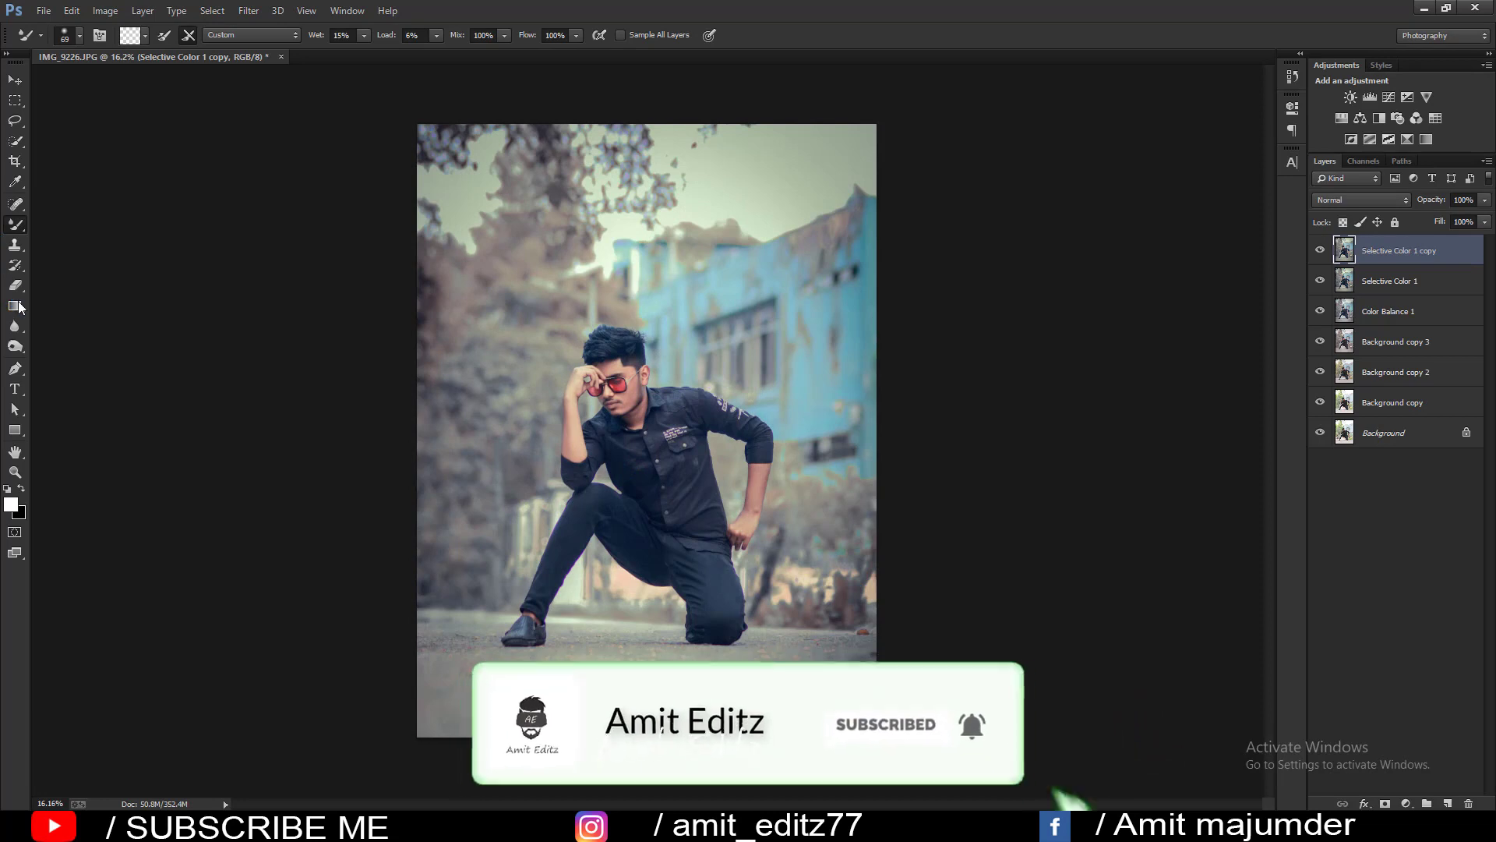
Draw a gradient upward from the bottom edge to darken the photo's bottom.
click(14, 306)
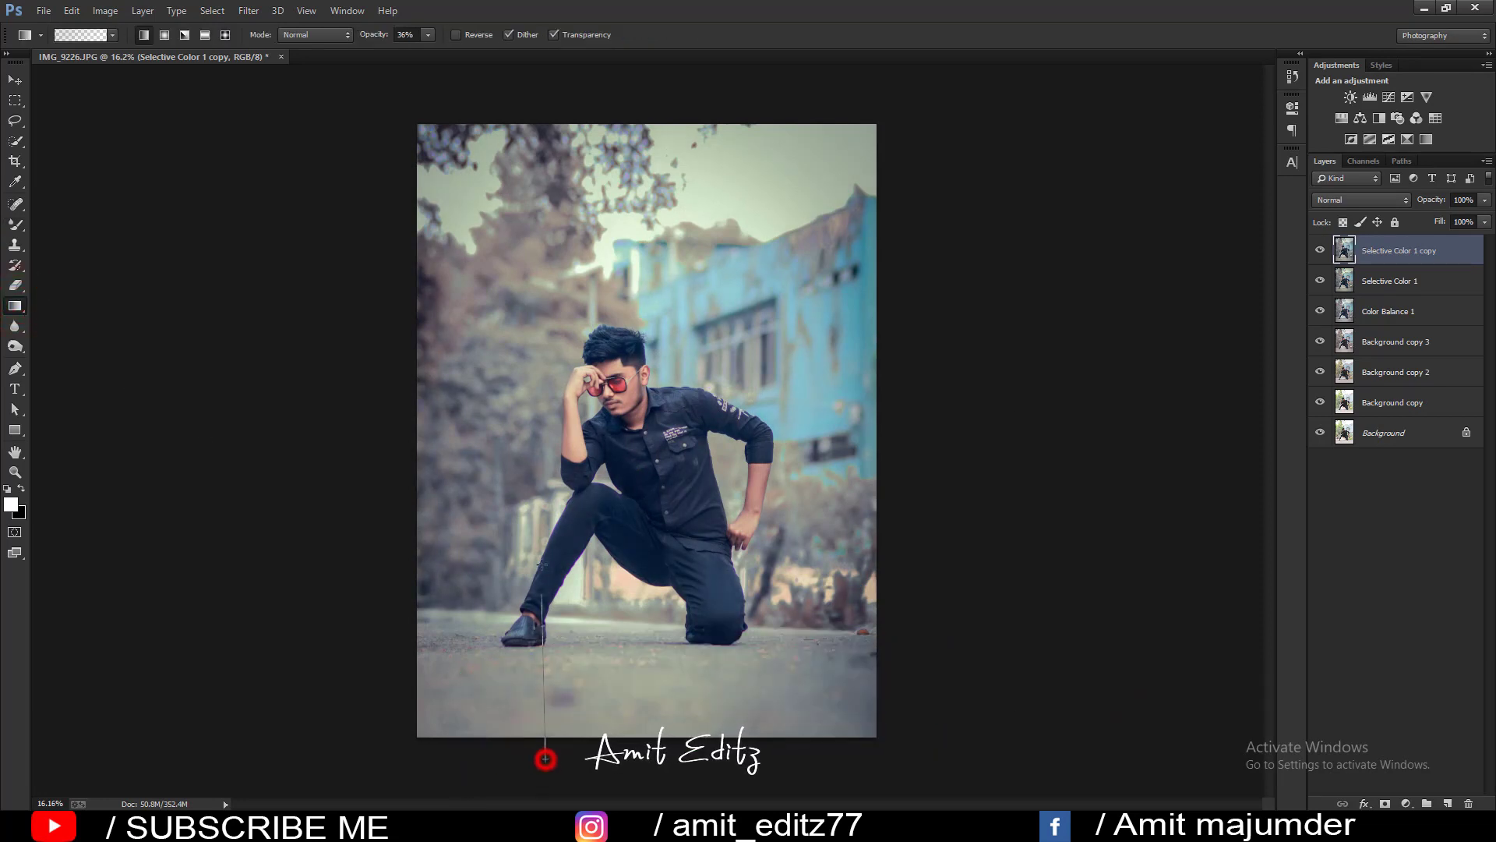
drag(549, 744, 545, 583)
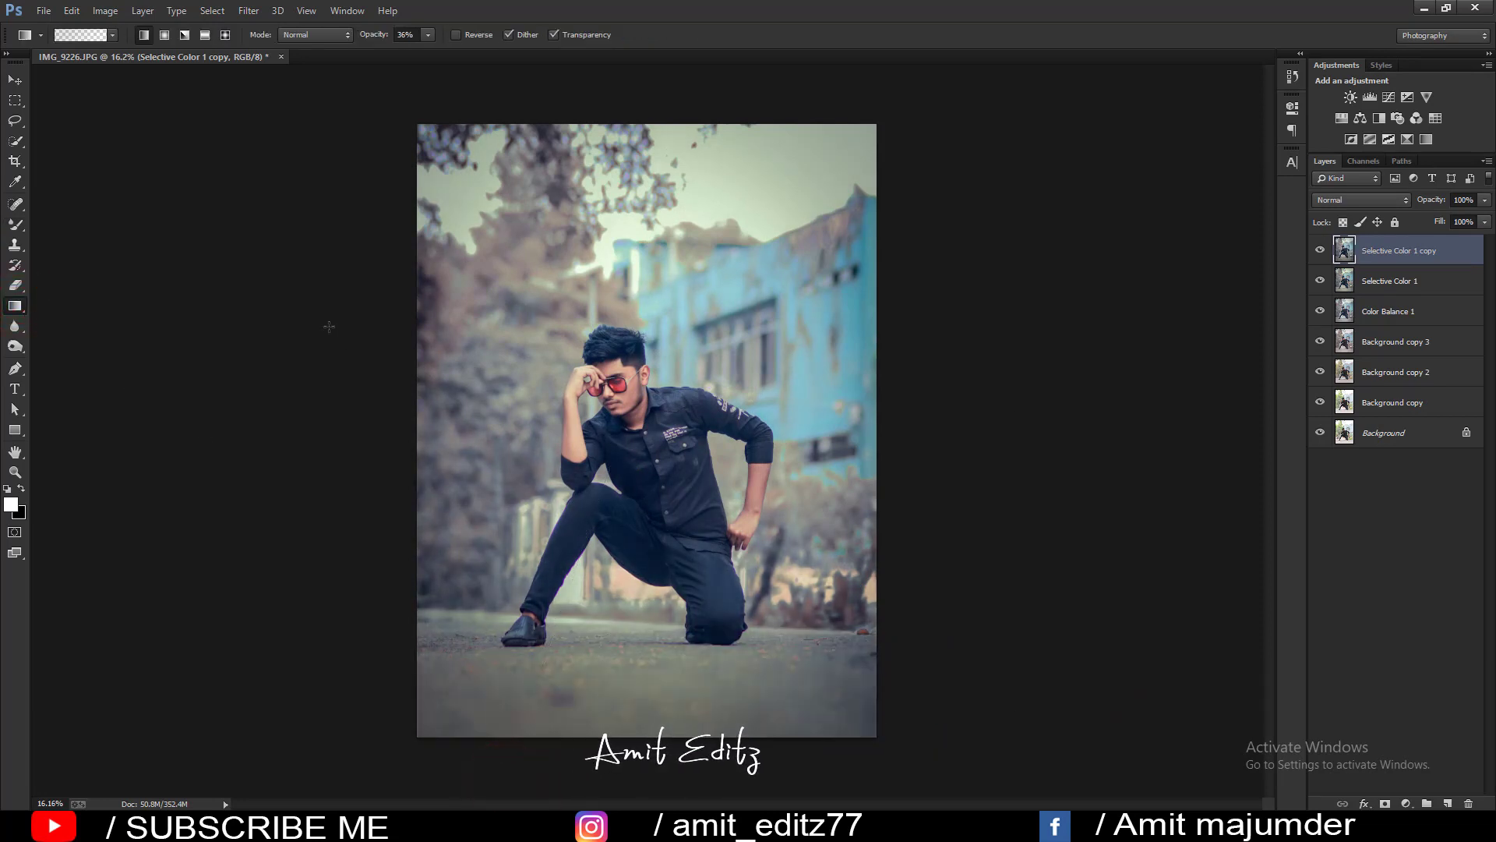
click(15, 79)
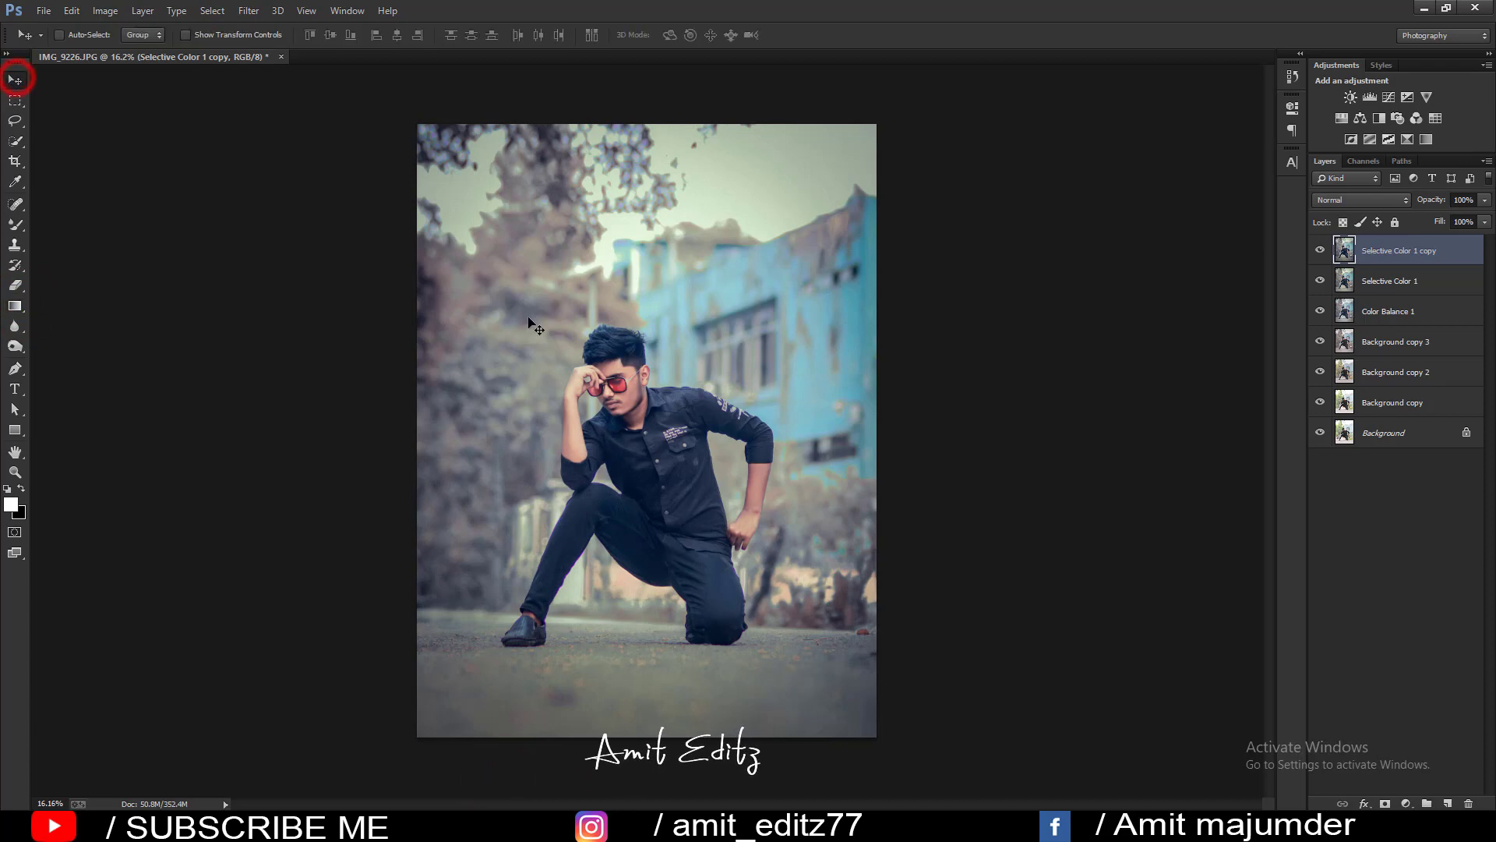
scroll(562, 316, up, 5)
scroll(753, 413, down, 4)
scroll(701, 389, up, 2)
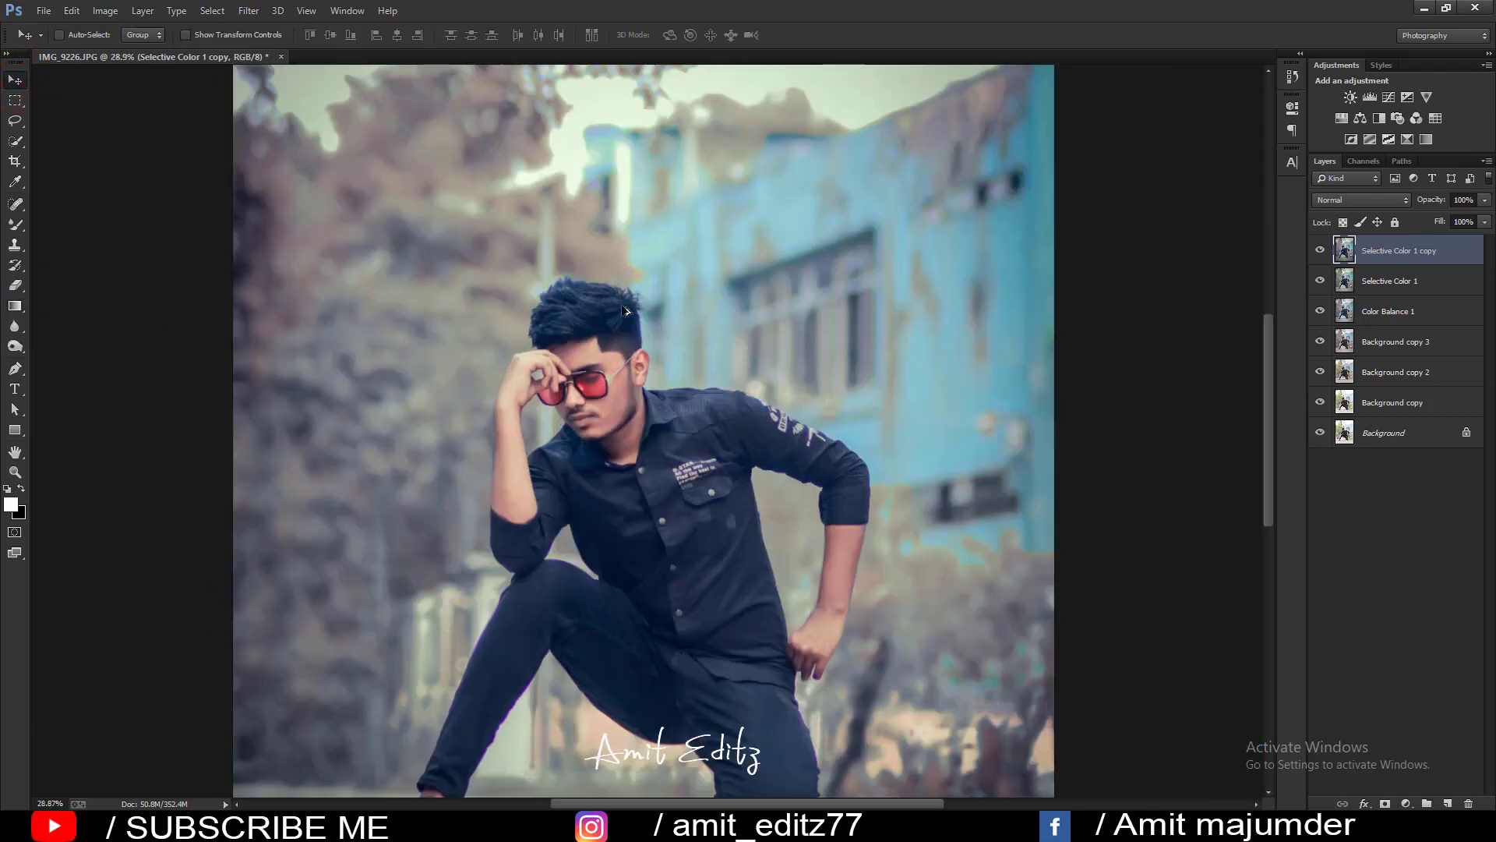
scroll(662, 374, up, 2)
scroll(637, 369, up, 2)
scroll(638, 369, down, 2)
scroll(638, 368, down, 2)
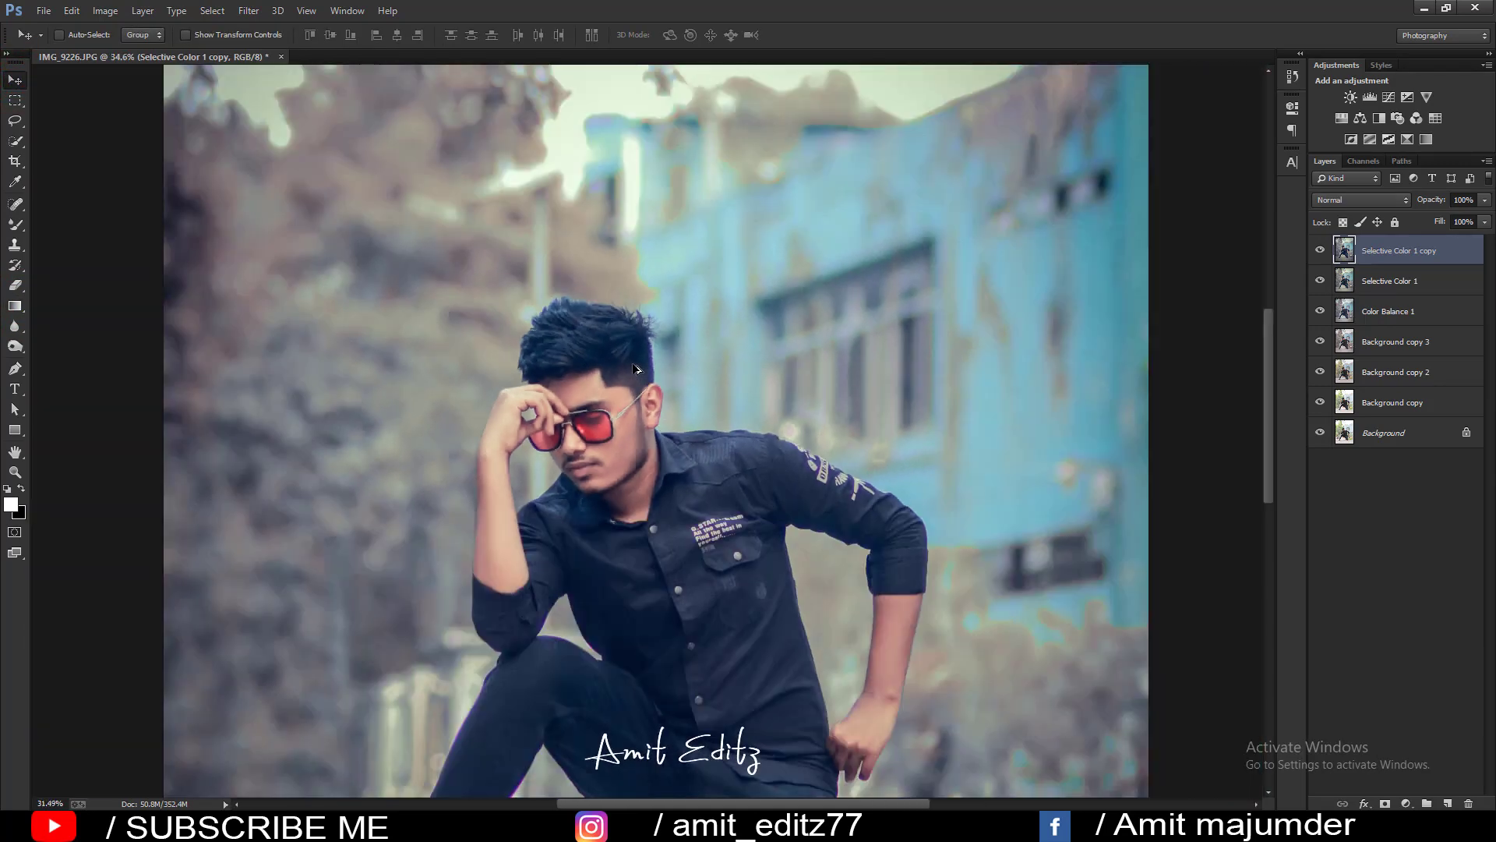
scroll(637, 368, down, 1)
scroll(594, 321, down, 1)
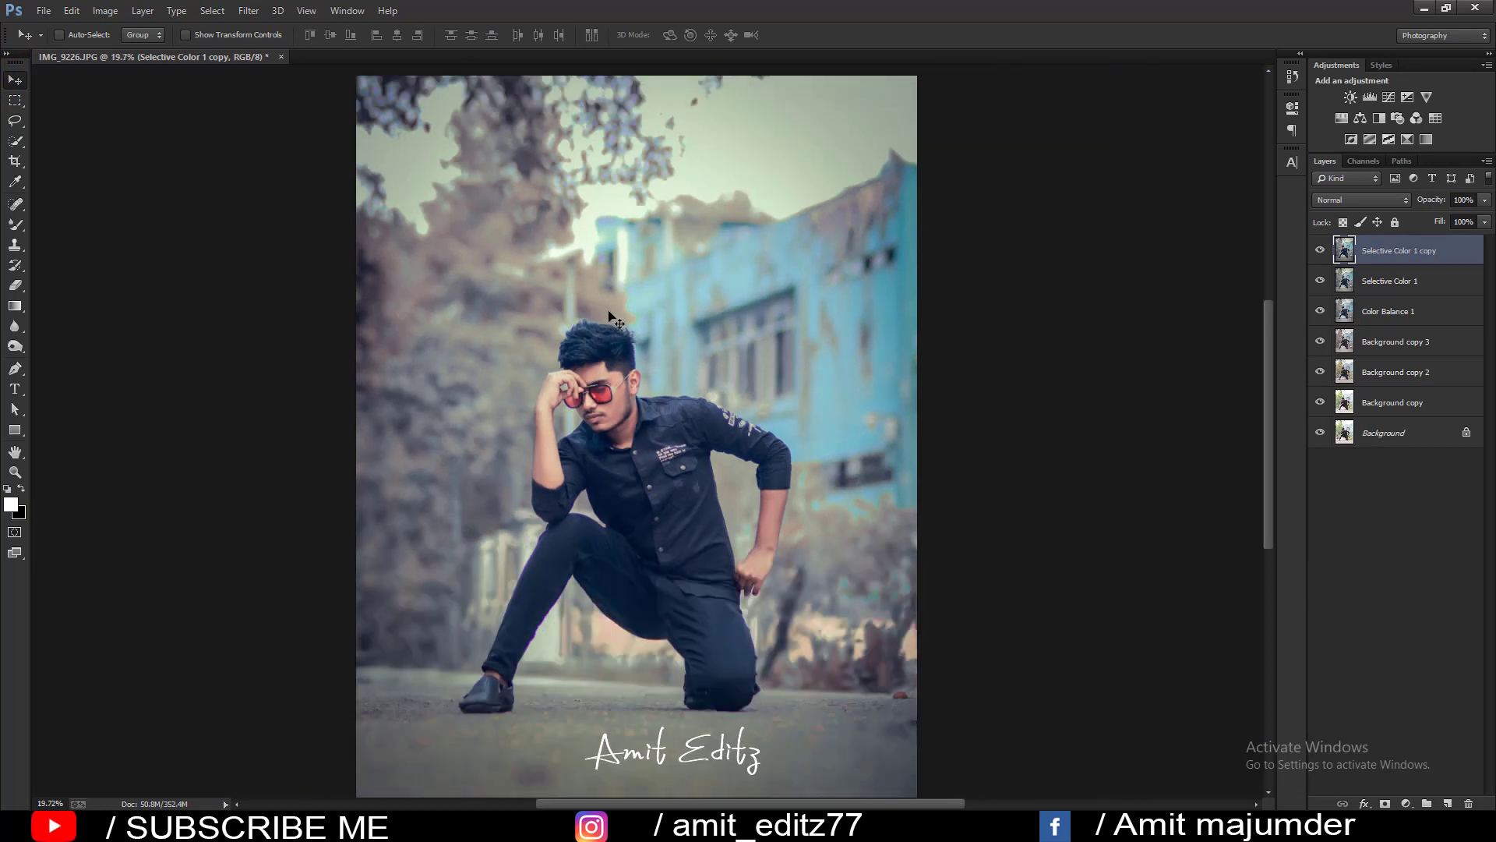
scroll(671, 322, down, 1)
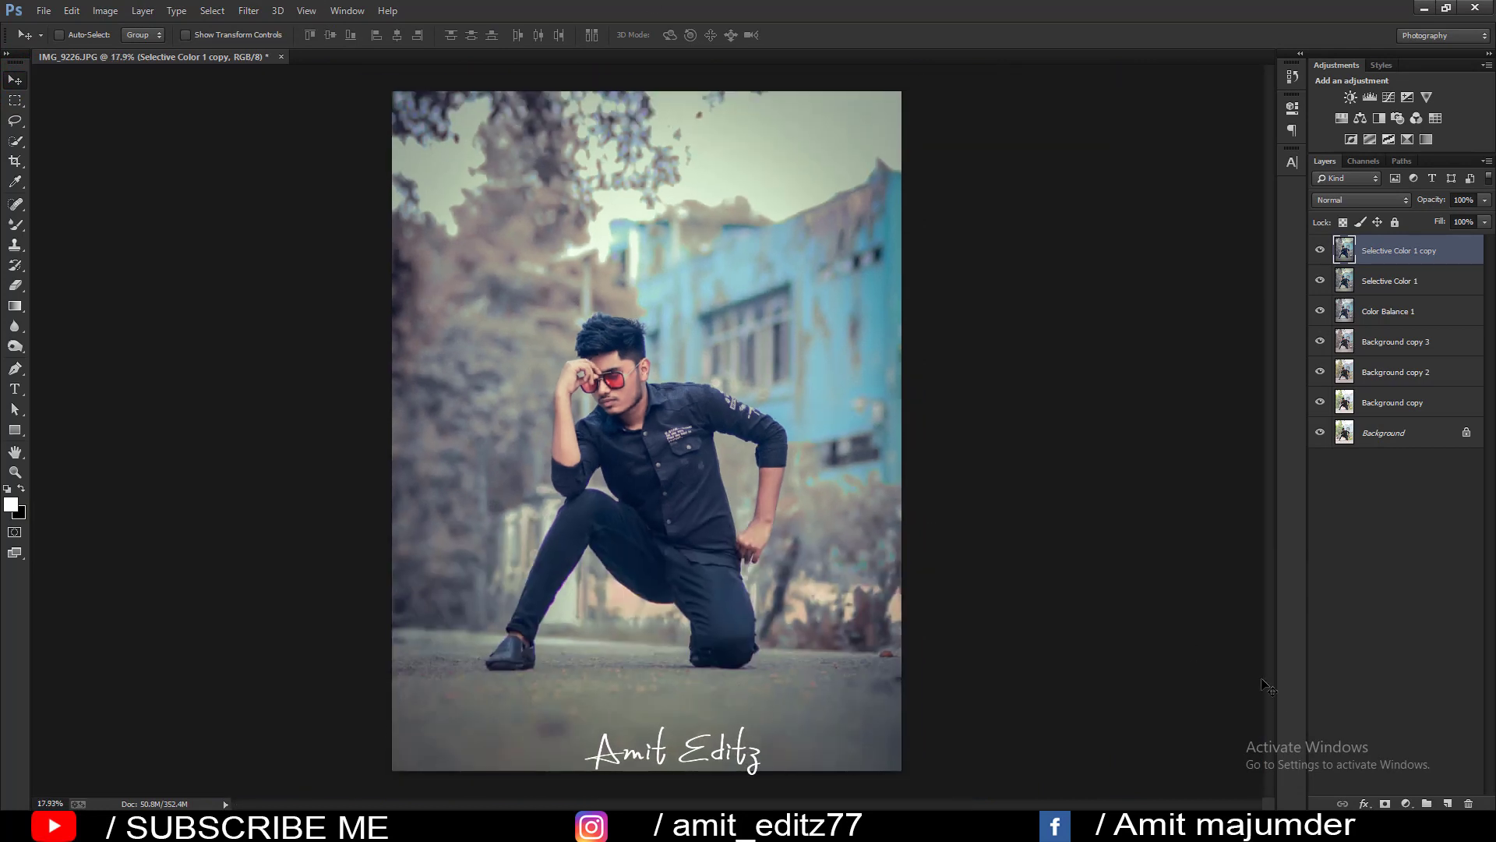
click(1394, 804)
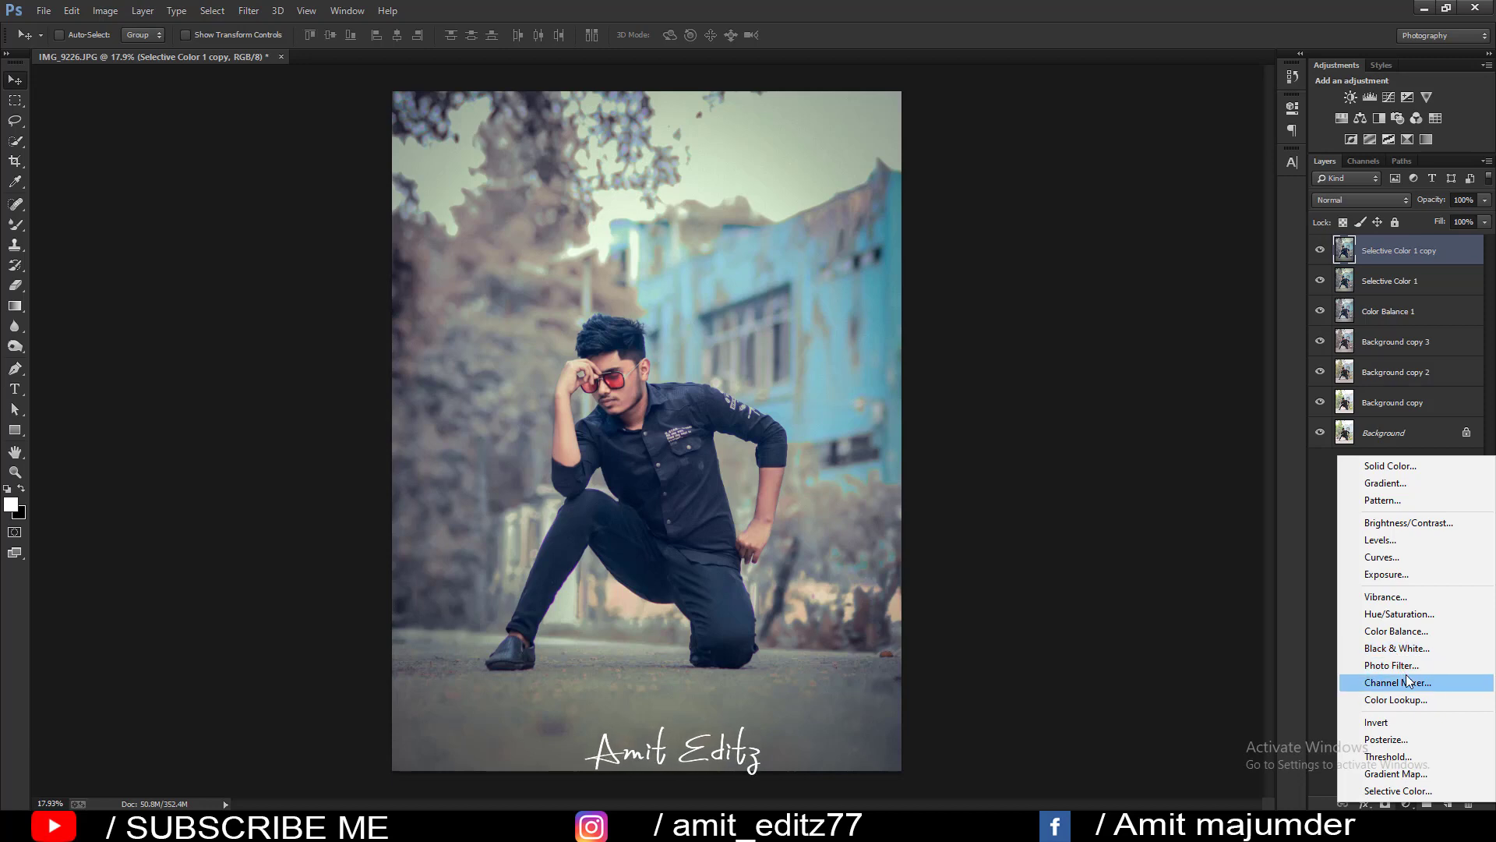
Add a Color Balance layer adjusting Highlights, with Yellow-Blue at -12.
click(1416, 633)
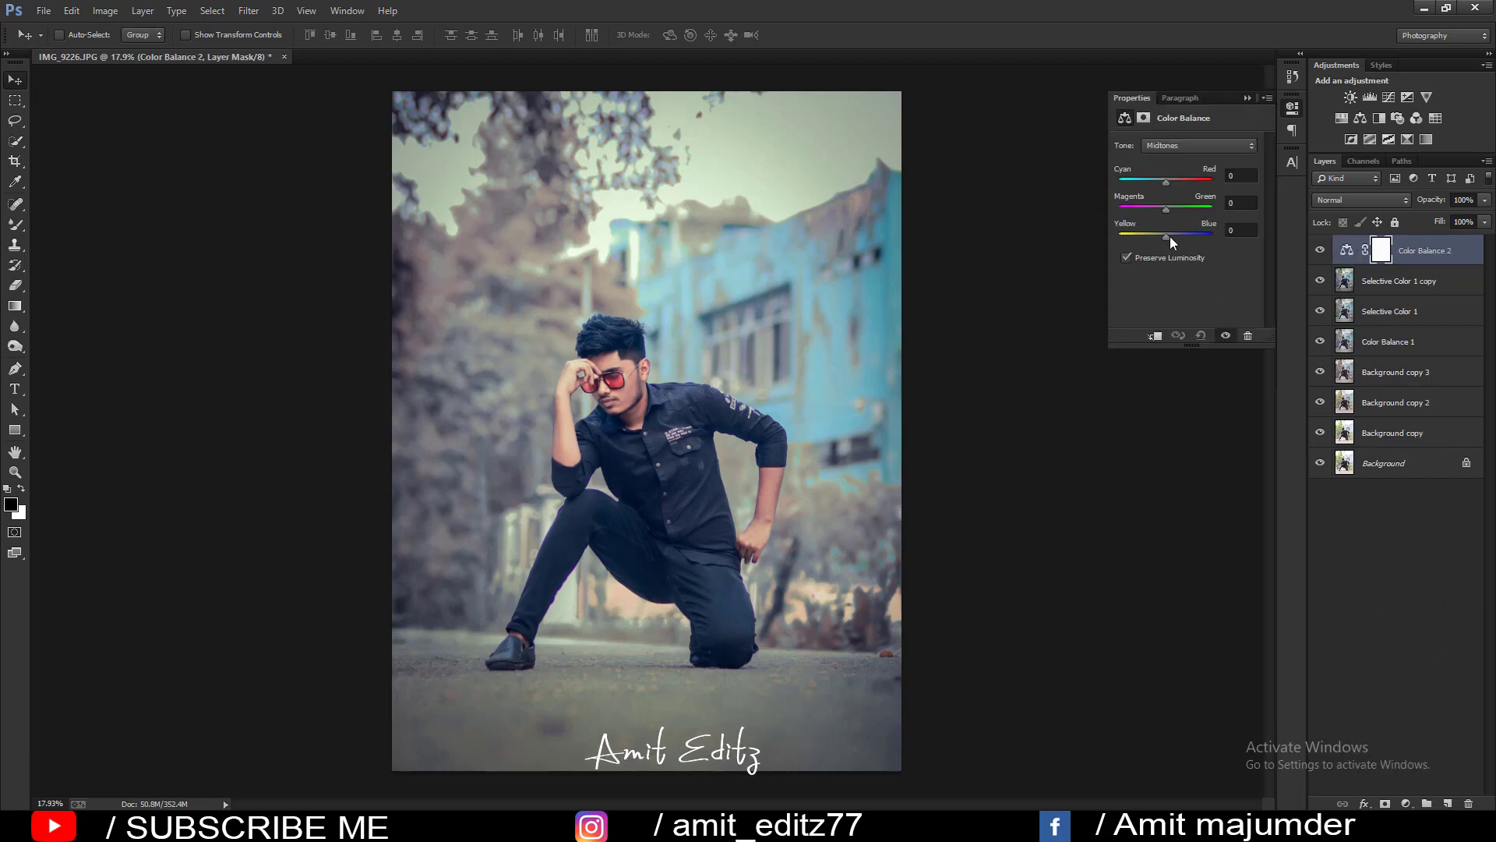
click(1168, 145)
click(1180, 189)
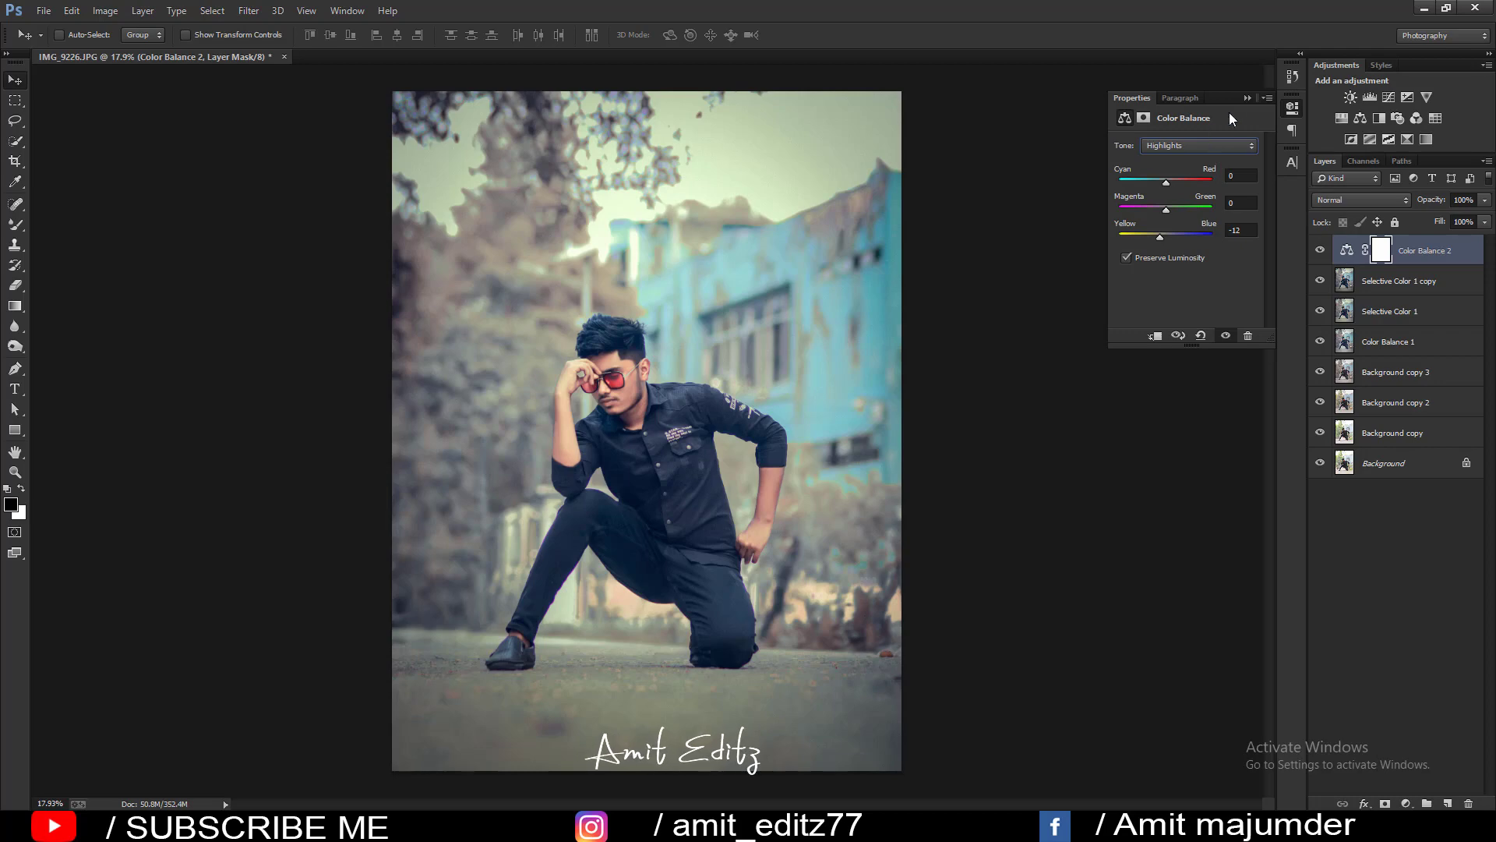
Merge the new Color Balance layer with Selective Color 1 copy.
click(1248, 98)
ctrl+click(1426, 281)
right_click(1425, 281)
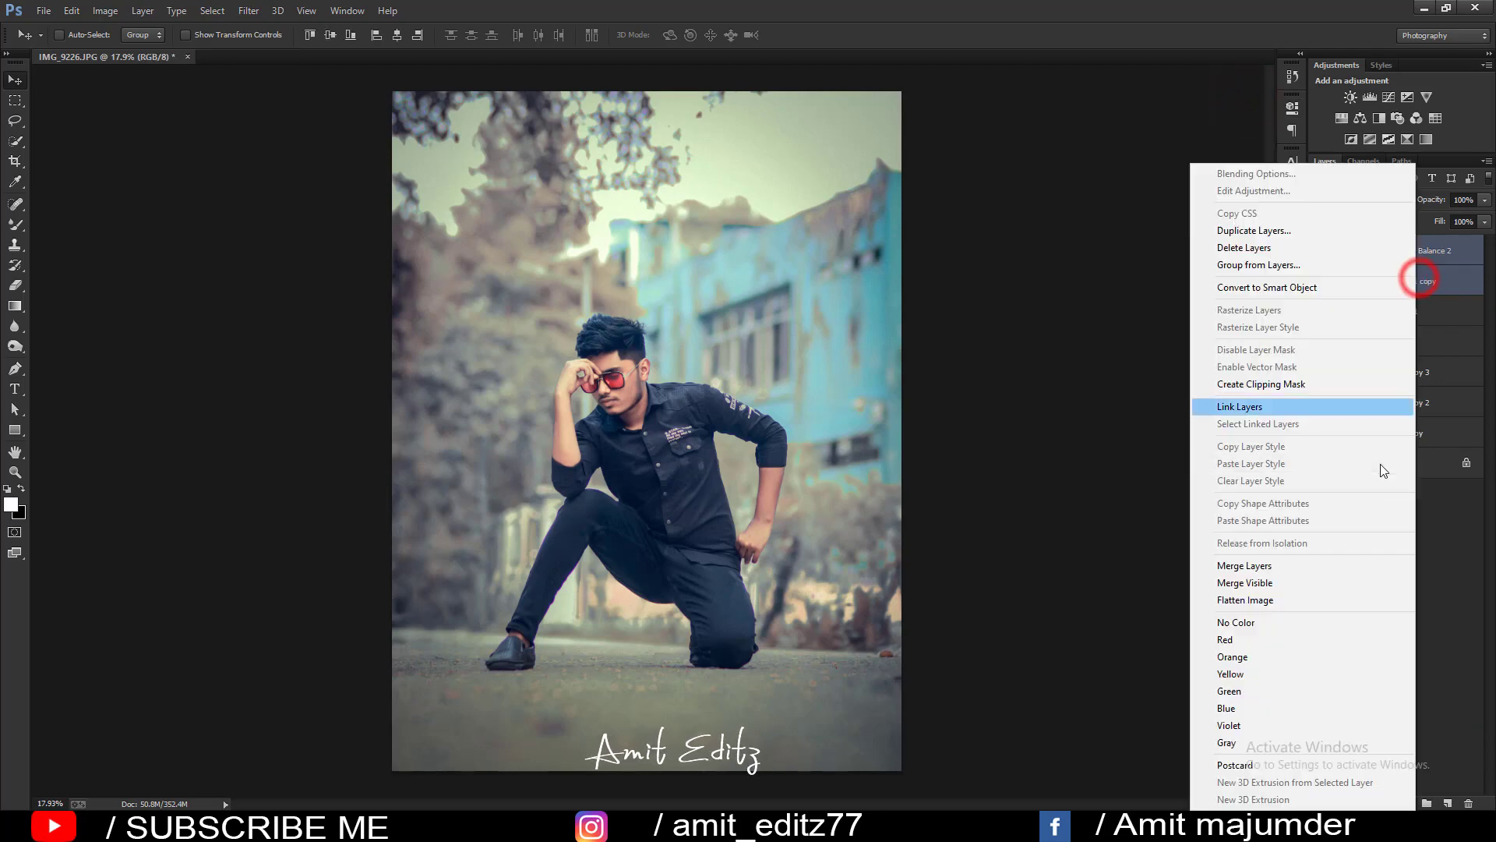
click(1294, 568)
scroll(624, 364, up, 3)
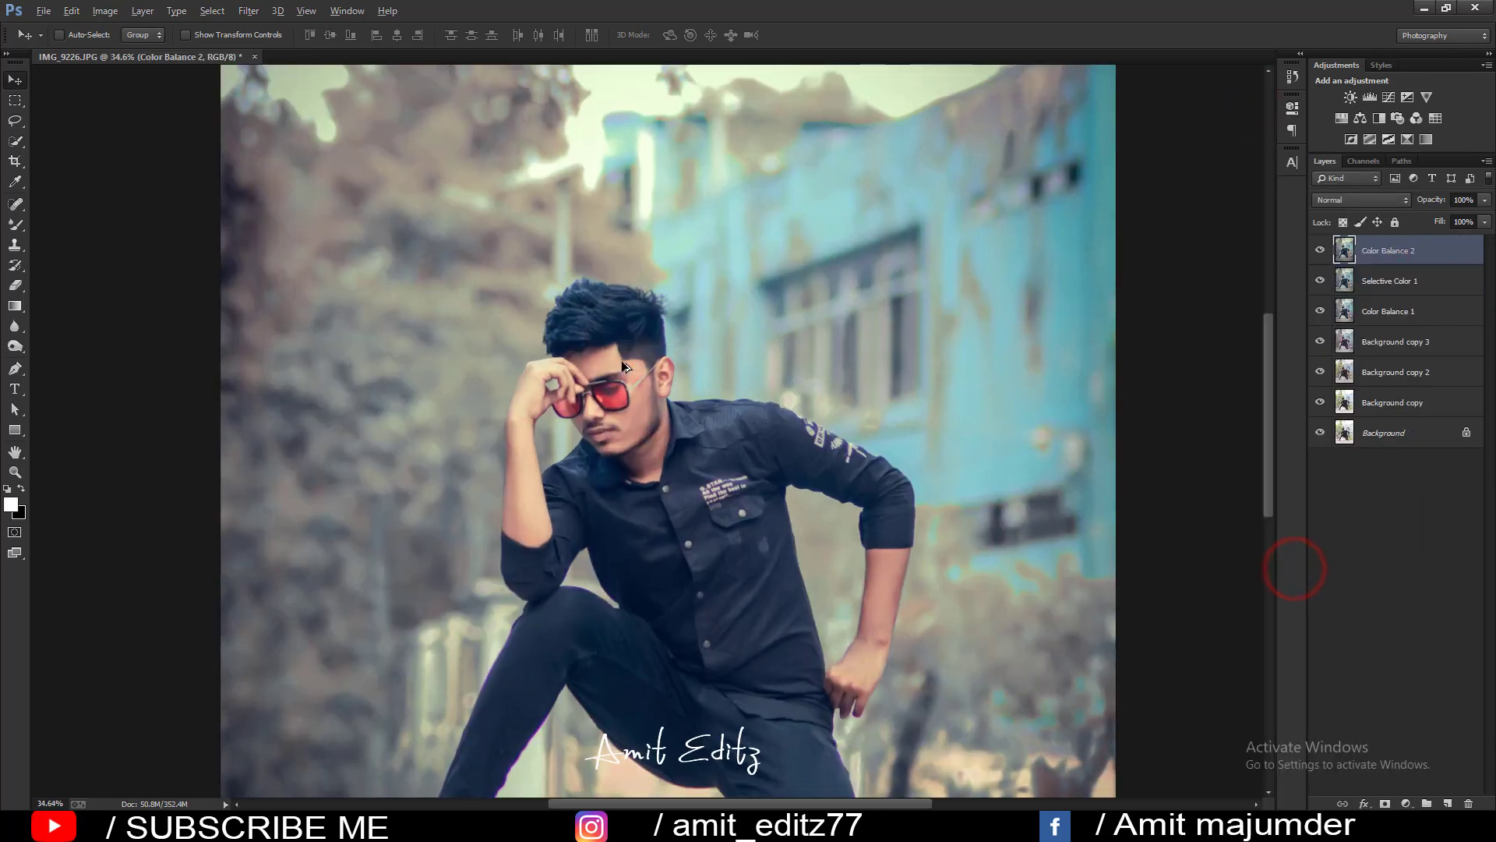
scroll(466, 383, down, 1)
click(14, 346)
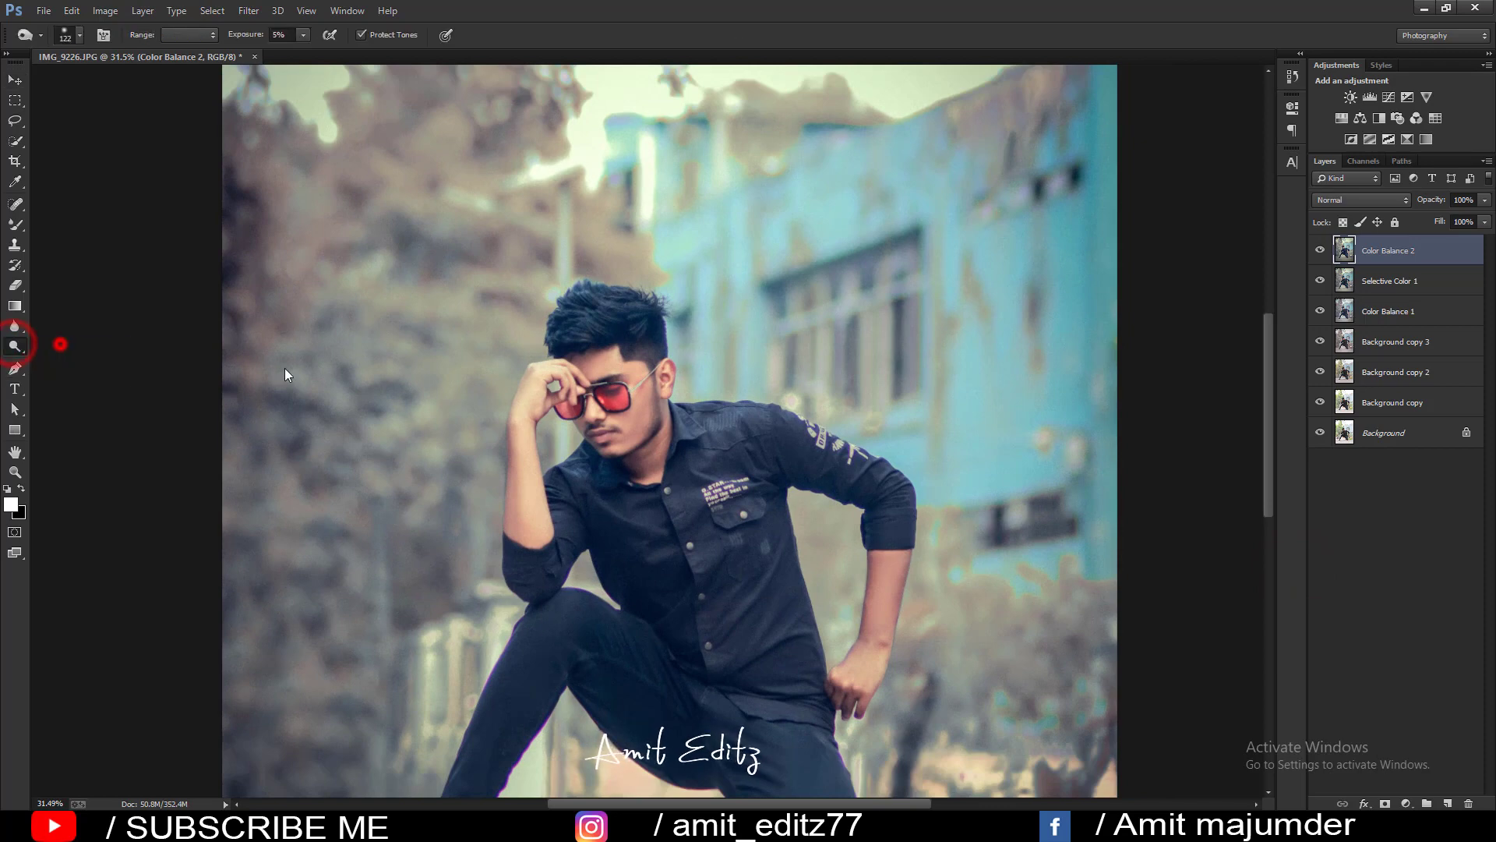
Size the Burn brush (Midtones, 11%) for darkening the man's shadows.
scroll(60, 341, up, 5)
scroll(644, 539, left, 2)
alt+right_click(634, 548)
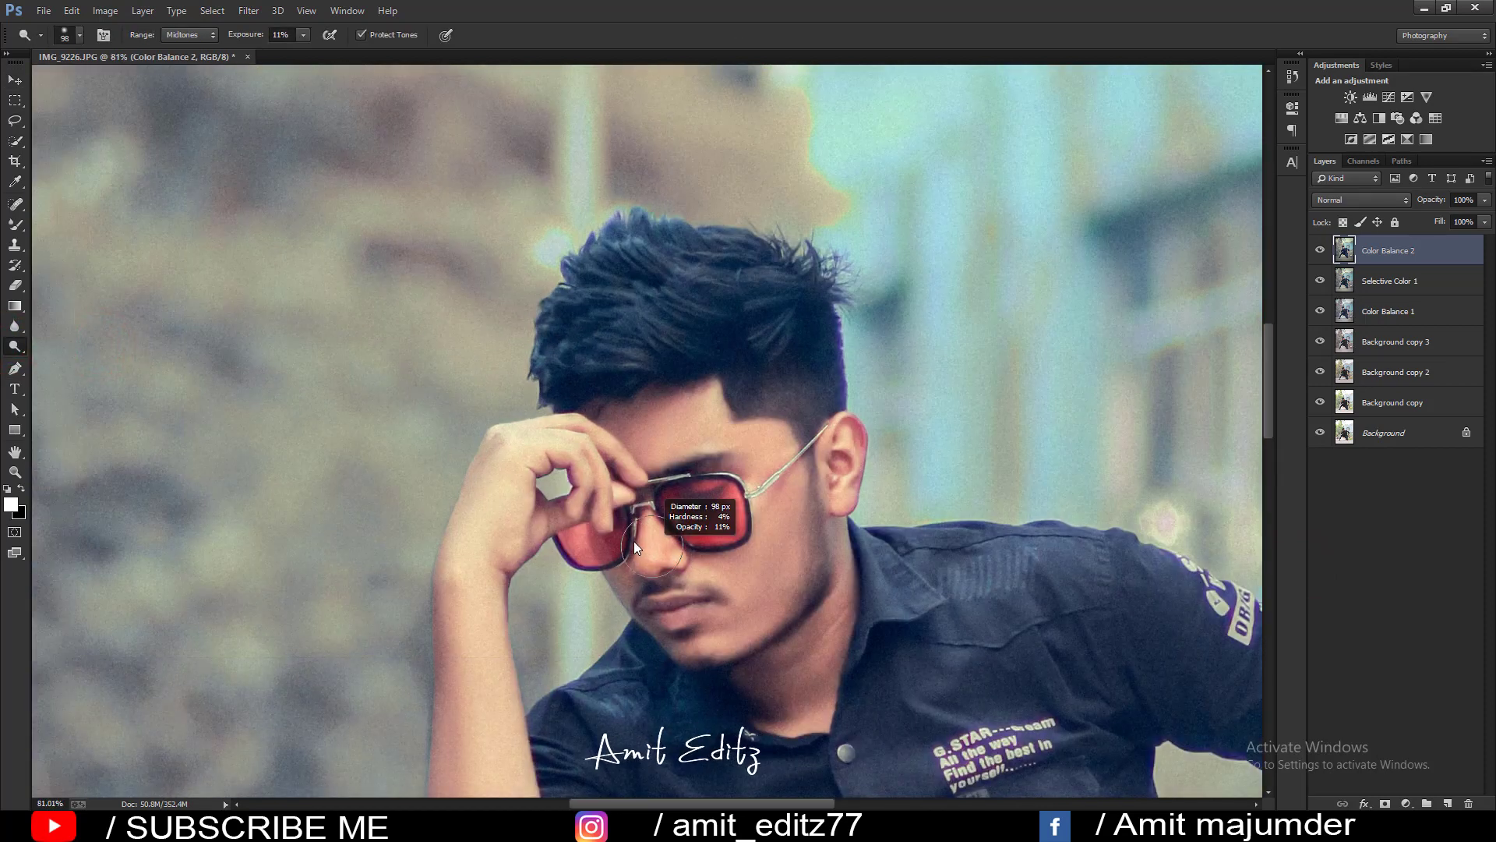
alt+right_click(650, 527)
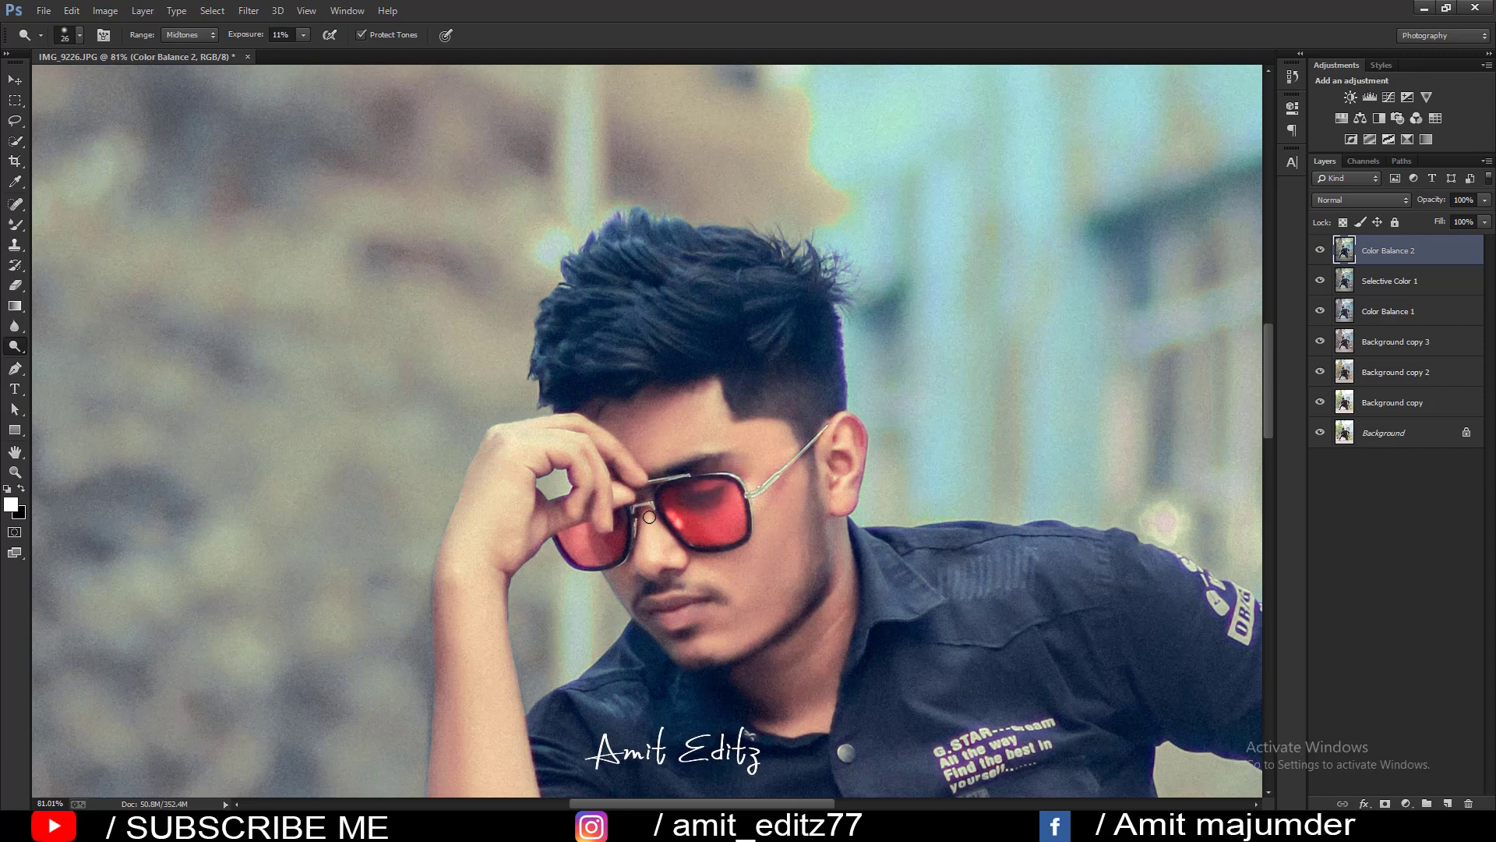
alt+right_click(650, 517)
alt+right_click(649, 555)
alt+right_click(772, 505)
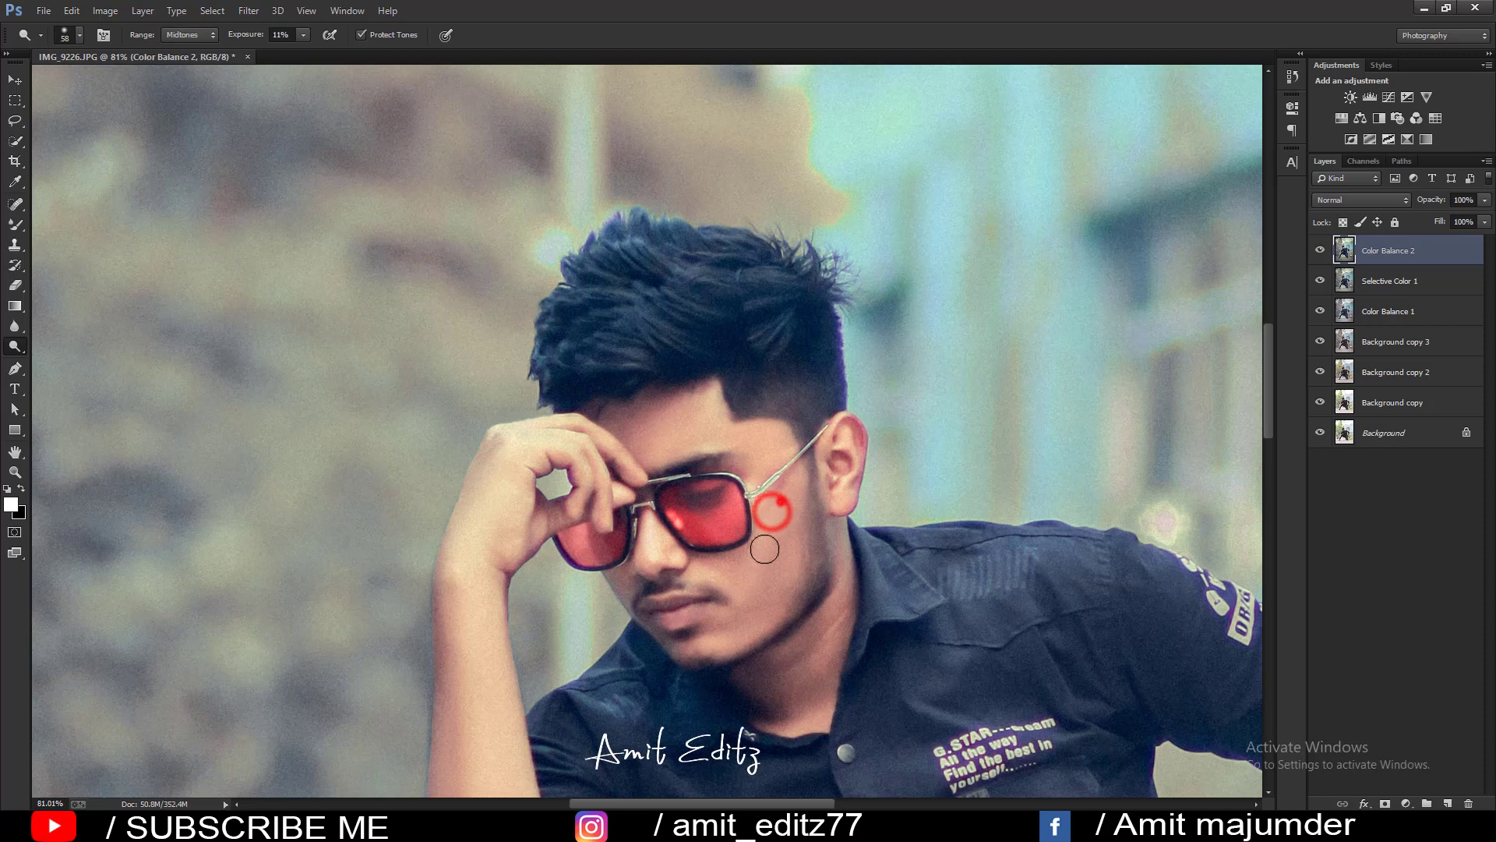
alt+right_click(820, 635)
alt+right_click(658, 439)
scroll(484, 591, down, 5)
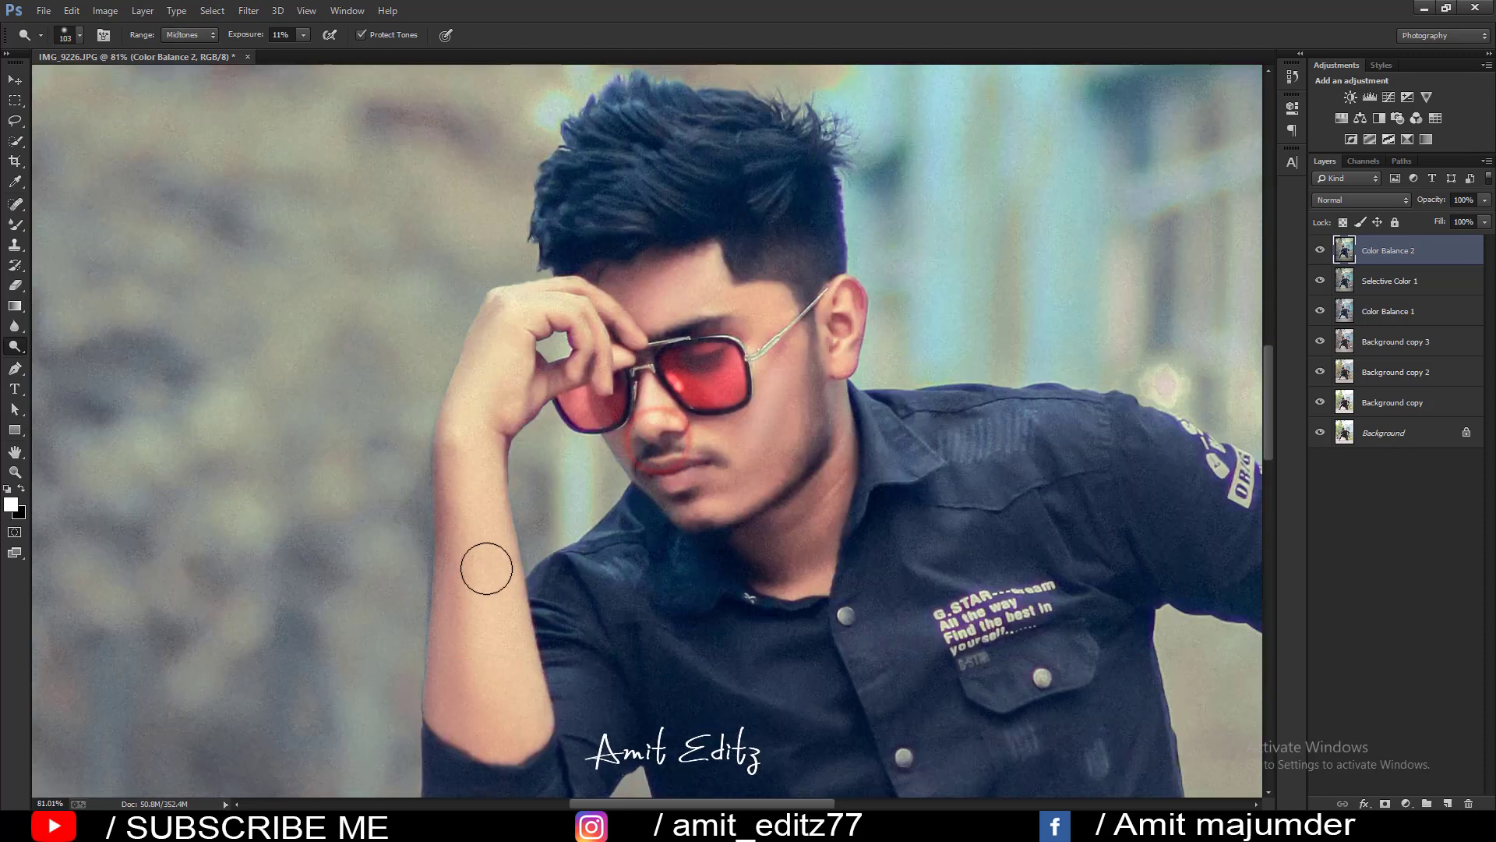
scroll(468, 417, down, 1)
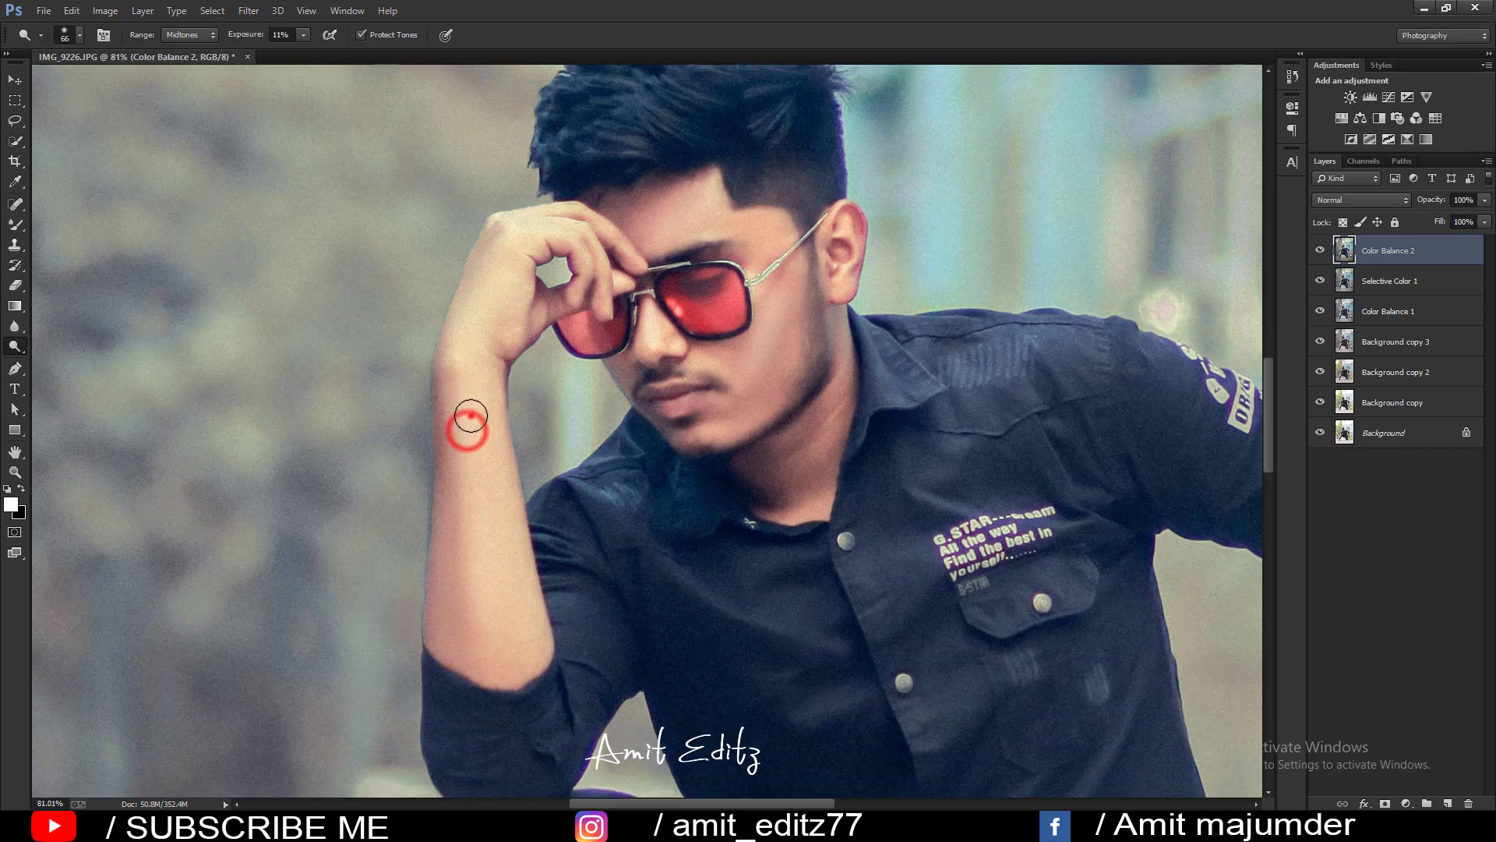
scroll(467, 417, down, 3)
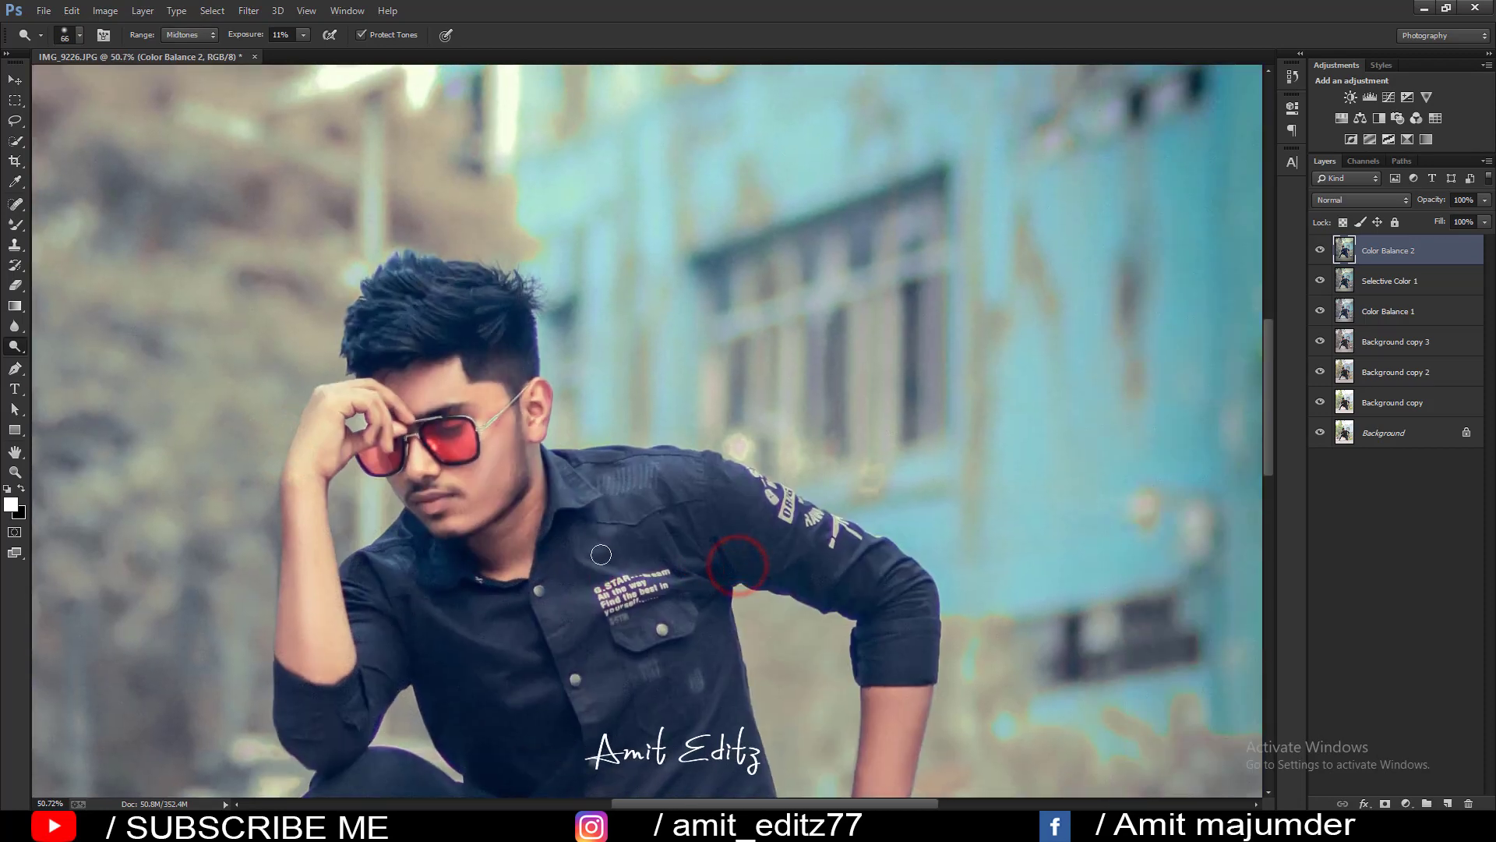
scroll(456, 536, up, 1)
Burn the shadows on the jaw, neck, shirt sleeve, cuff and hand.
click(548, 477)
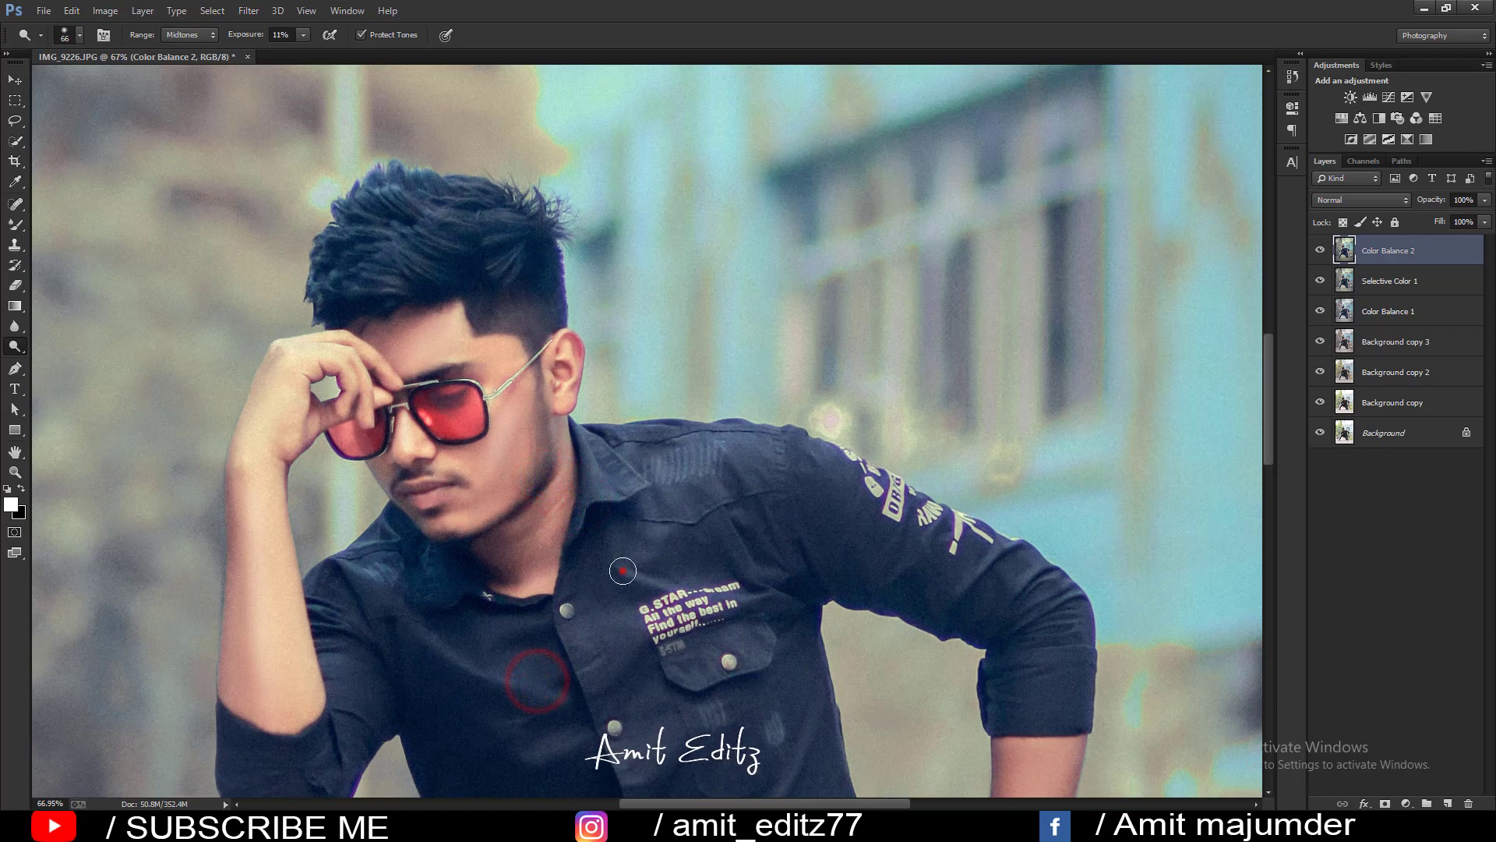
drag(821, 505, 606, 387)
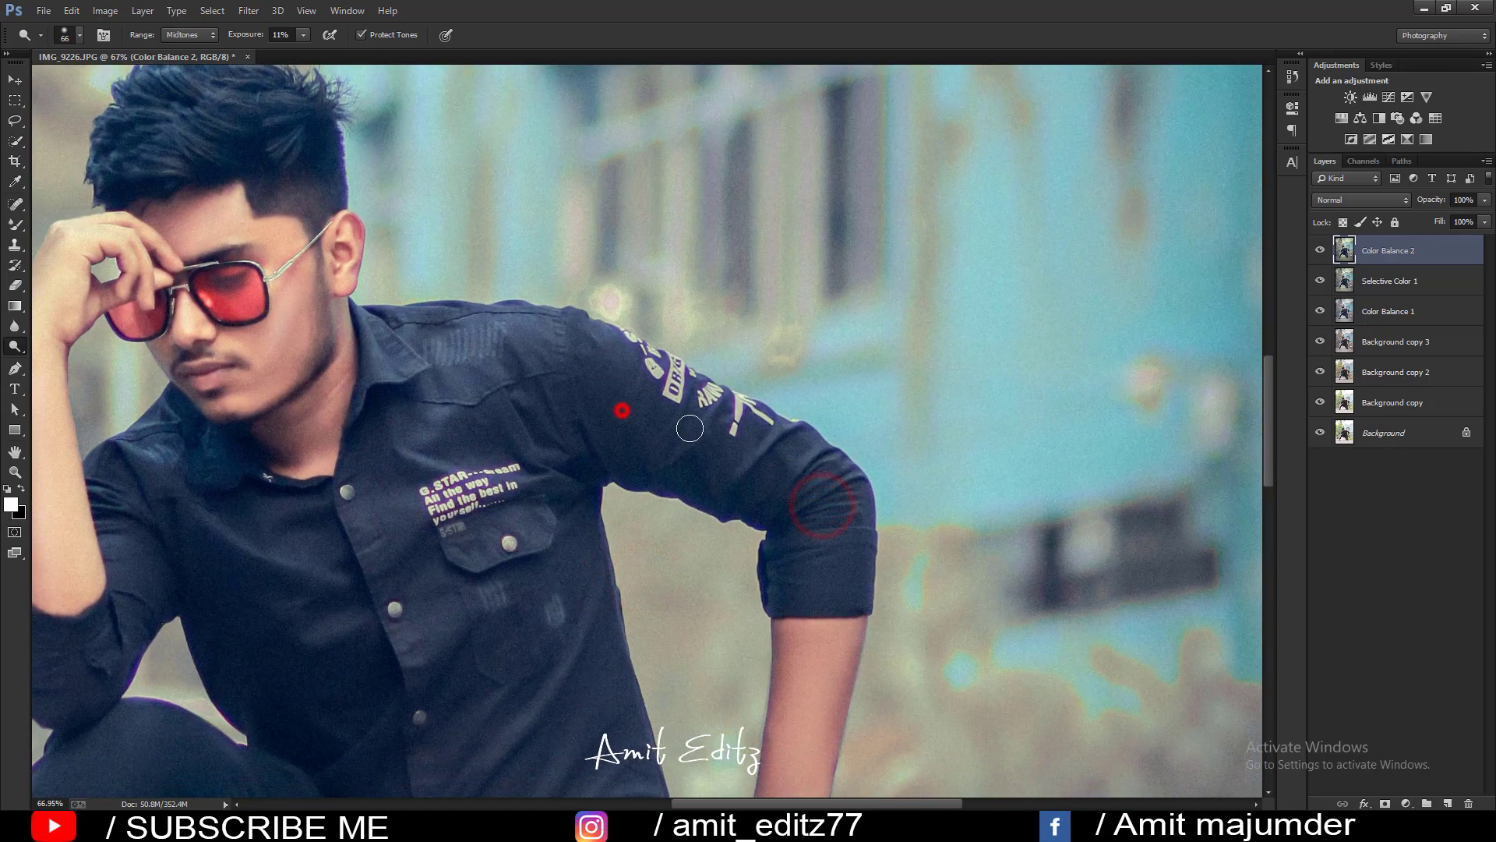
click(695, 403)
click(775, 451)
drag(812, 672, 815, 450)
click(827, 350)
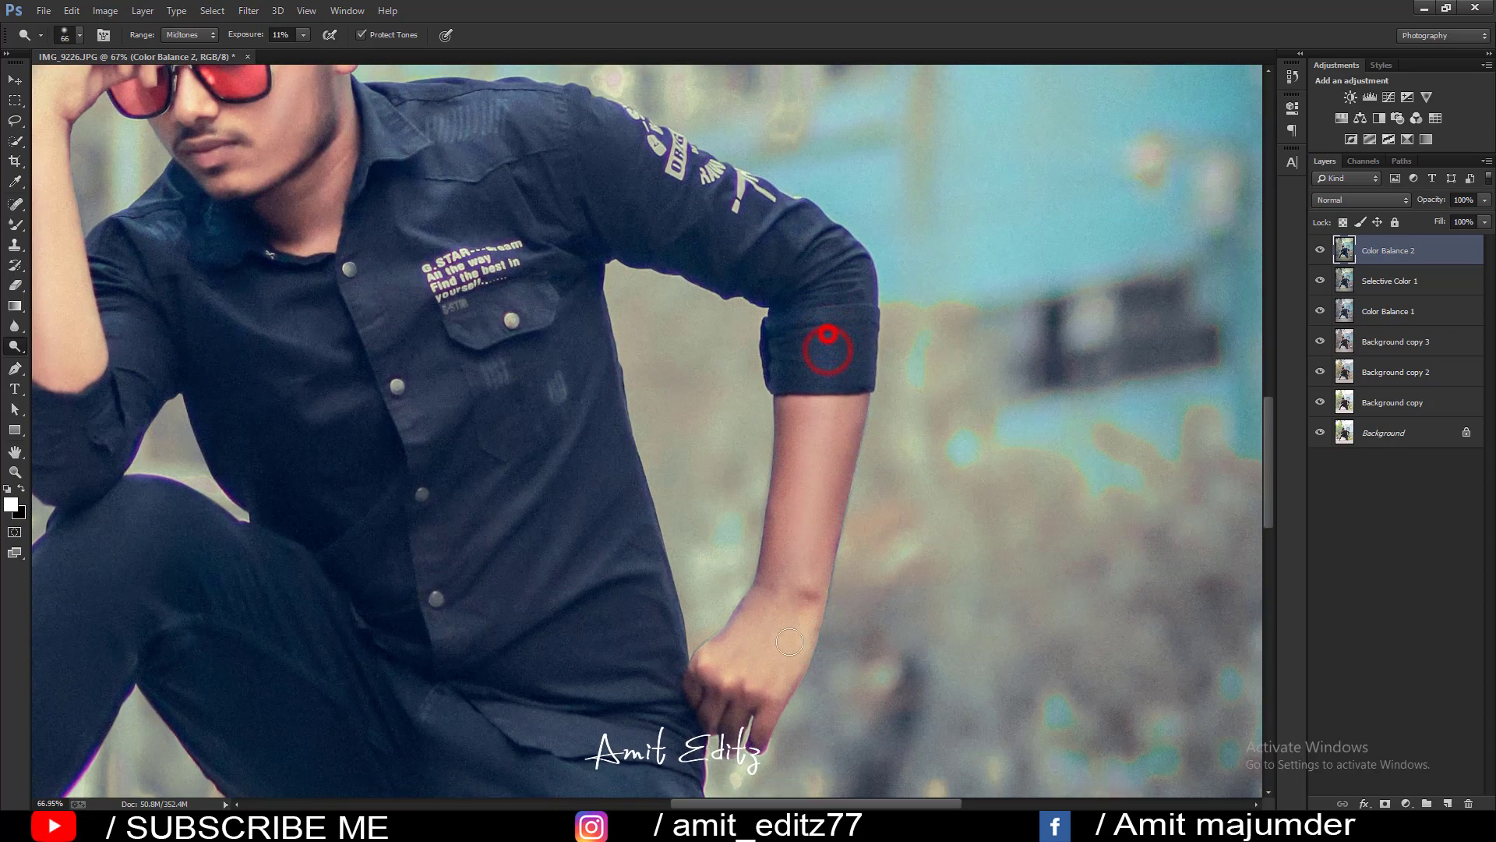
click(758, 684)
drag(468, 561, 637, 577)
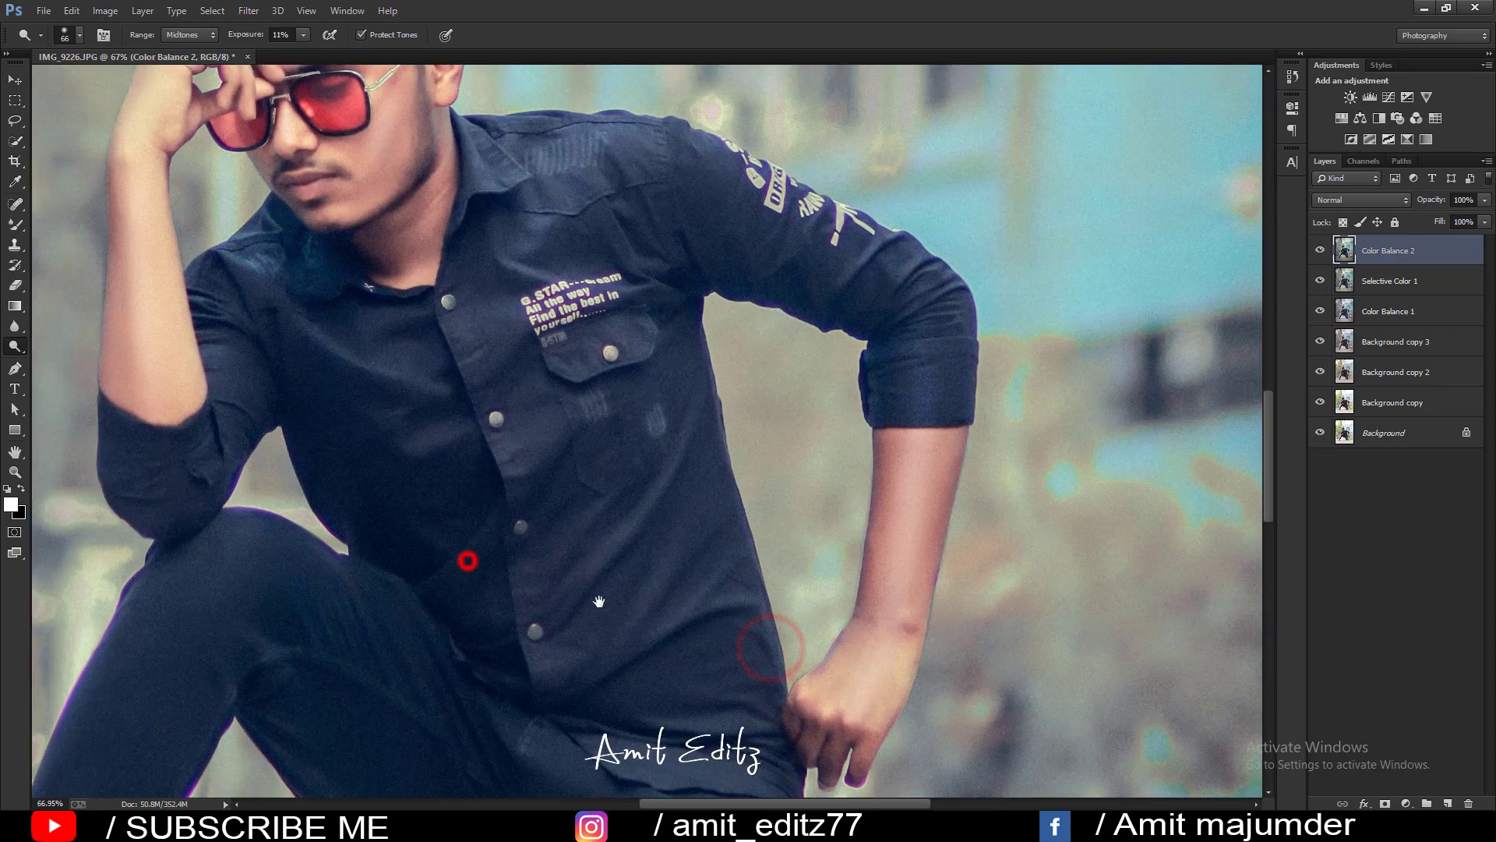
With a smaller brush, burn the shirt-front folds, buttons and collar area.
click(612, 595)
click(721, 437)
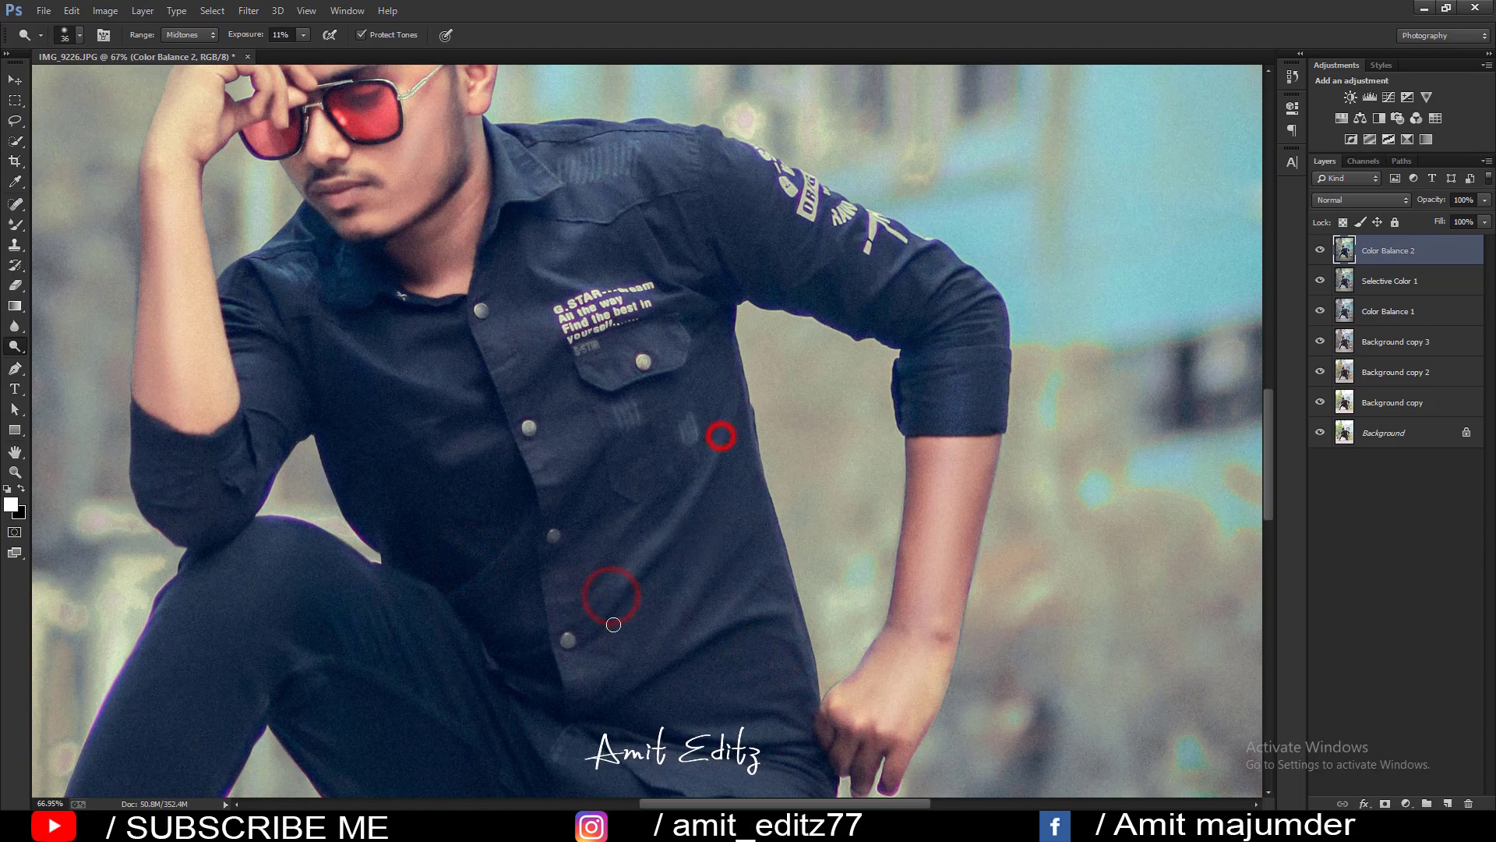
click(699, 571)
click(745, 615)
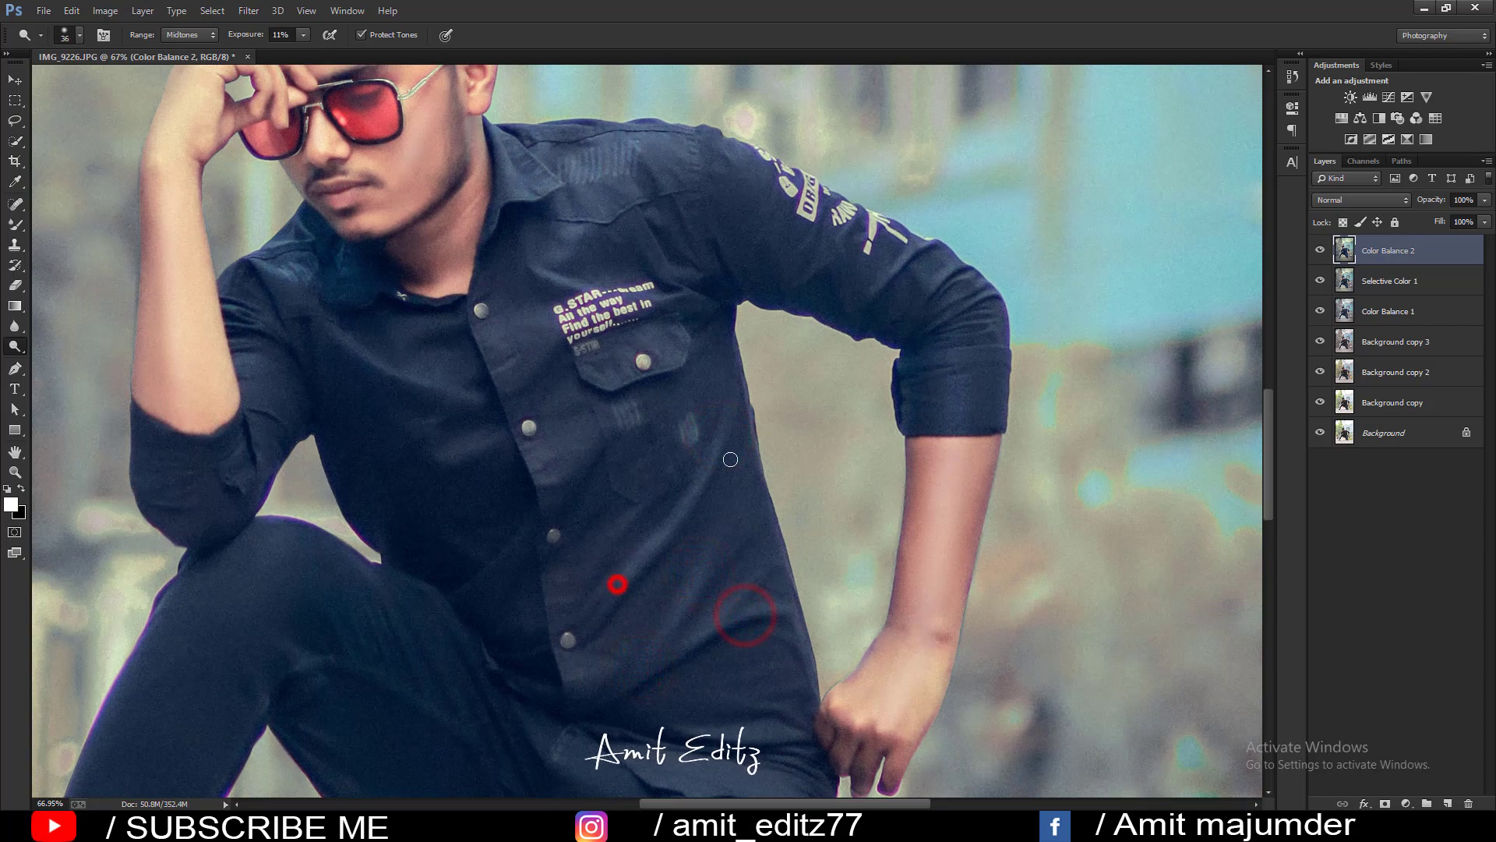
click(711, 505)
click(542, 508)
click(559, 479)
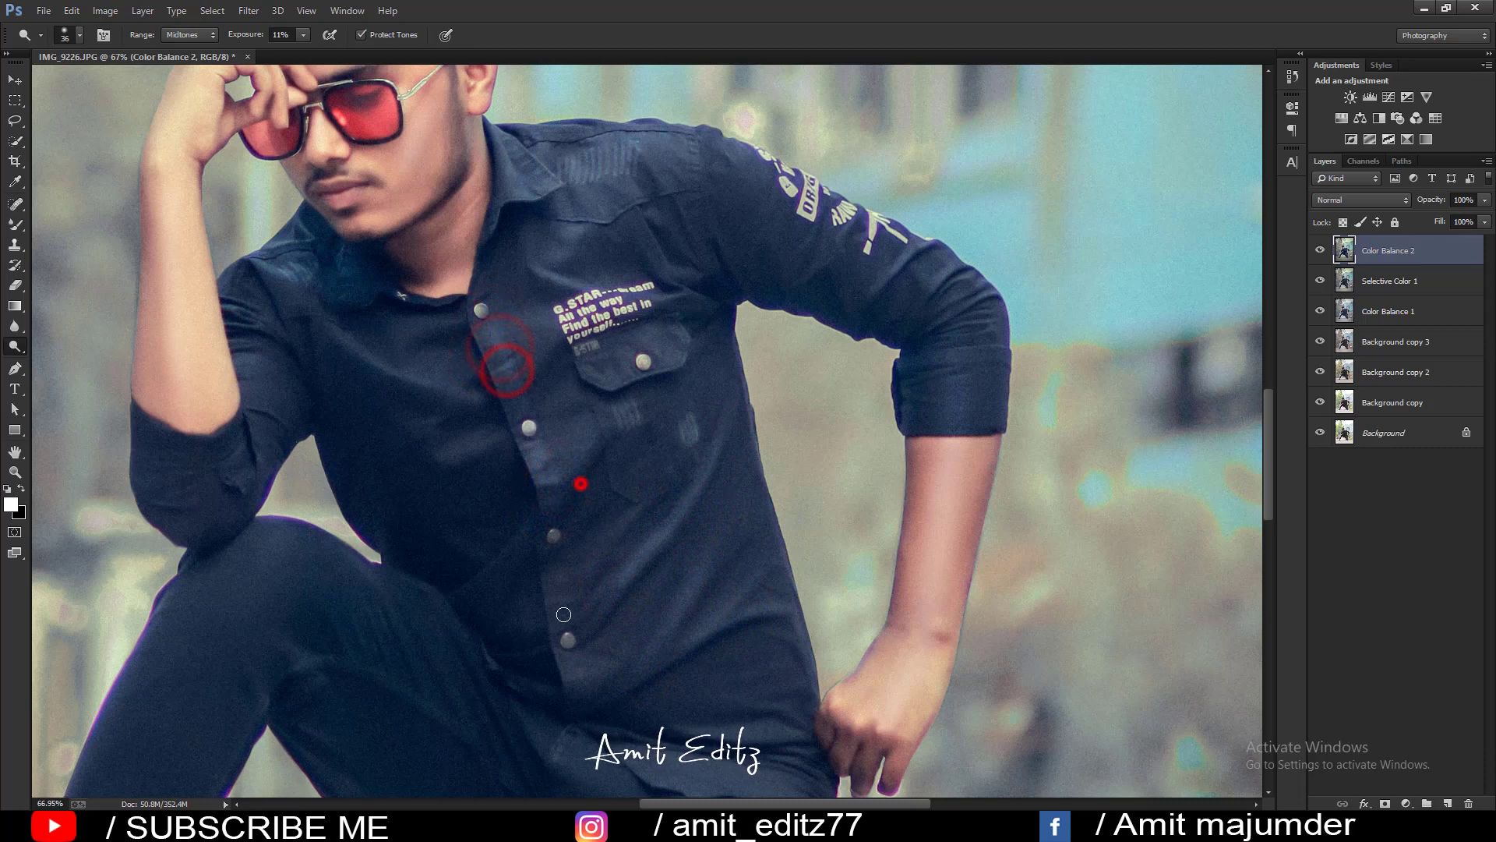
click(491, 446)
click(373, 426)
click(452, 389)
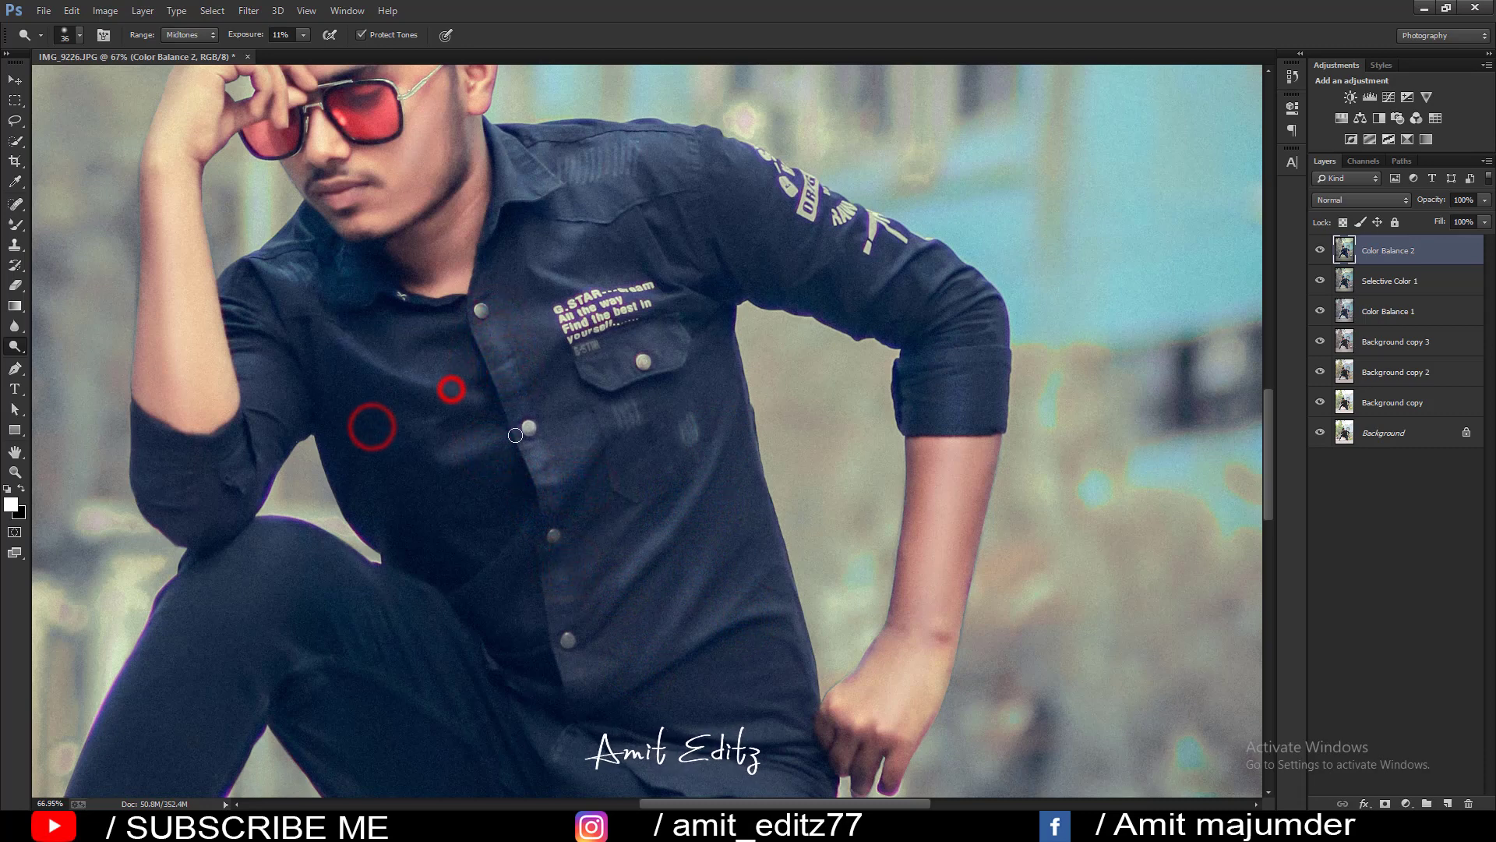
click(527, 481)
Burn the trouser leg, upper arm, knee and thigh shadows.
click(532, 535)
drag(347, 729, 518, 527)
click(507, 575)
click(498, 611)
click(452, 449)
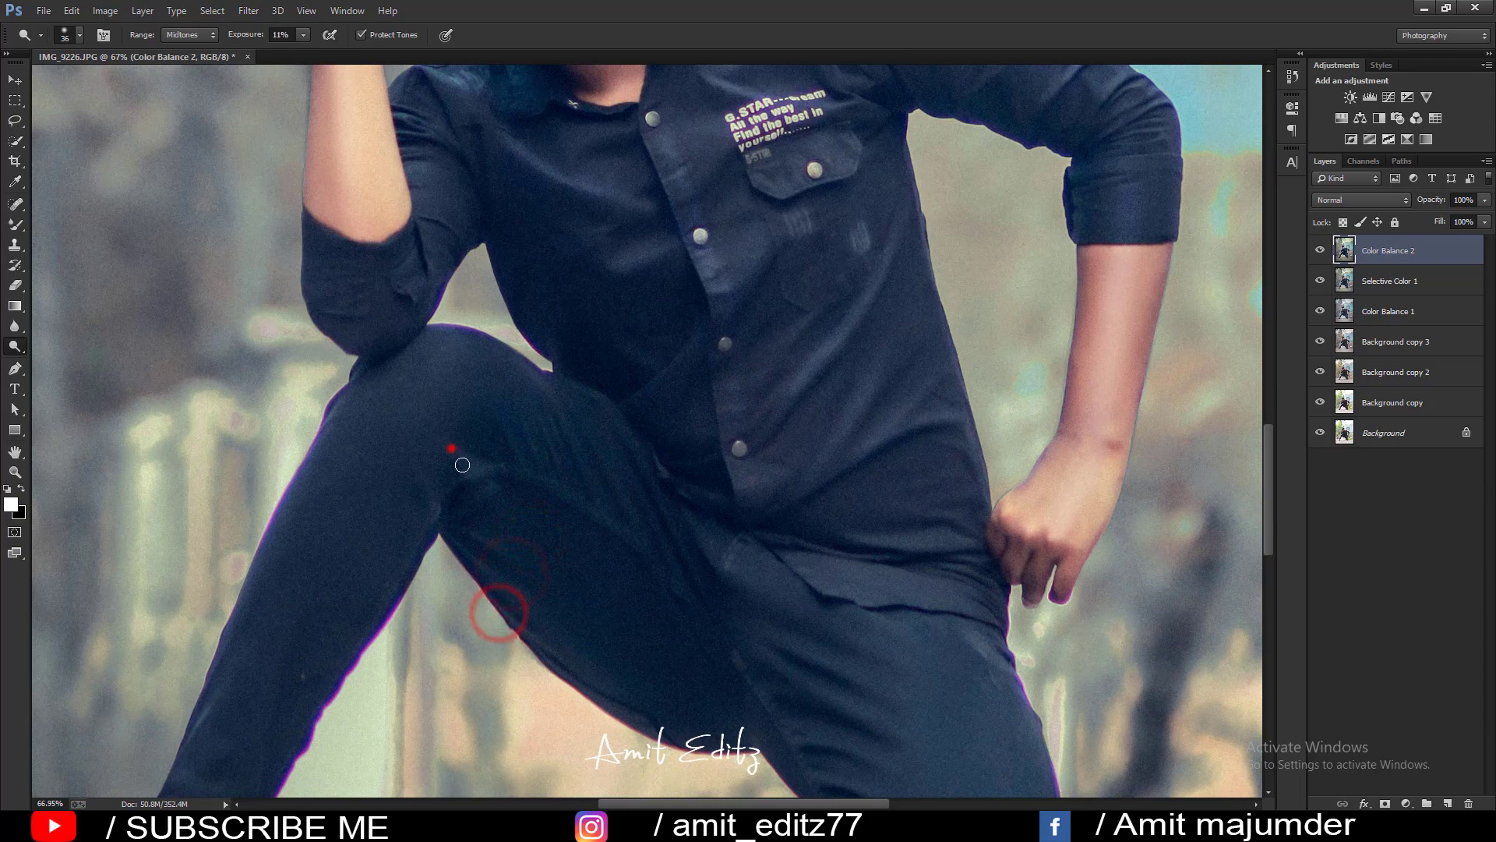
click(448, 501)
click(358, 194)
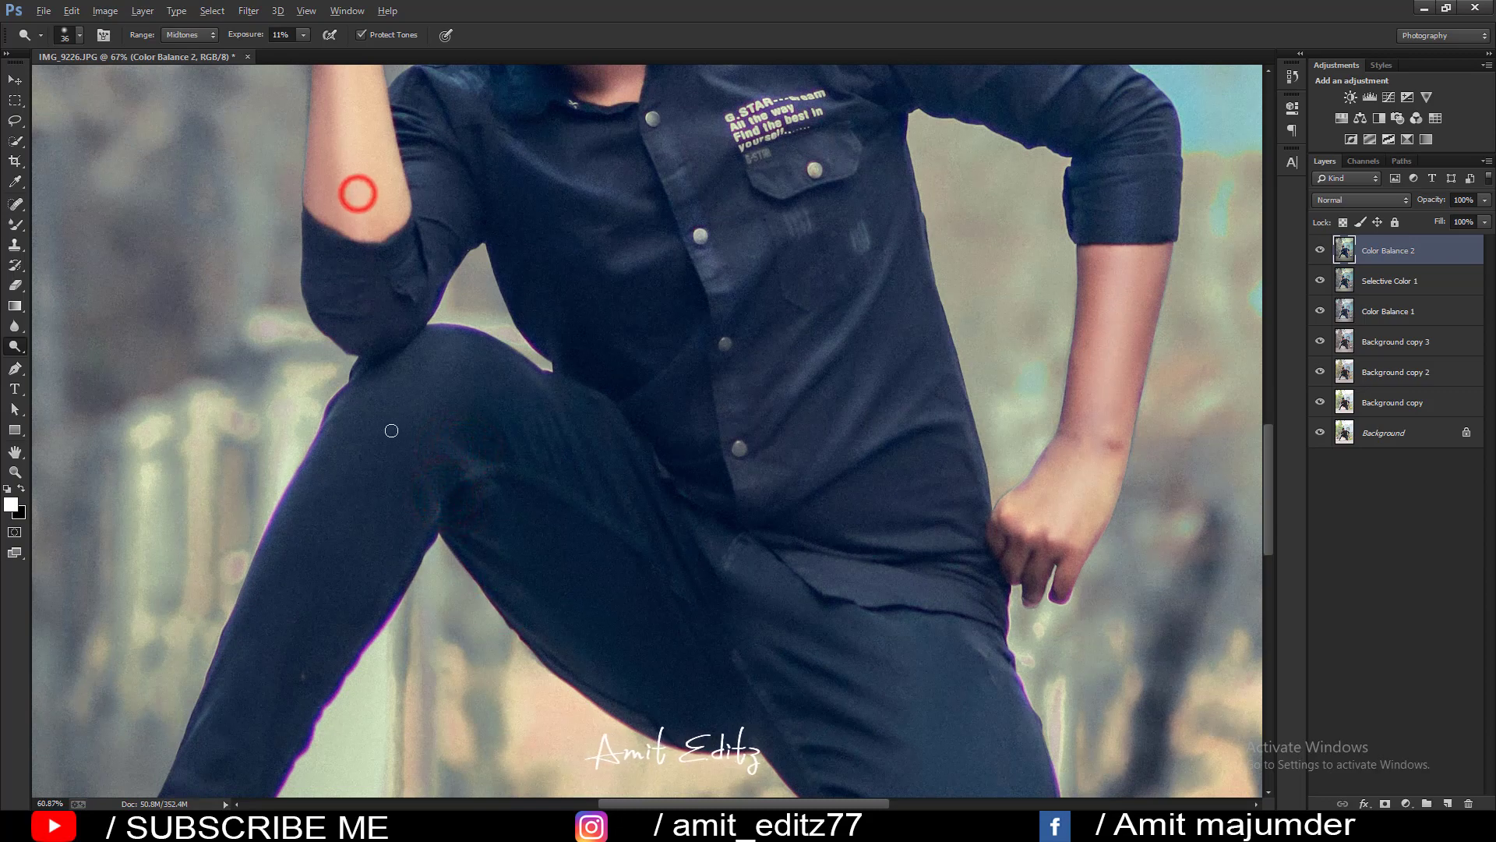
scroll(391, 430, down, 2)
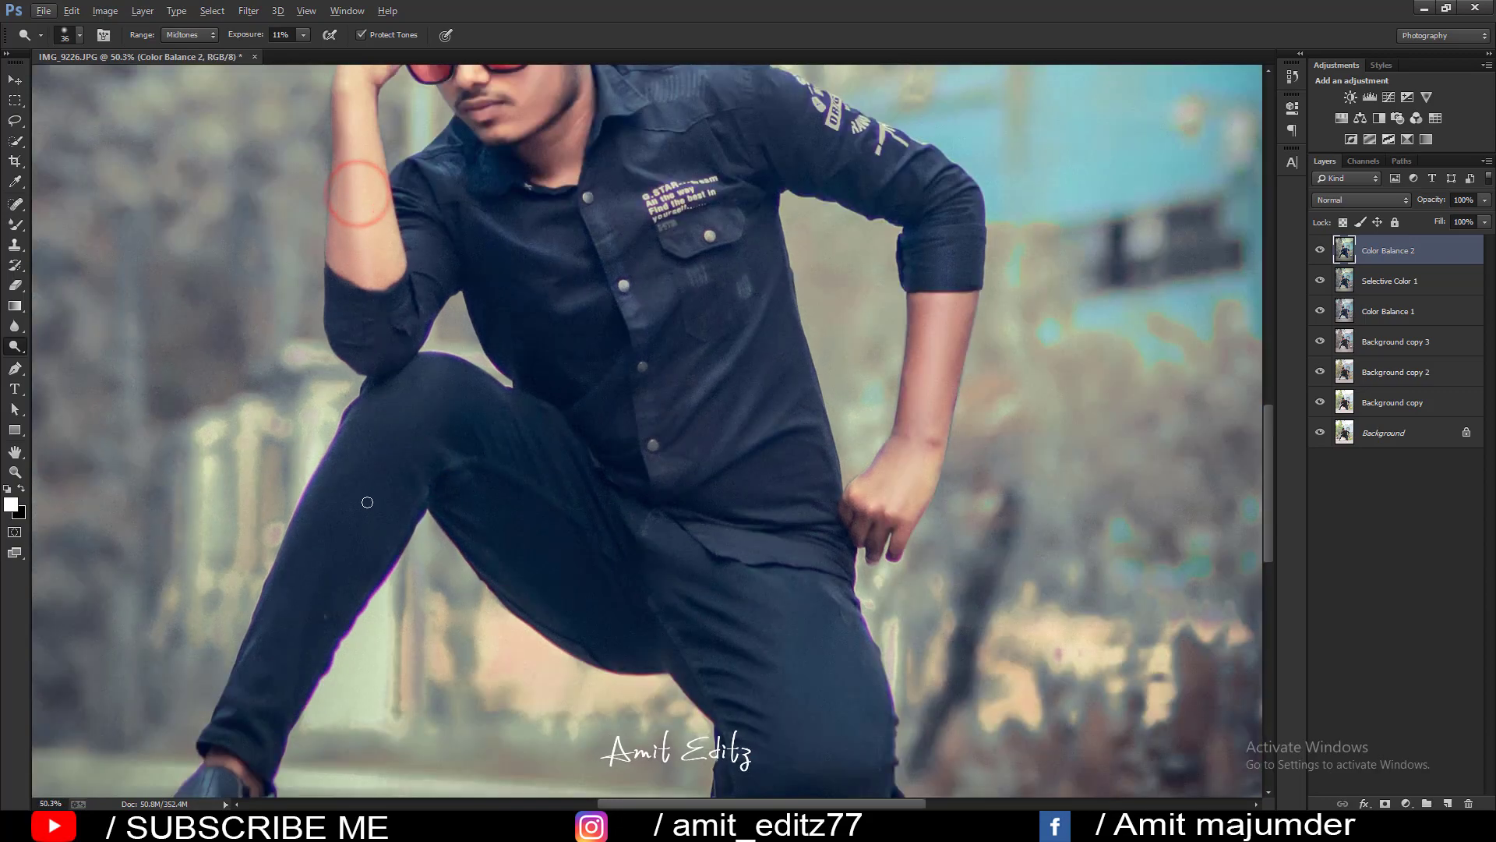
click(428, 377)
click(391, 418)
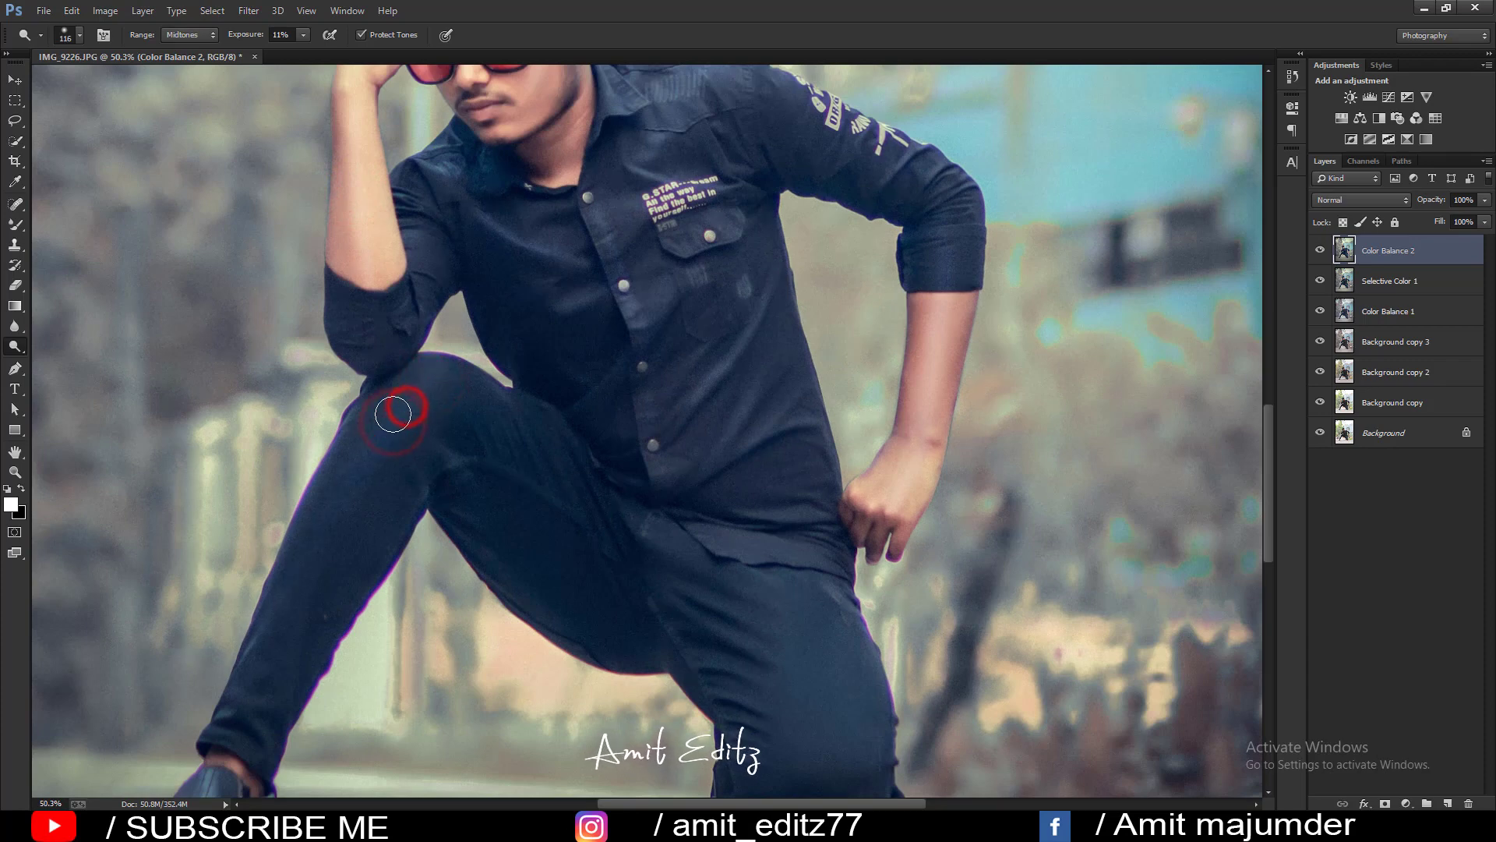
Burn the shirt hem and the shoe, then fit the photo on screen.
drag(428, 624, 306, 429)
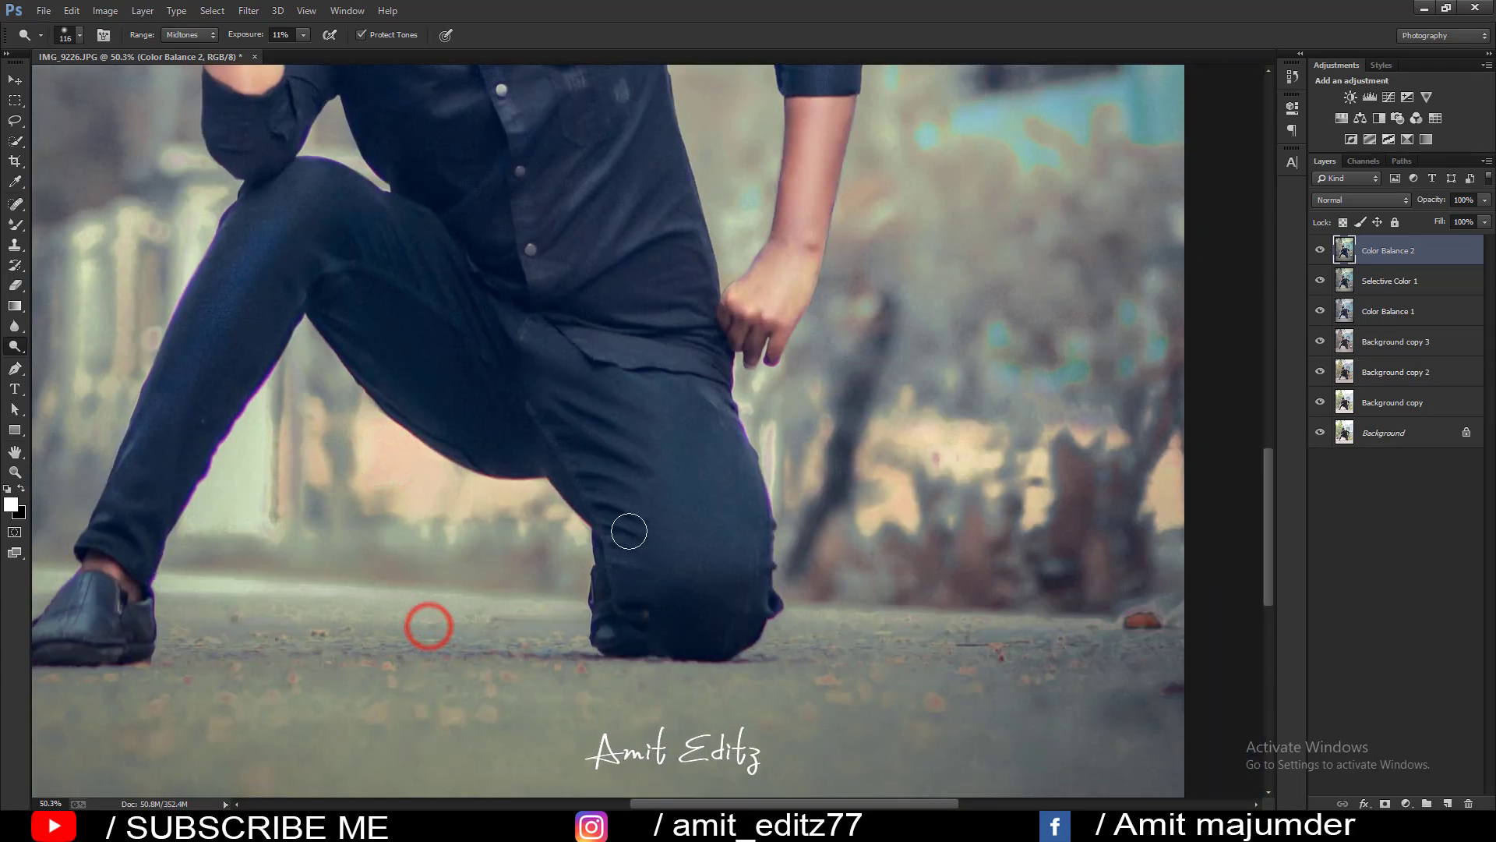
drag(690, 434, 744, 717)
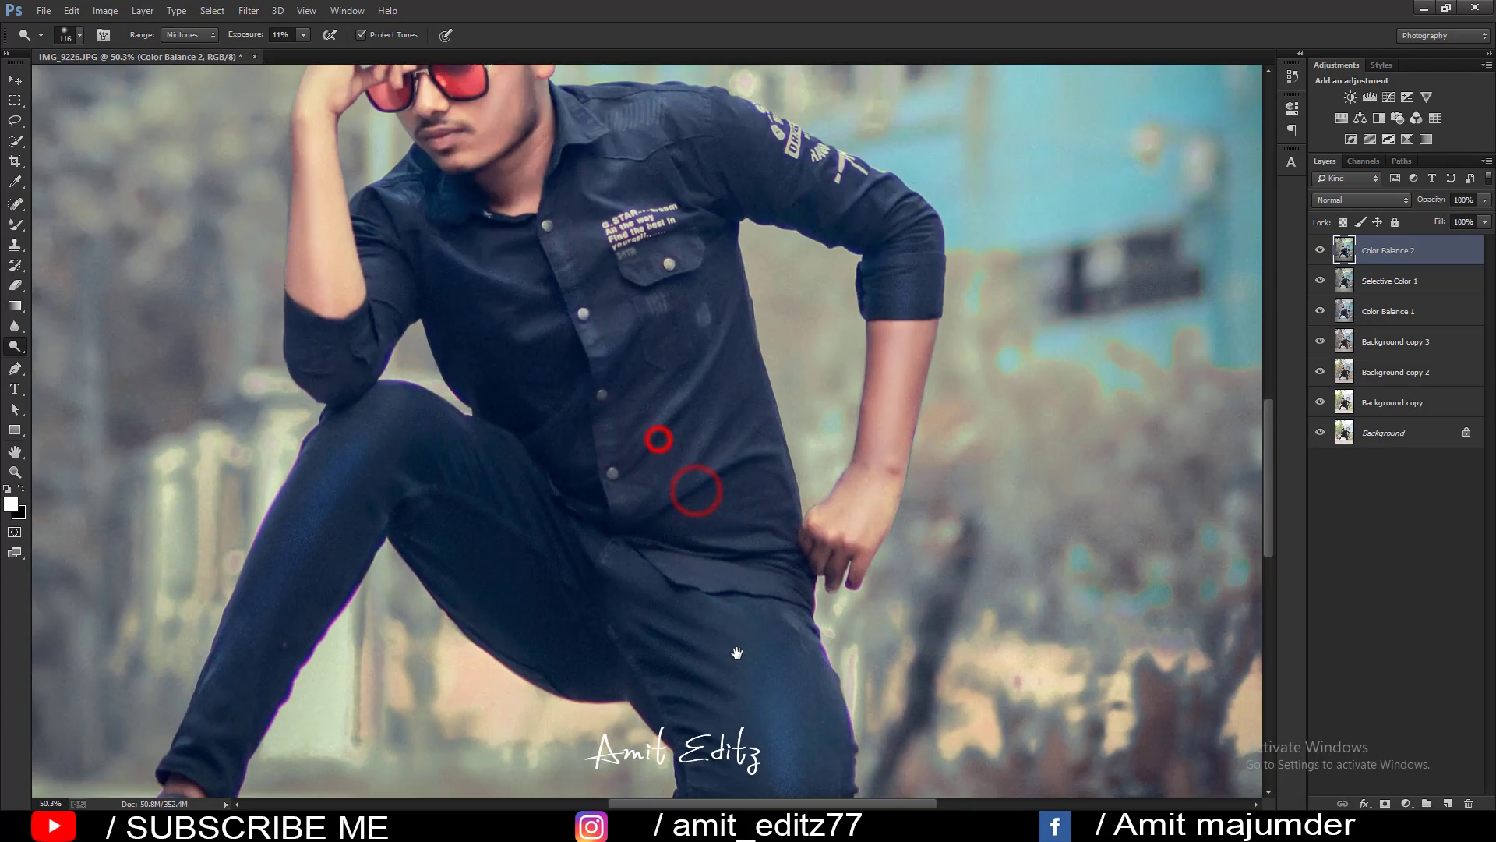
click(639, 585)
click(618, 562)
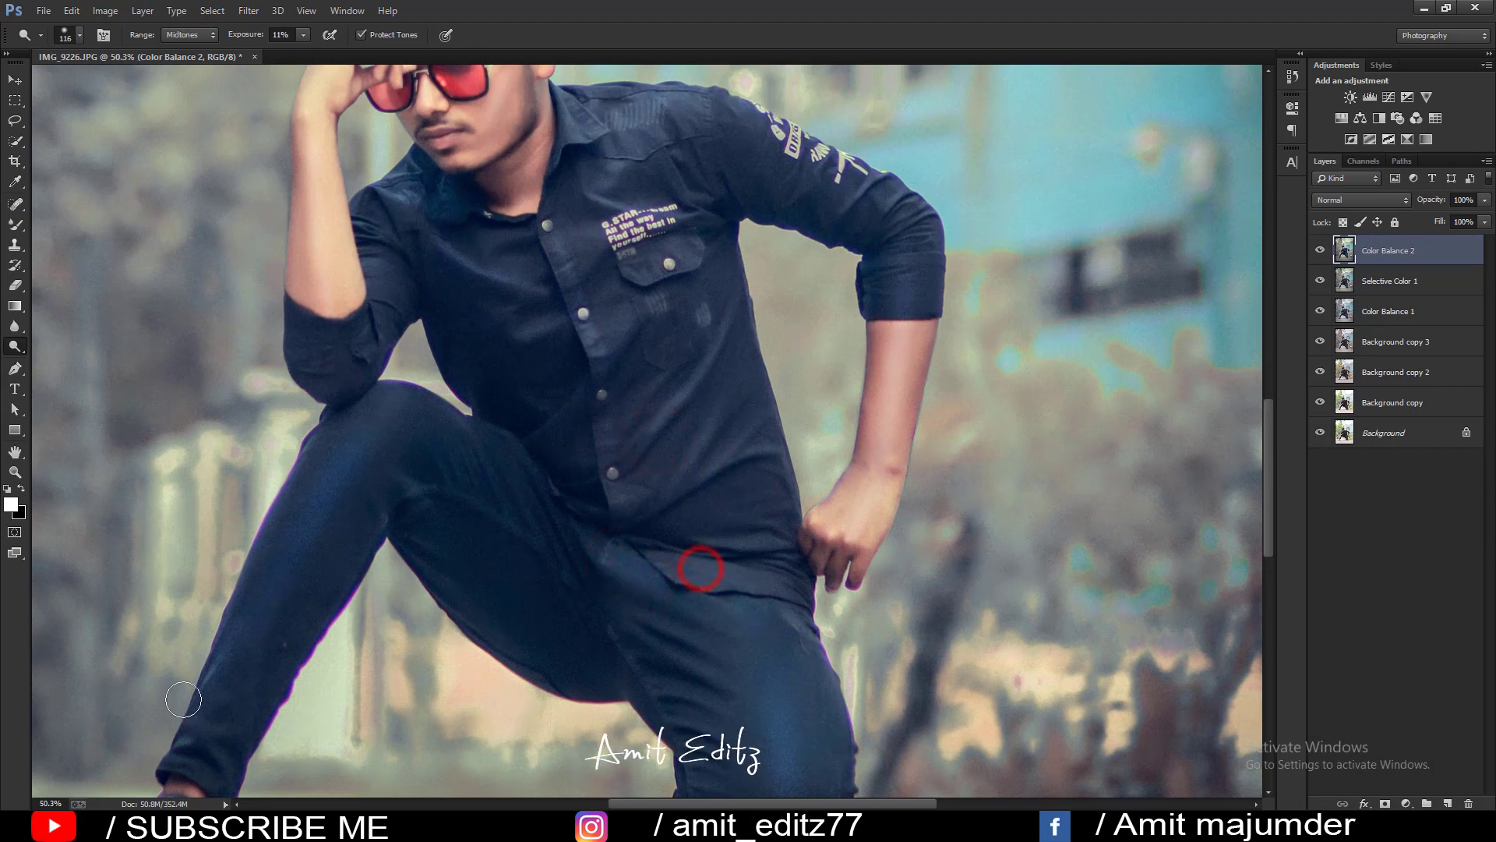
scroll(184, 700, down, 2)
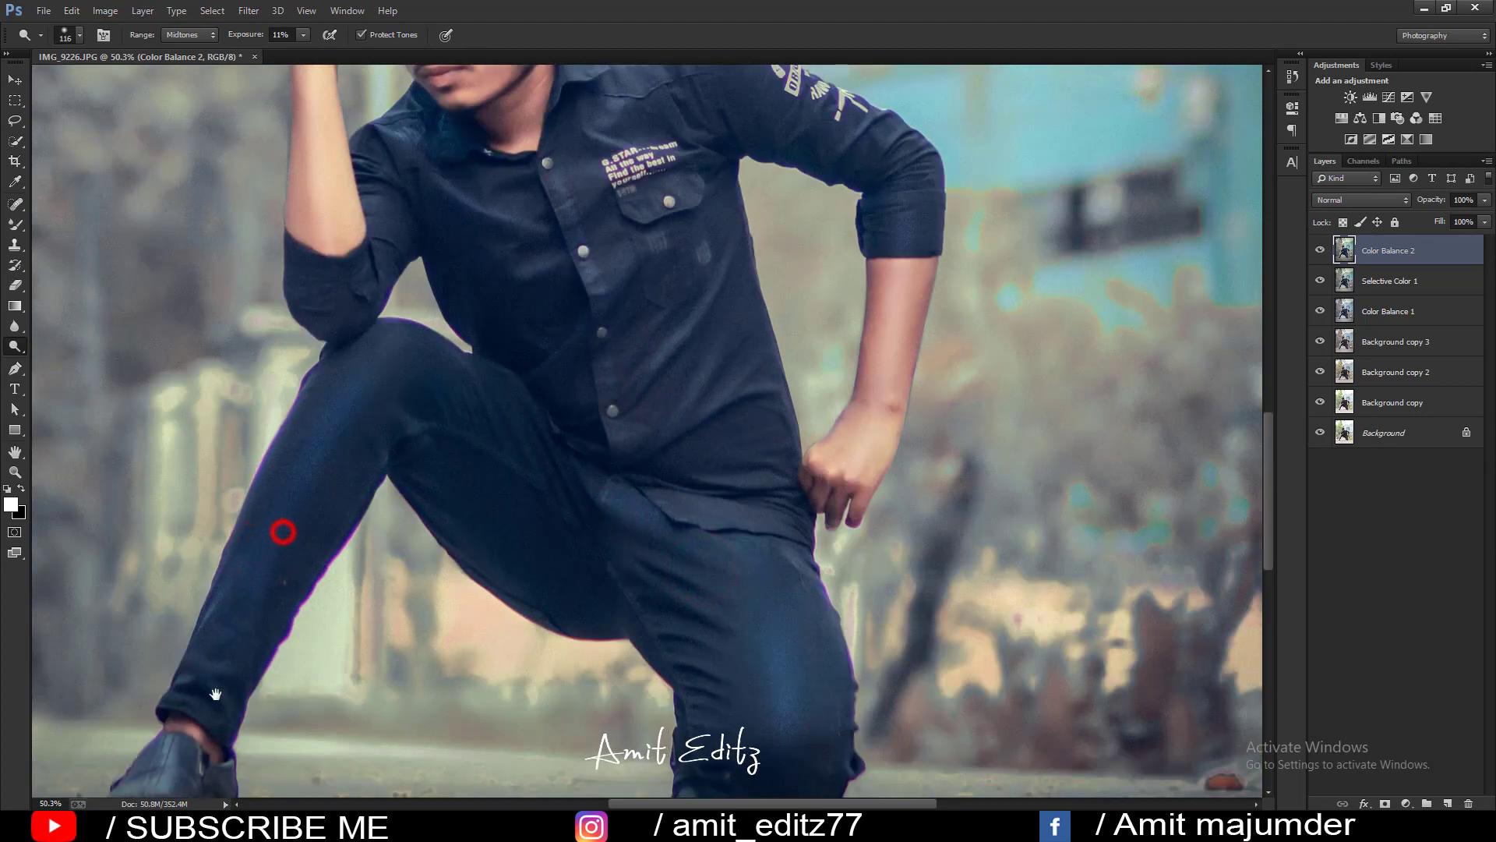
drag(237, 653, 369, 404)
click(317, 485)
key(ctrl+0)
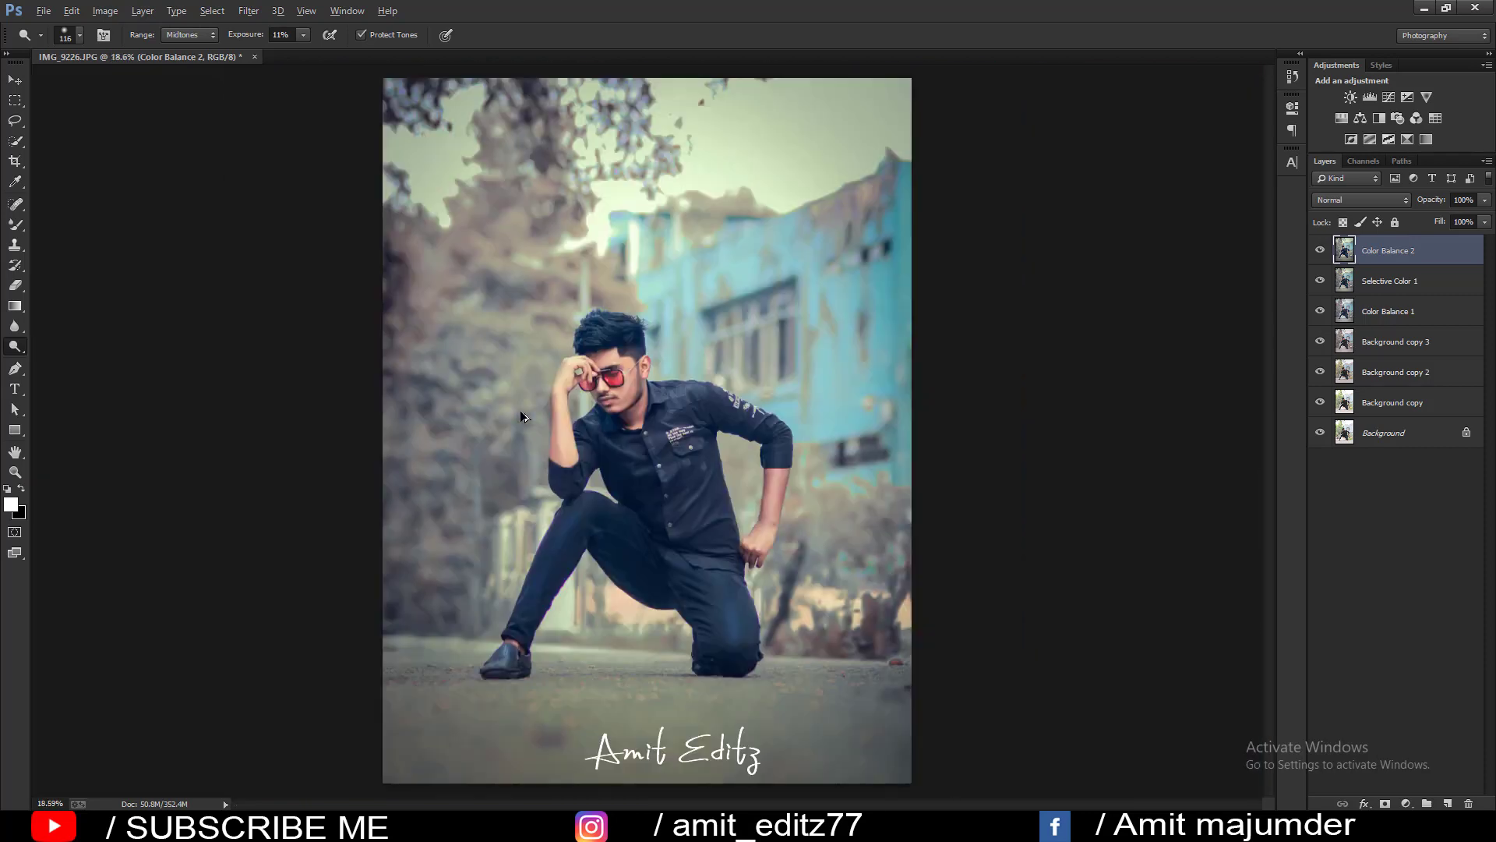
Dodge the shirt shoulder and highlights near the shirt pocket.
scroll(764, 413, up, 2)
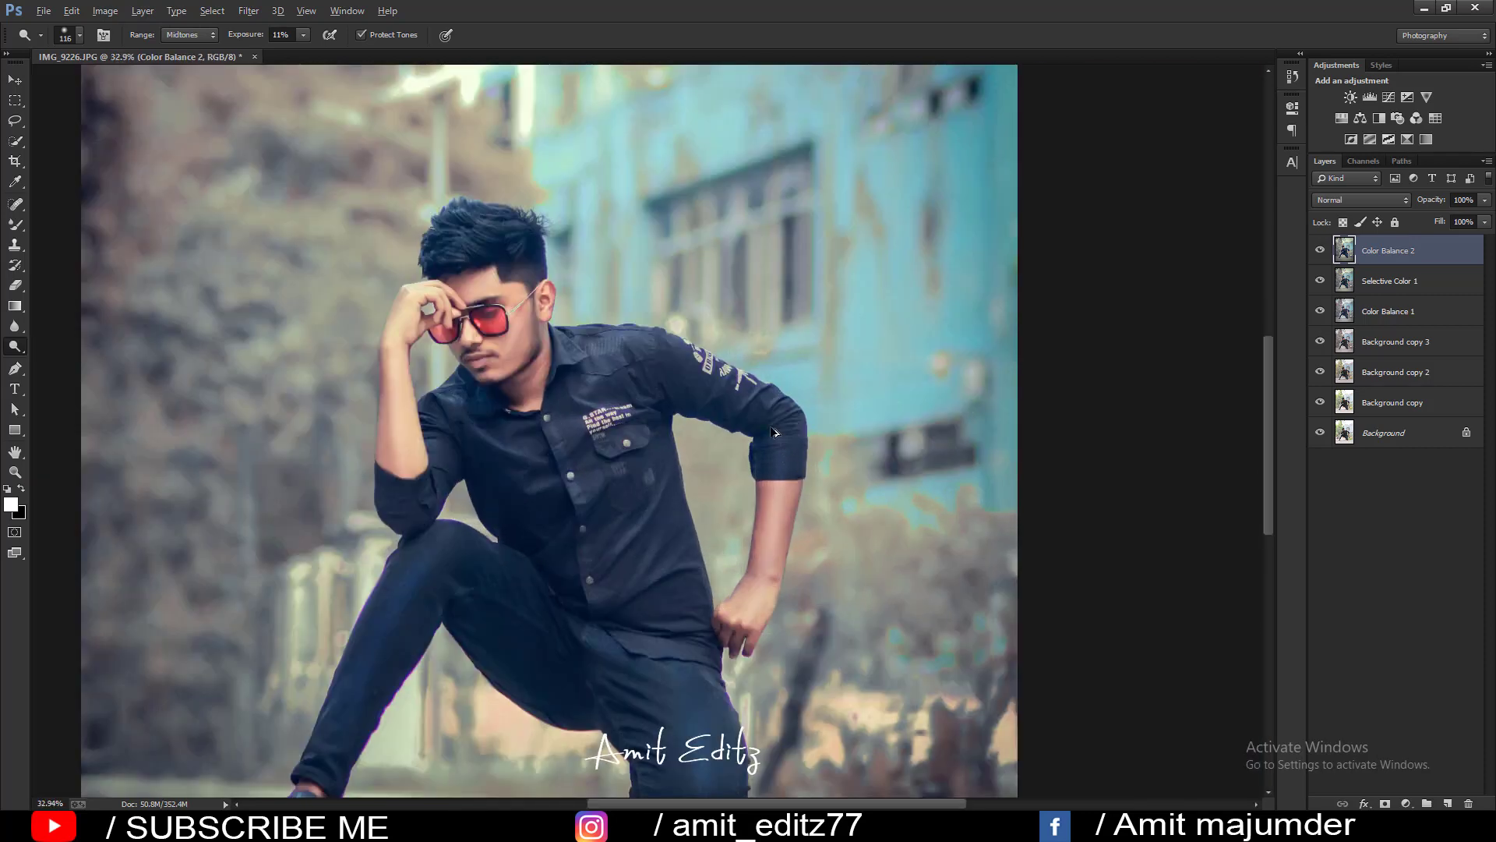
scroll(775, 428, up, 2)
scroll(749, 468, up, 1)
click(681, 503)
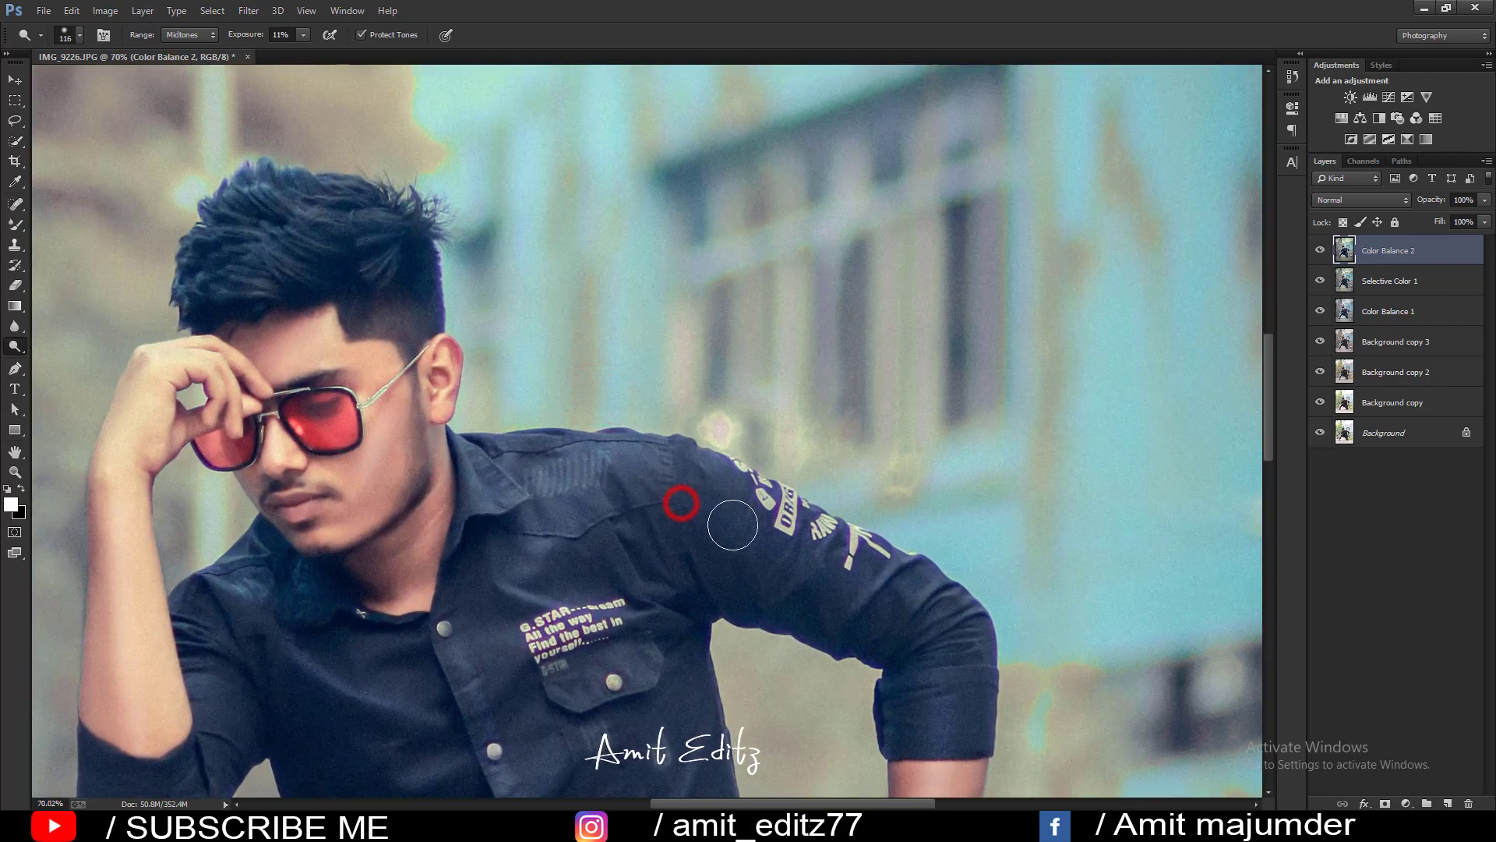
drag(886, 592, 868, 591)
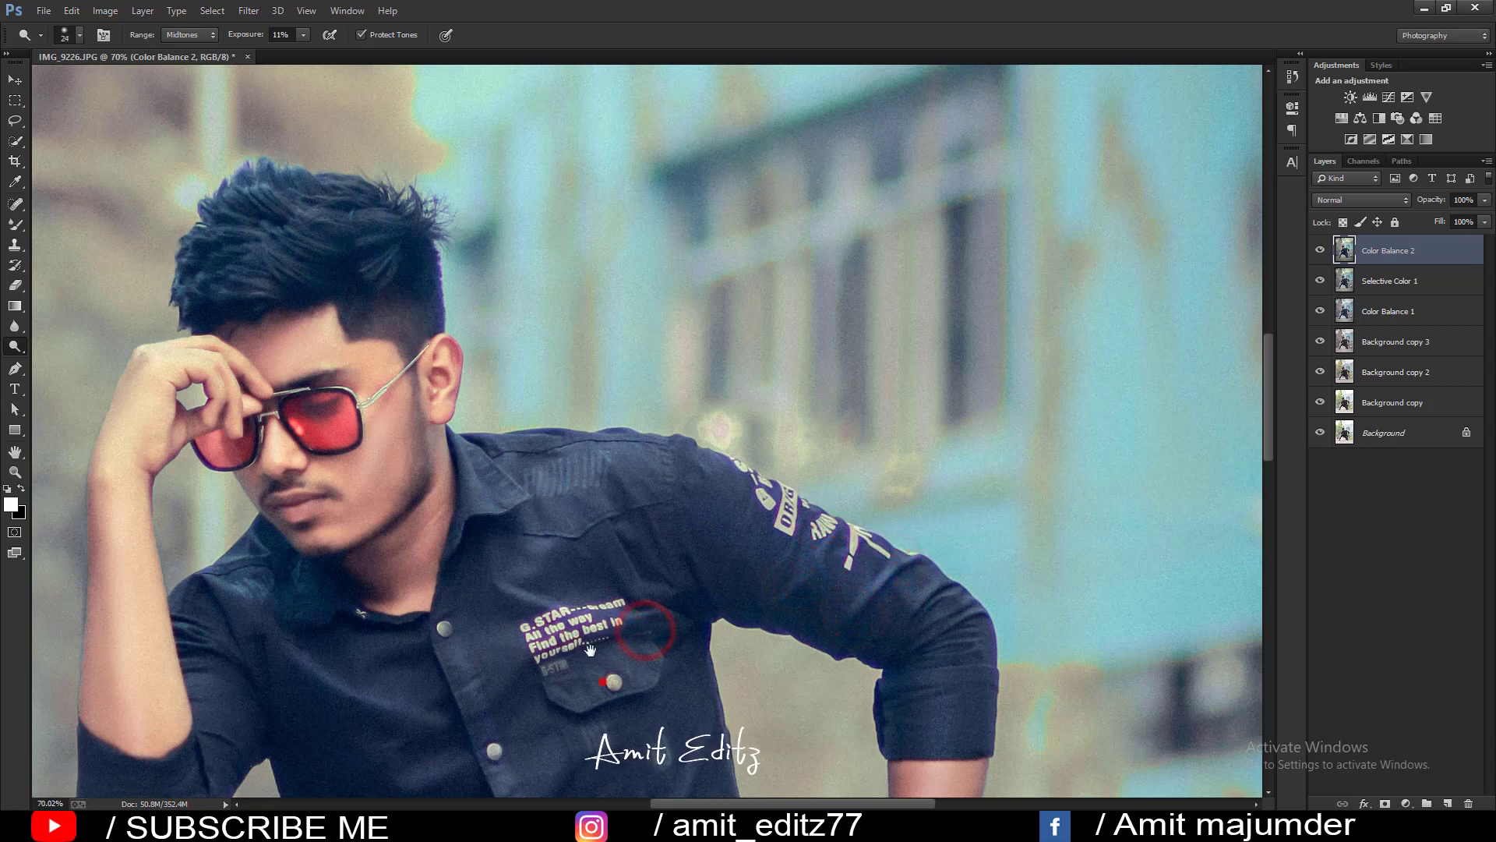
mouse_move(603, 682)
mouse_down()
mouse_move(682, 466)
mouse_move(726, 520)
mouse_up()
click(787, 518)
click(740, 445)
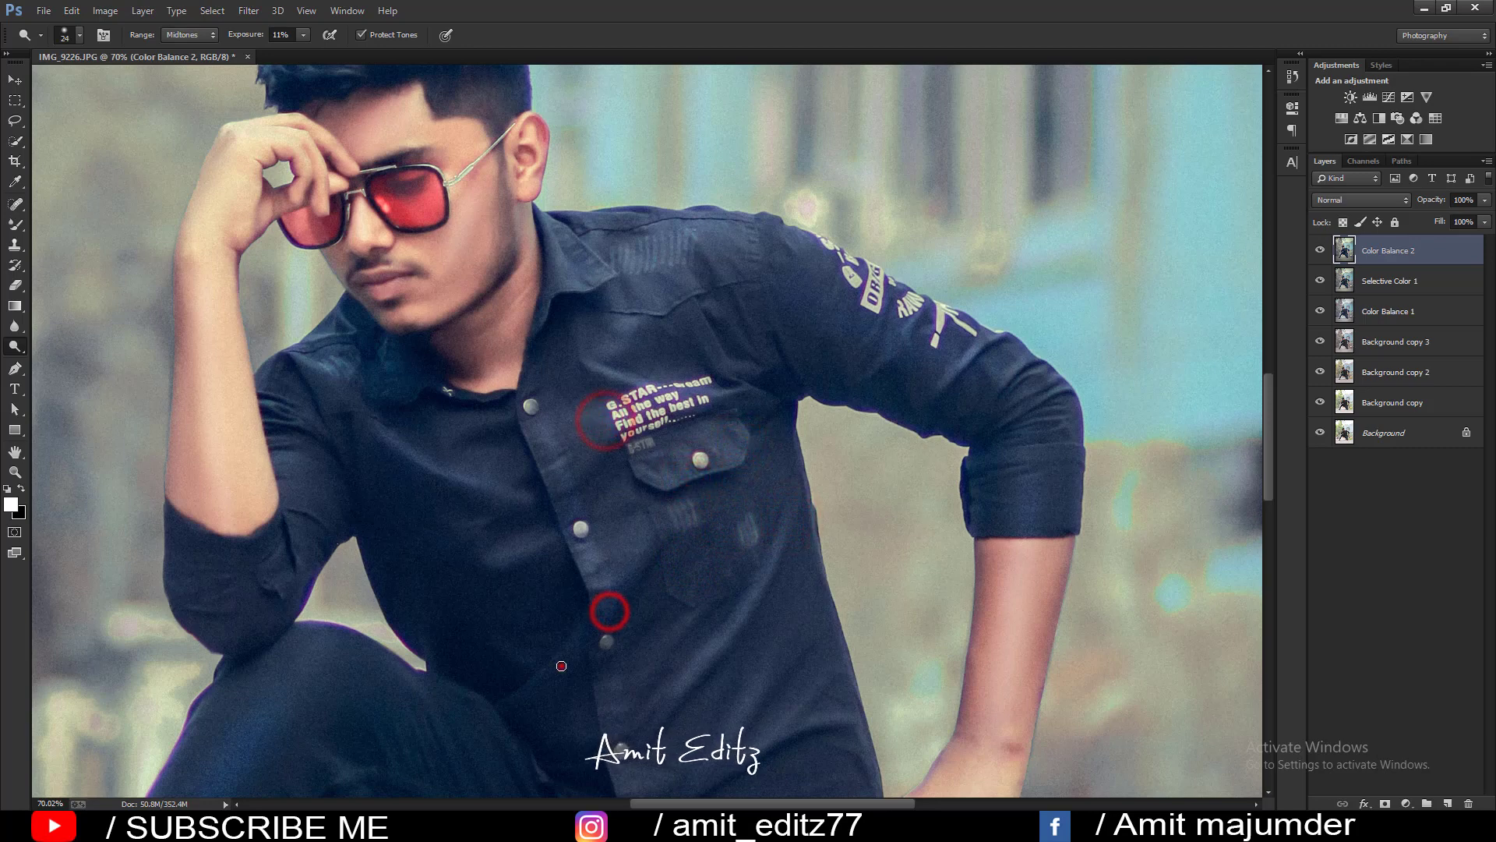
Dodge highlights on the shirt front and the left sleeve fold.
drag(548, 655, 516, 669)
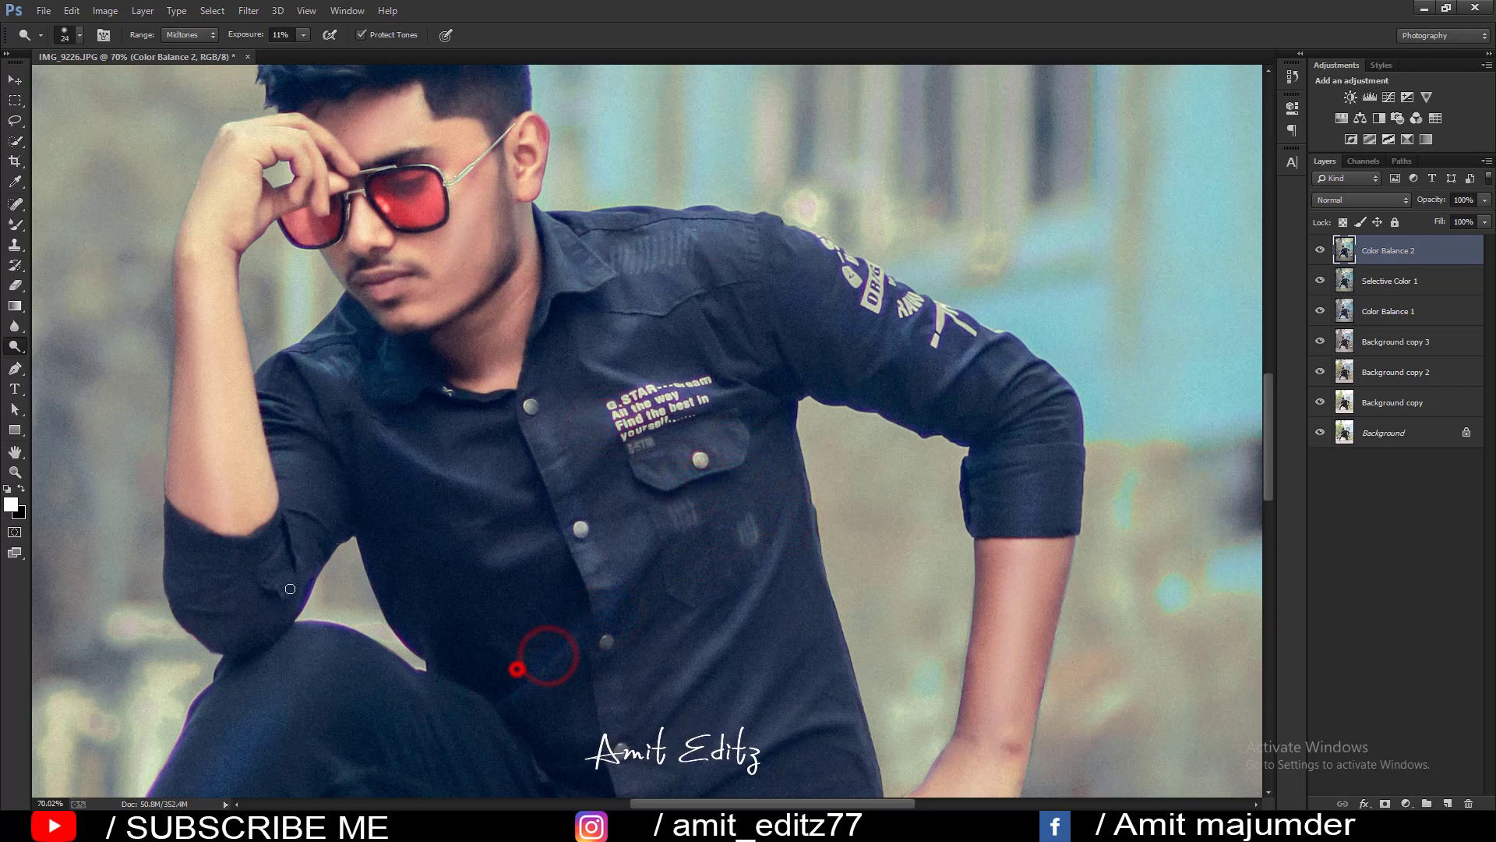
drag(260, 600, 237, 604)
click(277, 555)
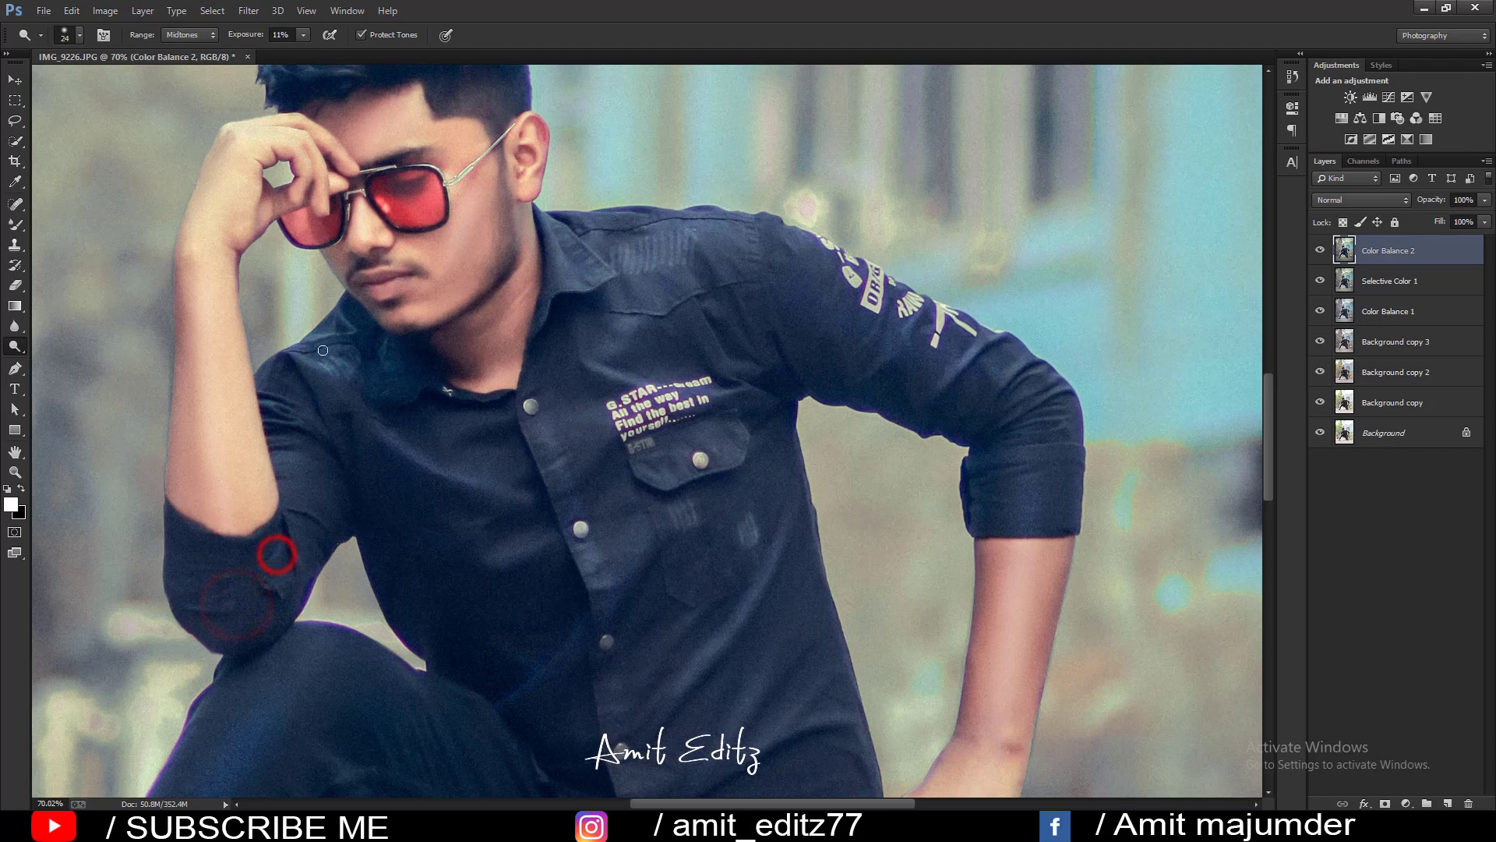
scroll(417, 405, up, 2)
scroll(396, 378, up, 2)
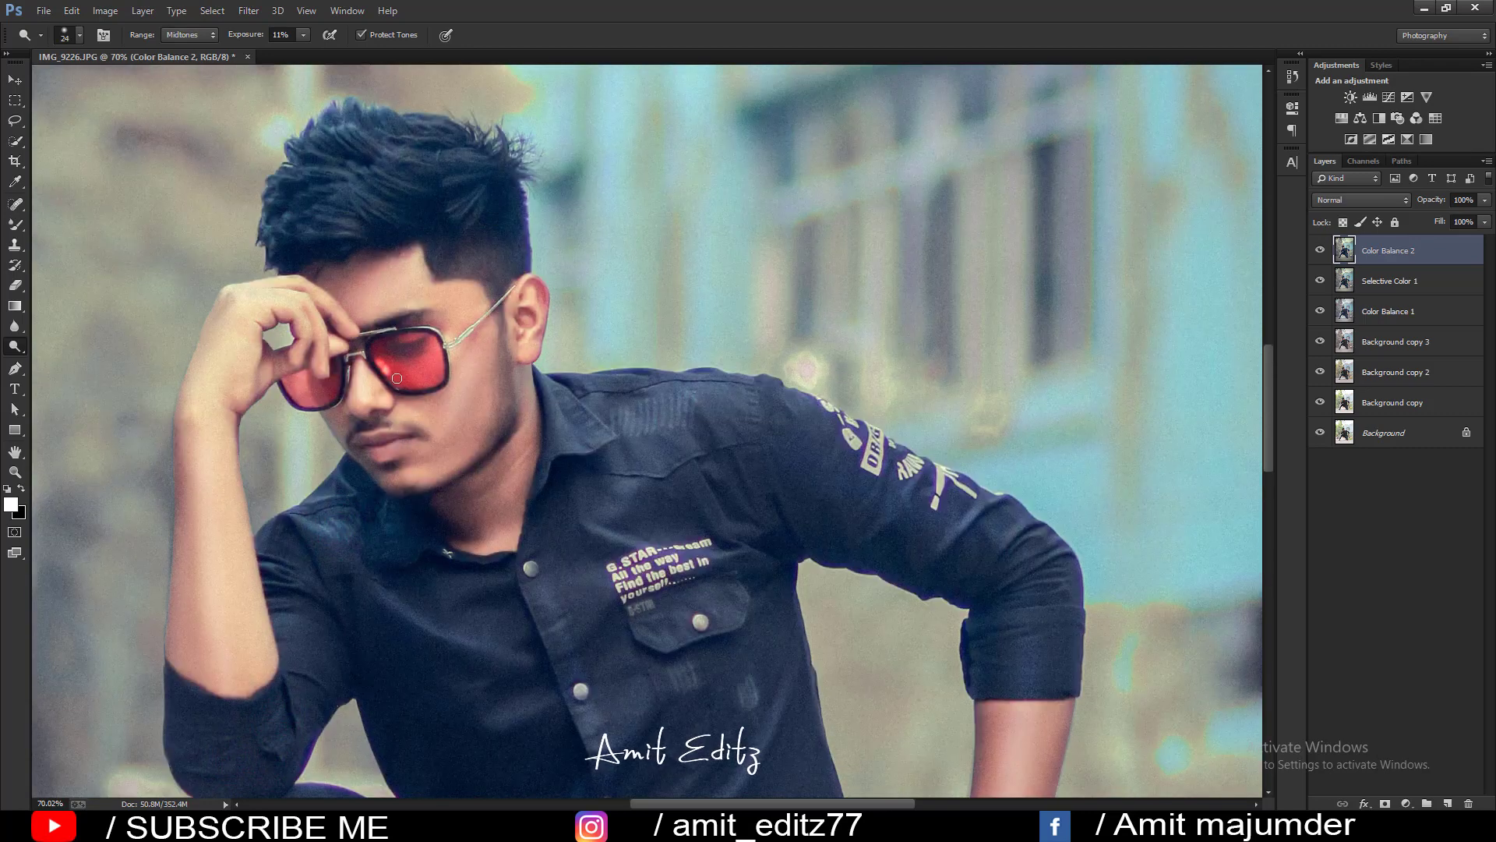
Dodge the hand and wrist, then the cheek beside the mouth with a larger brush.
right_click(360, 427)
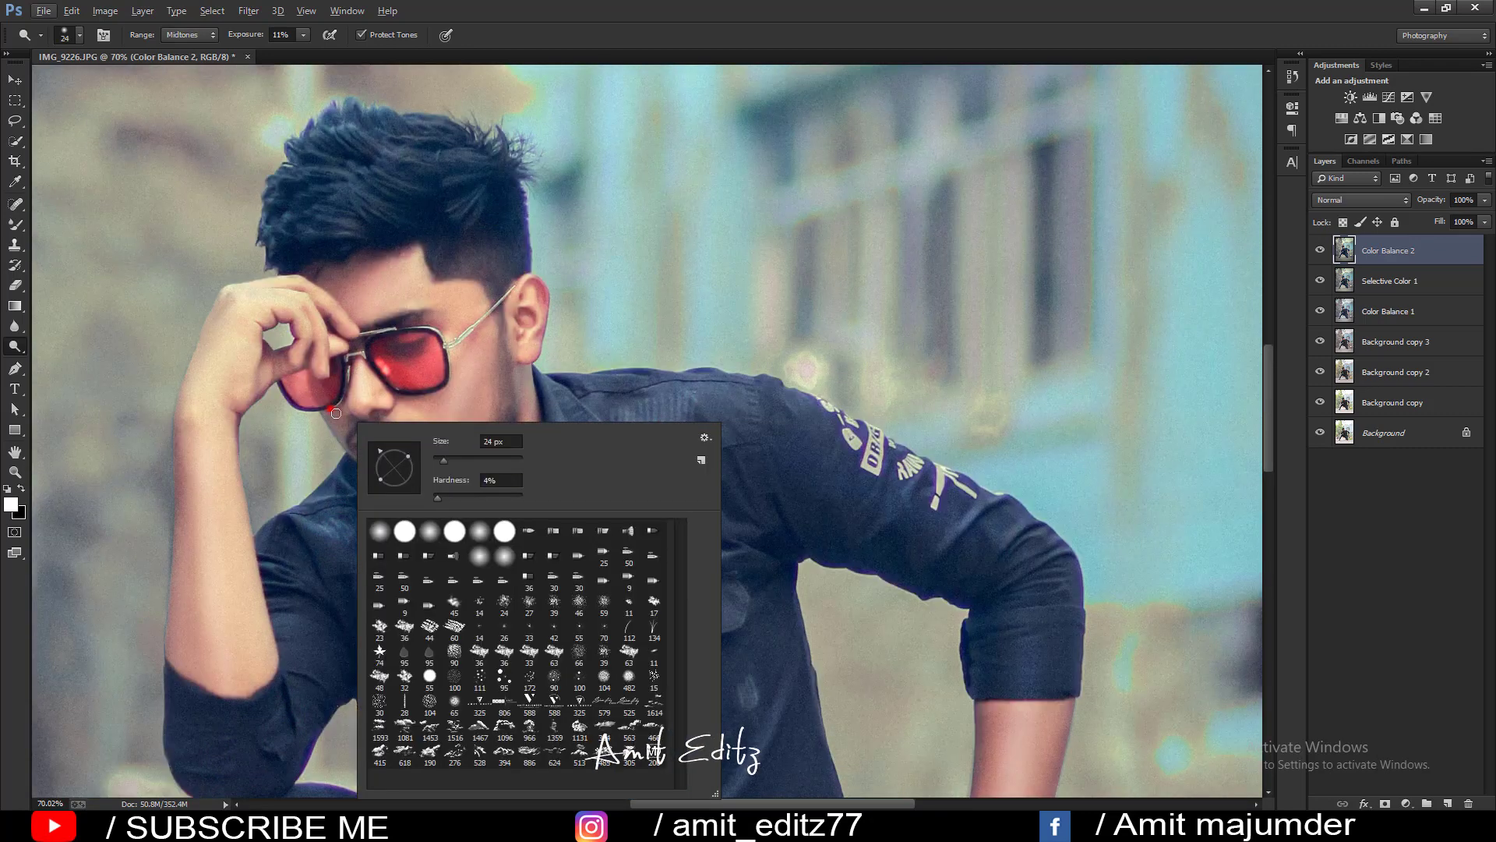
click(336, 413)
mouse_move(227, 347)
mouse_down()
mouse_move(232, 316)
mouse_move(207, 408)
mouse_up()
key(bracketright)
key(bracketright)
key(bracketright)
scroll(208, 405, down, 3)
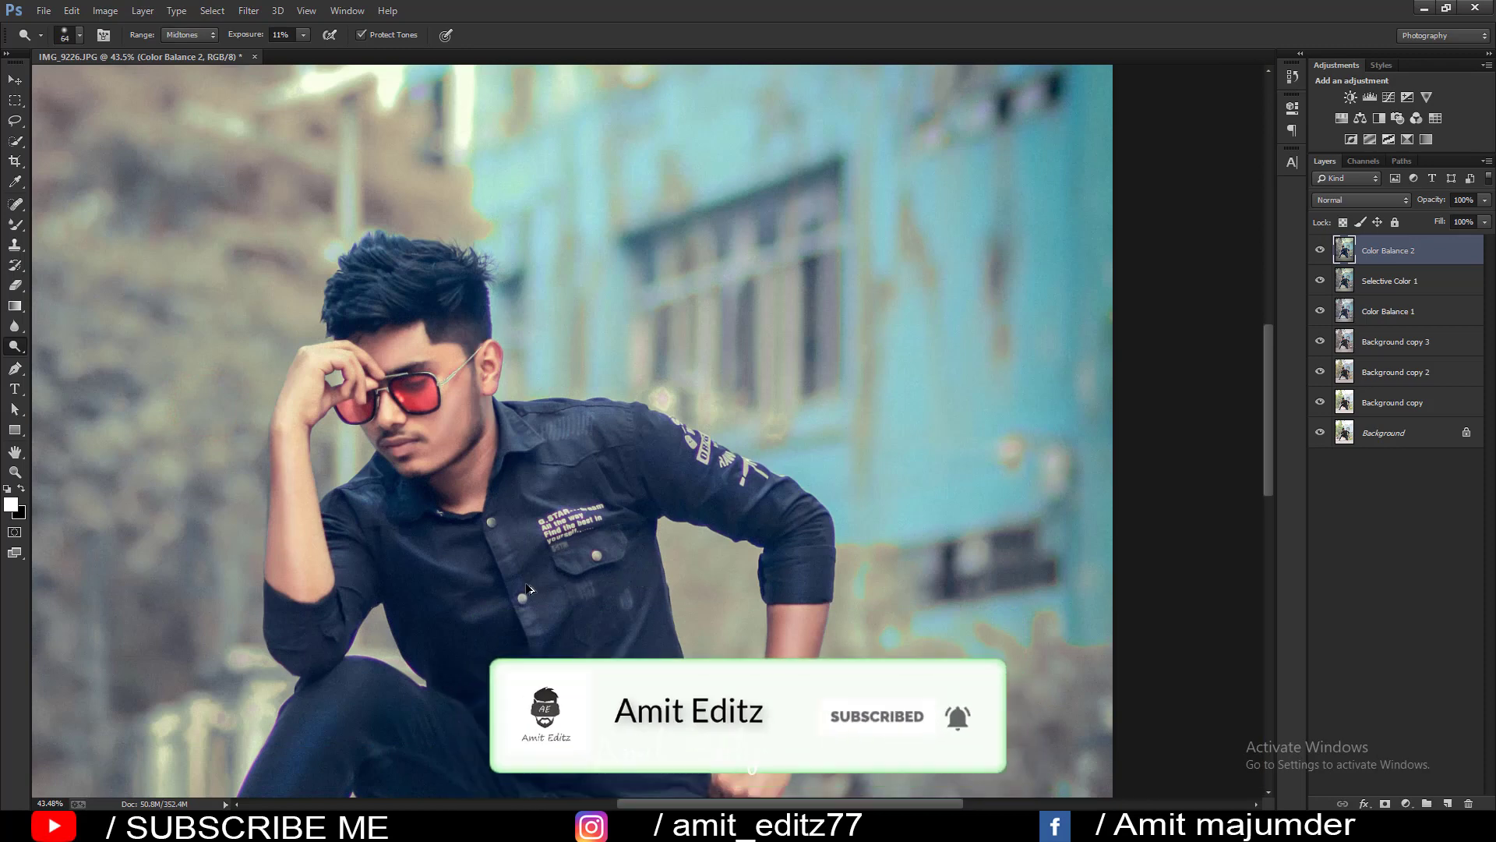
scroll(567, 567, down, 1)
scroll(566, 567, down, 7)
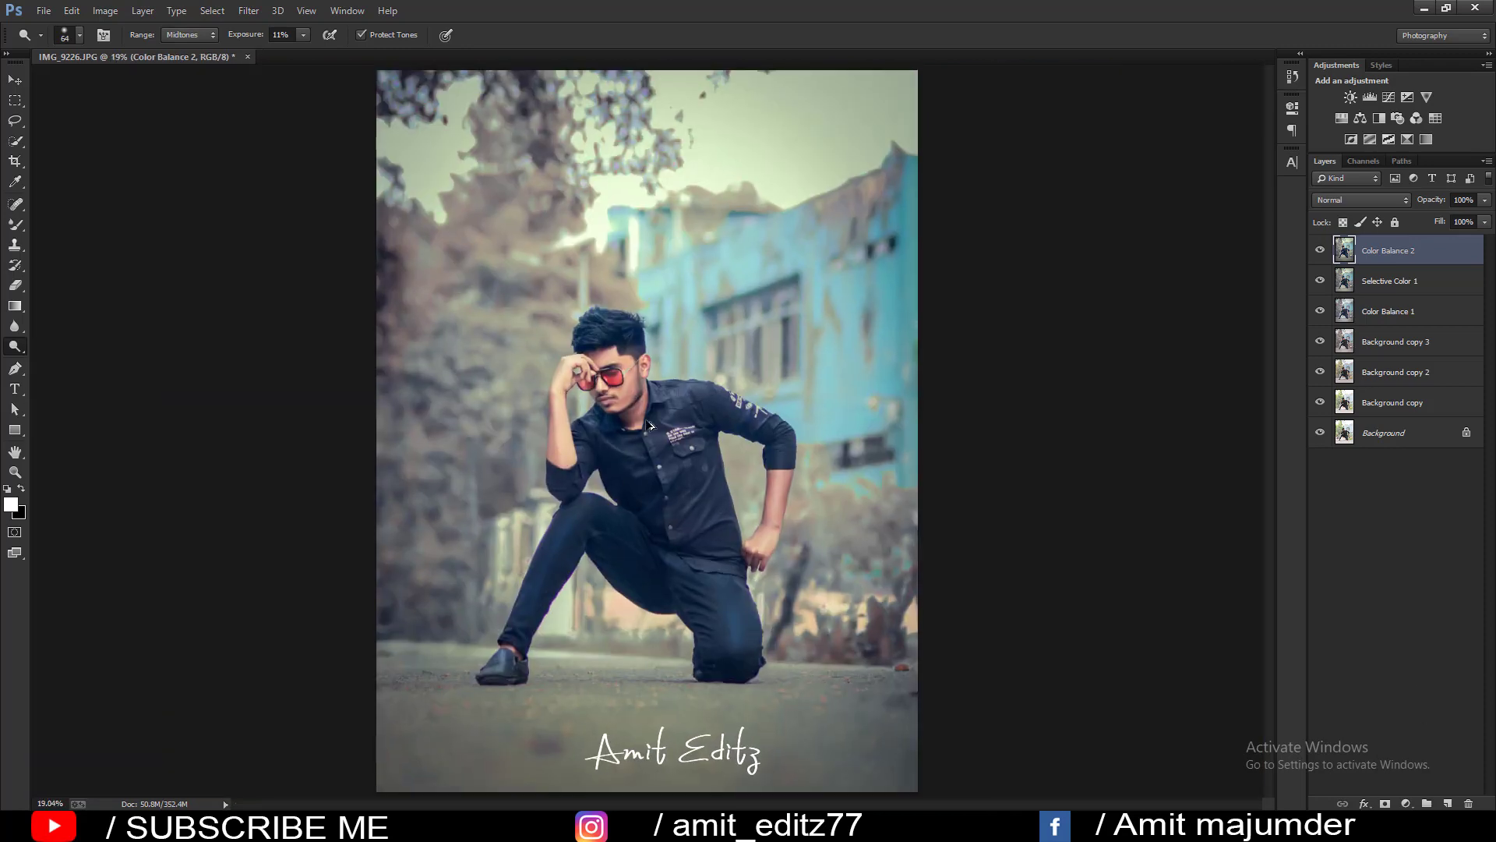
scroll(647, 424, up, 14)
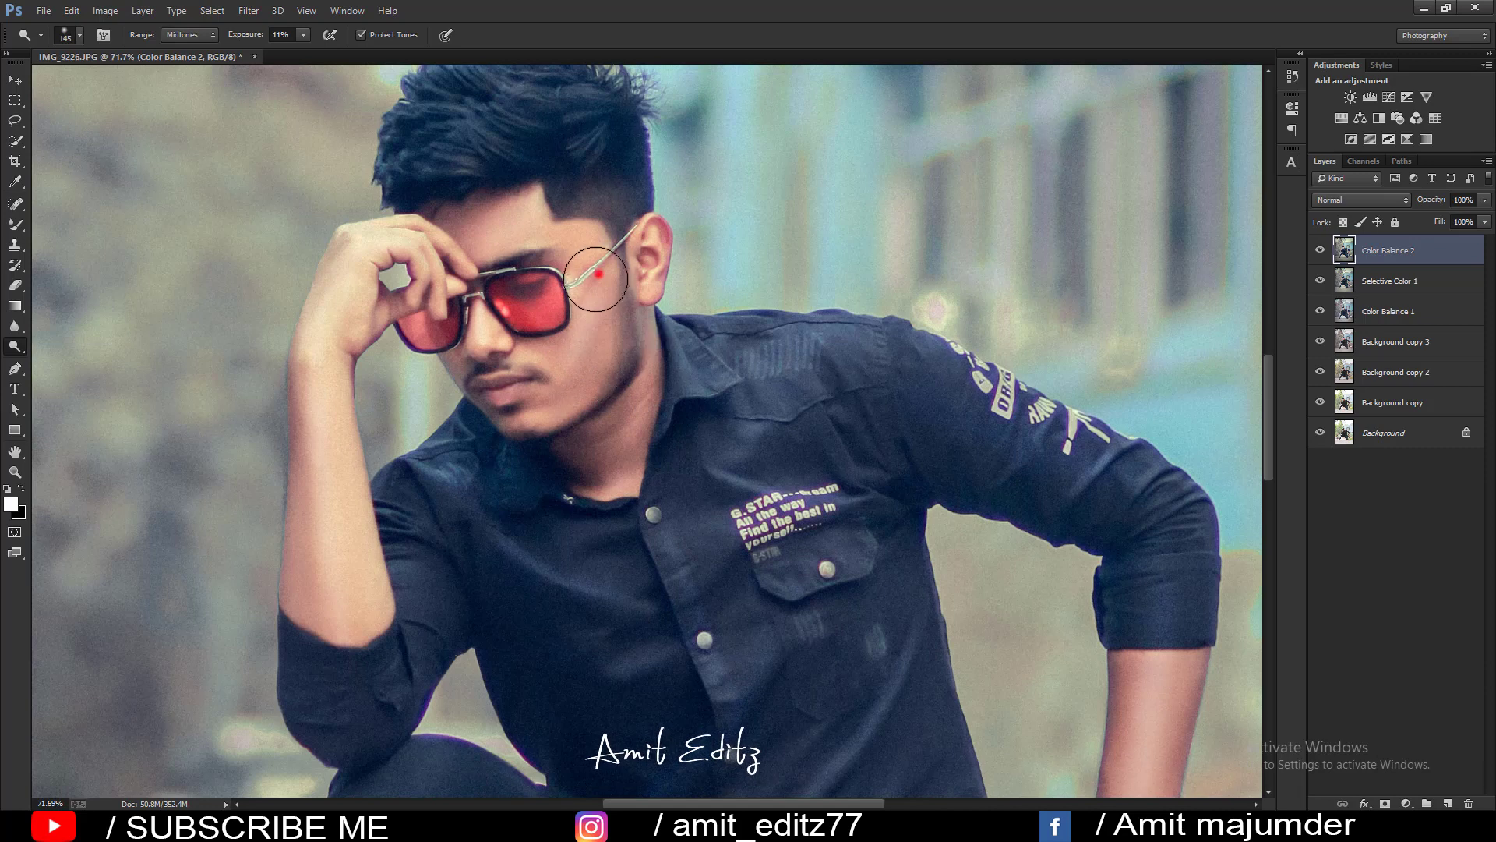
drag(565, 355, 542, 383)
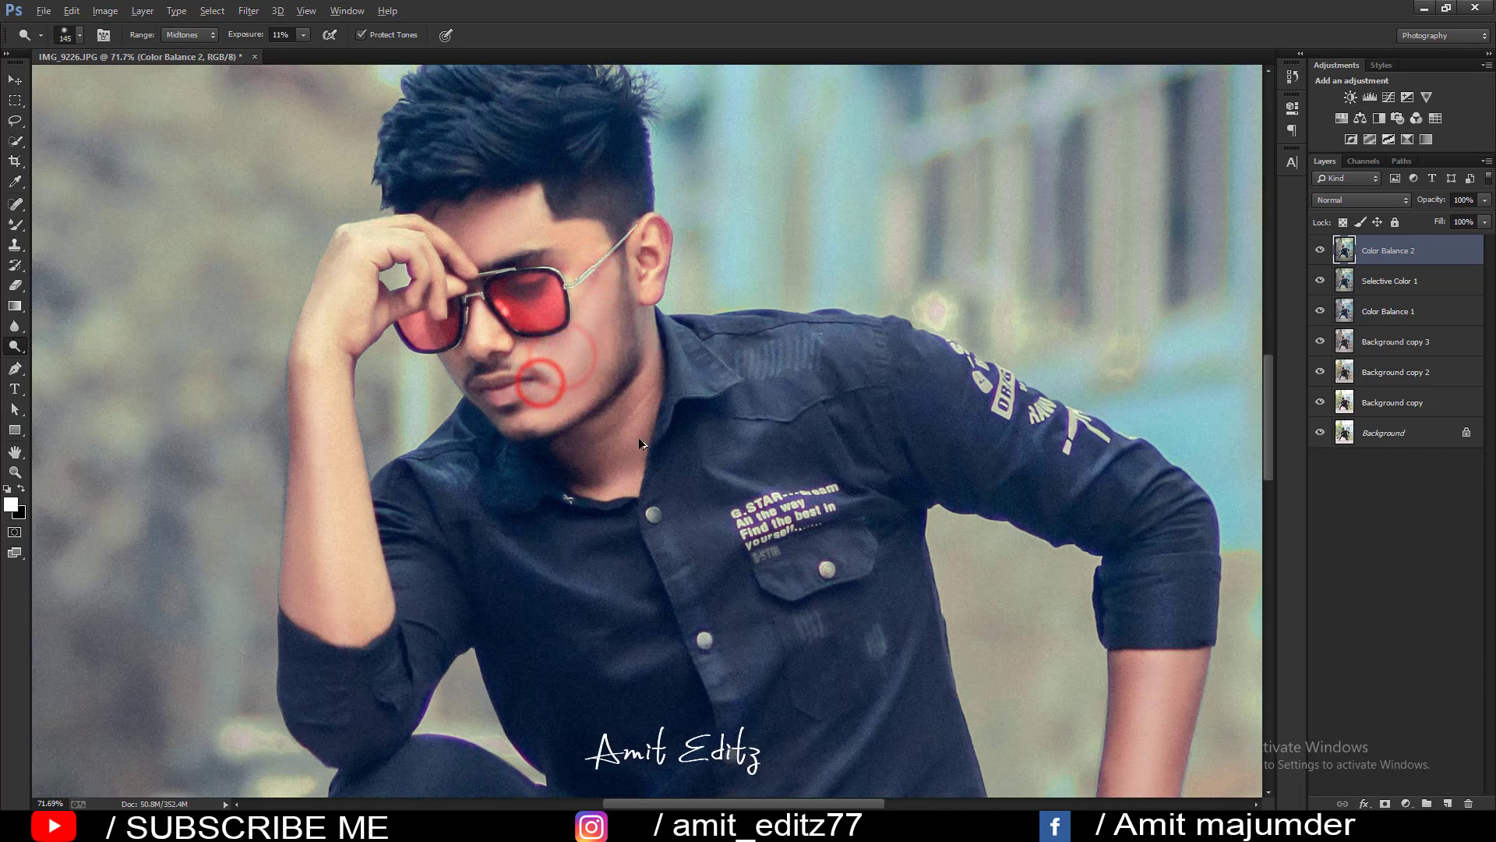
scroll(639, 443, down, 10)
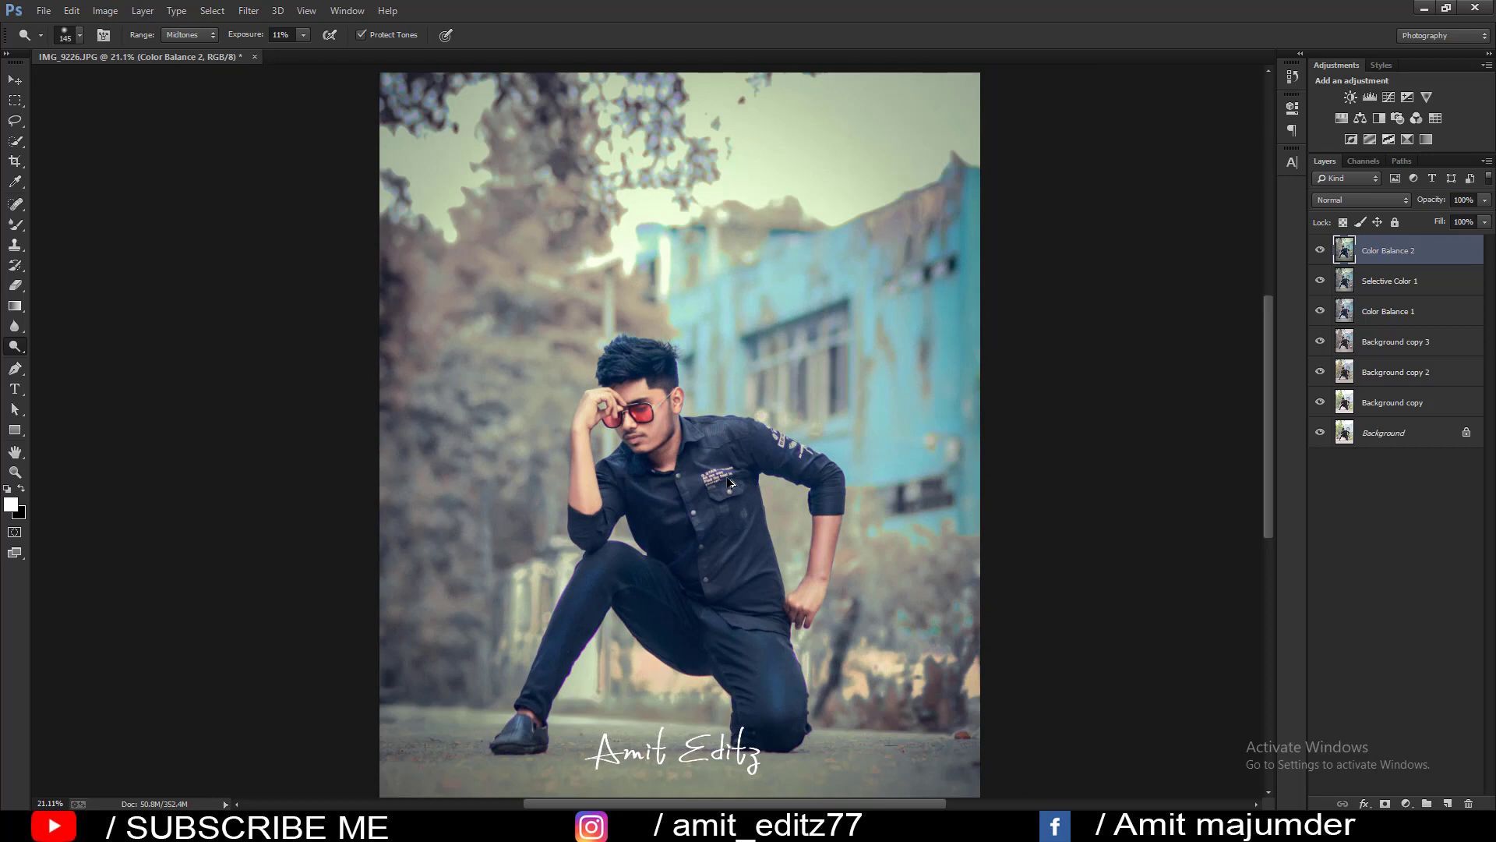
scroll(726, 483, up, 2)
scroll(726, 483, up, 2)
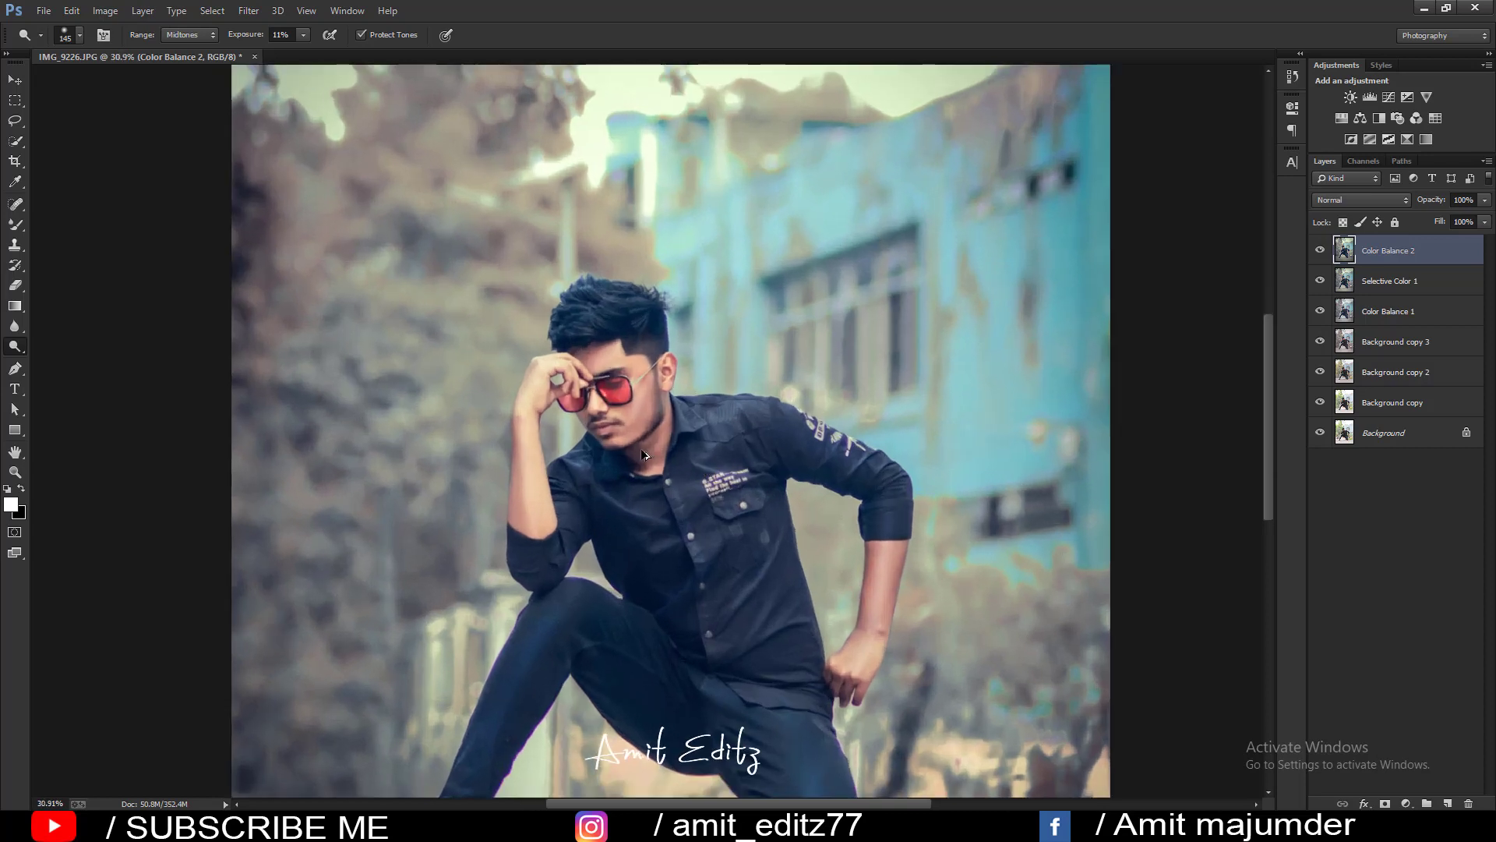
Switch to the Burn Tool and darken the nose bridge and cheek with a larger brush.
right_click(14, 350)
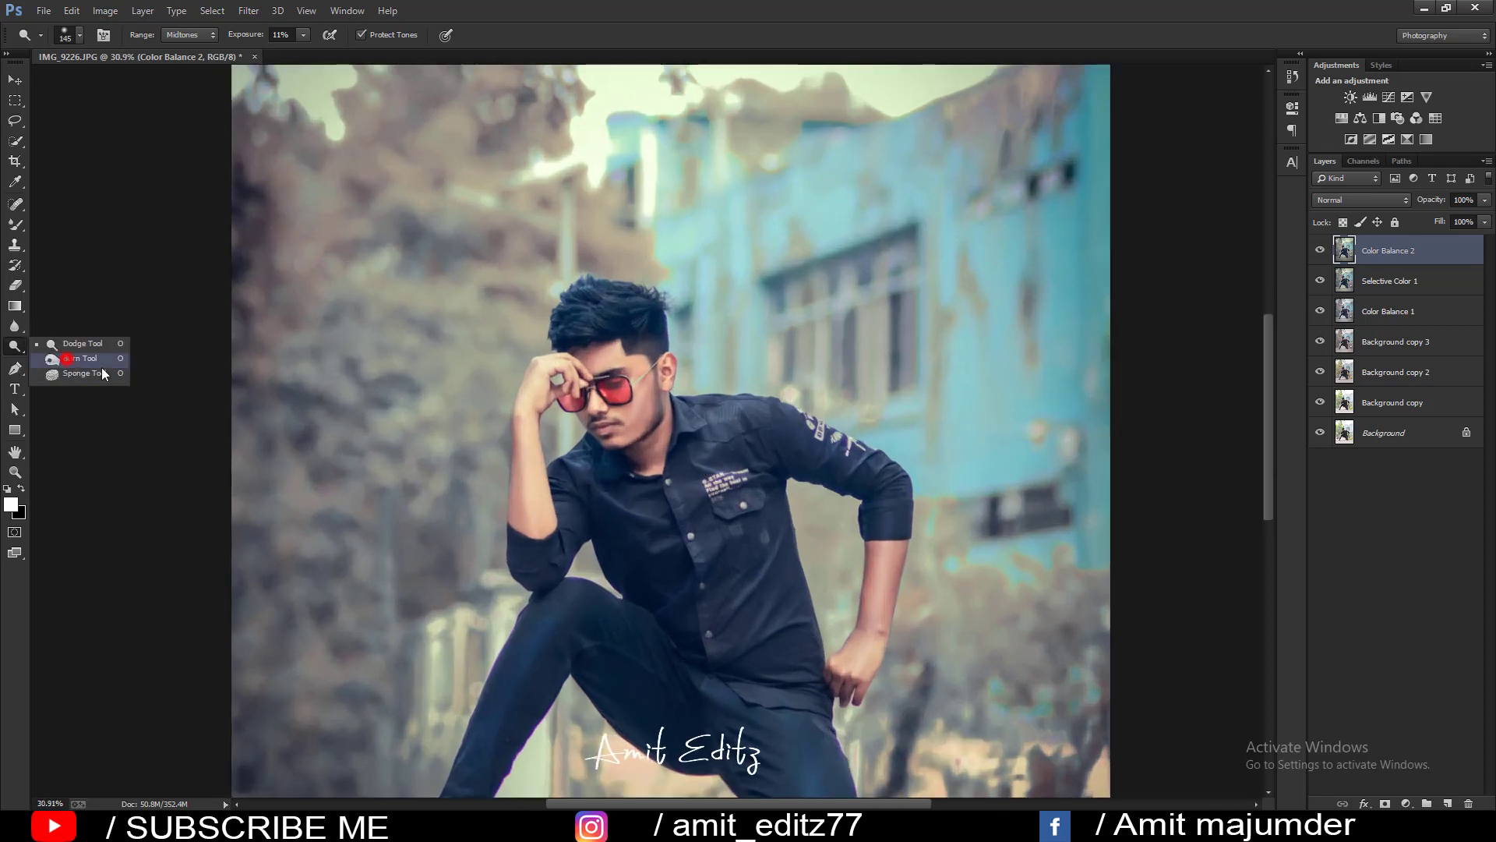
click(67, 359)
scroll(793, 363, up, 1)
scroll(794, 363, up, 1)
scroll(736, 486, up, 1)
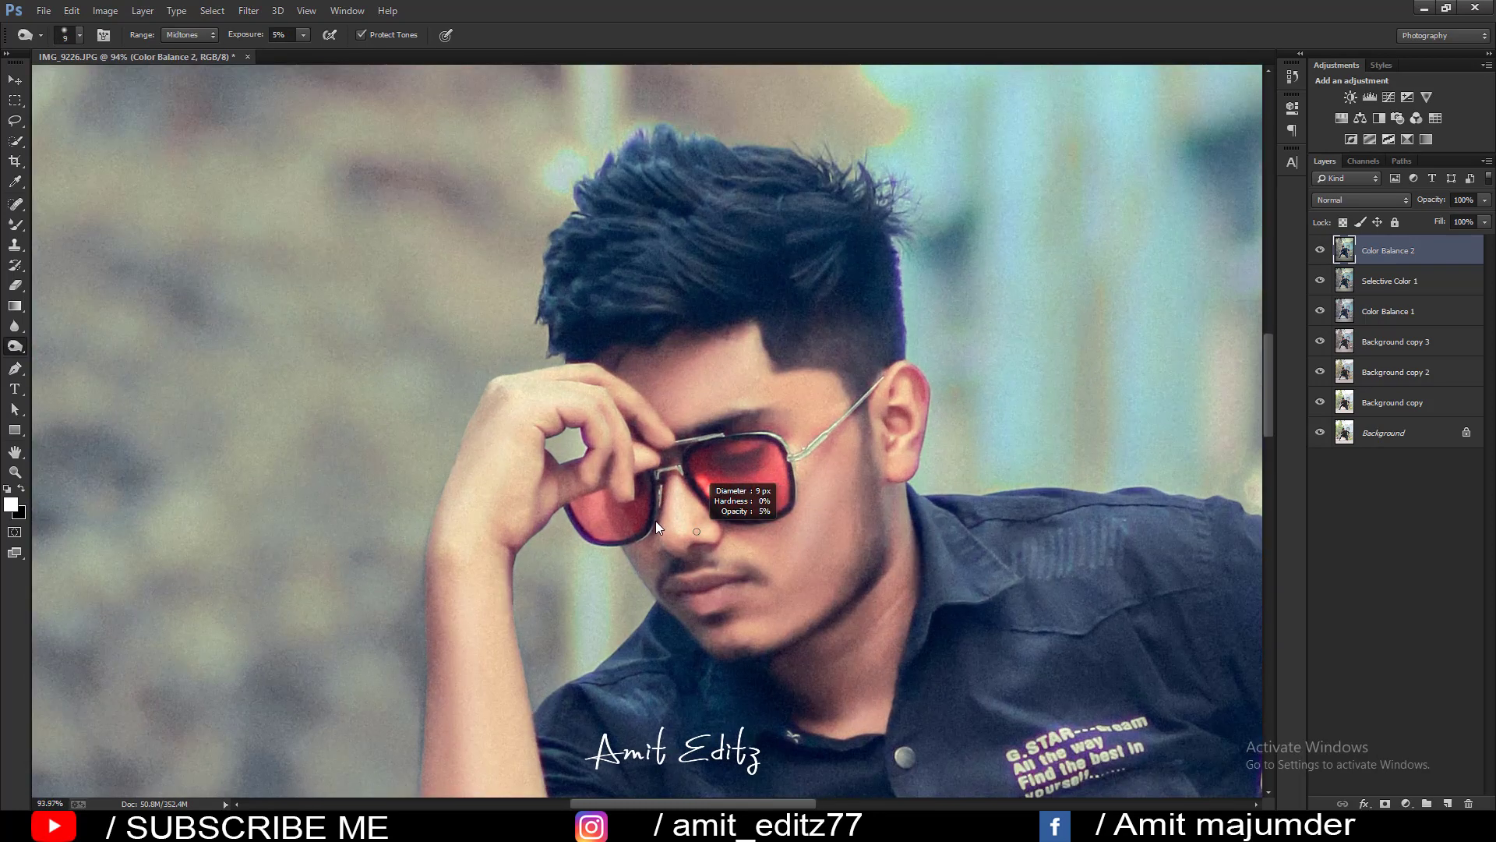
drag(656, 520, 662, 522)
click(689, 497)
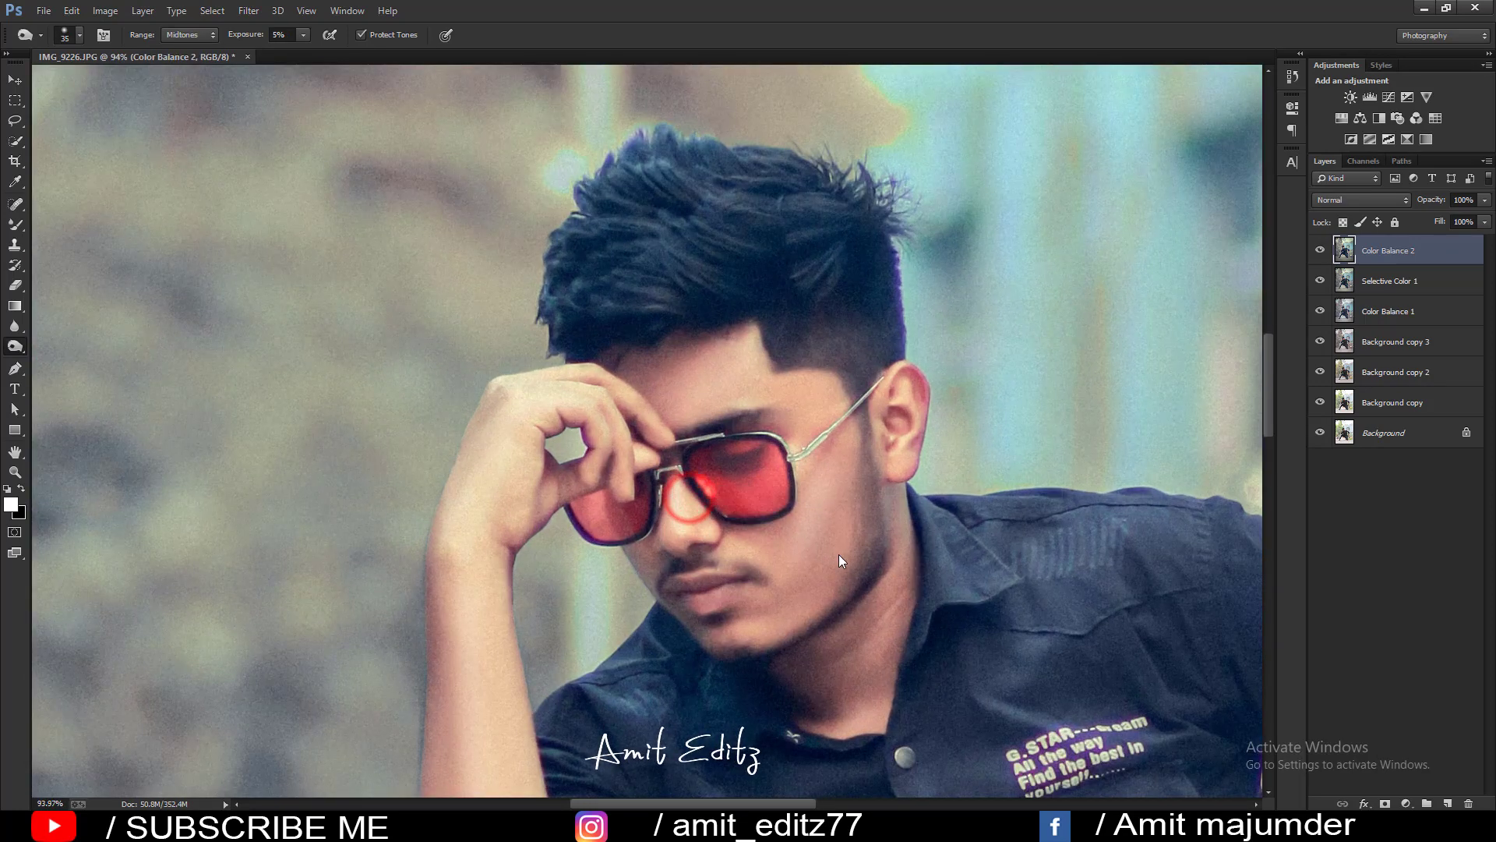
drag(838, 554, 845, 513)
click(845, 517)
Scroll the view to review the retouched face.
scroll(780, 530, down, 2)
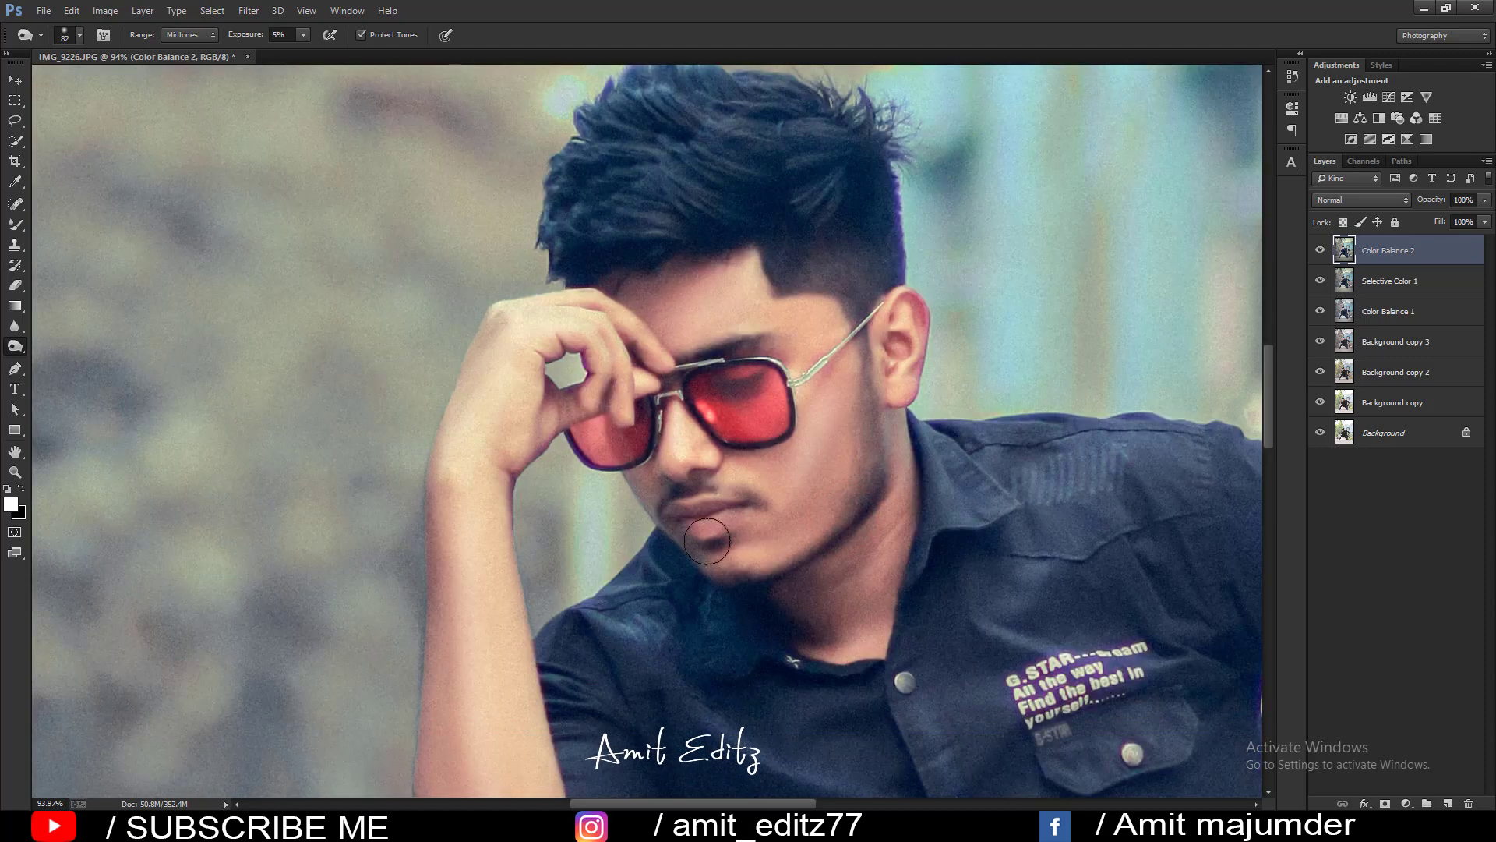
scroll(647, 513, down, 1)
scroll(600, 538, down, 2)
scroll(561, 559, down, 1)
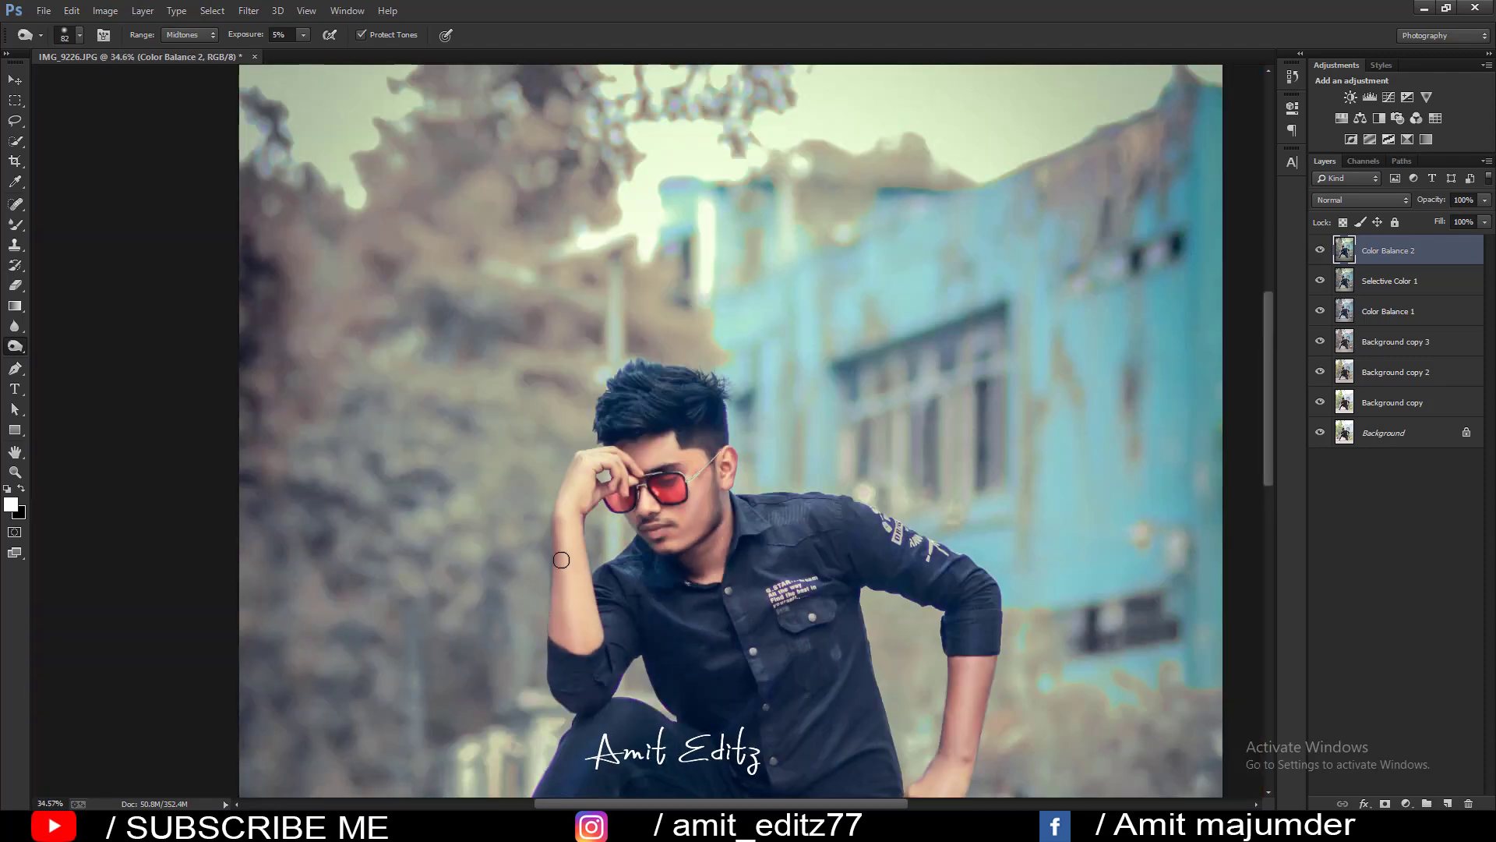
scroll(573, 662, down, 1)
scroll(780, 608, down, 2)
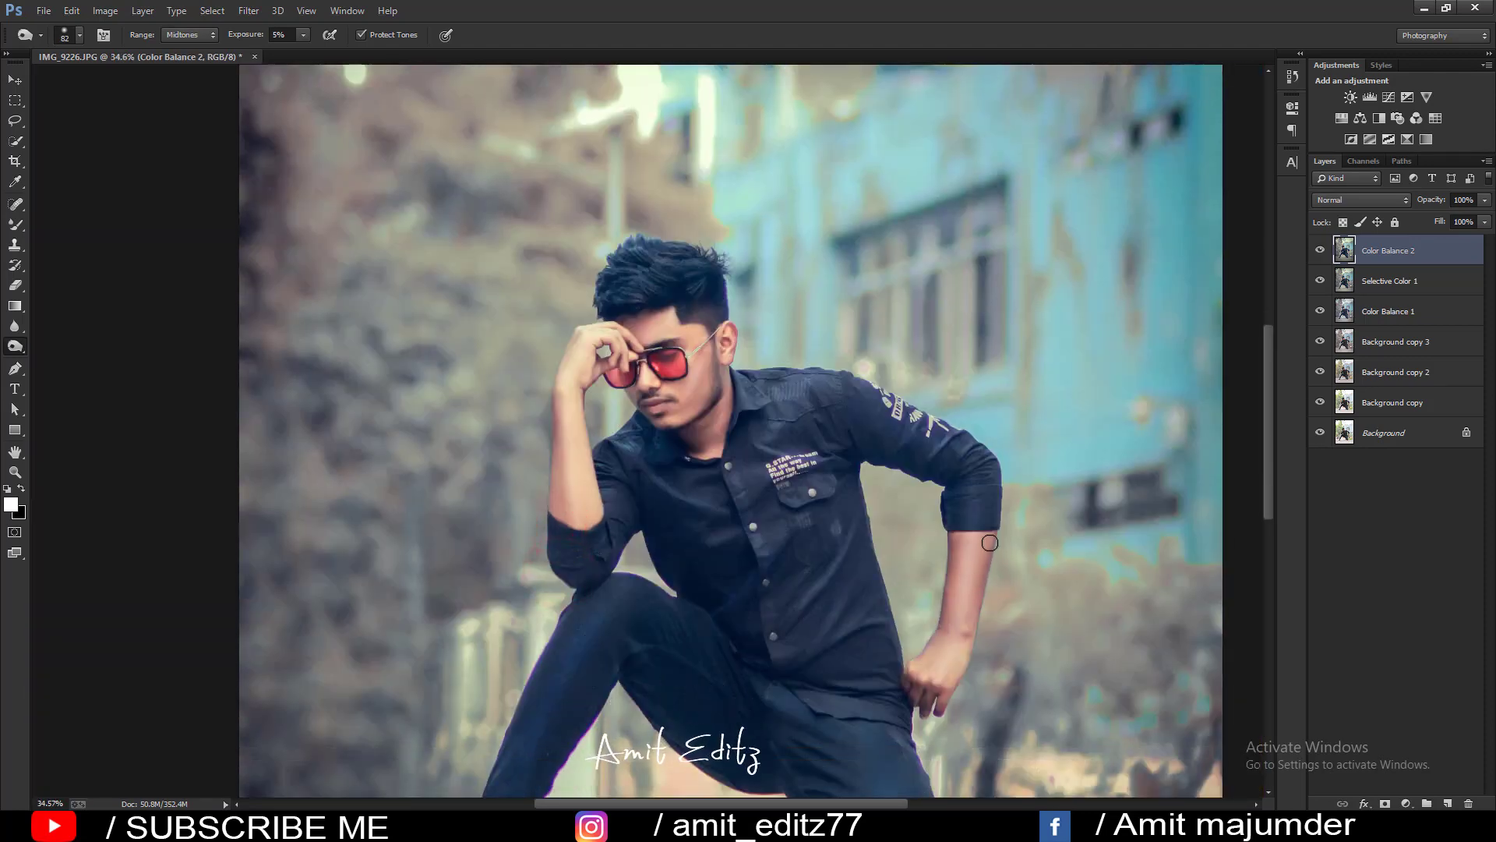
scroll(635, 561, down, 1)
scroll(588, 593, down, 3)
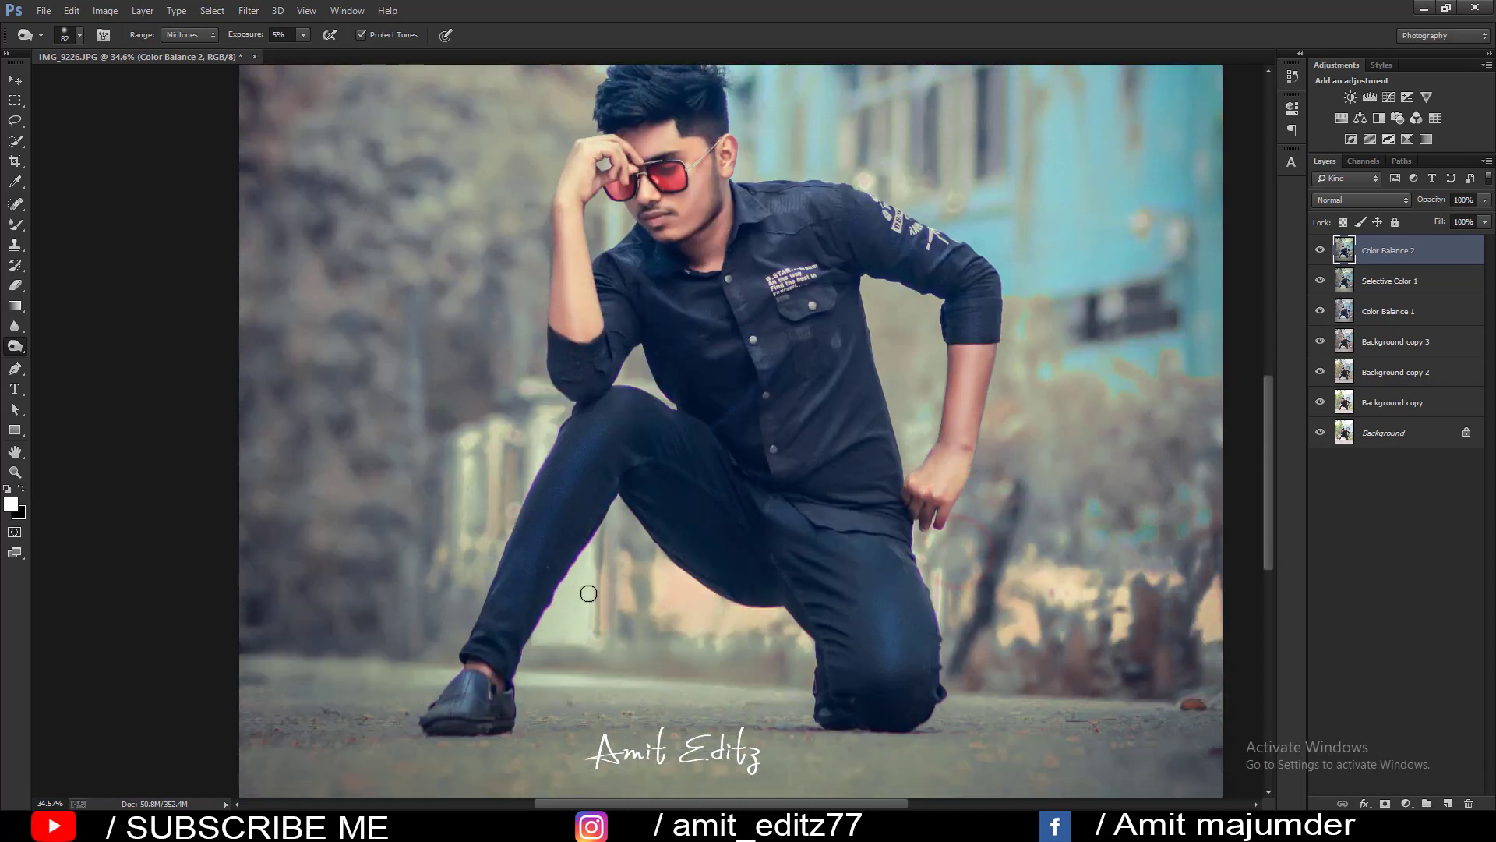
scroll(594, 617, down, 3)
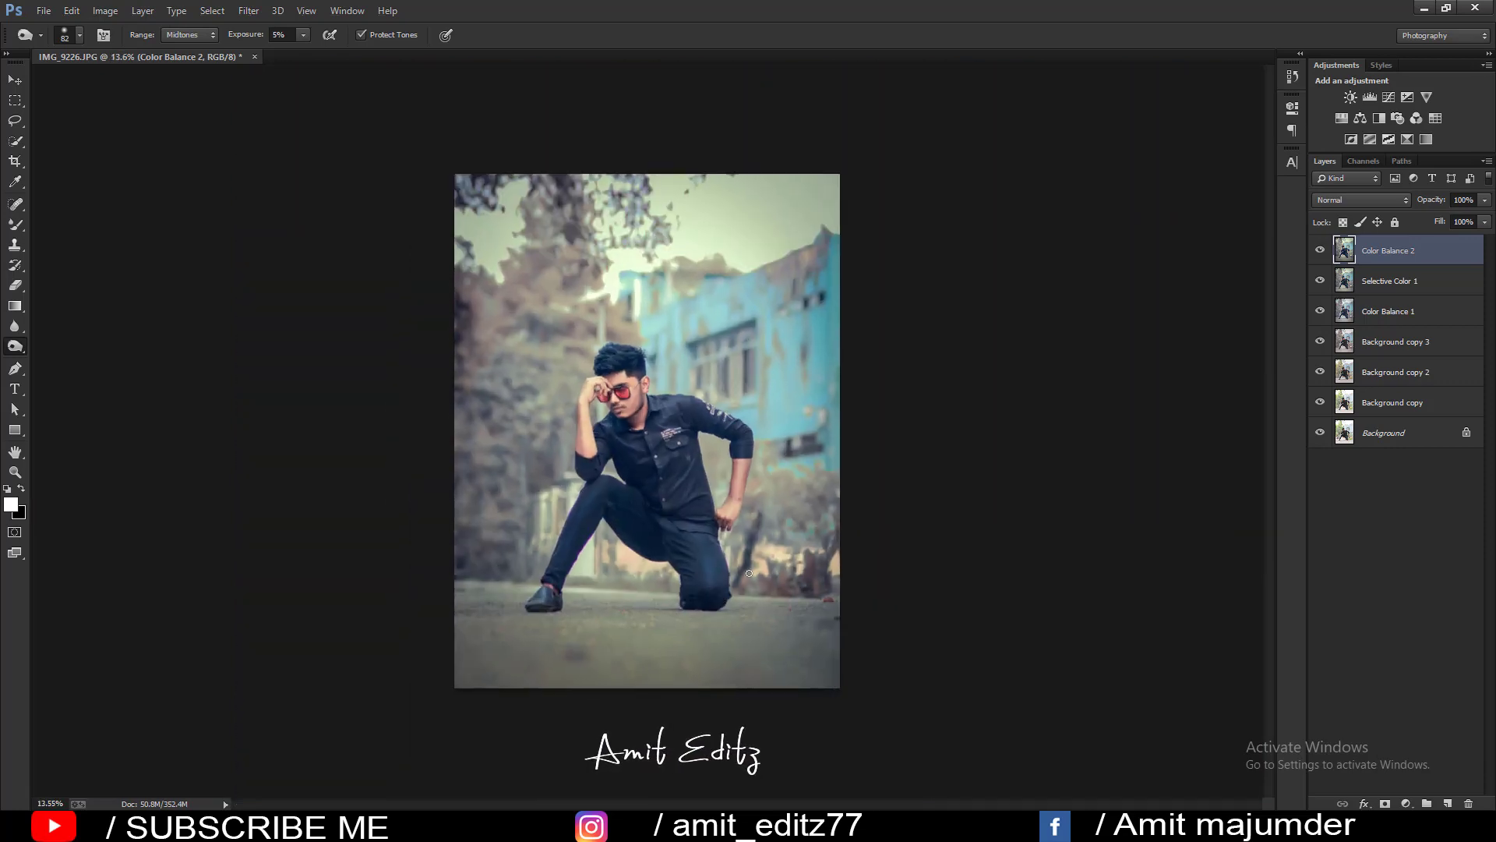
Flatten the image, undo it, and use Merge Visible instead.
right_click(1401, 258)
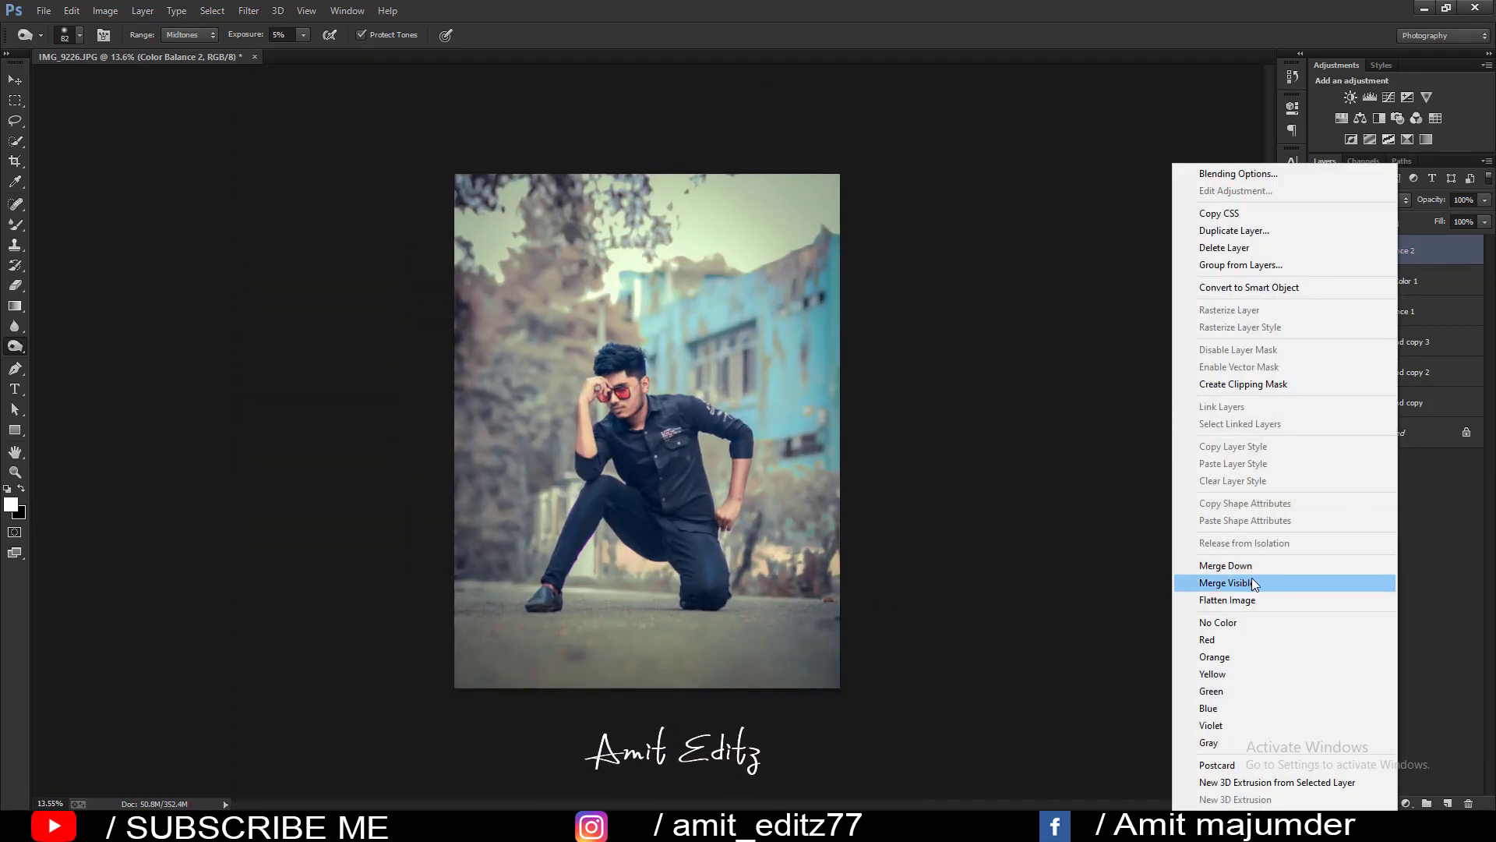
click(1318, 582)
key(ctrl+z)
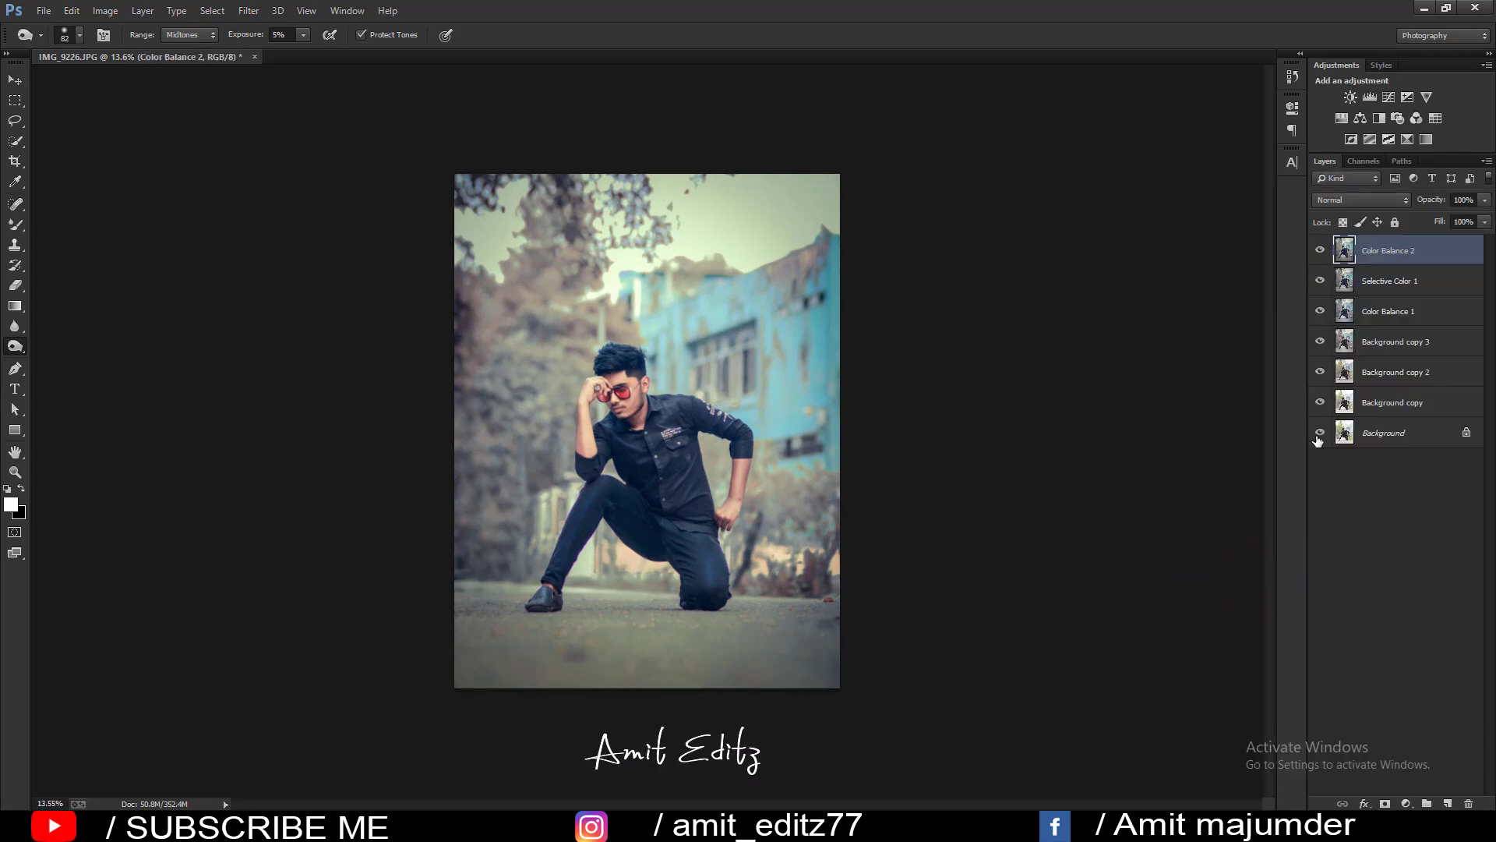
right_click(1394, 259)
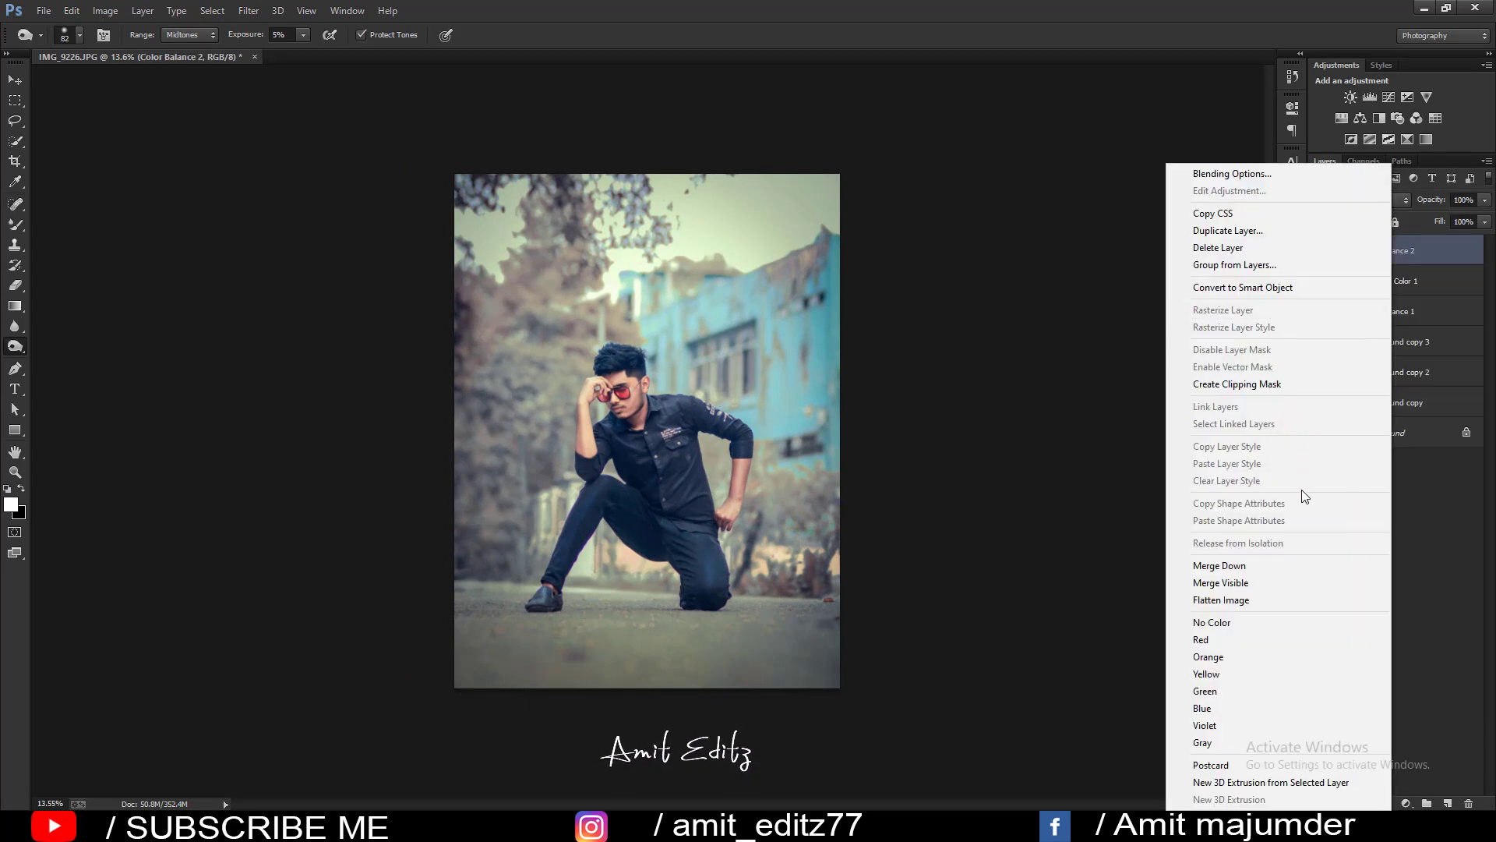
click(1252, 581)
Make the Background layer visible and compare the merged edit with the original.
scroll(742, 427, up, 1)
scroll(743, 428, up, 1)
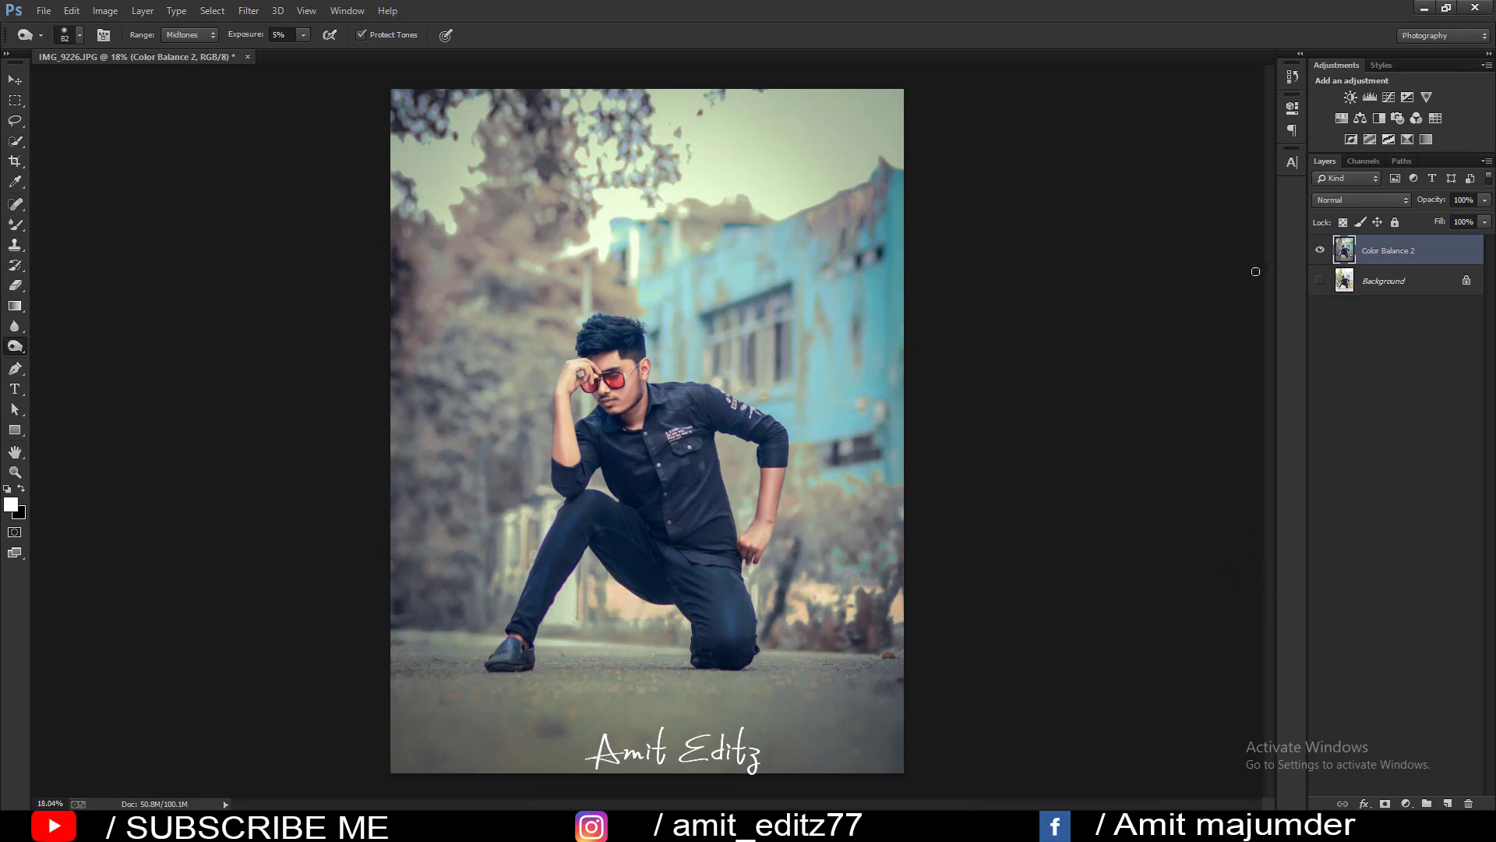
click(1320, 281)
click(1320, 251)
click(1325, 250)
Start File > Open and browse New Volume (G:) into backgrounds > AMIT BACKGROUND.
click(44, 11)
click(61, 39)
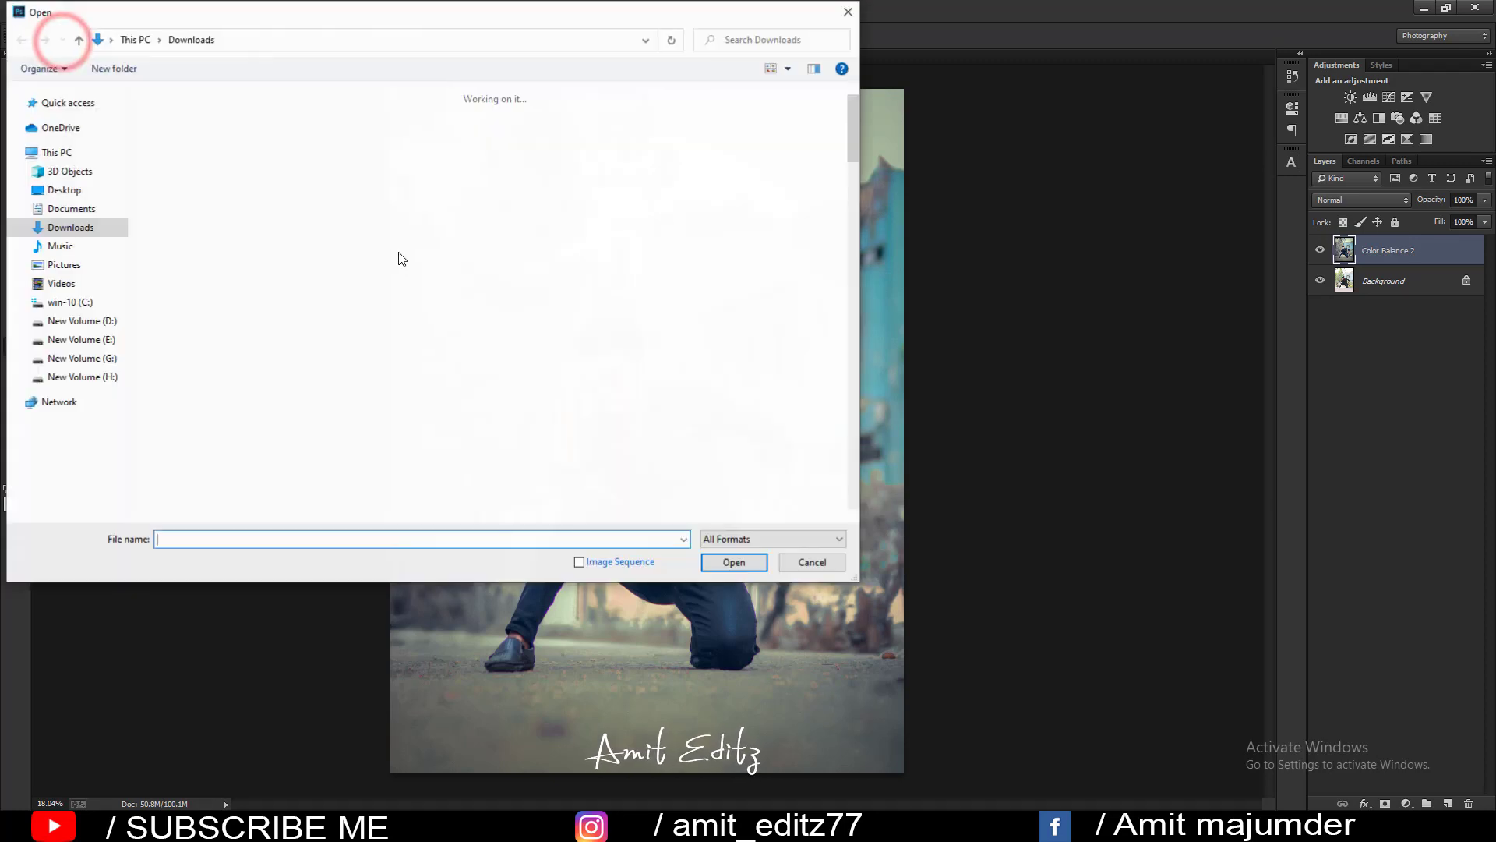
click(93, 358)
click(199, 149)
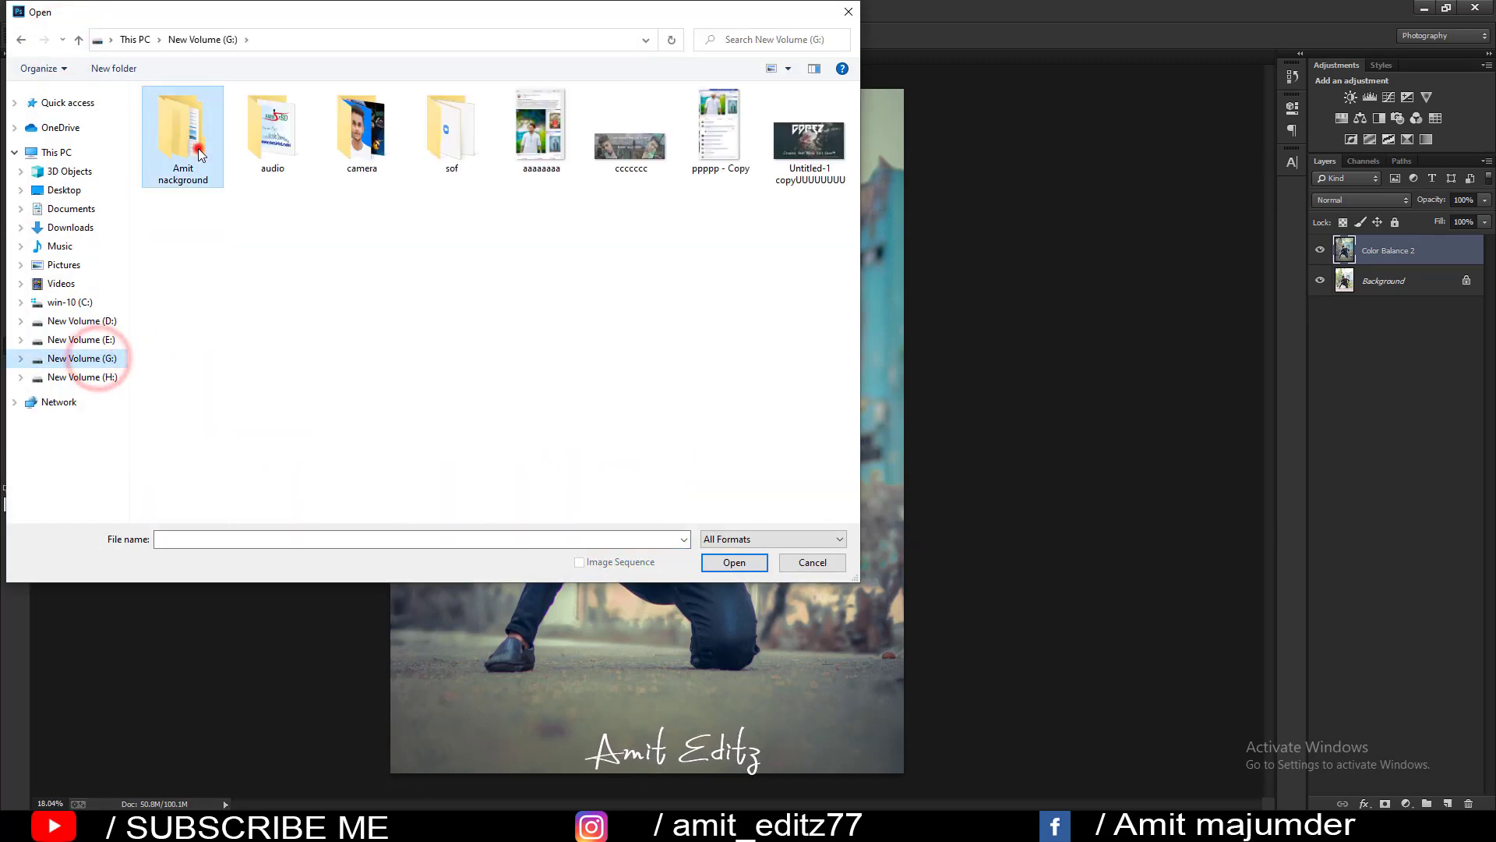
double_click(199, 152)
double_click(270, 131)
Navigate through the PNG and particles-png folders into sun light effect.
click(709, 140)
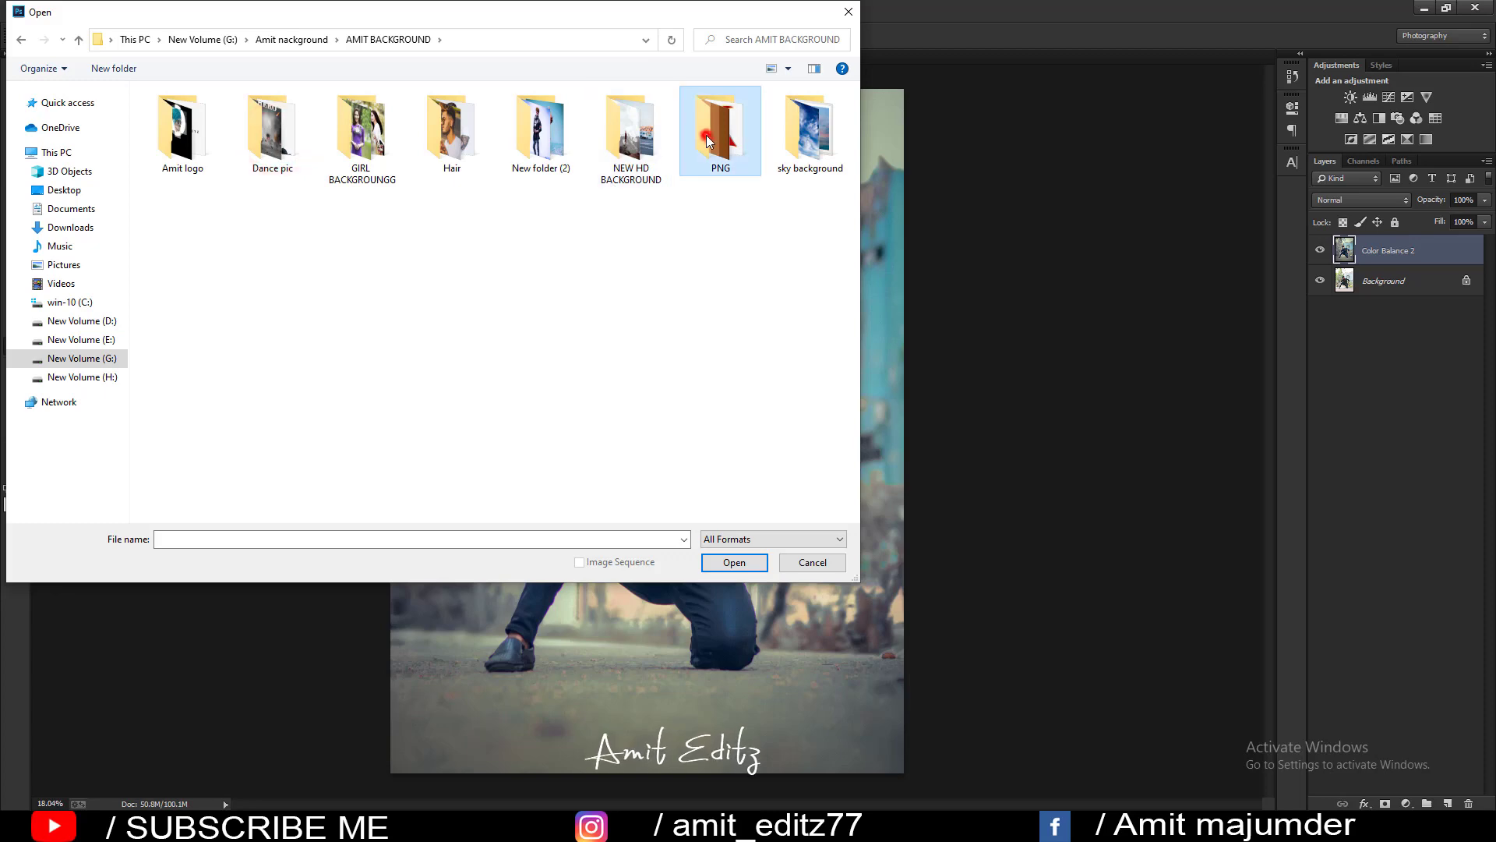
double_click(709, 140)
scroll(543, 378, down, 2)
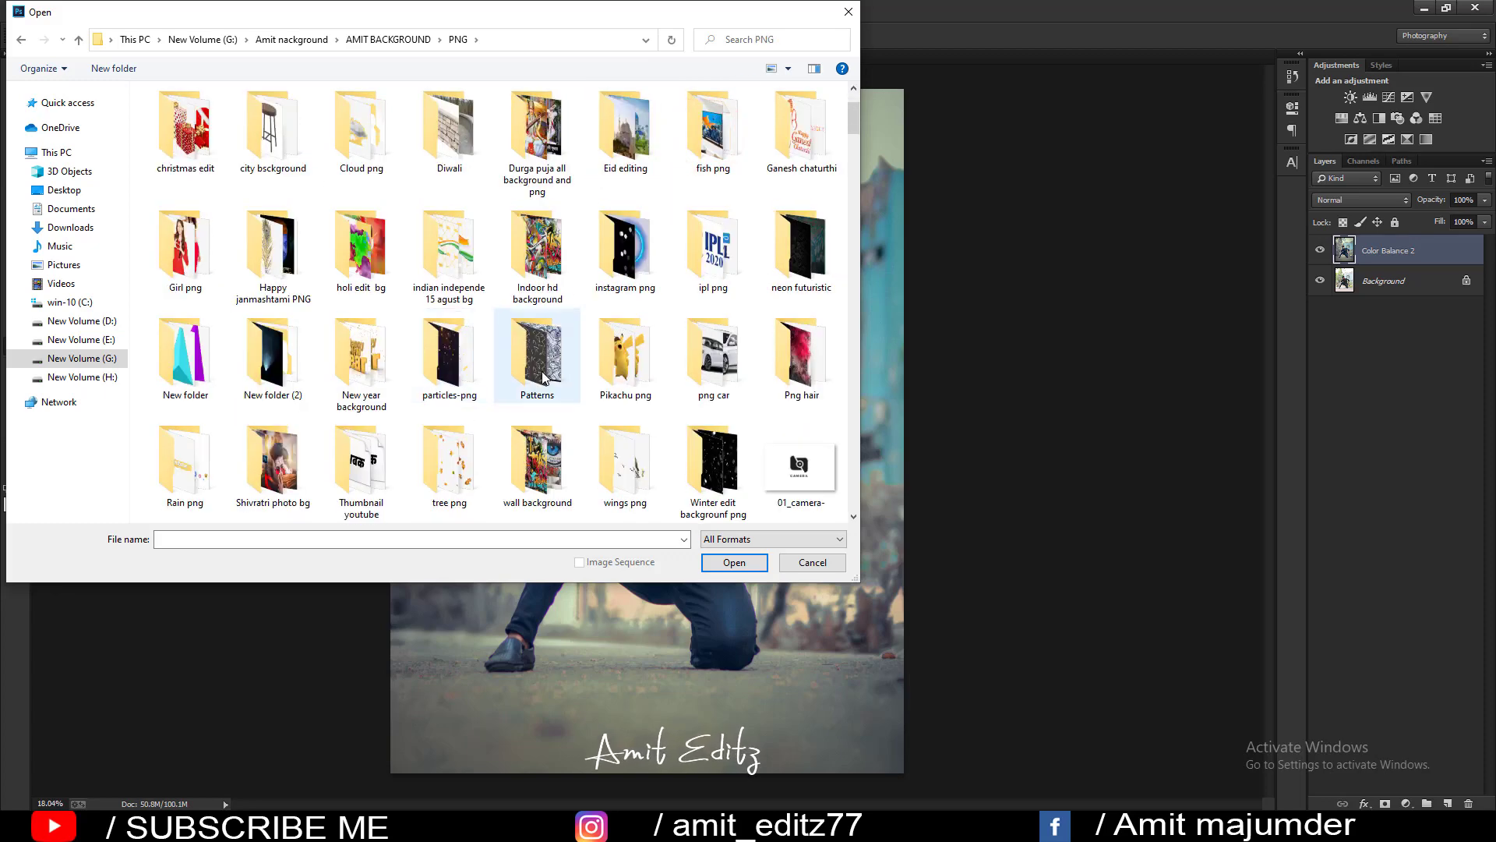
scroll(543, 378, down, 5)
scroll(492, 329, up, 3)
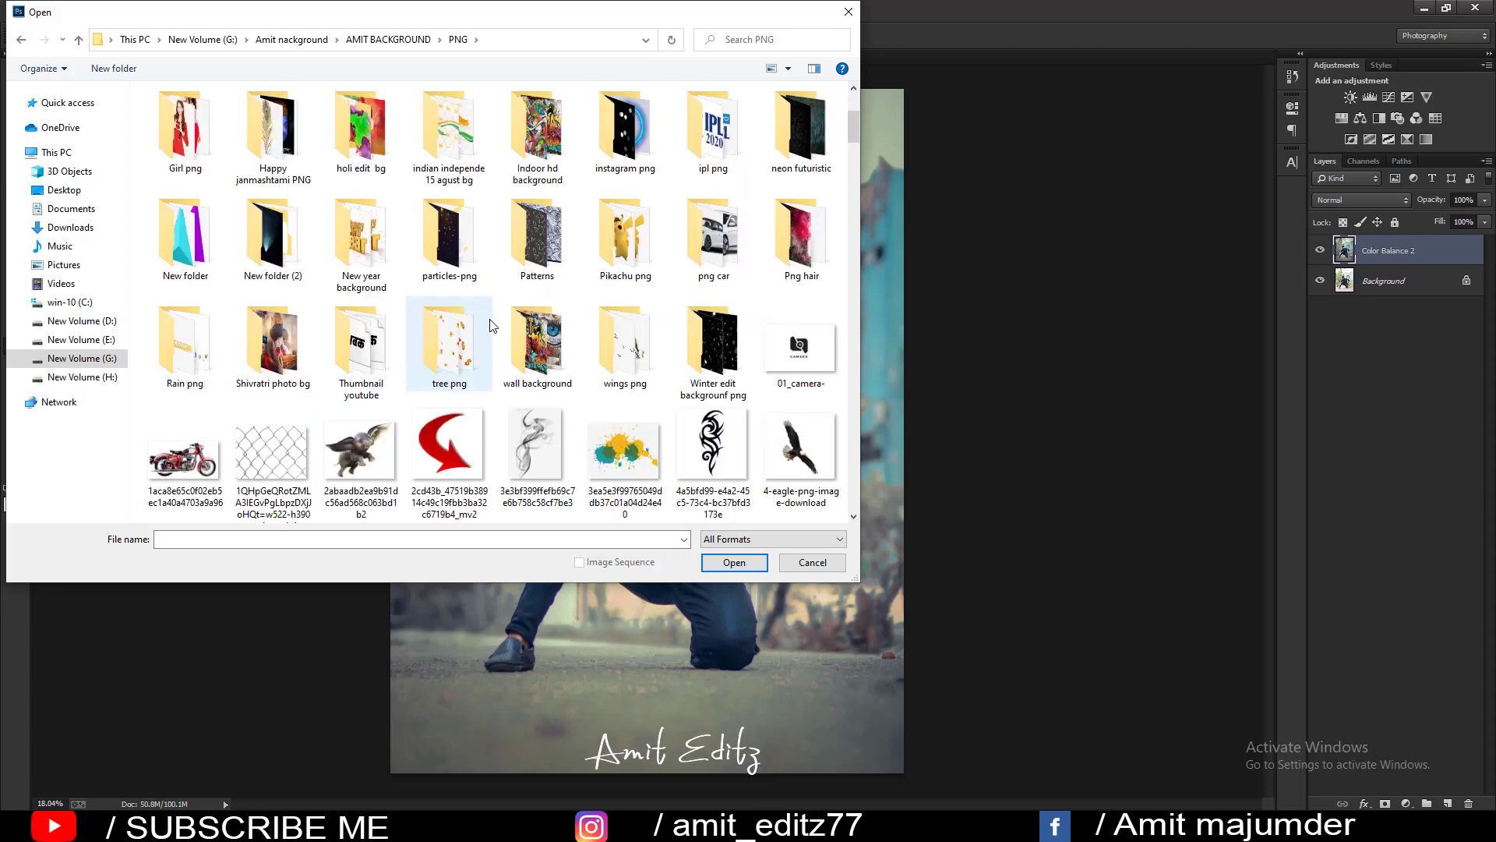
double_click(450, 238)
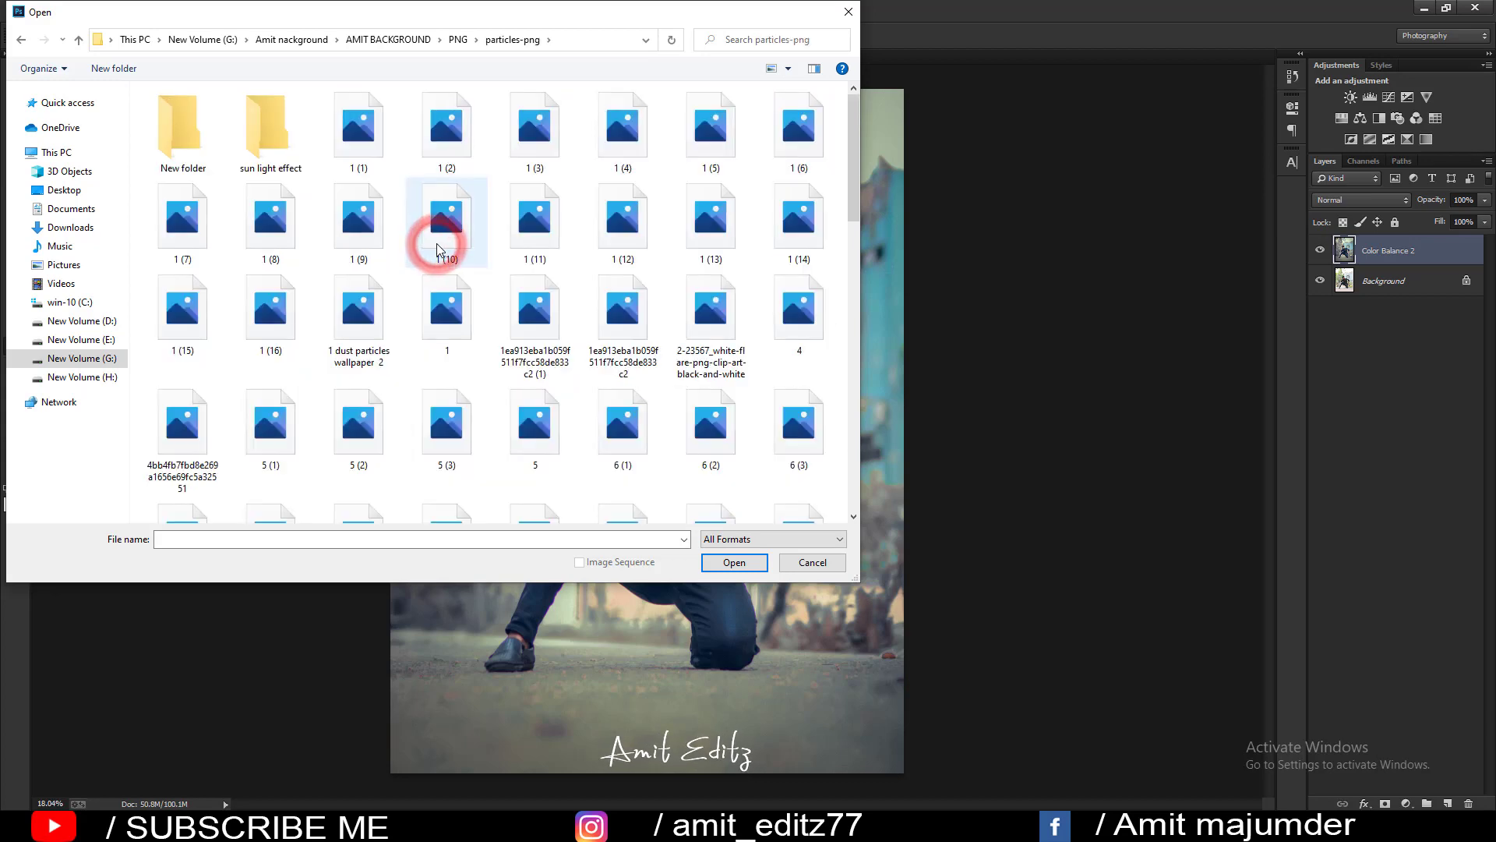
double_click(282, 148)
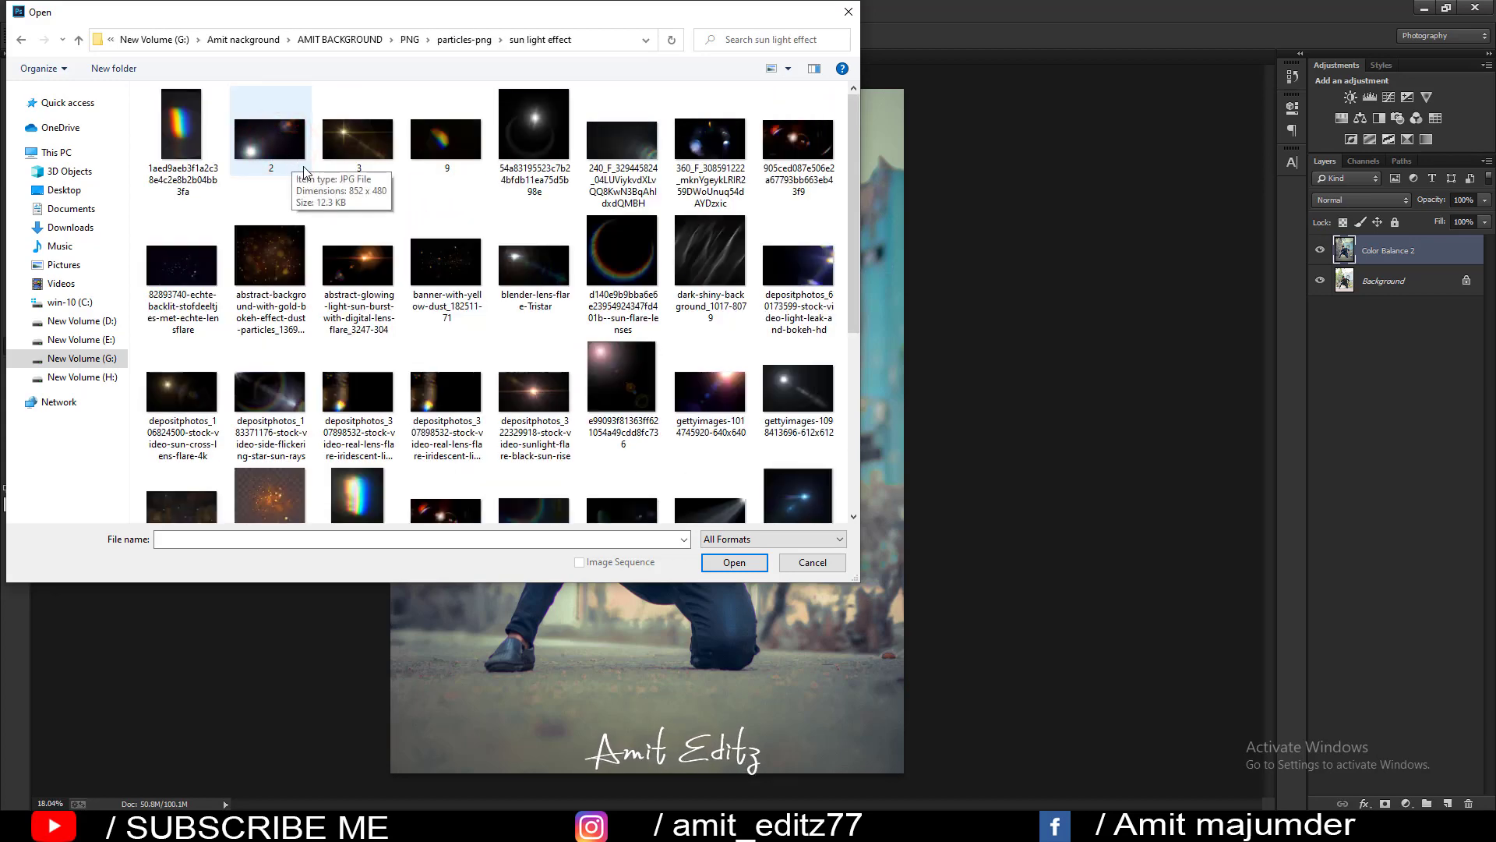
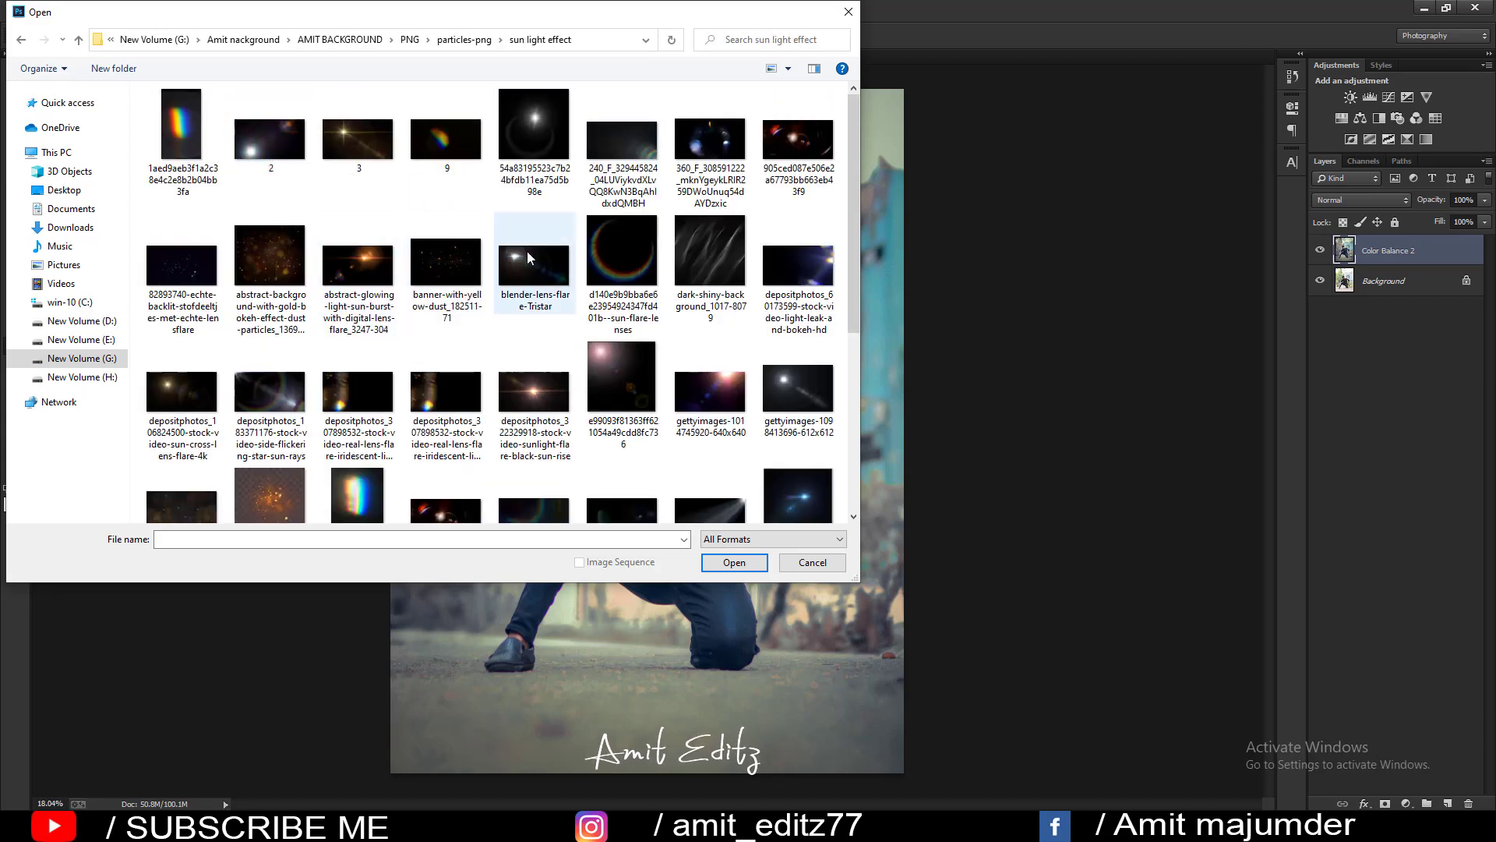
Open the flare image 9.jpg, drag it into IMG_9226, and close it without saving.
click(446, 140)
click(727, 559)
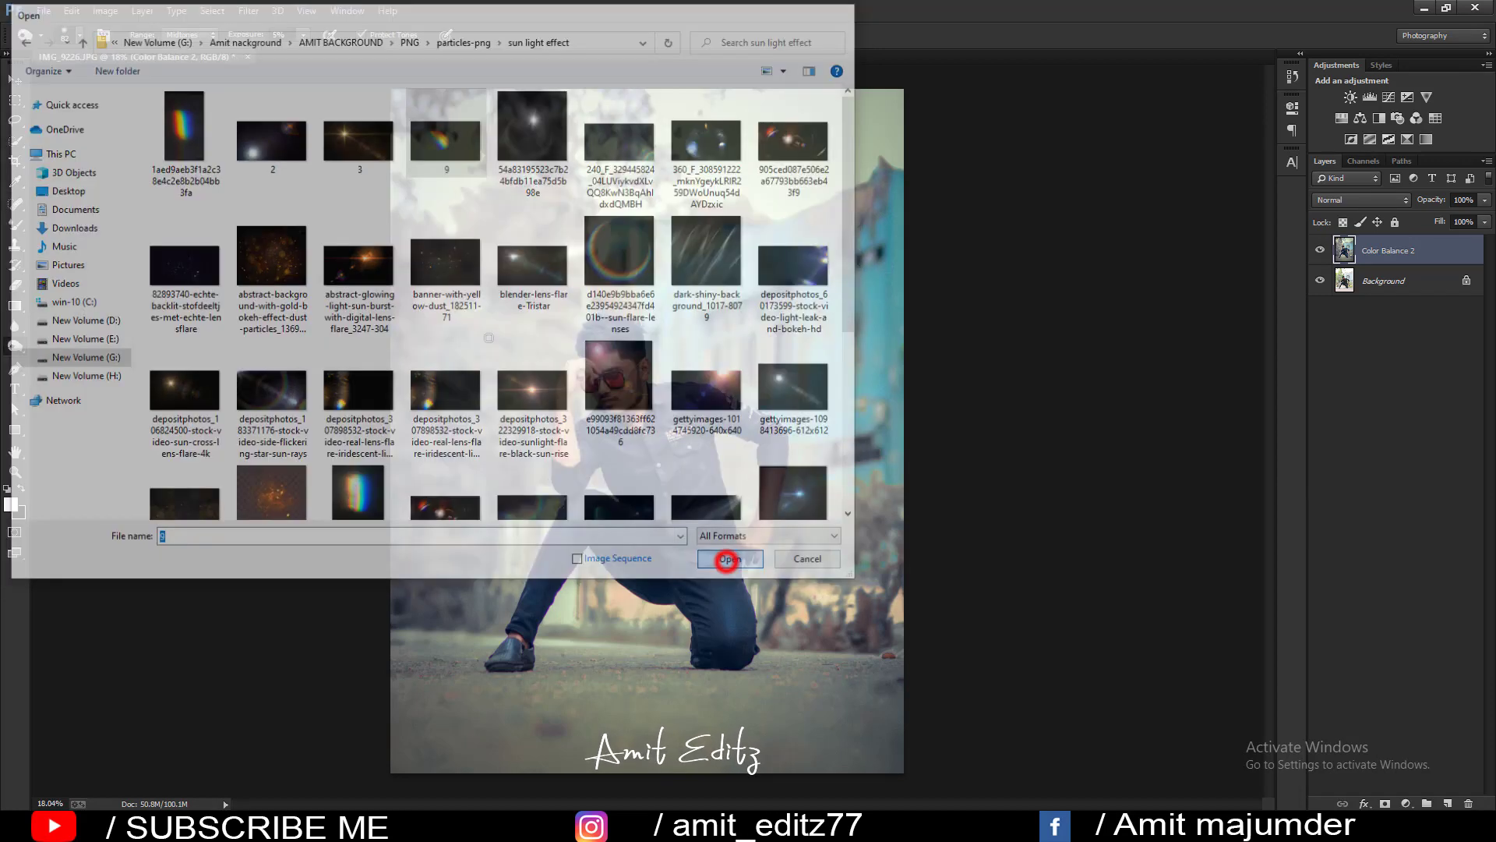
click(734, 313)
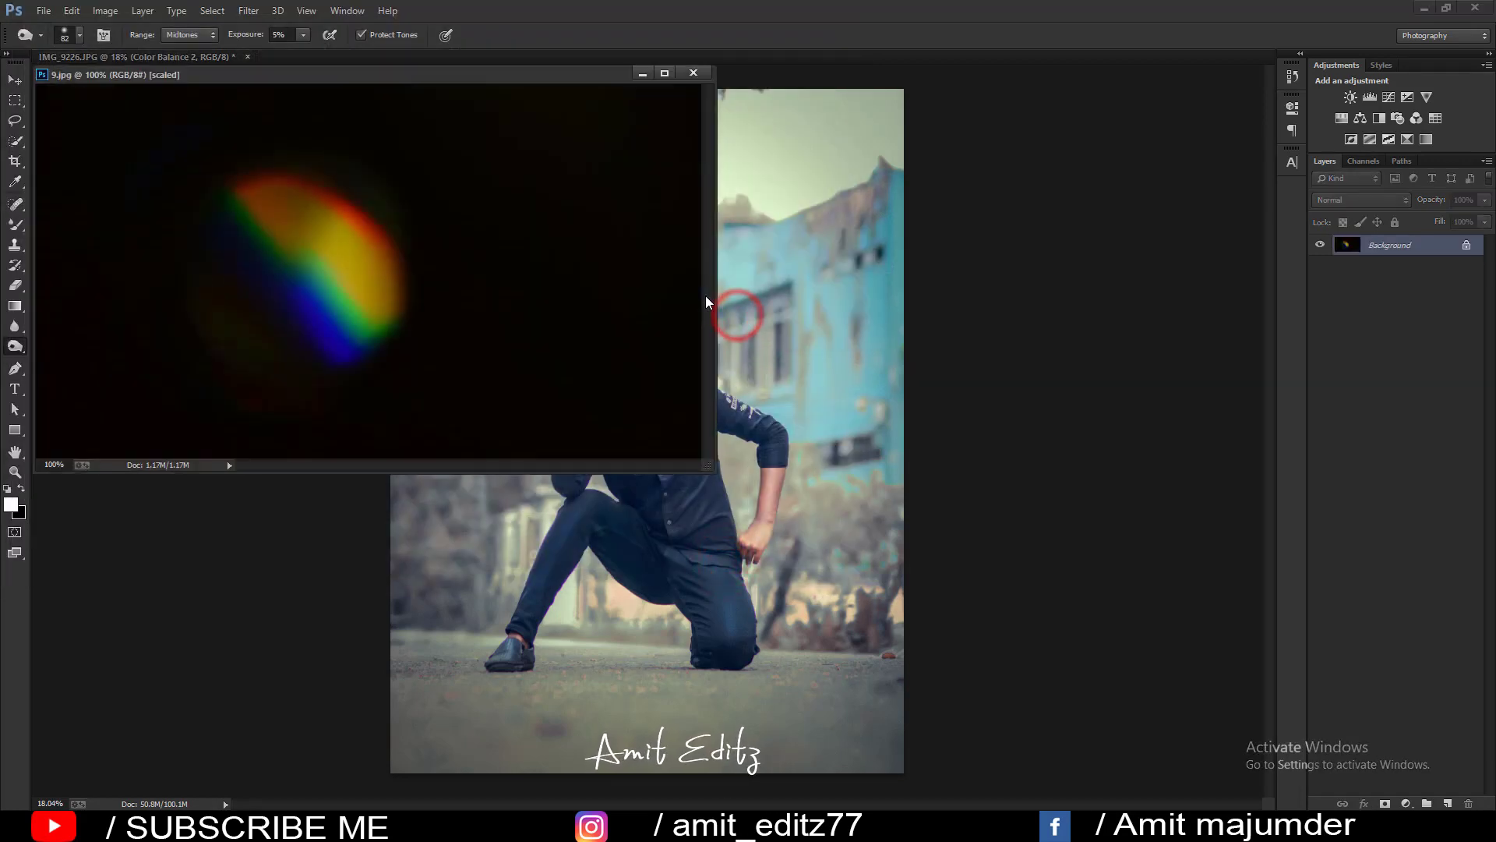
click(15, 80)
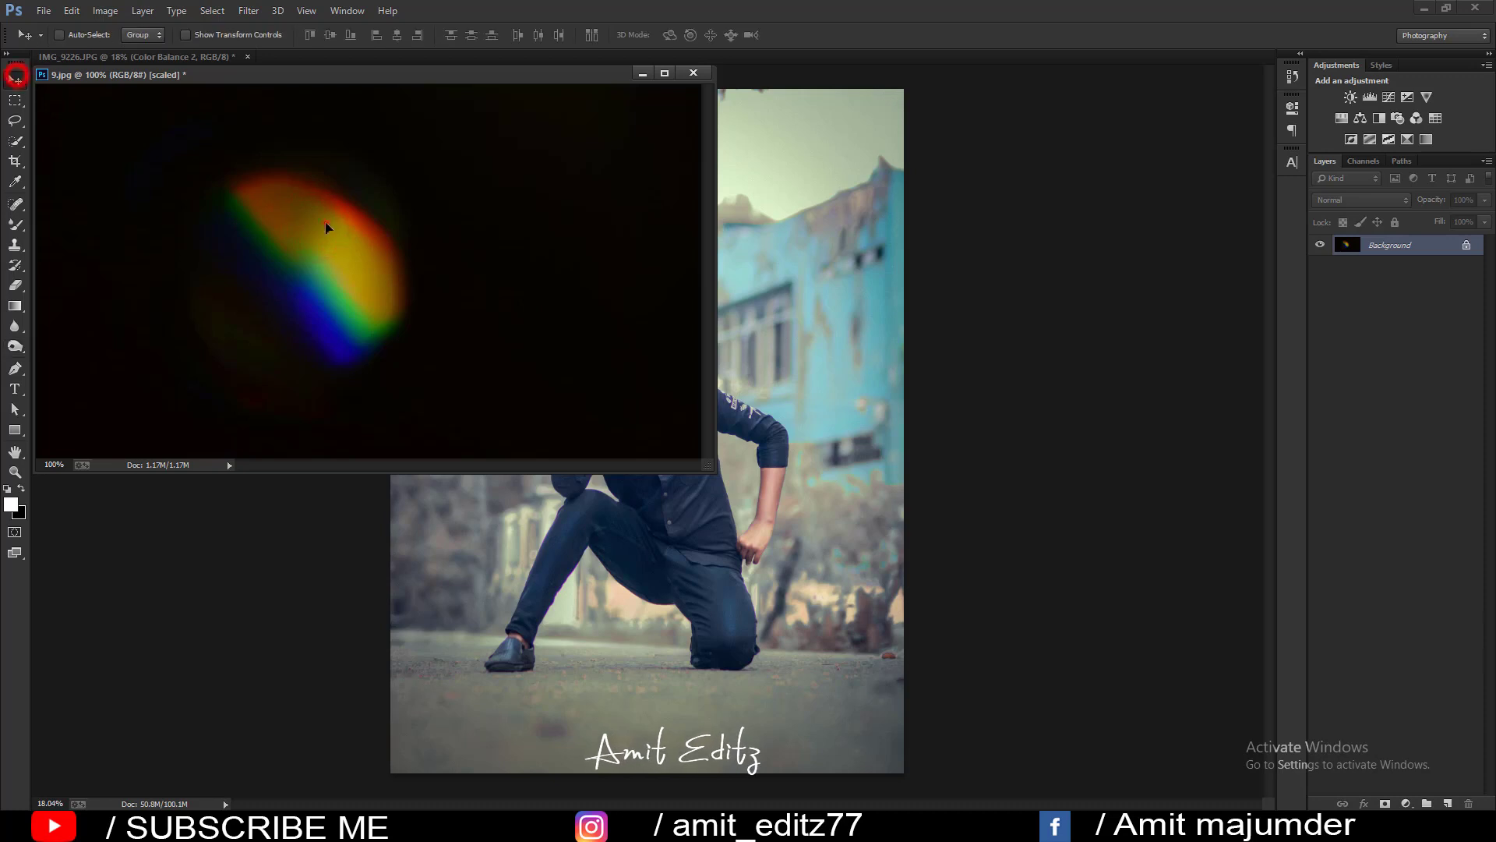
drag(328, 226, 786, 297)
click(695, 74)
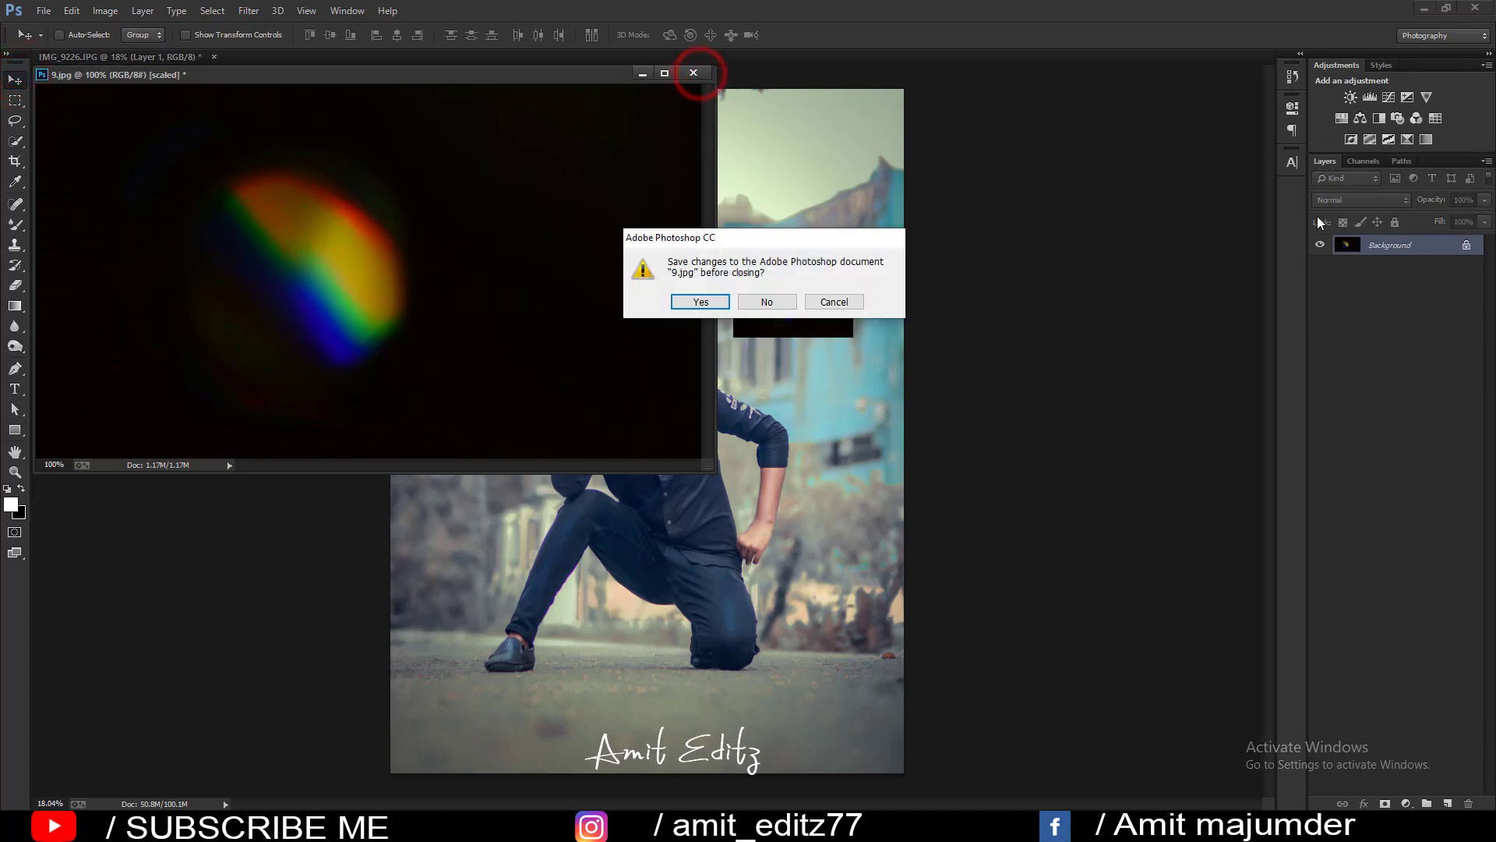
click(757, 303)
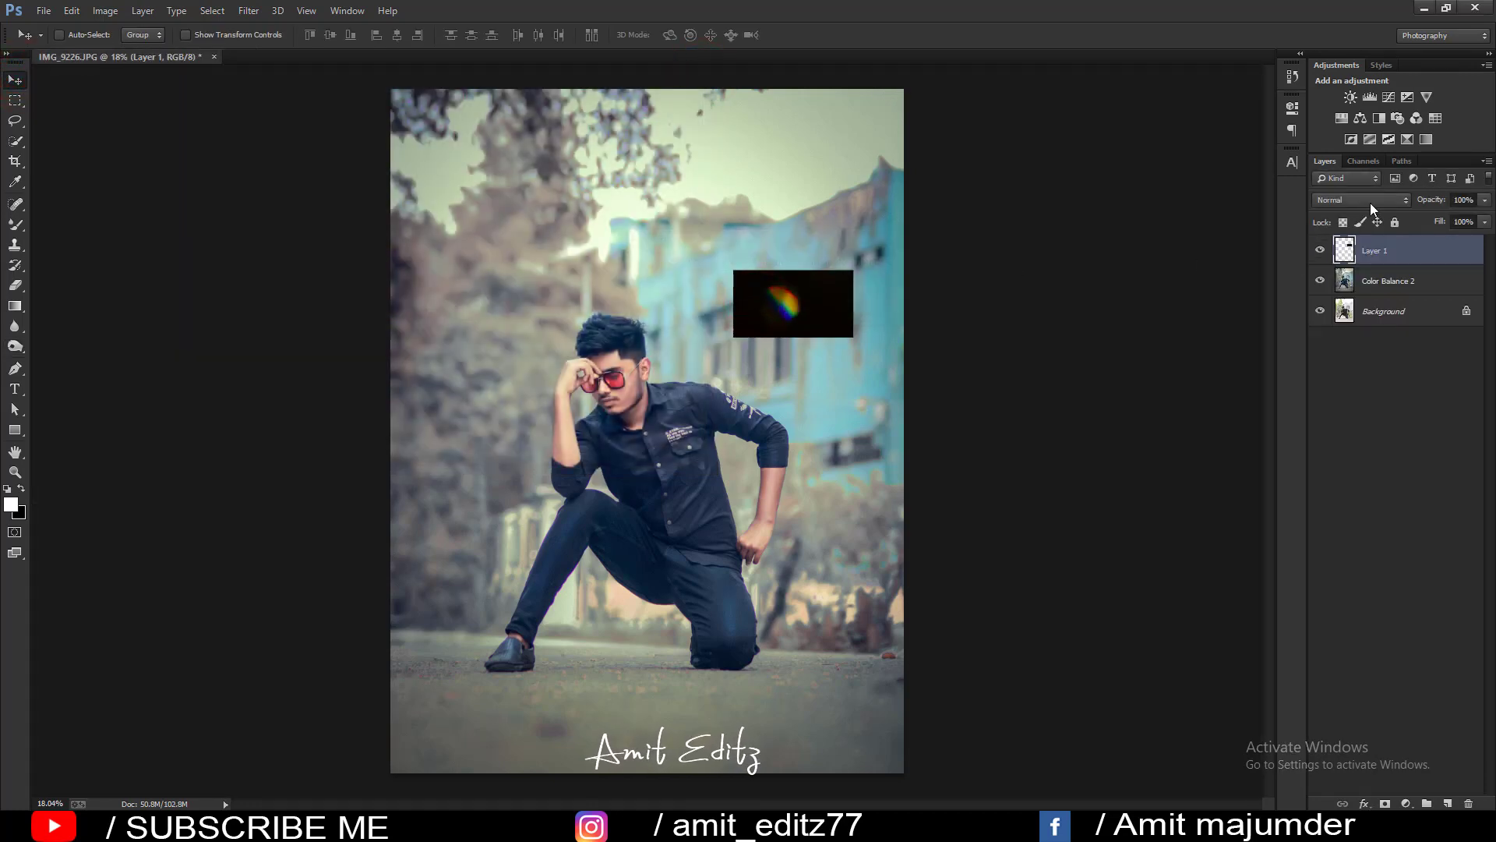
Set the flare layer to Screen and enlarge it over the upper-right sky.
click(1369, 202)
click(1352, 342)
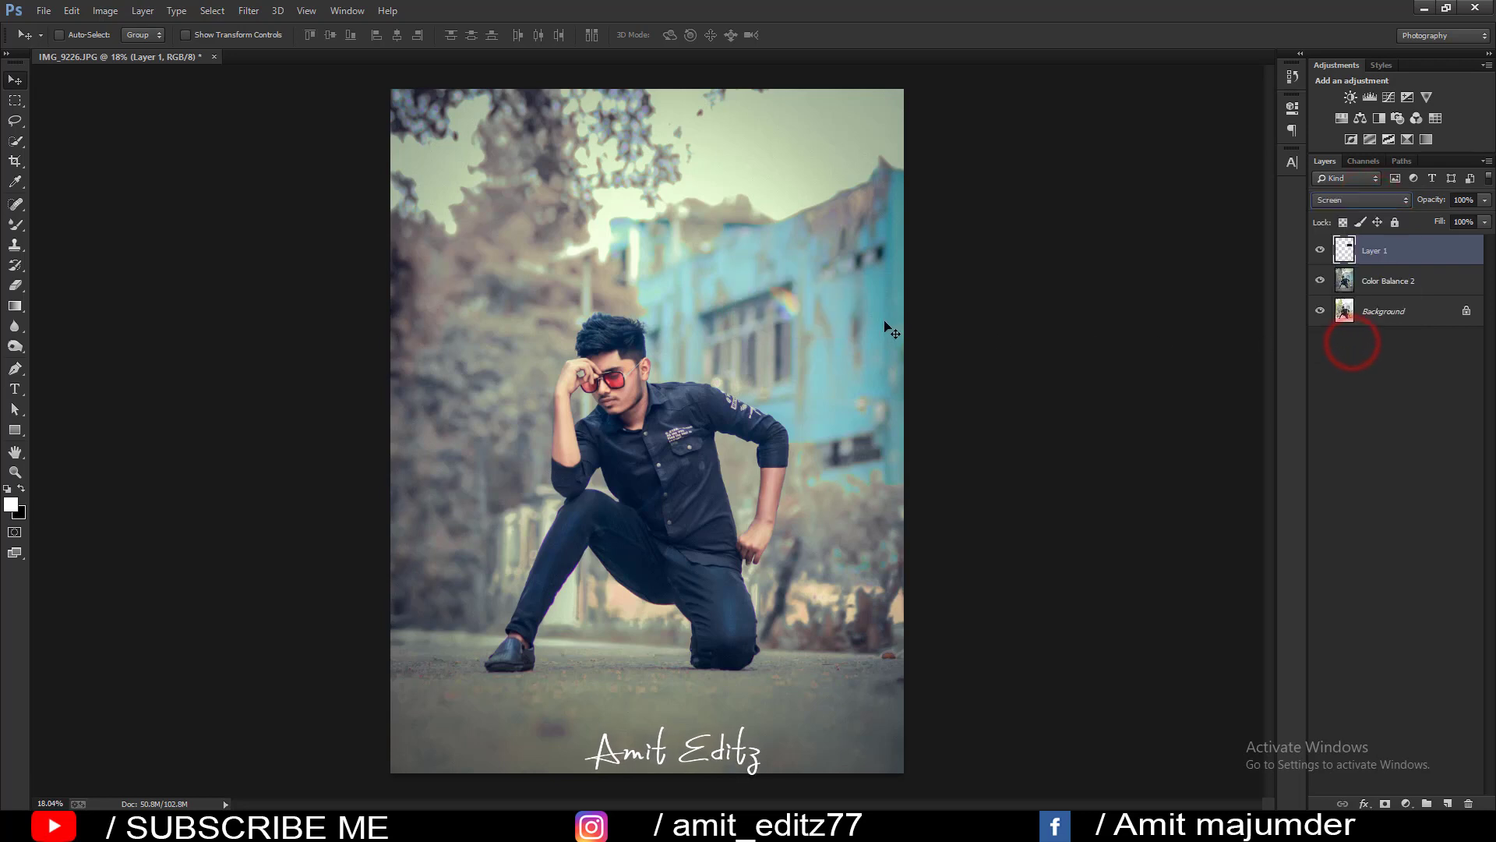
key(ctrl+t)
drag(858, 249, 1105, 74)
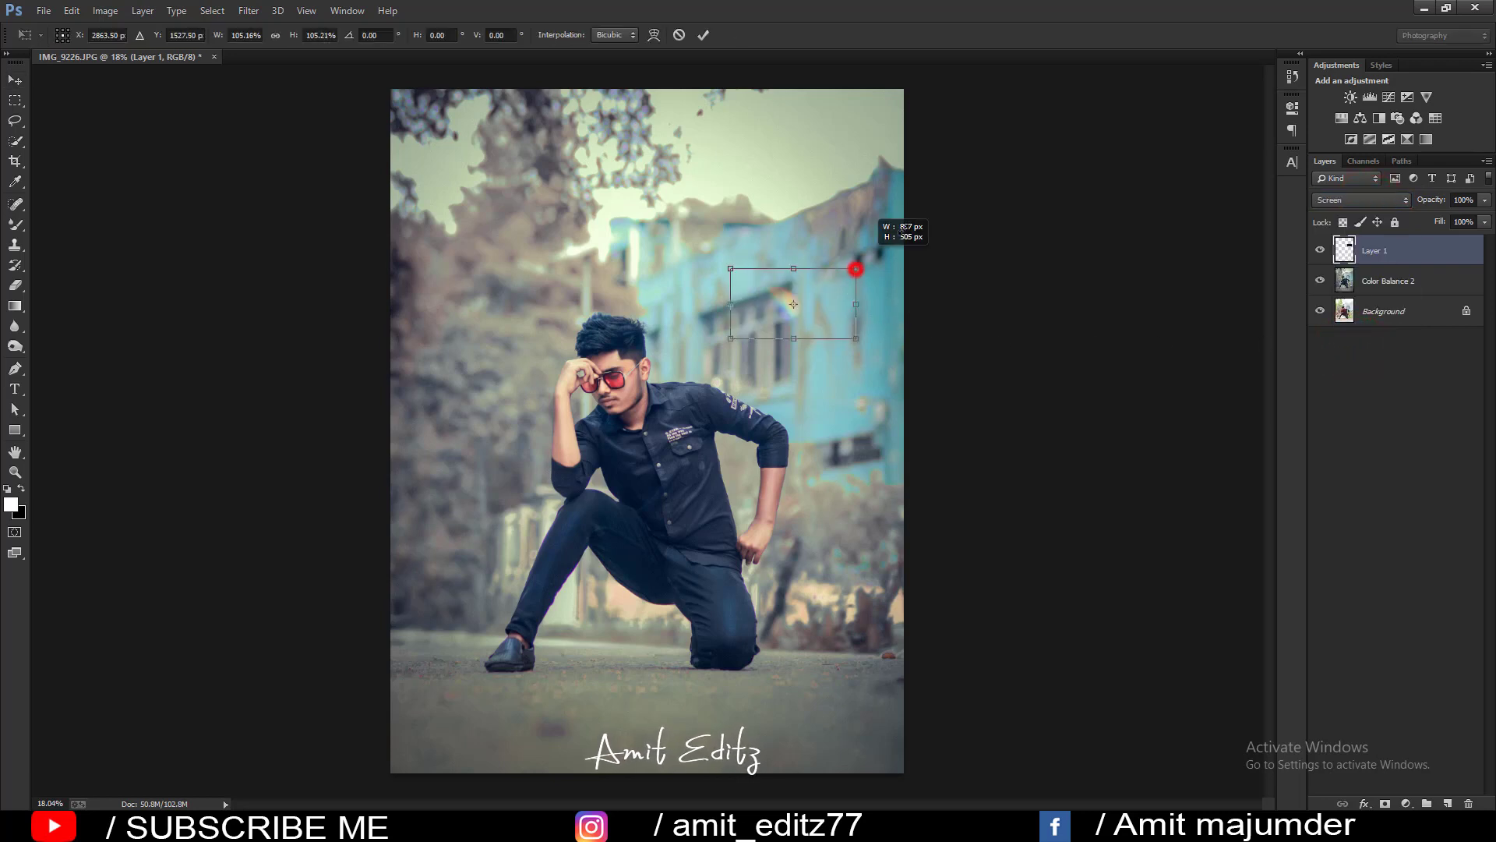
drag(884, 331, 977, 173)
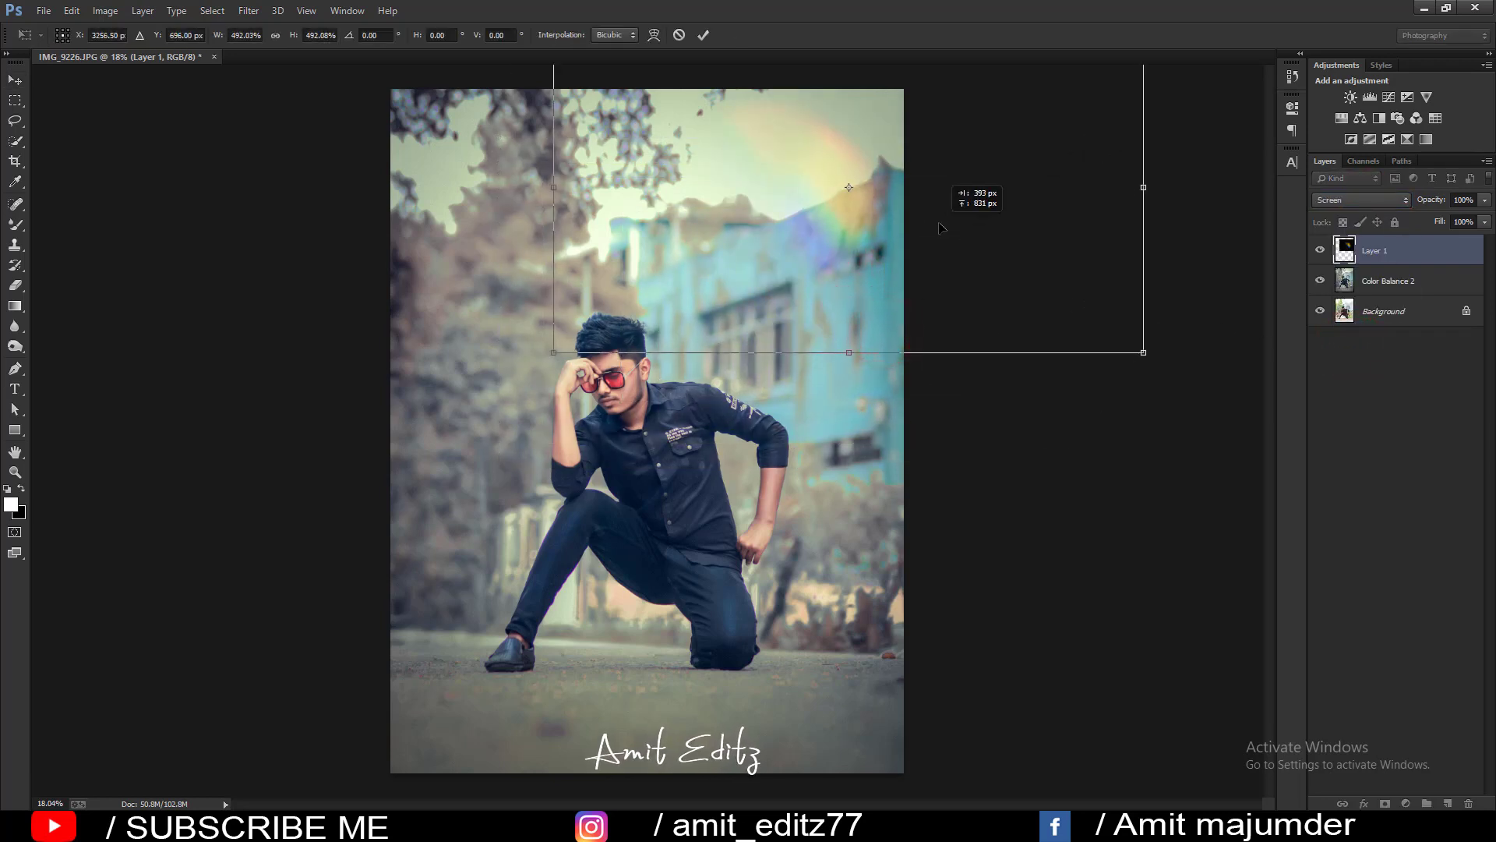
drag(939, 228, 904, 187)
key(Return)
alt+scroll(918, 222, down, 3)
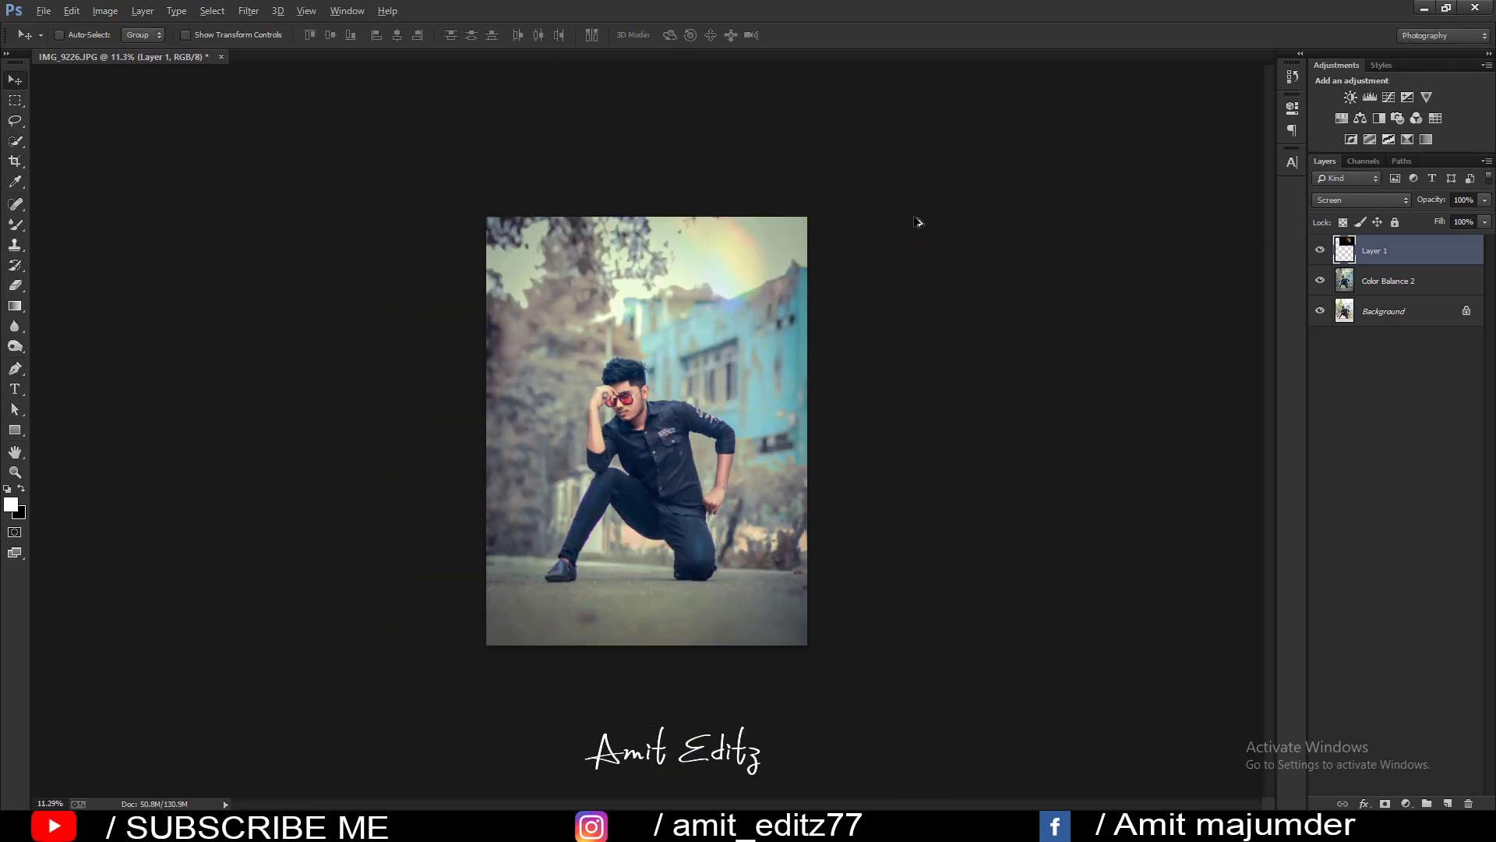
alt+scroll(917, 223, up, 3)
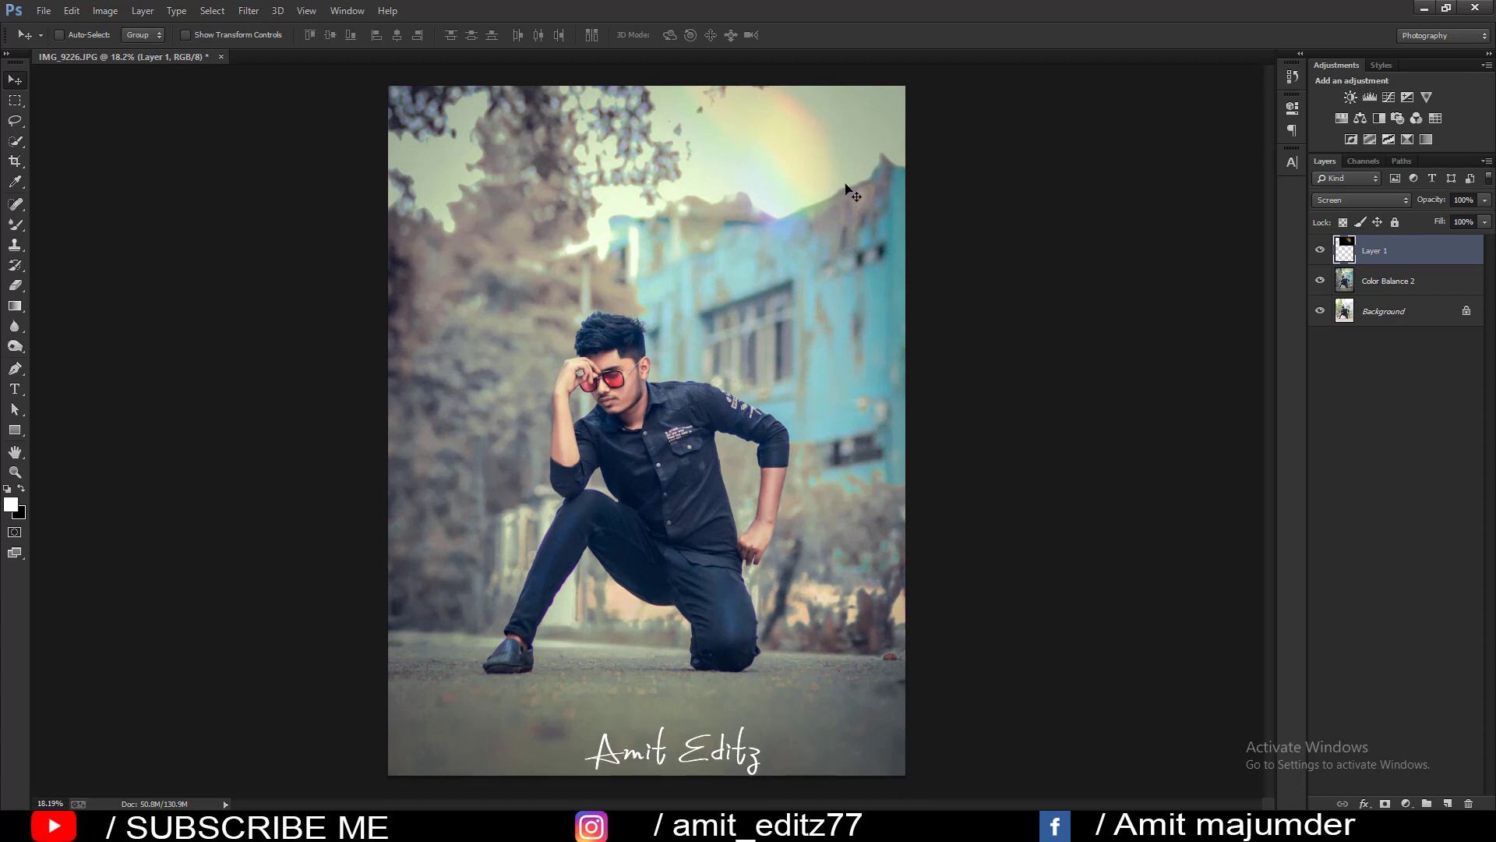
drag(847, 187, 841, 179)
alt+scroll(843, 181, down, 4)
alt+scroll(848, 185, up, 3)
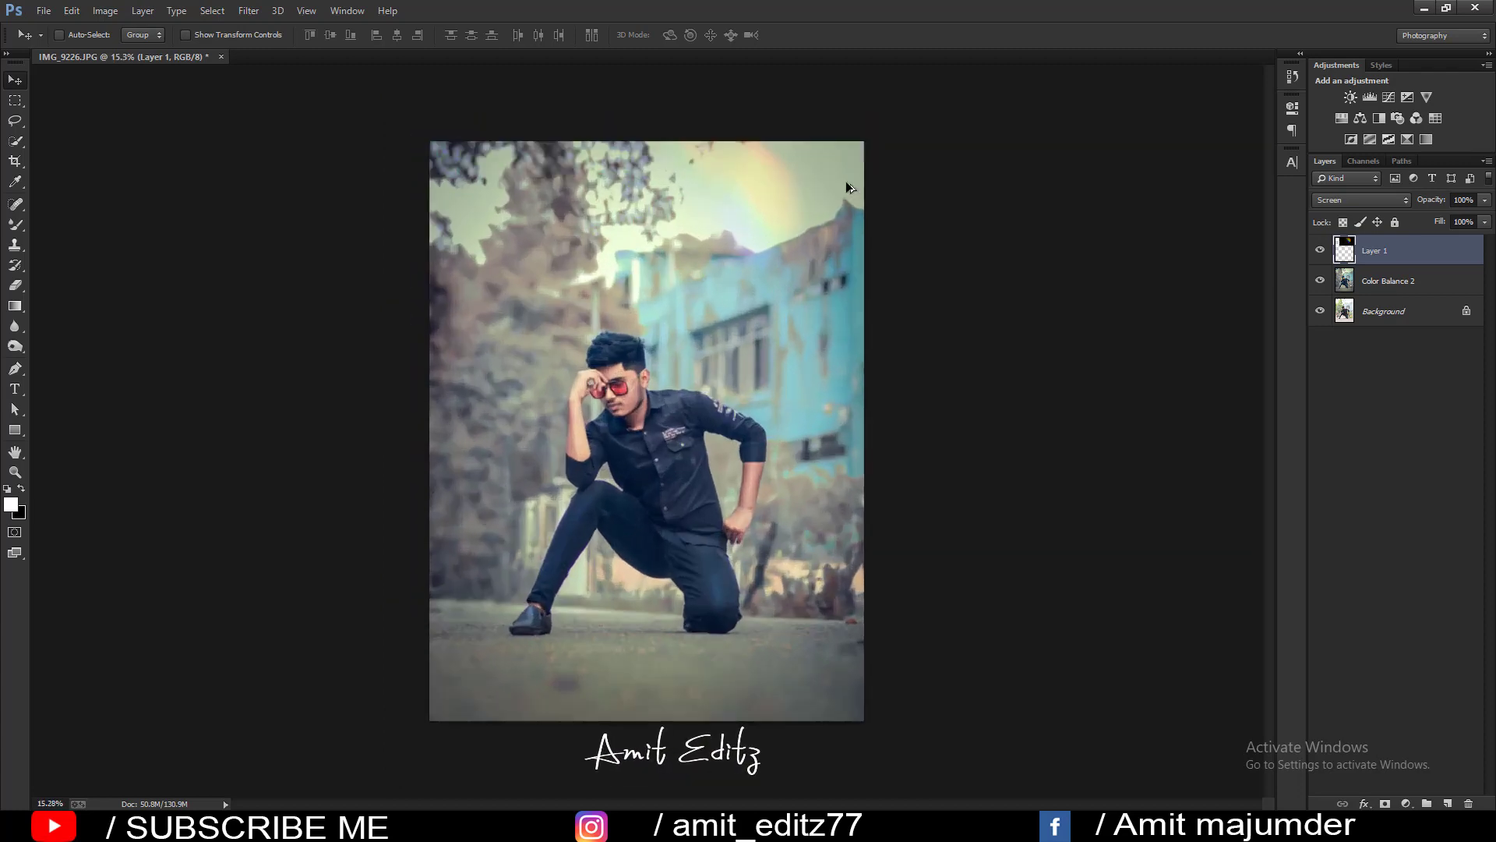
alt+scroll(847, 188, up, 1)
alt+scroll(933, 258, down, 2)
alt+scroll(933, 257, up, 1)
Open particles-png-1-640x800.png from the particles-png New folder on drive G.
click(47, 11)
click(59, 40)
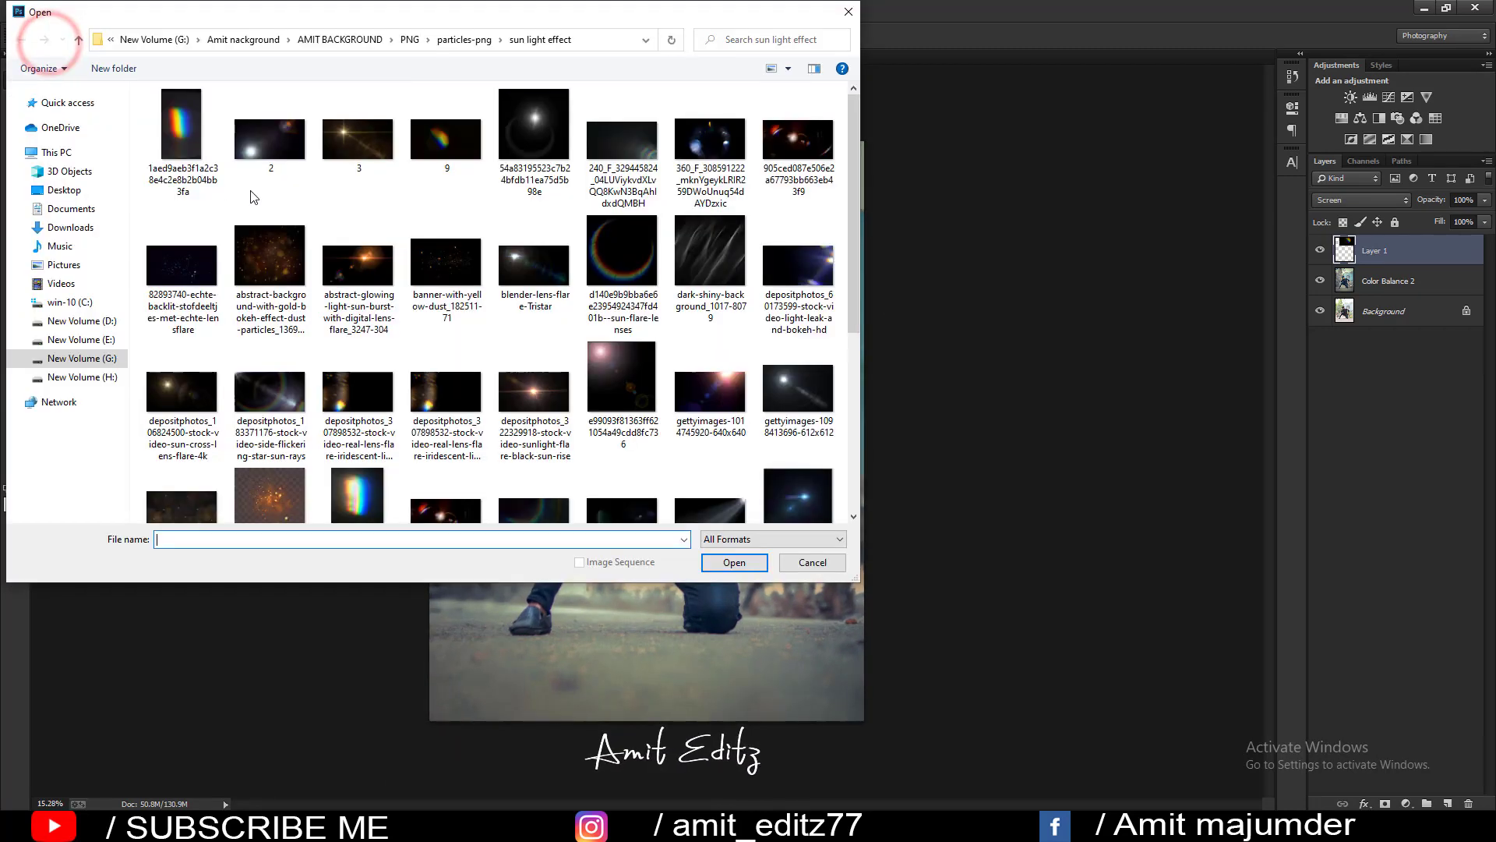
click(82, 359)
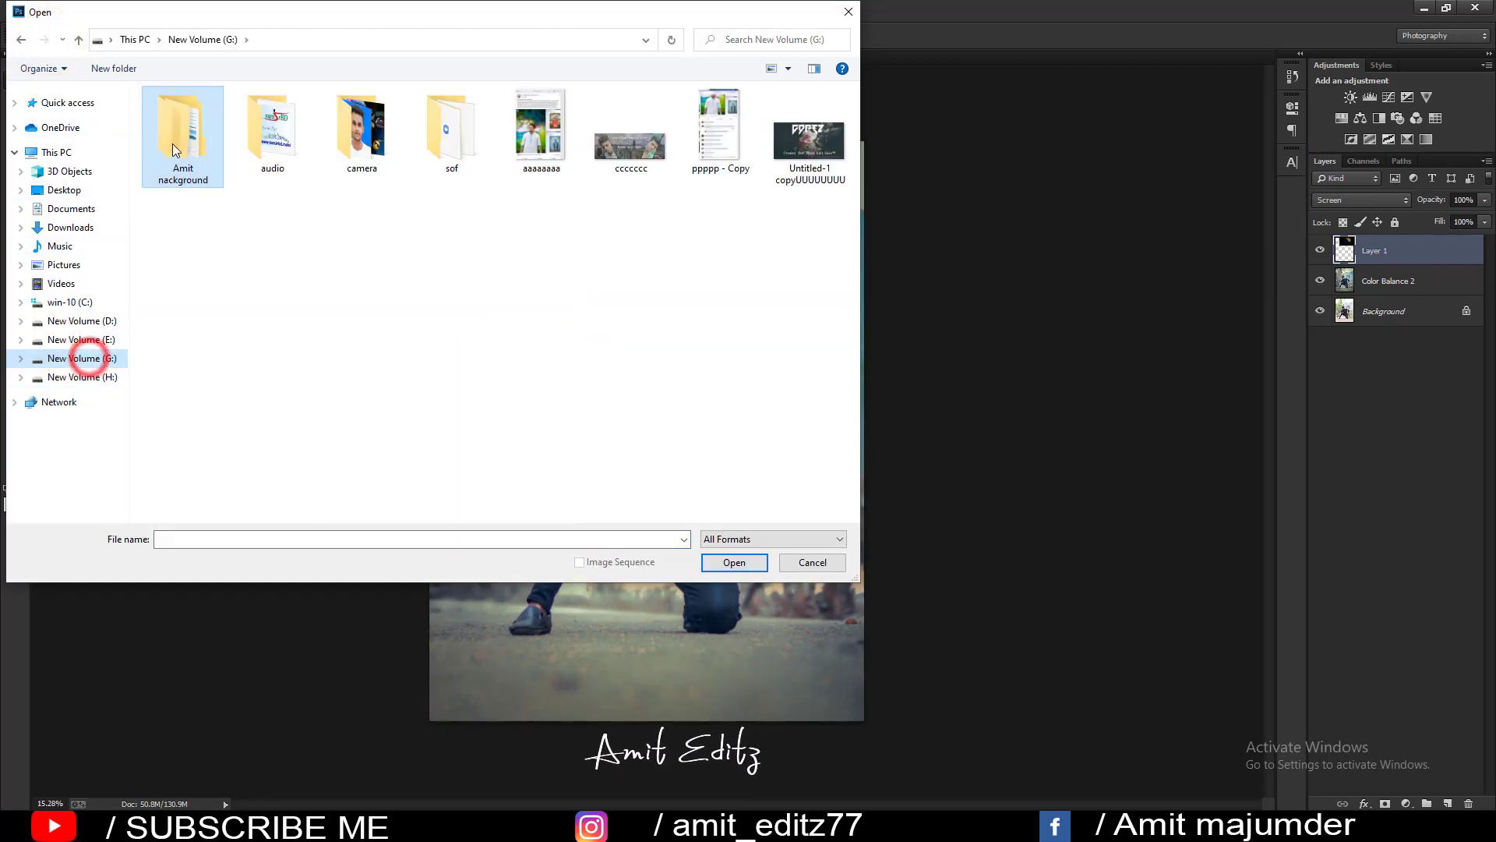
double_click(173, 136)
double_click(265, 146)
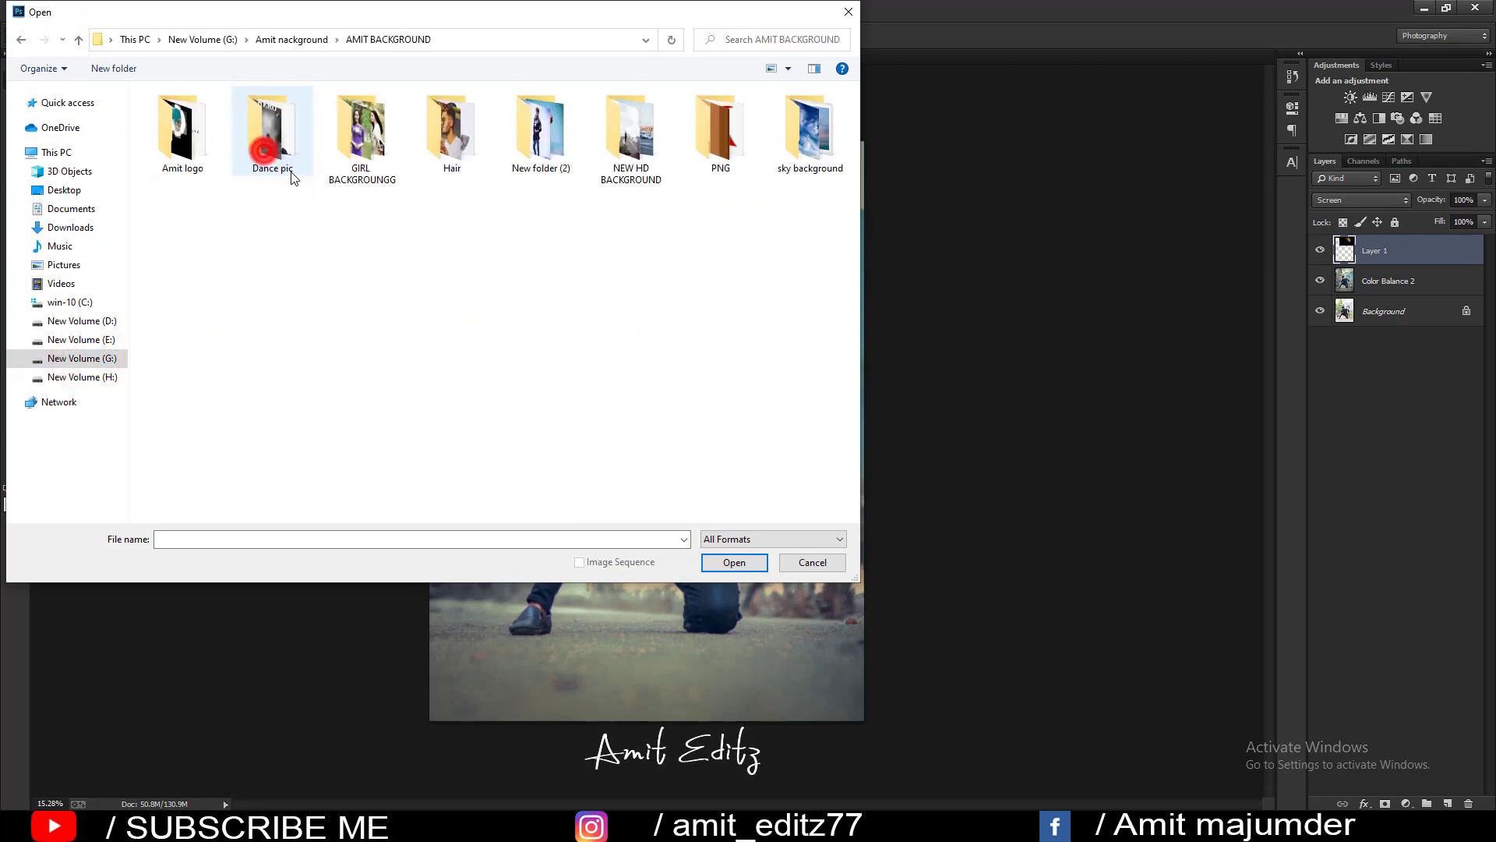
double_click(696, 159)
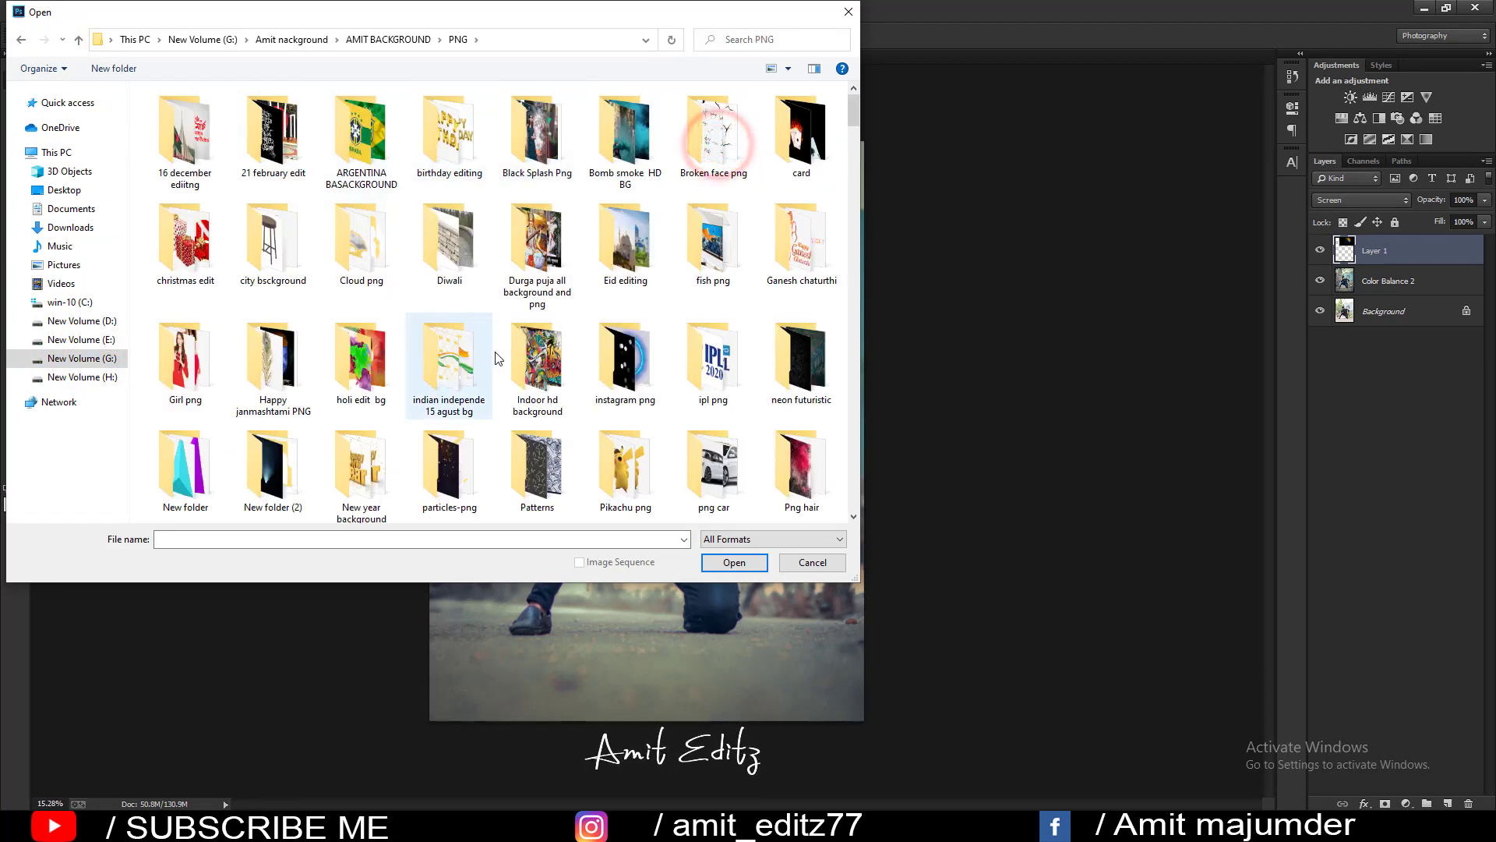
scroll(499, 359, down, 1)
double_click(448, 358)
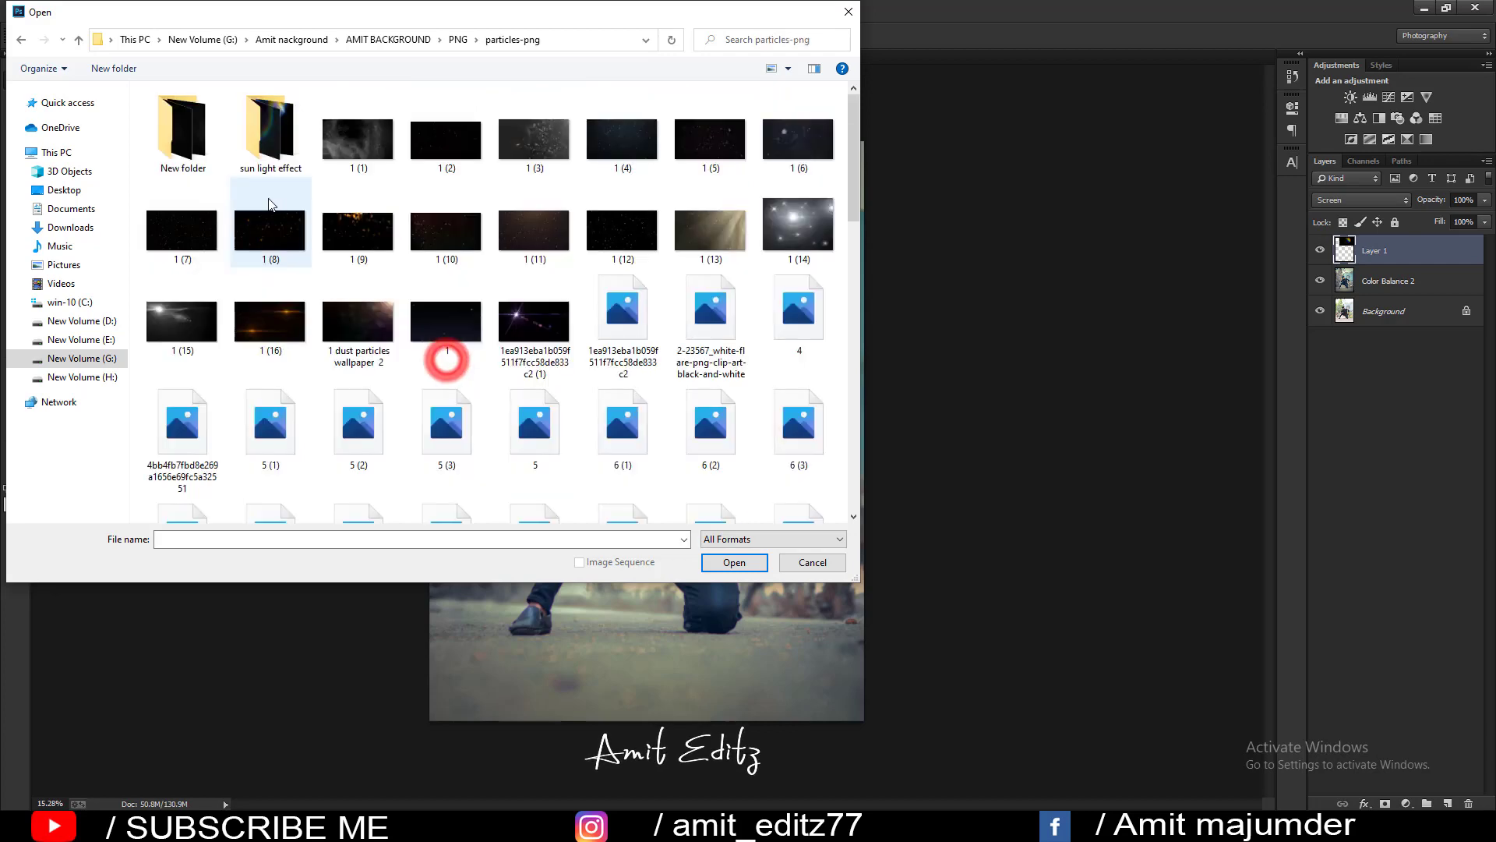
double_click(187, 129)
click(451, 124)
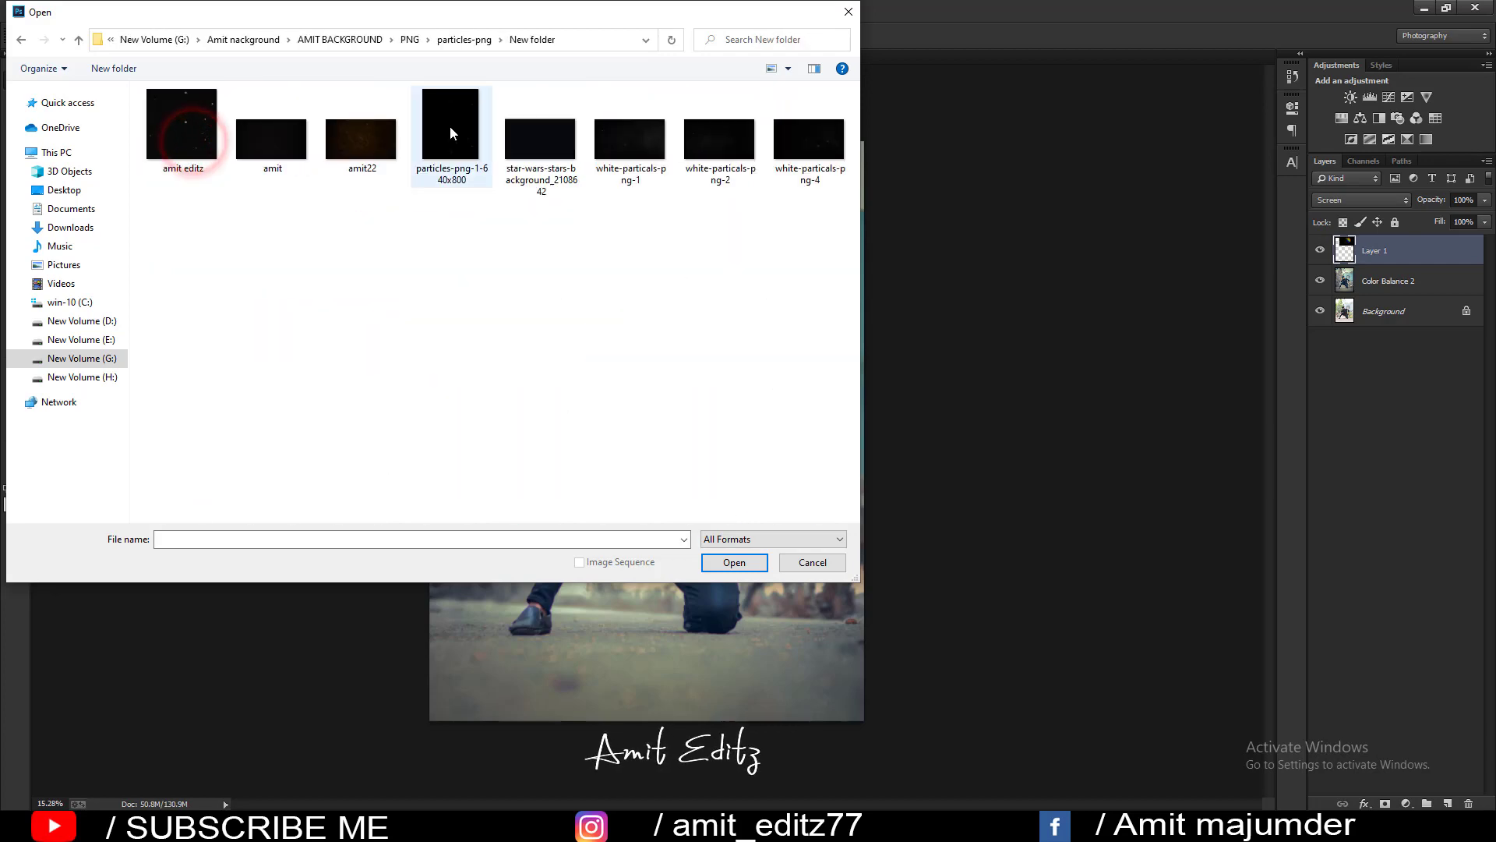
double_click(451, 124)
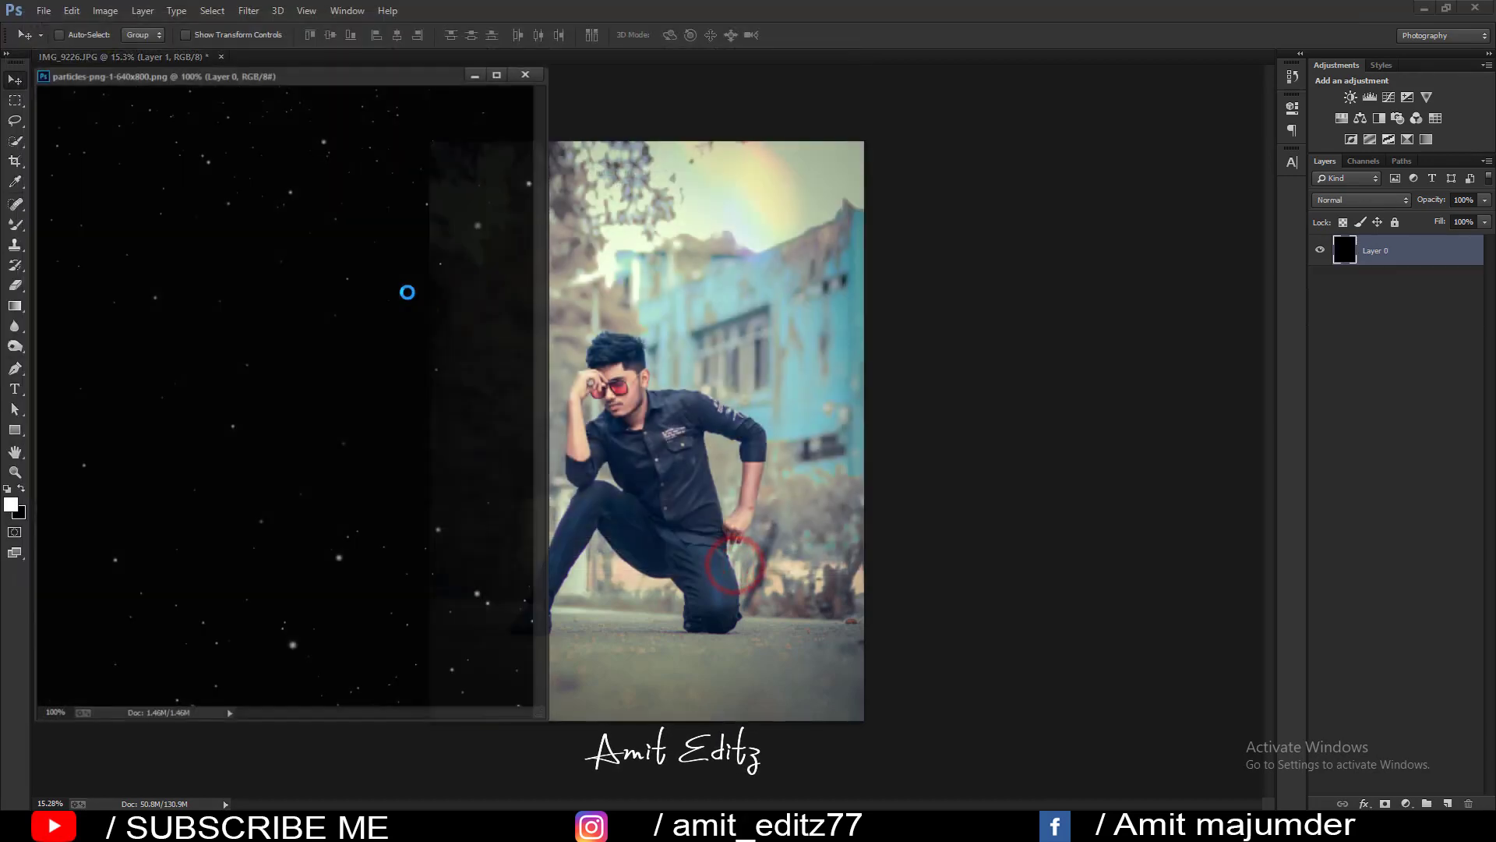
Drag the starfield into IMG_9226, set it to Screen, and stretch it over the photo.
drag(211, 261, 655, 373)
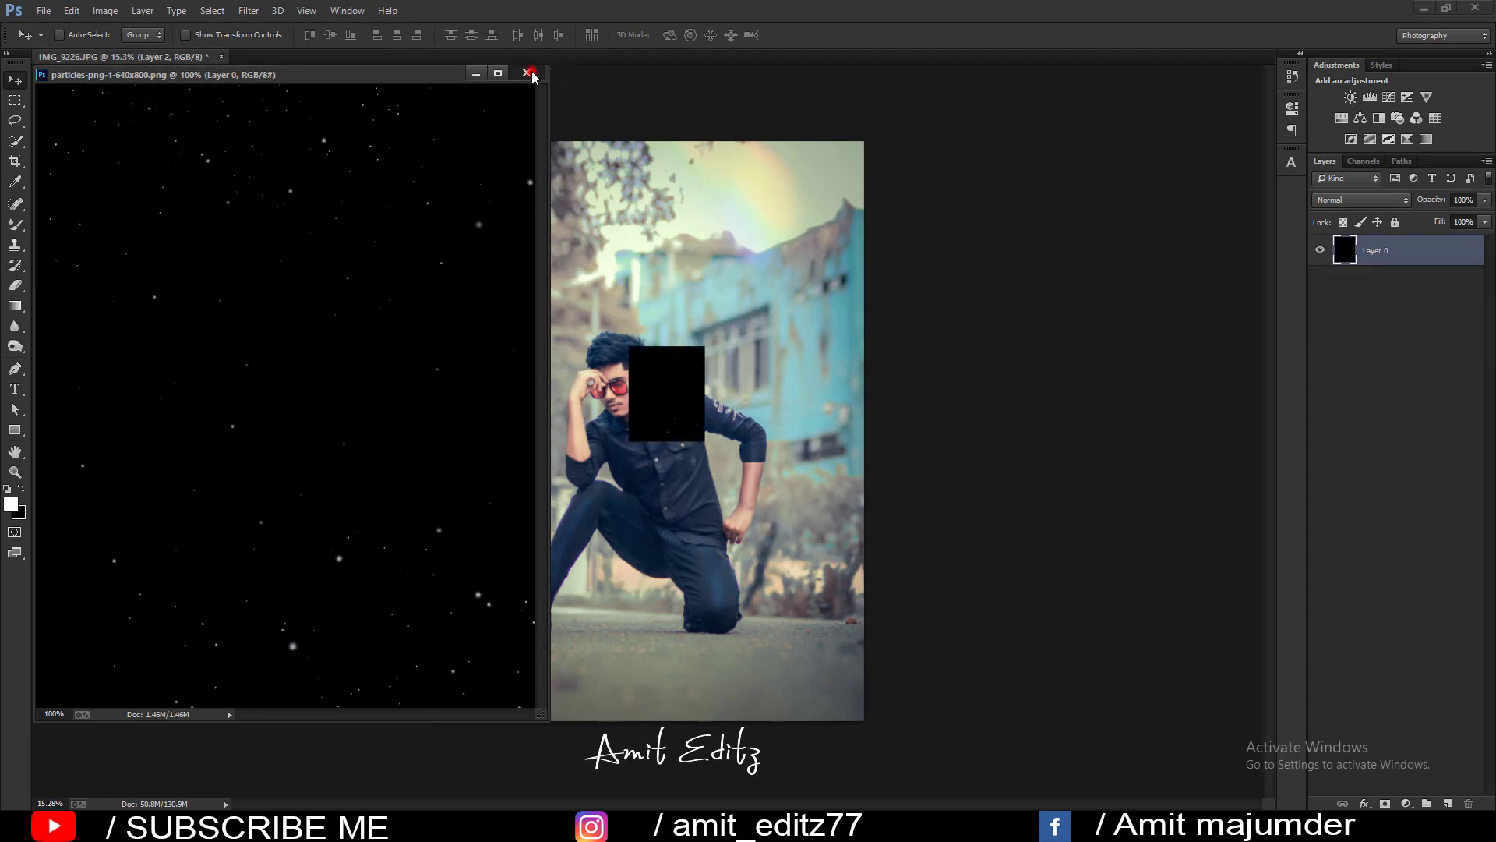
click(528, 72)
click(1336, 199)
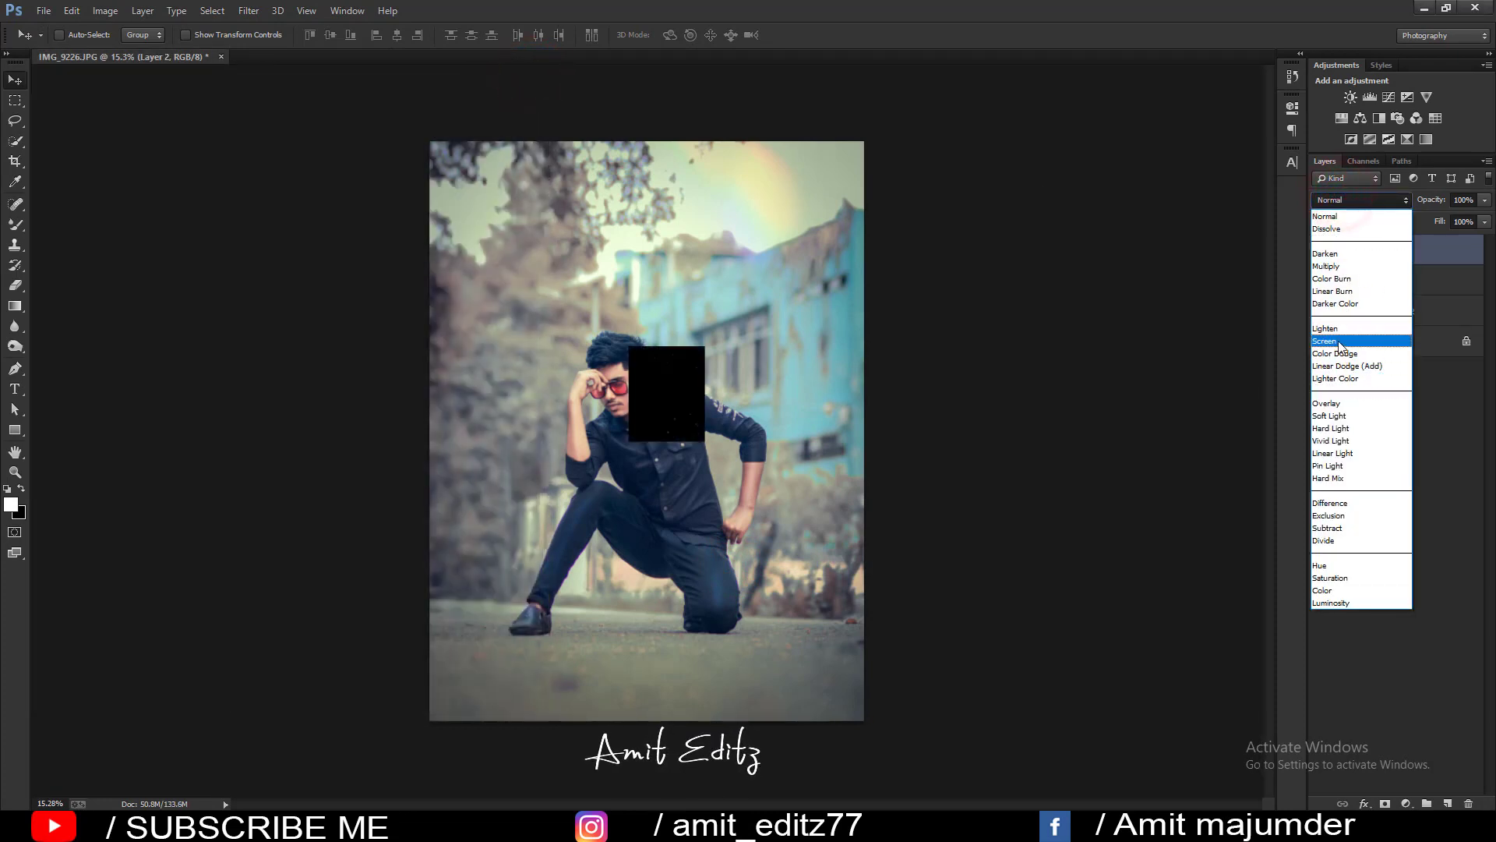
click(1341, 343)
key(ctrl+t)
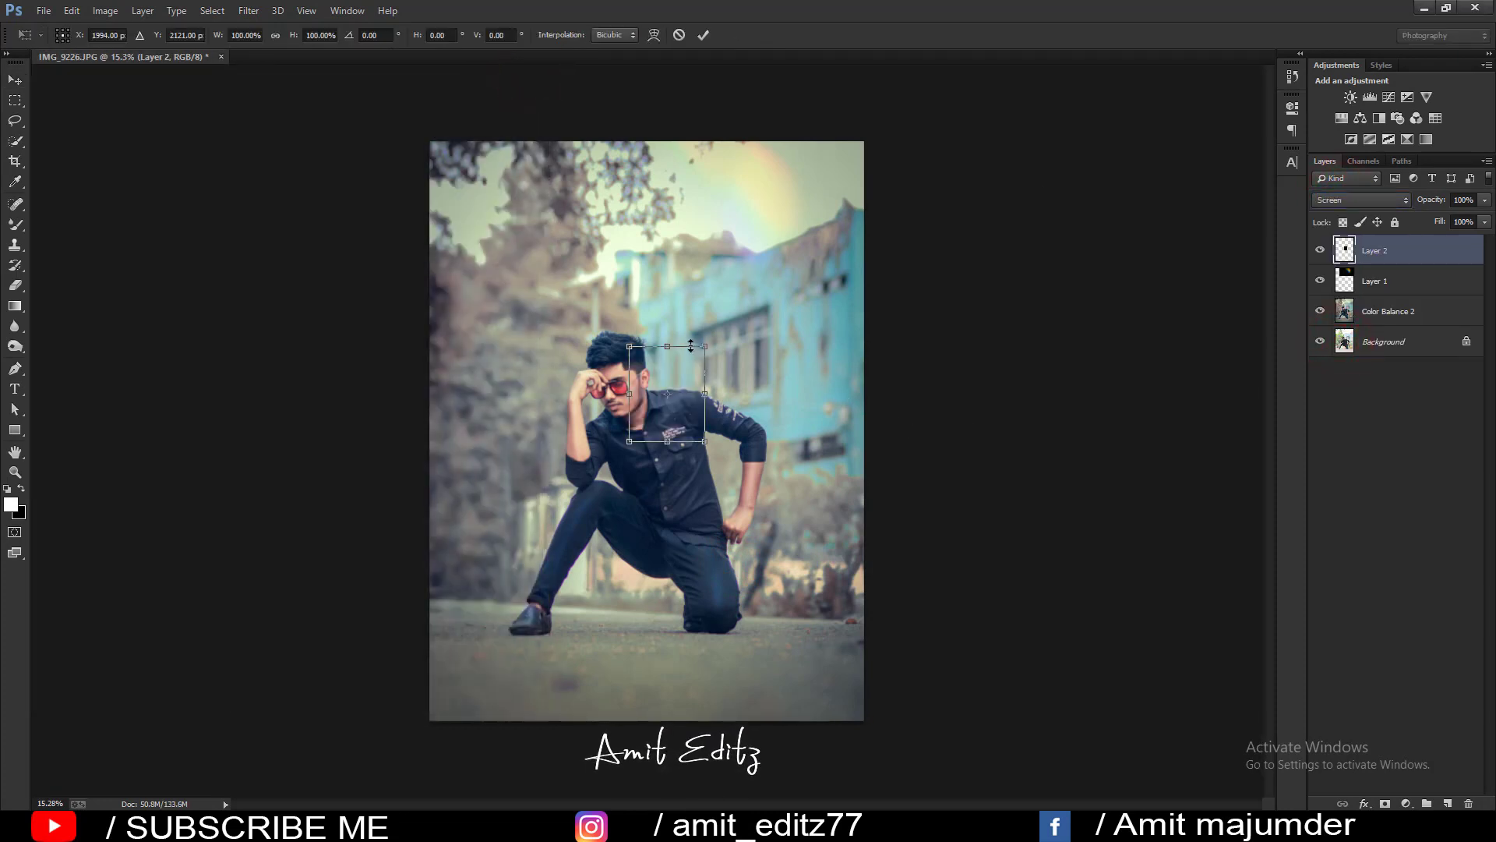
drag(709, 343, 850, 333)
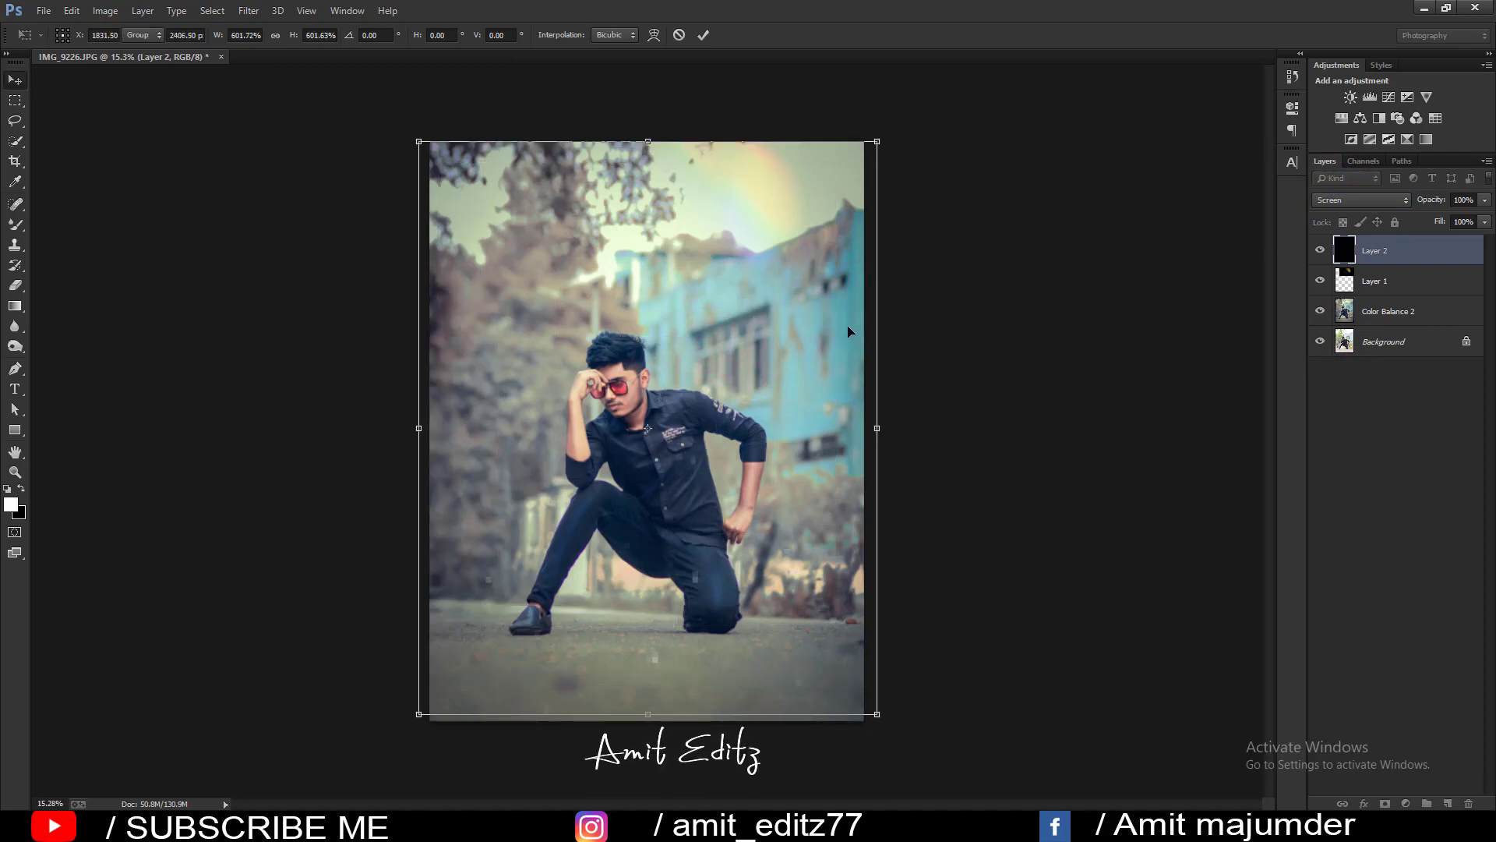
key(Return)
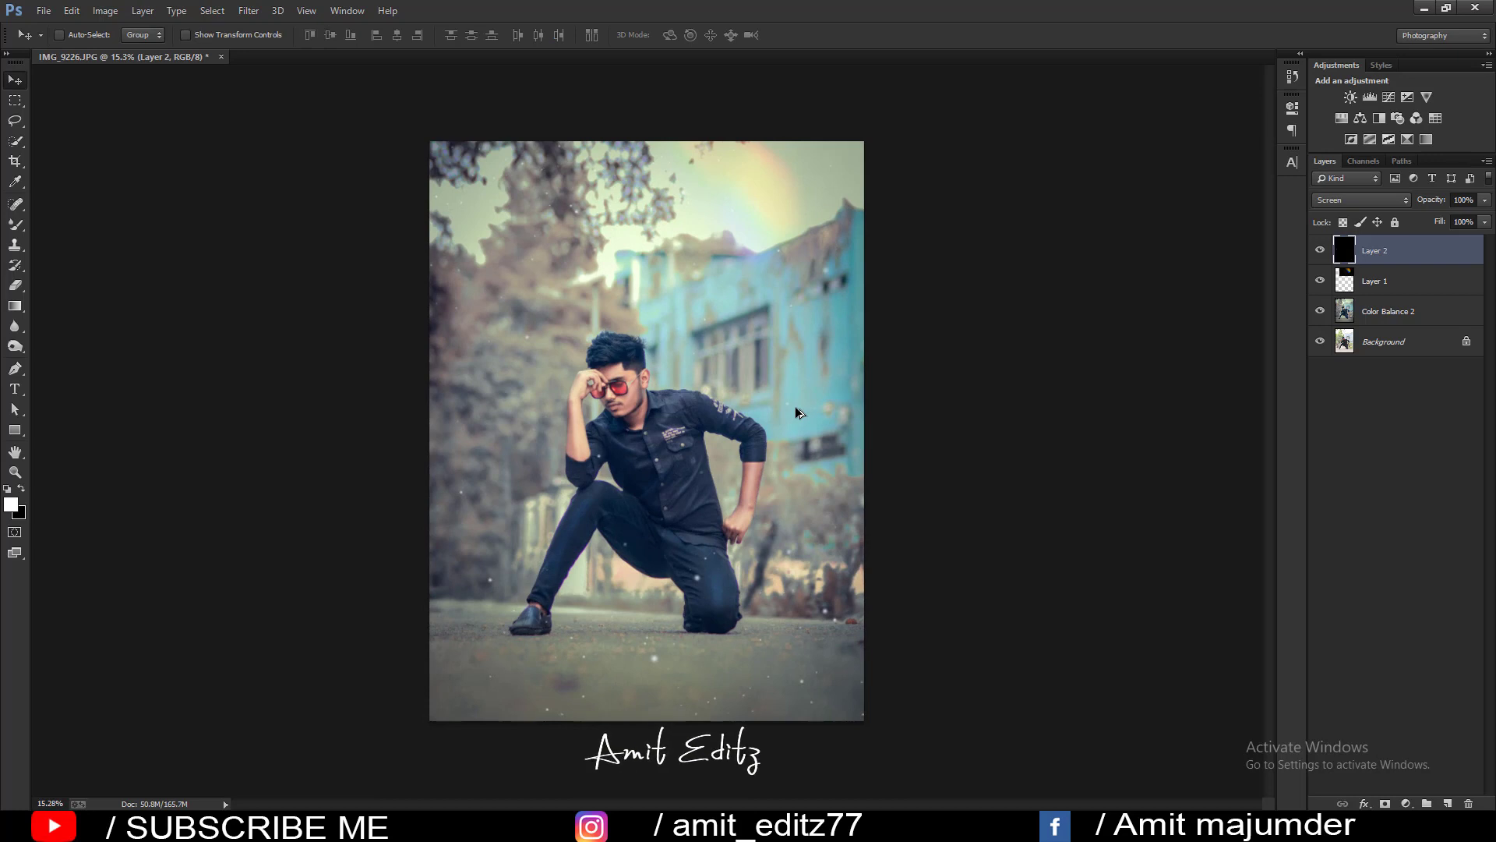
key(ctrl+0)
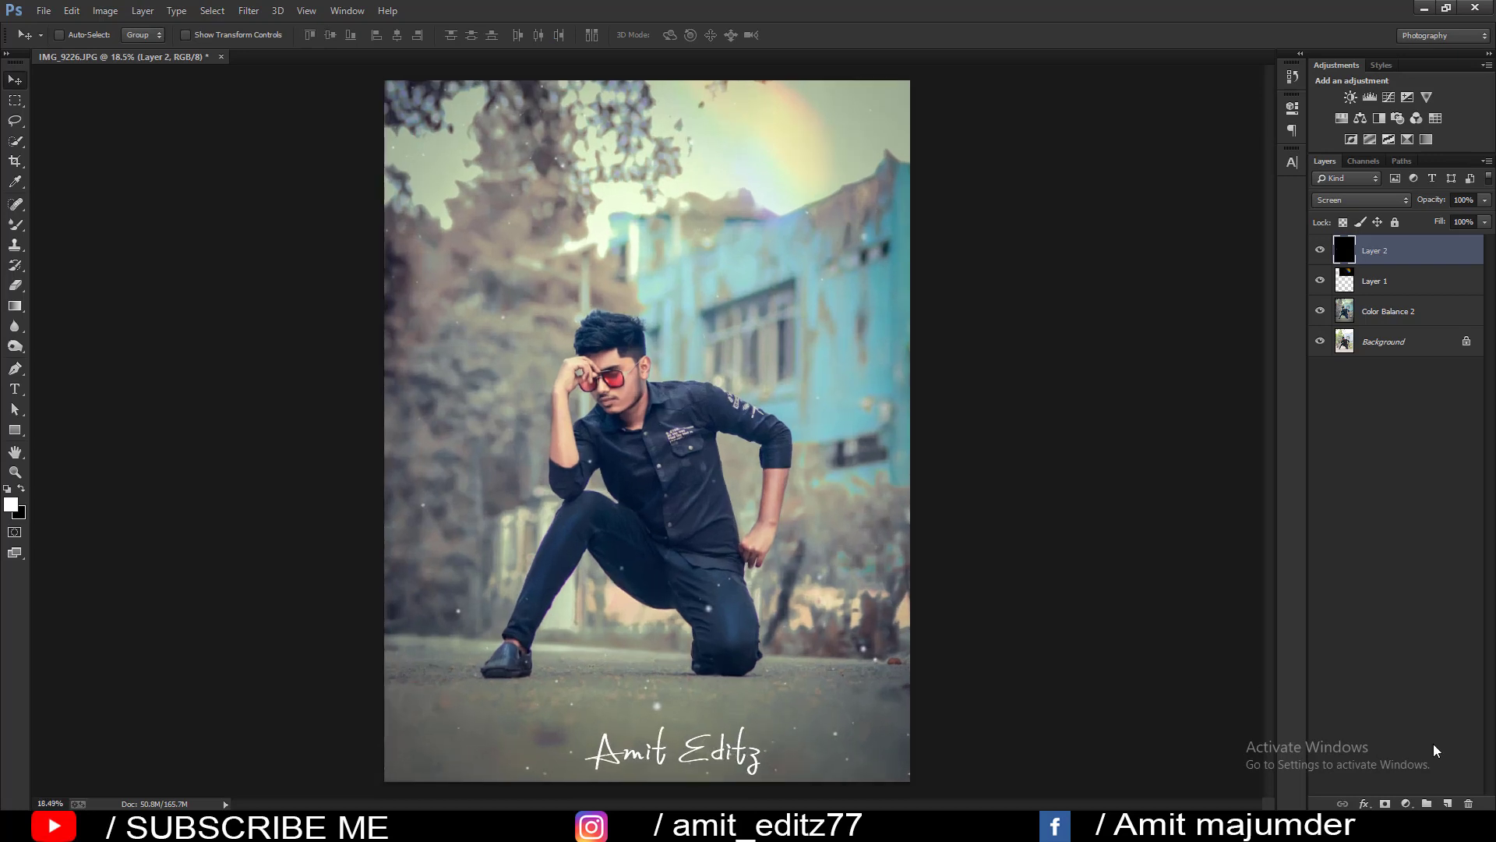
Add a layer mask to the glow layer and brush the subject out of it.
click(1385, 804)
right_click(20, 223)
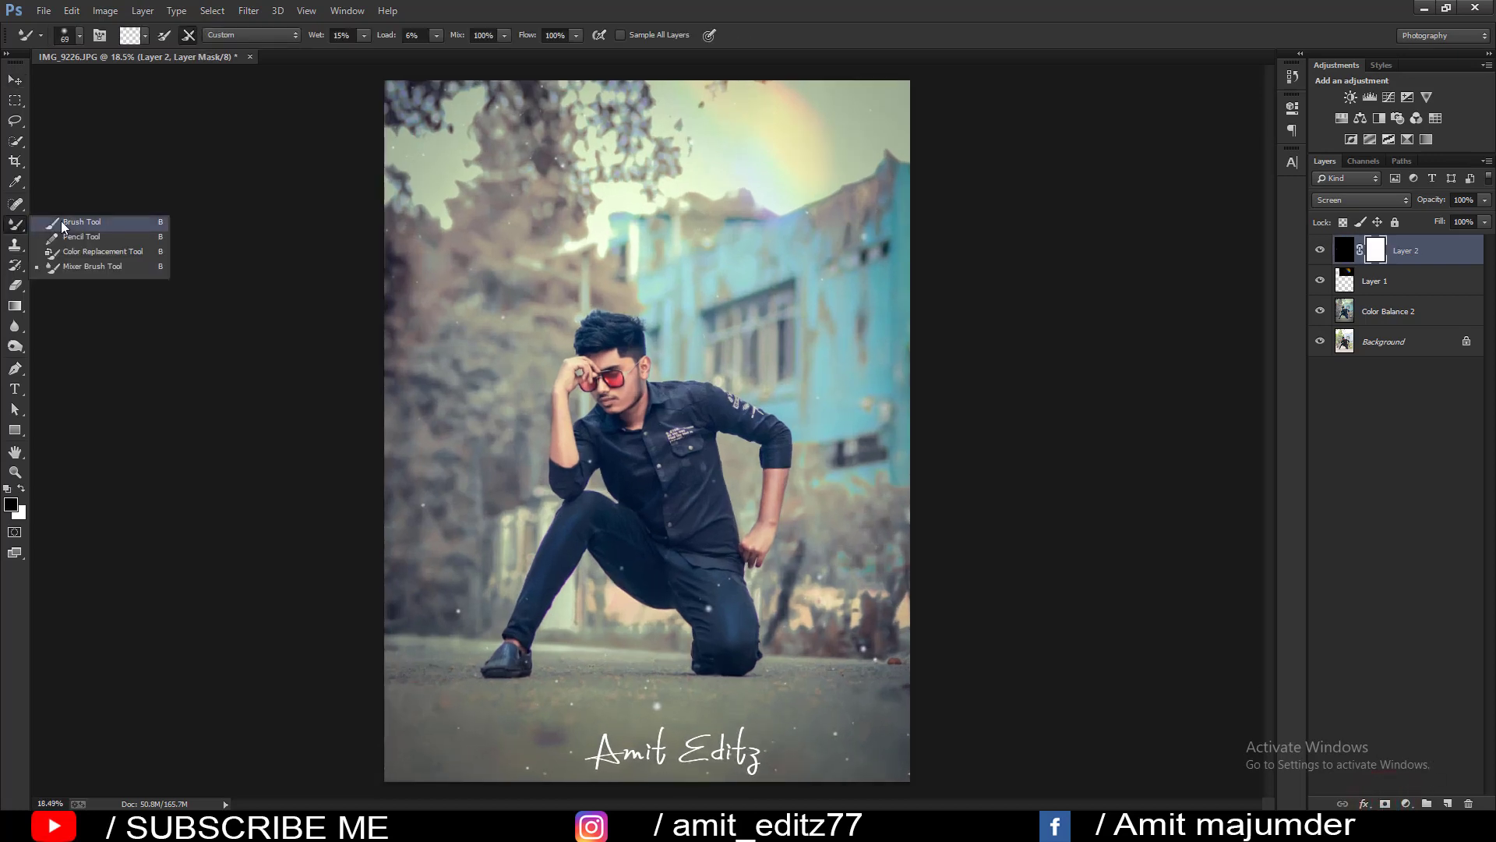
click(67, 224)
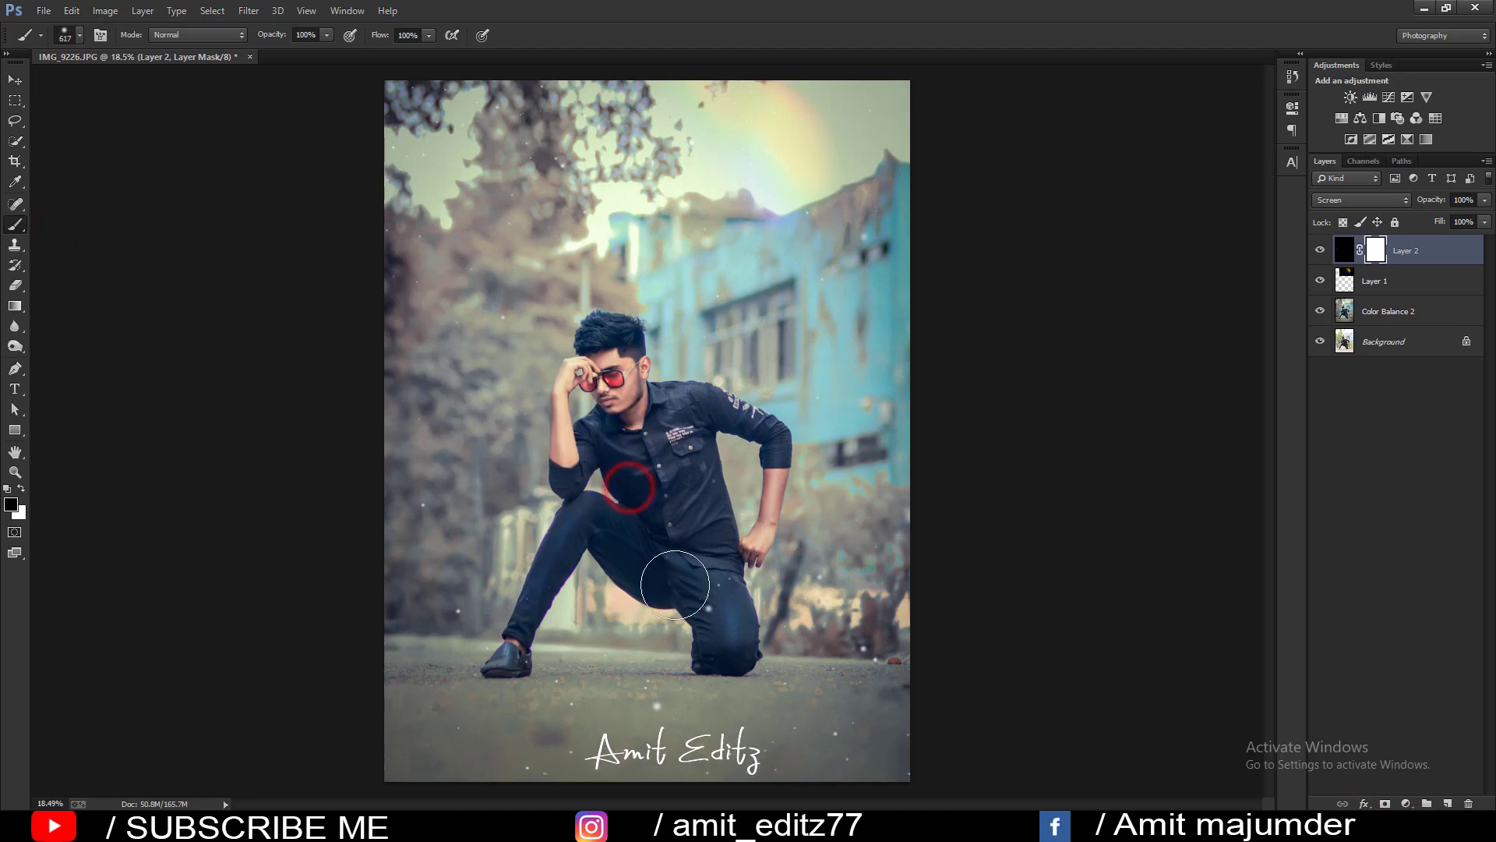
drag(625, 355, 655, 545)
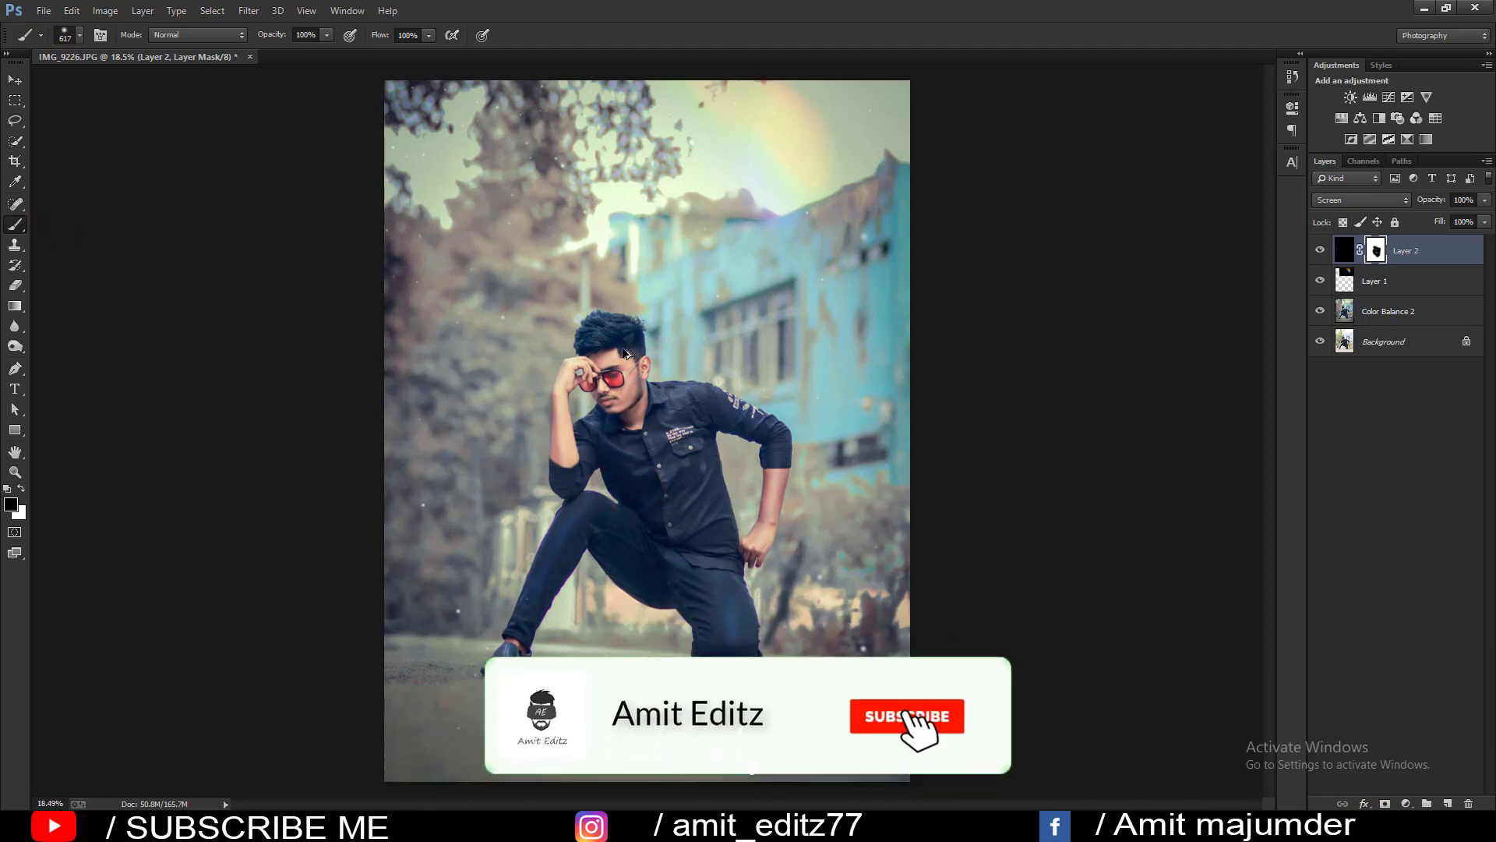
scroll(312, 273, down, 1)
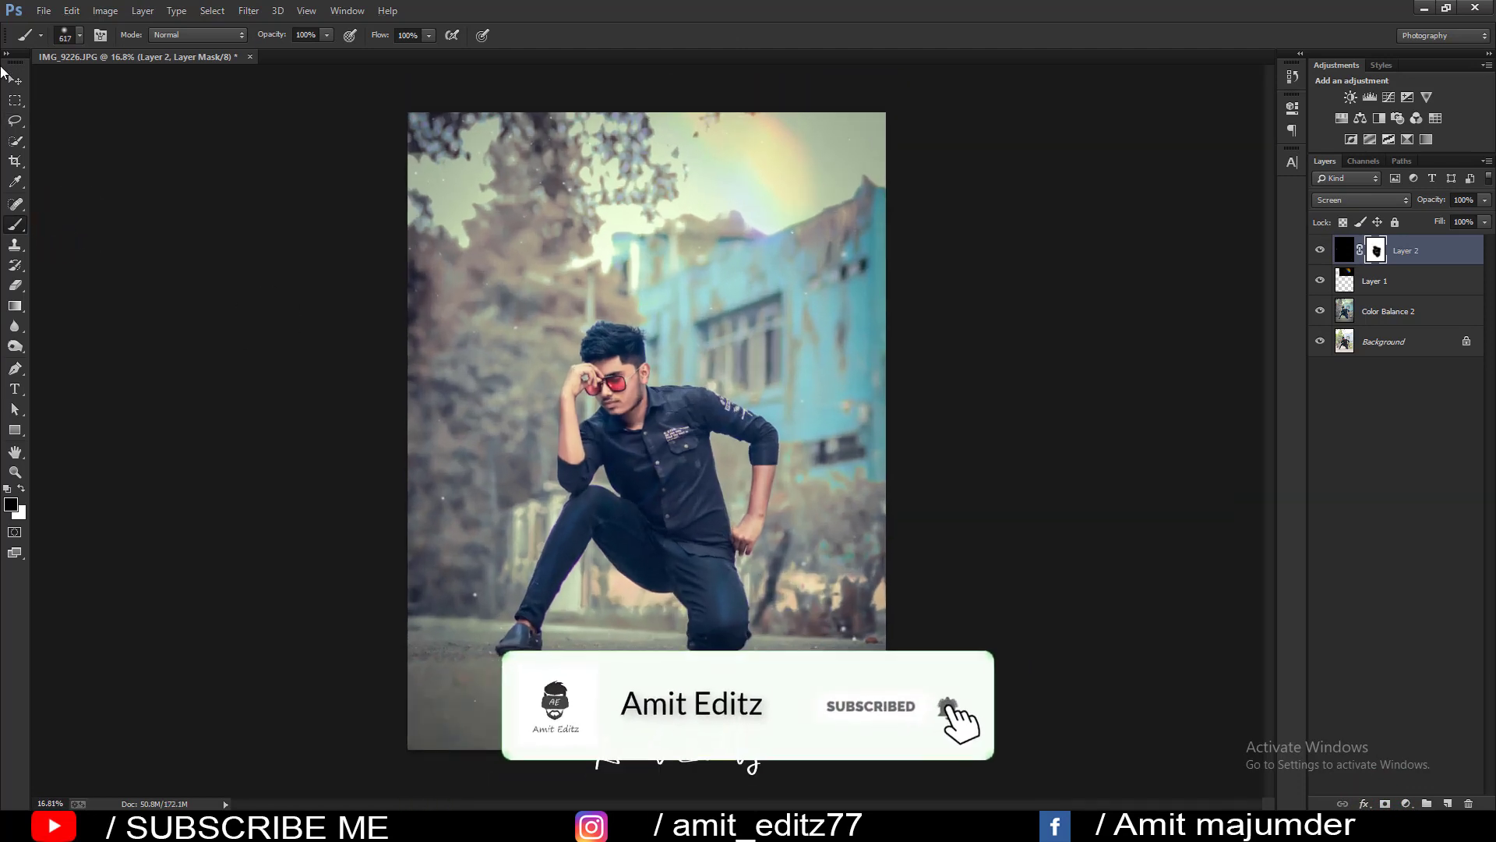
key(v)
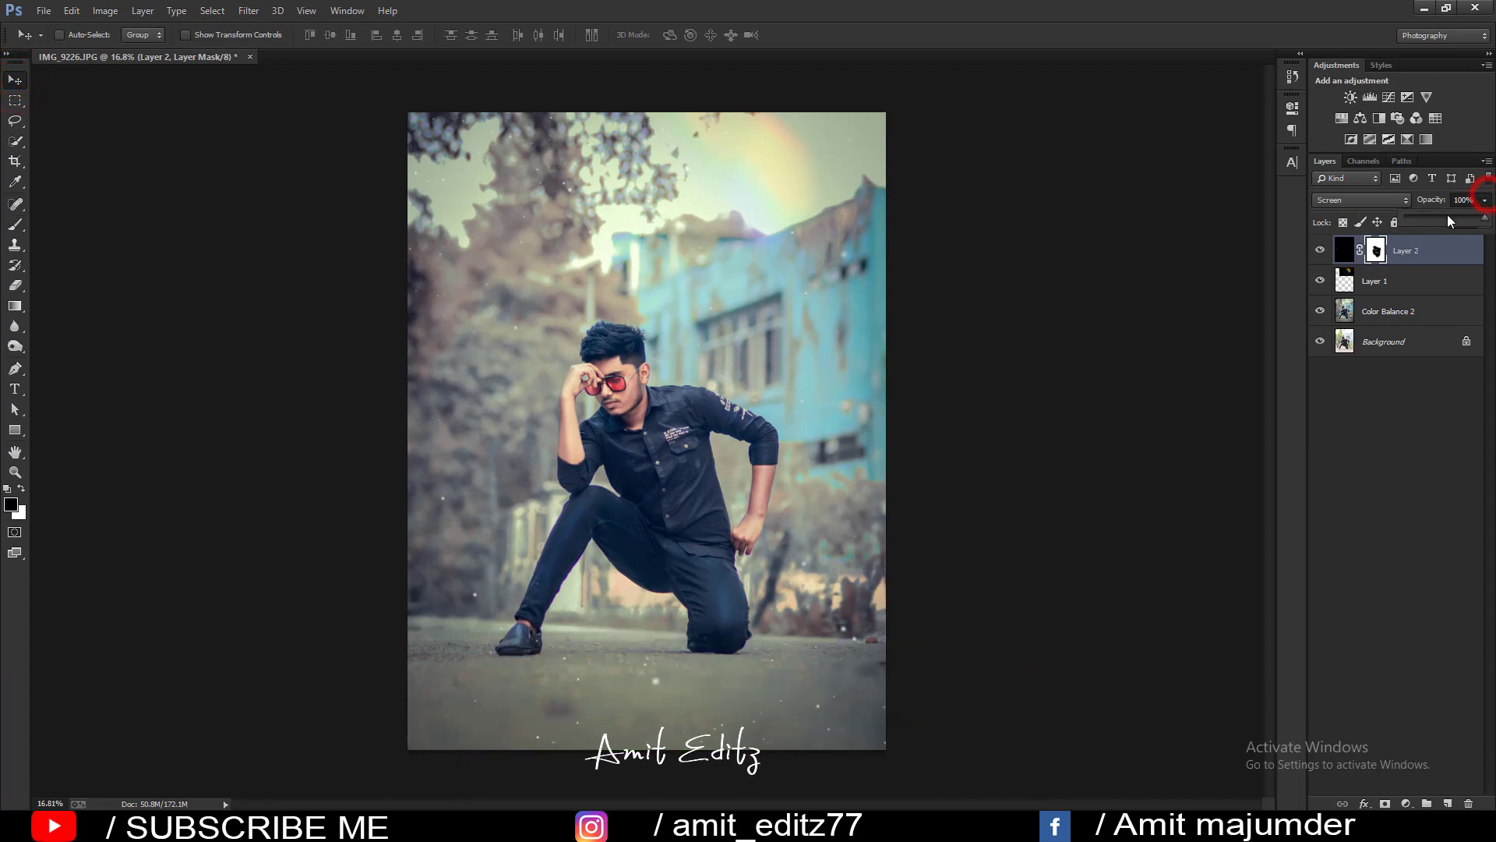
Set the glow layer to 47% opacity and merge it with Layer 1 into Layer 2.
drag(1442, 221, 1439, 222)
shift+click(1408, 279)
right_click(1407, 276)
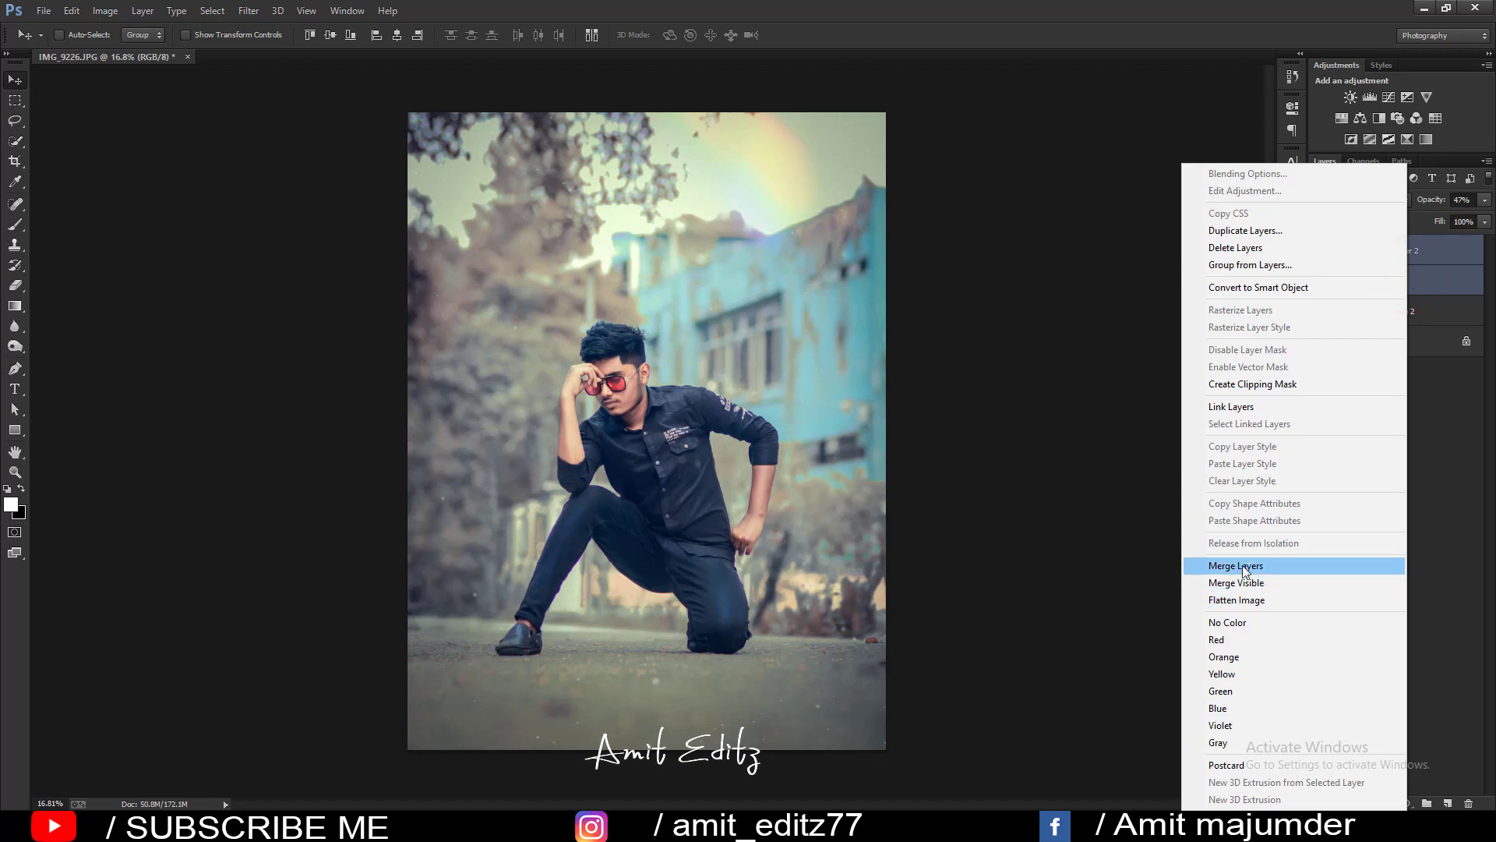
click(1243, 565)
key(ctrl+z)
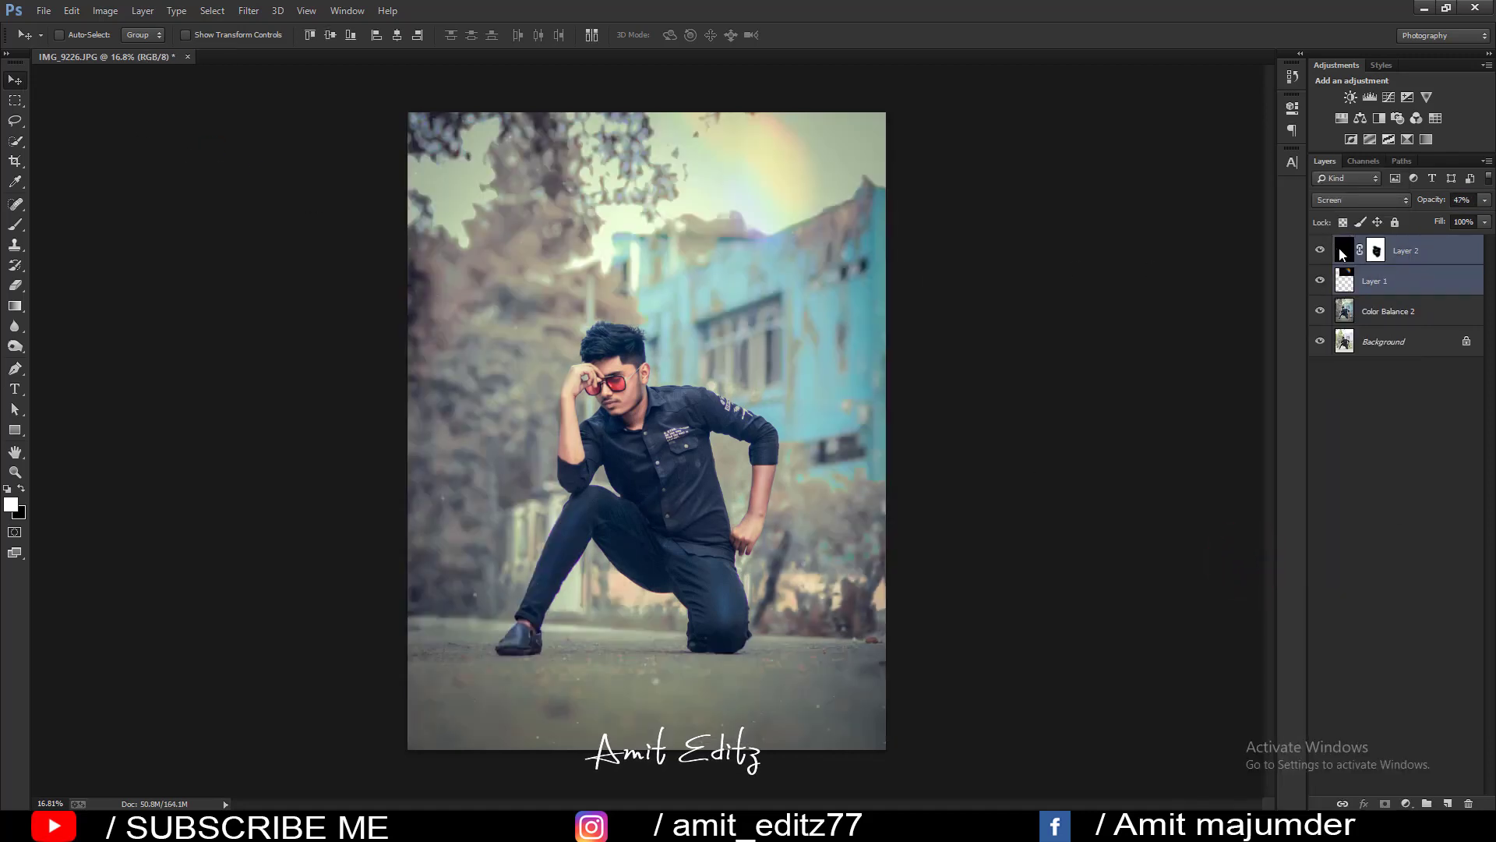
right_click(1412, 309)
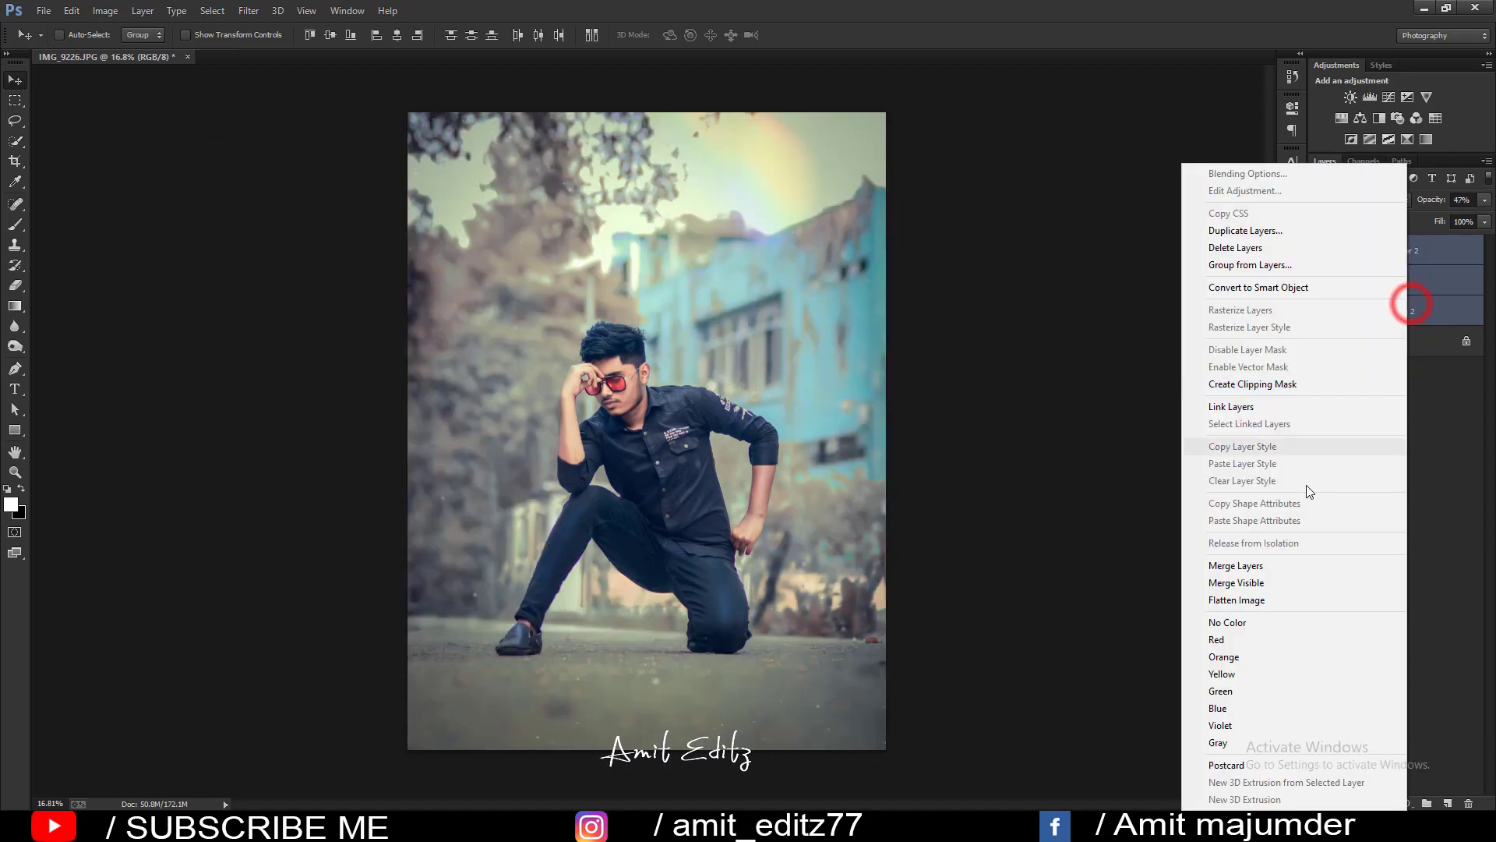
click(1245, 565)
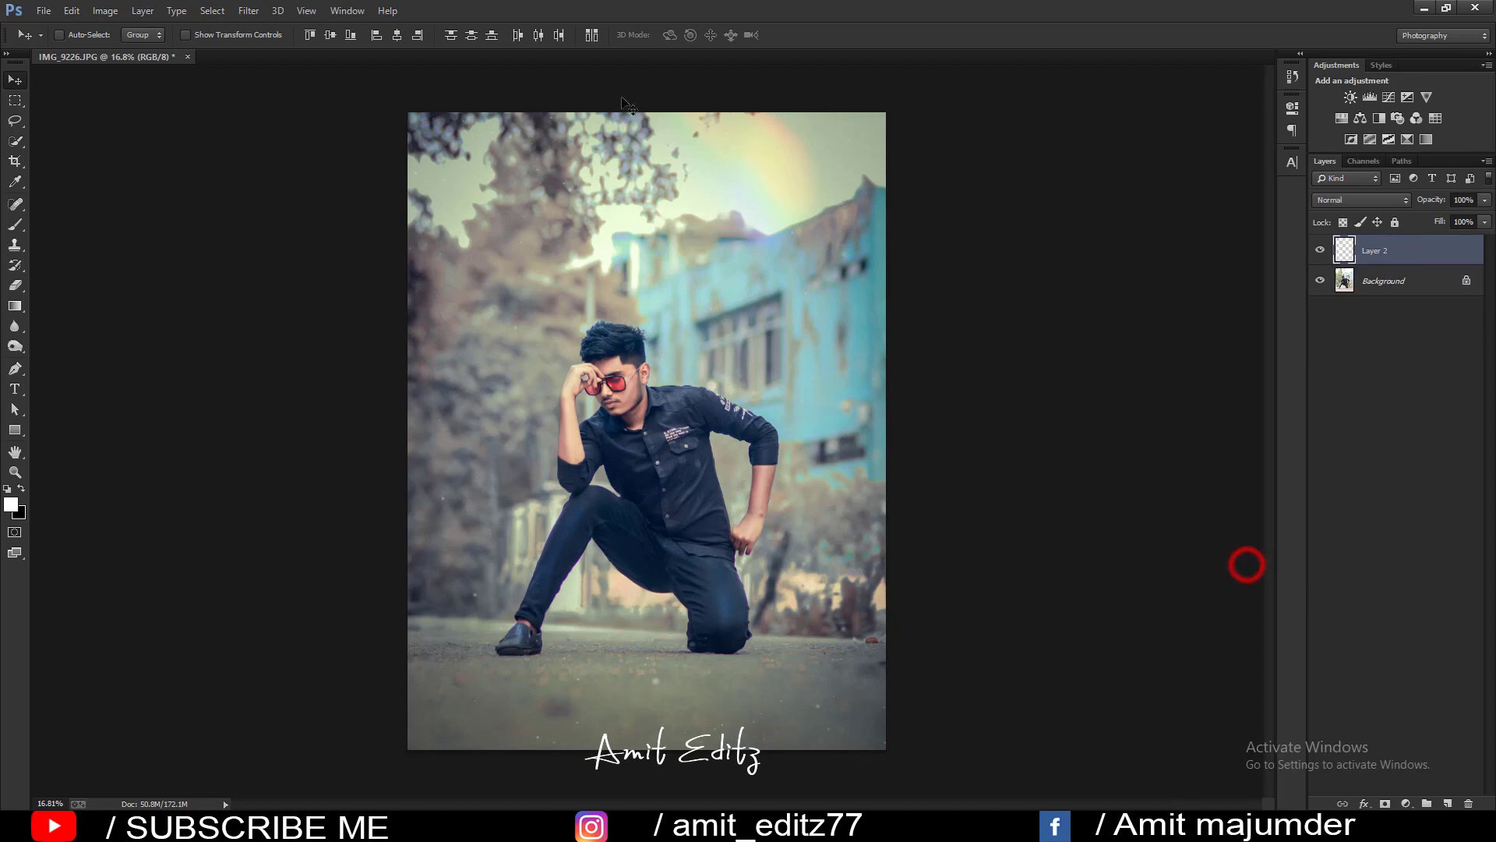
click(34, 11)
Open the iridescent lens flare and preview rainbow flare images from the sun light effect folder.
click(50, 41)
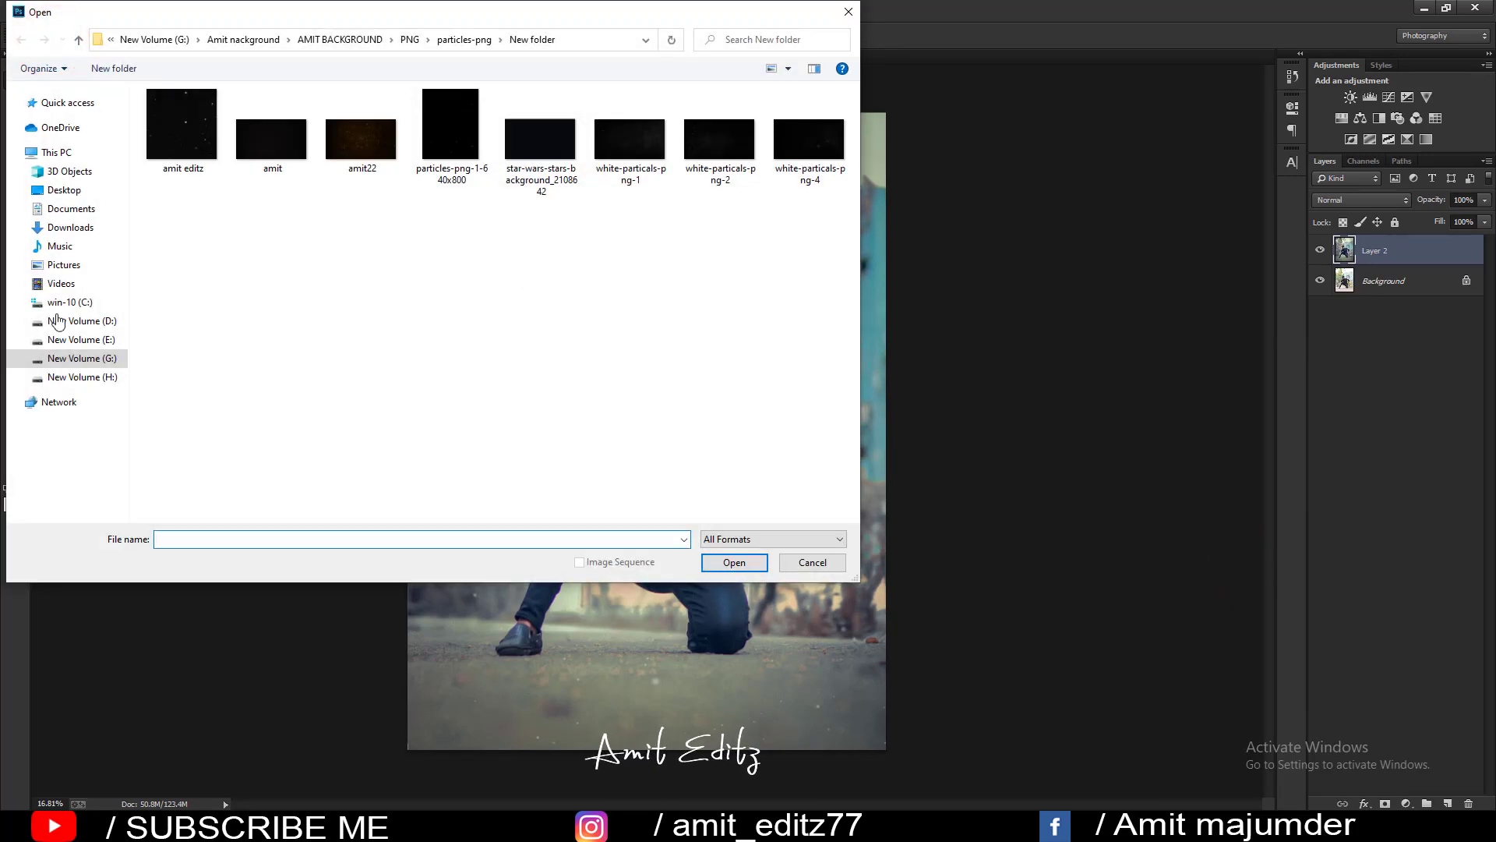
click(105, 358)
double_click(180, 119)
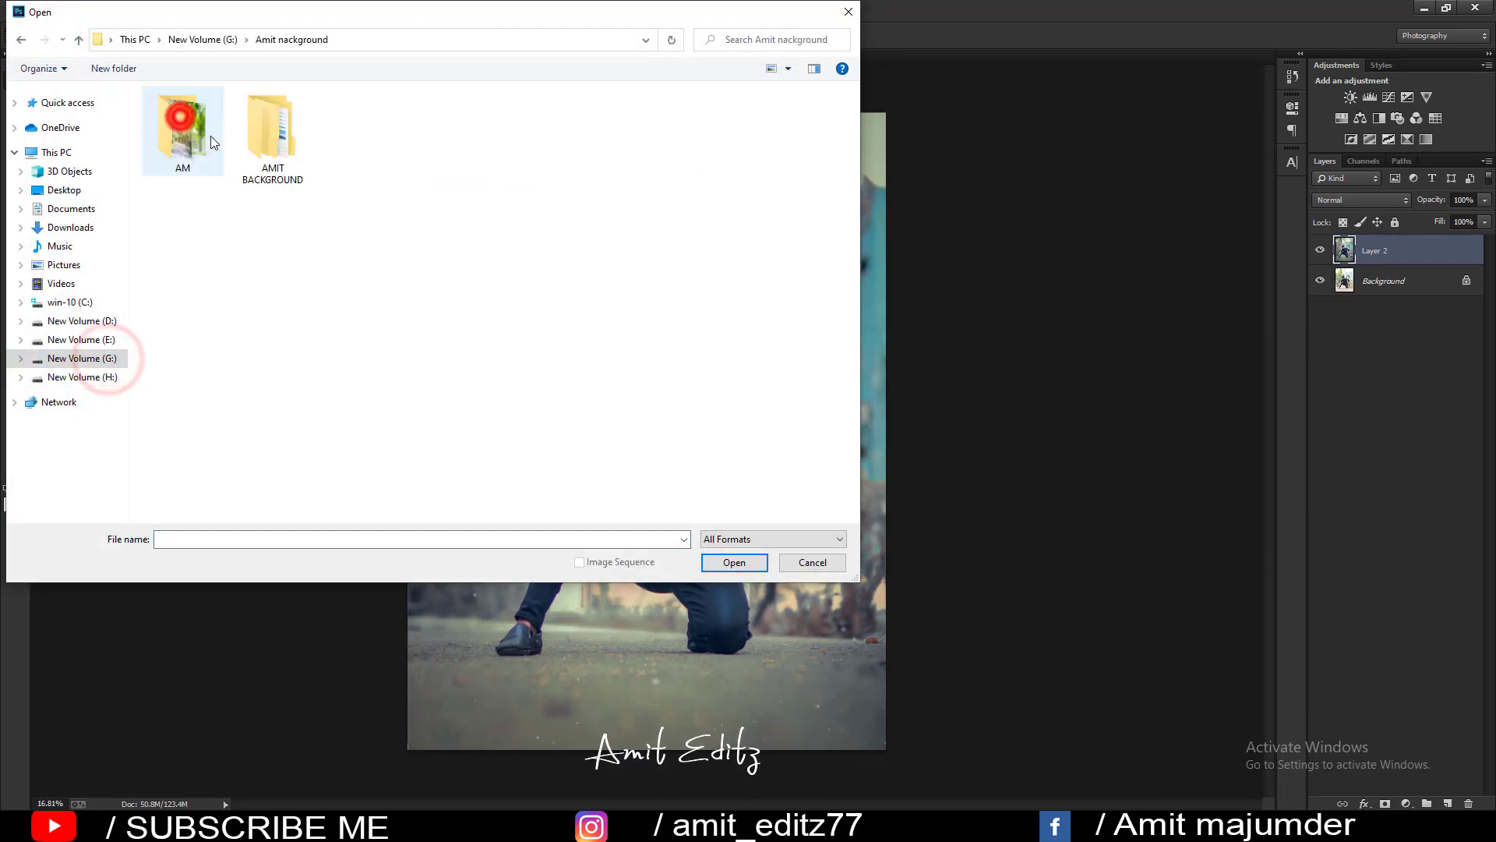
double_click(271, 127)
double_click(707, 123)
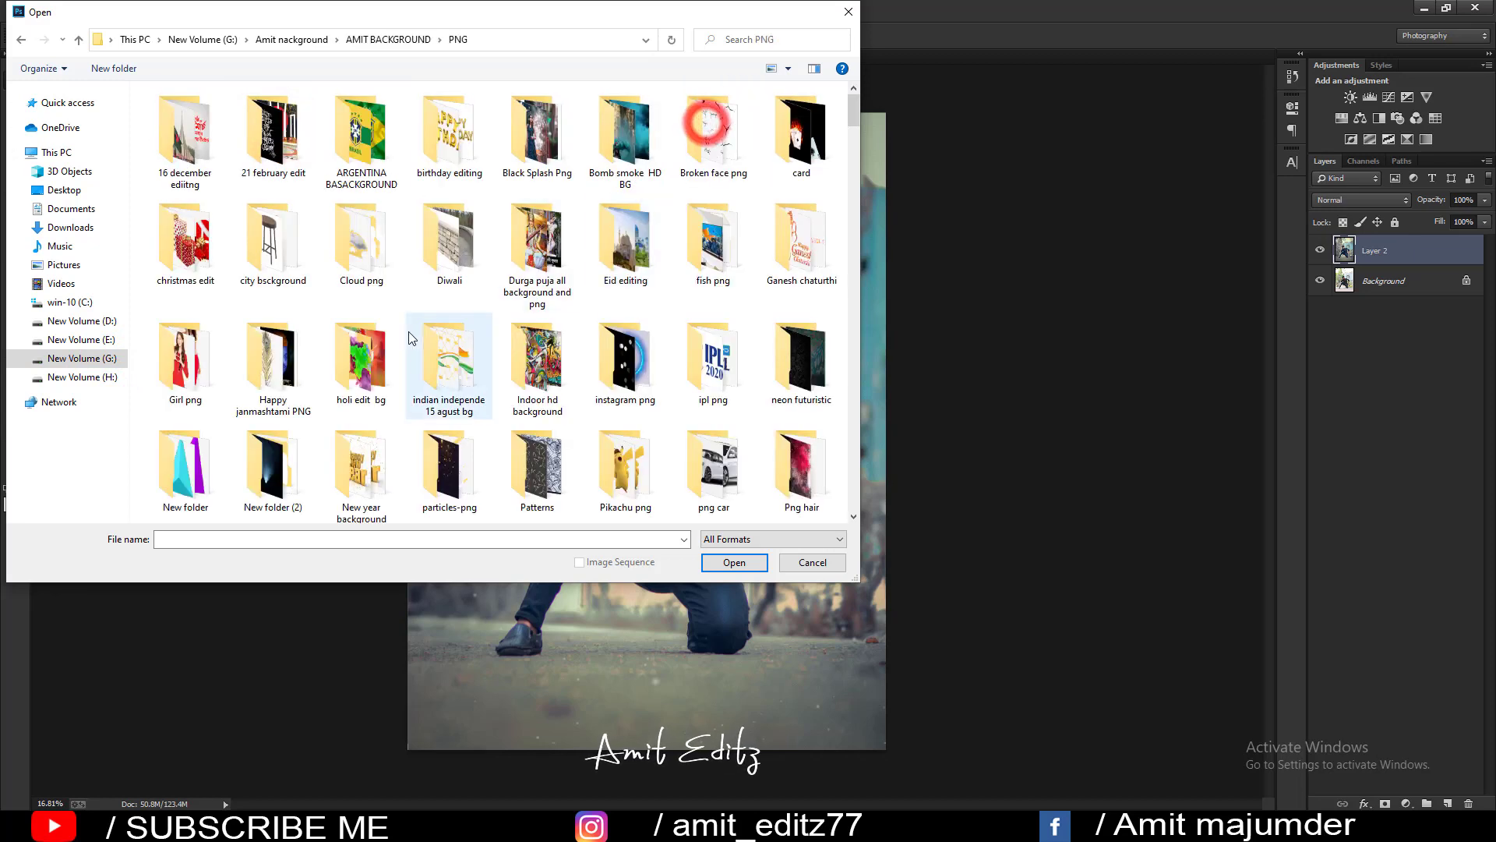
scroll(411, 336, down, 1)
double_click(440, 355)
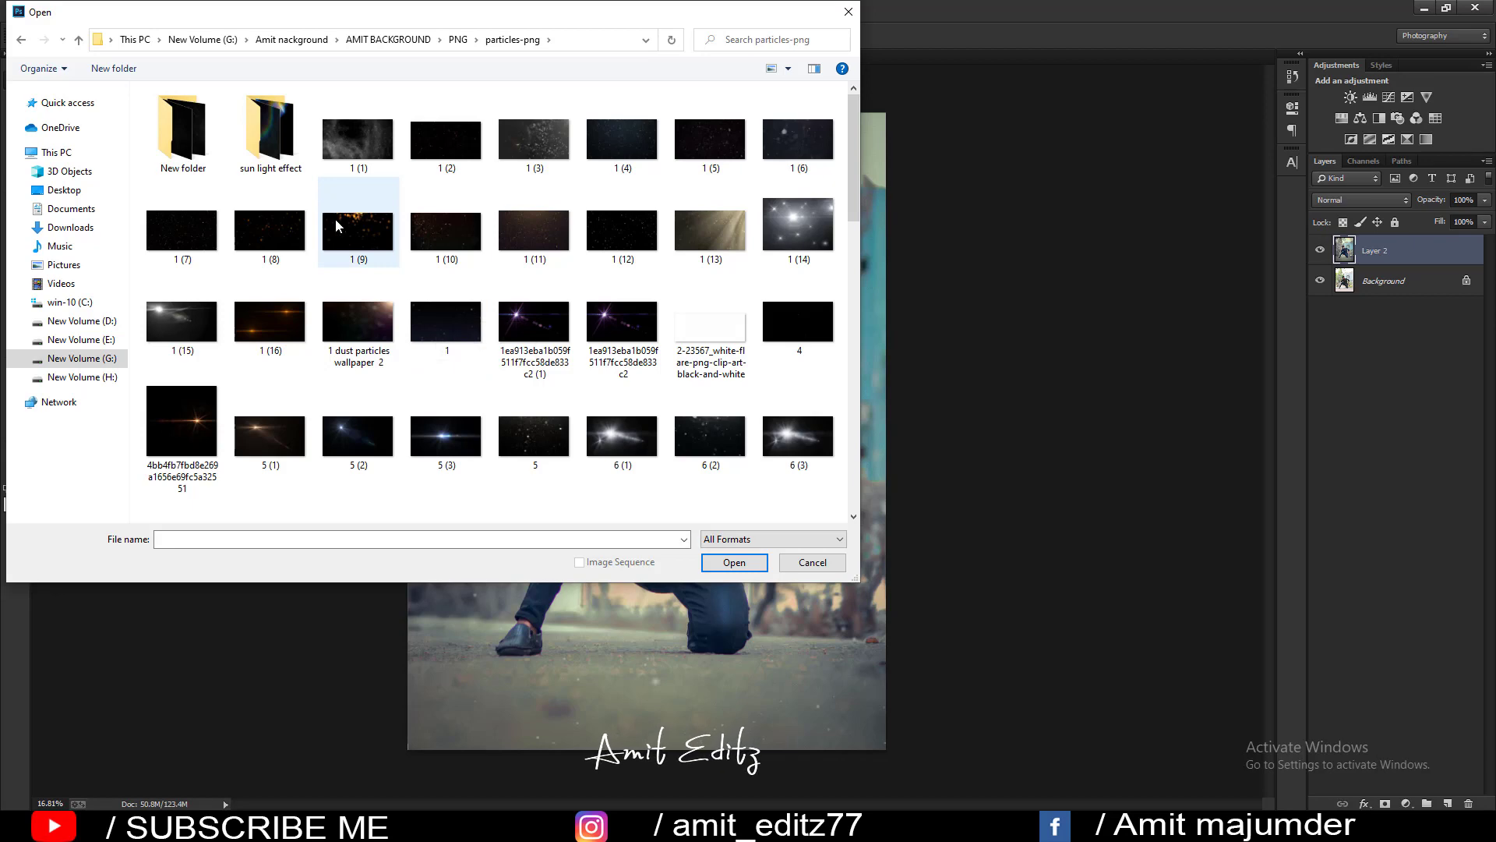
double_click(271, 129)
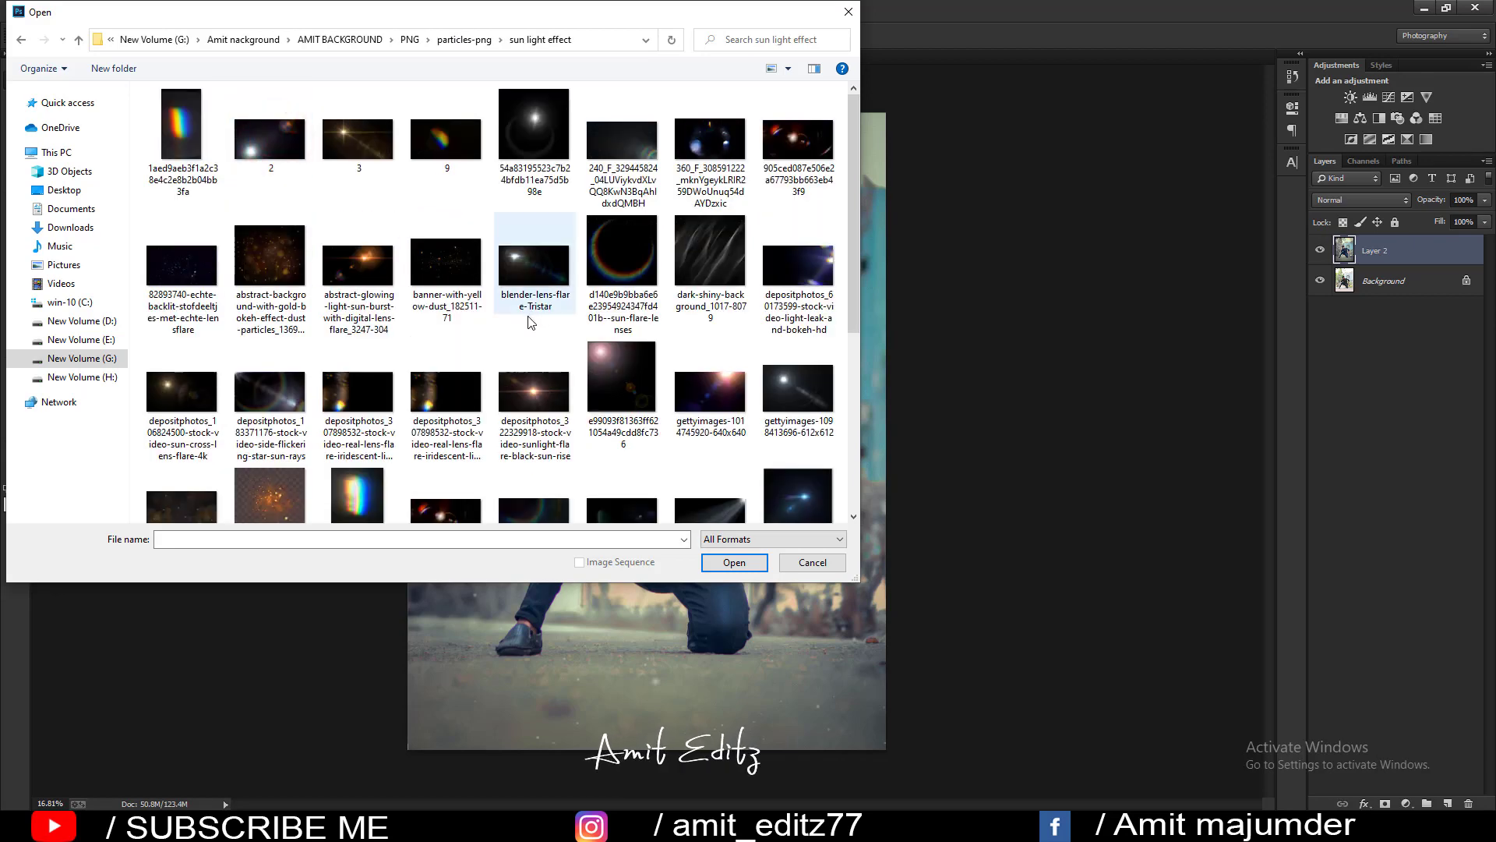
click(446, 393)
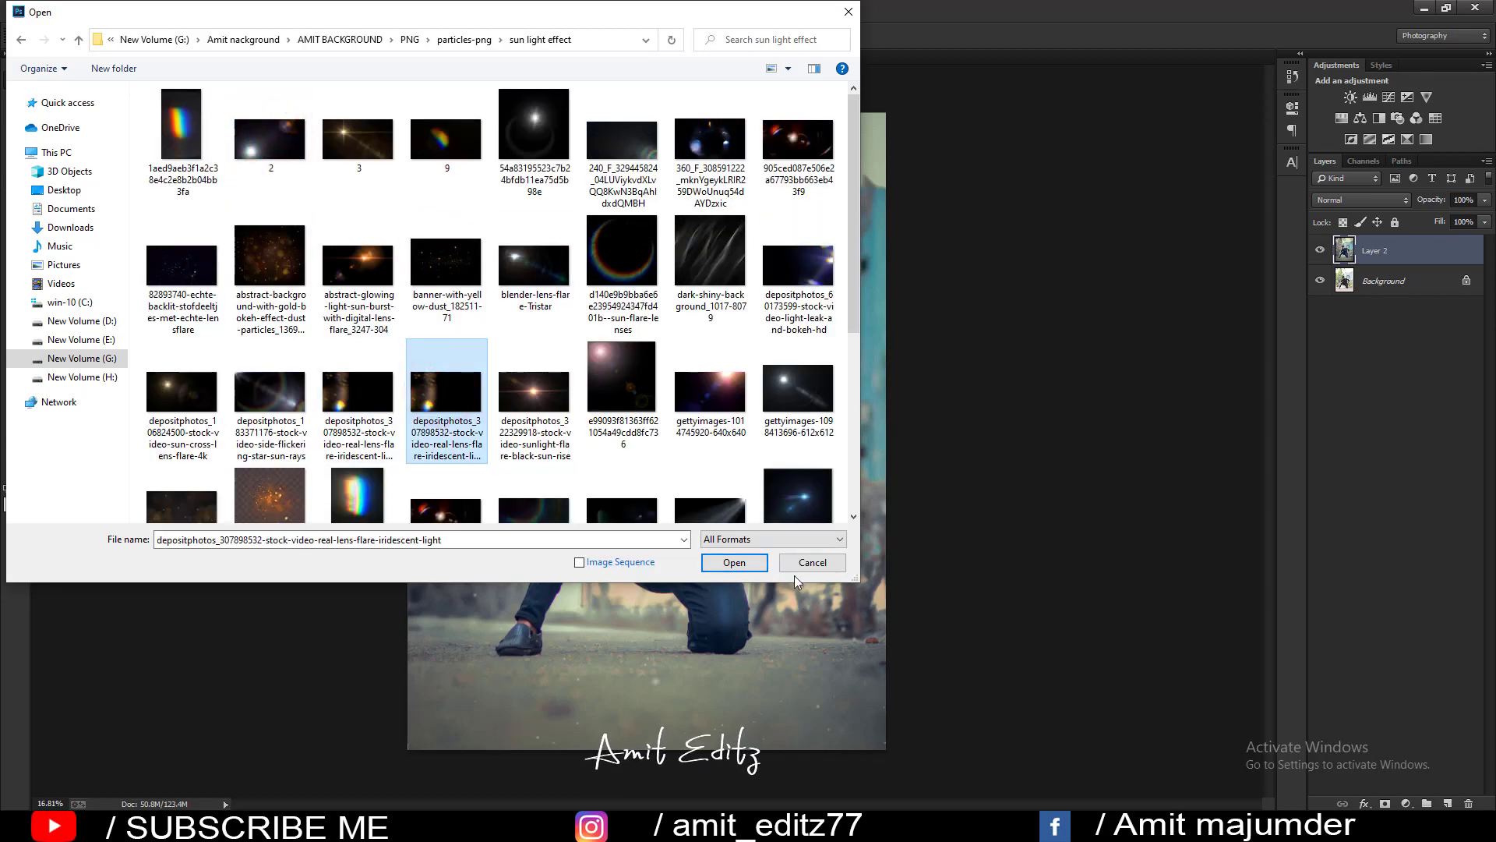
scroll(545, 390, down, 3)
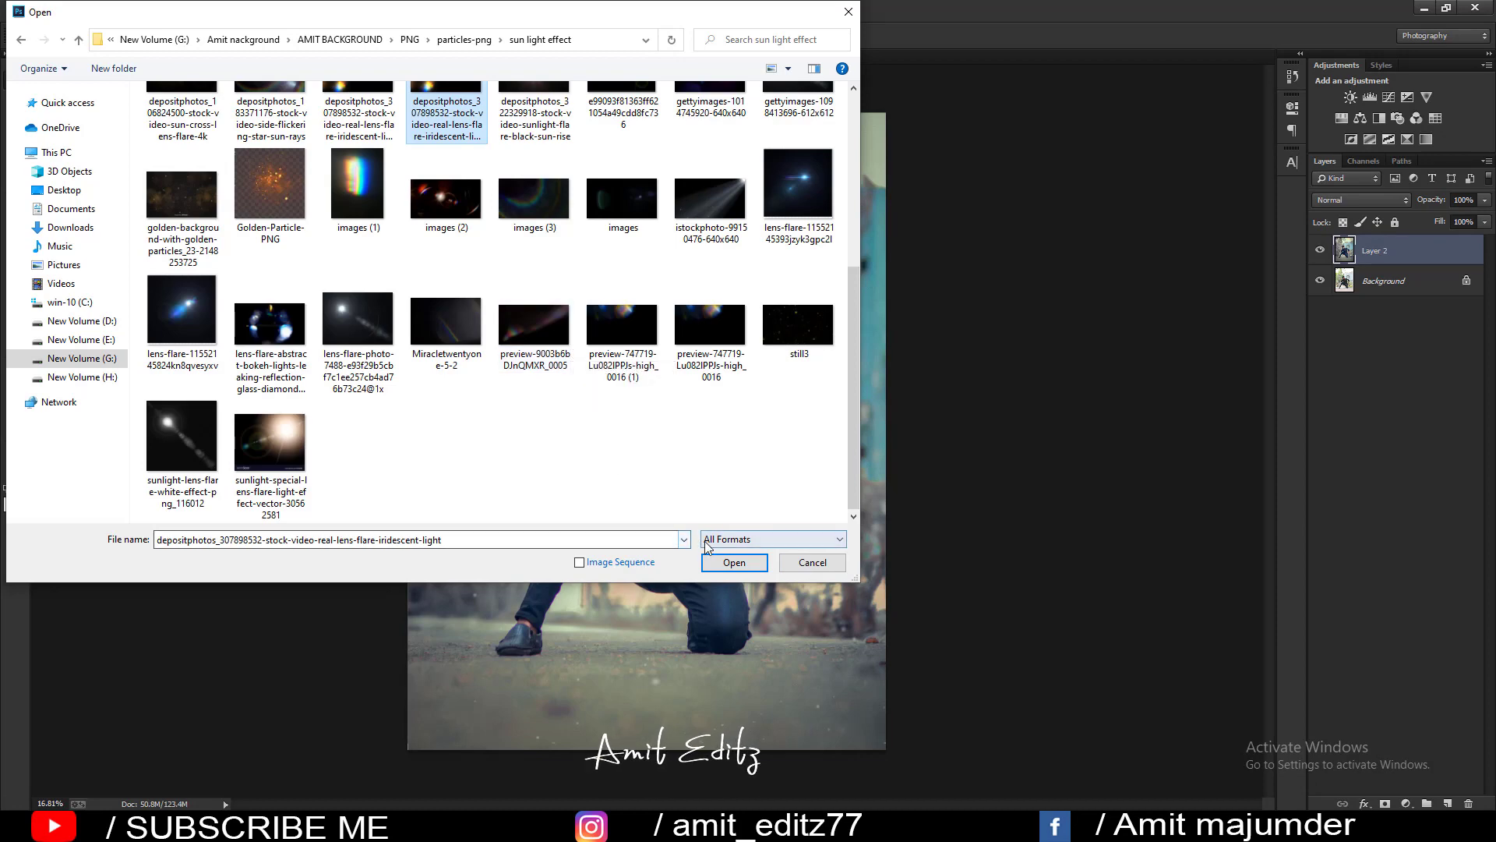
ctrl+click(546, 320)
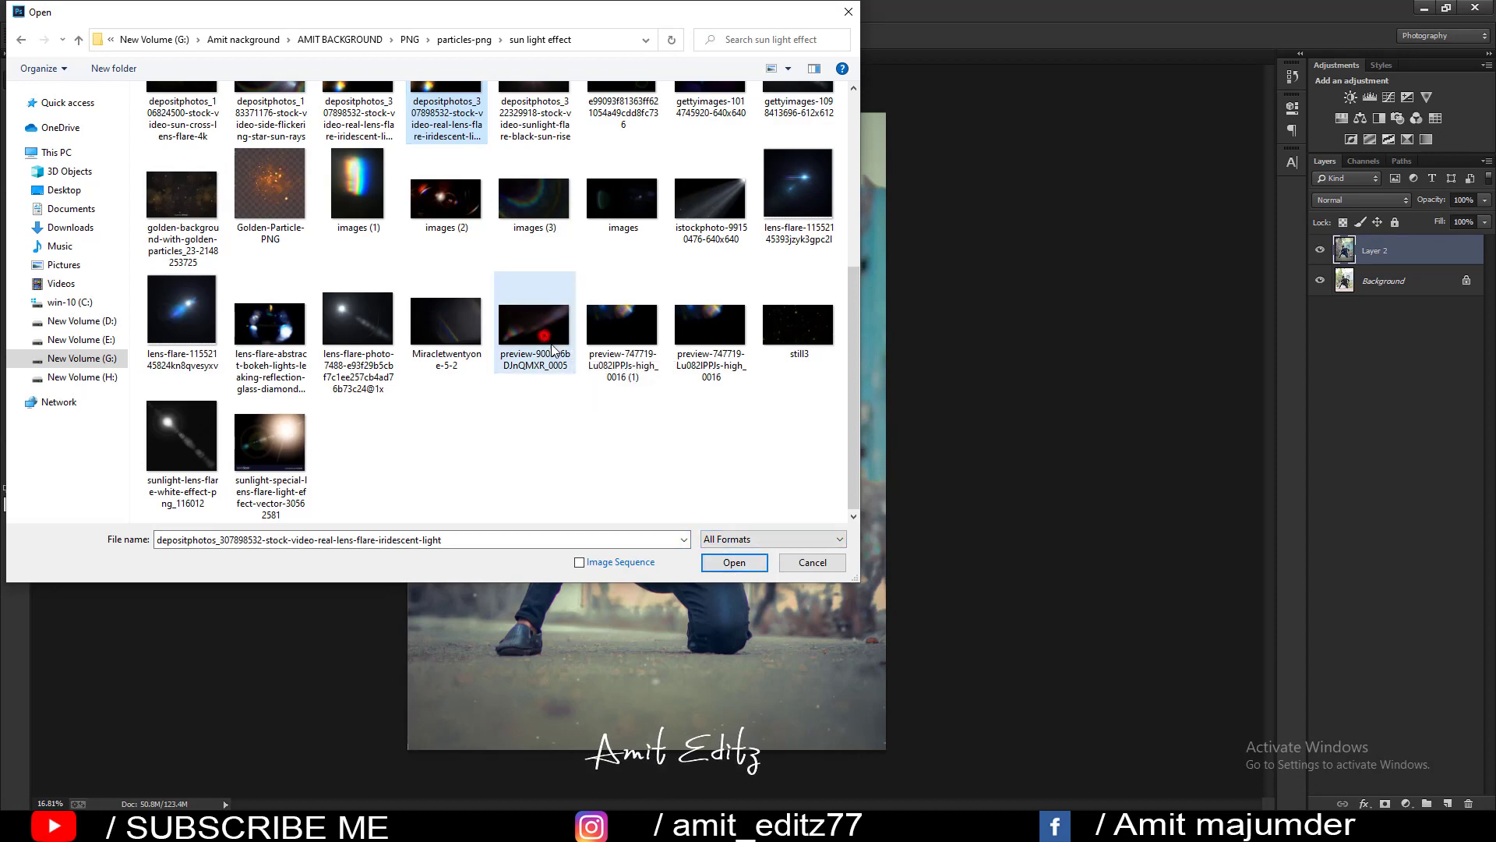
click(717, 562)
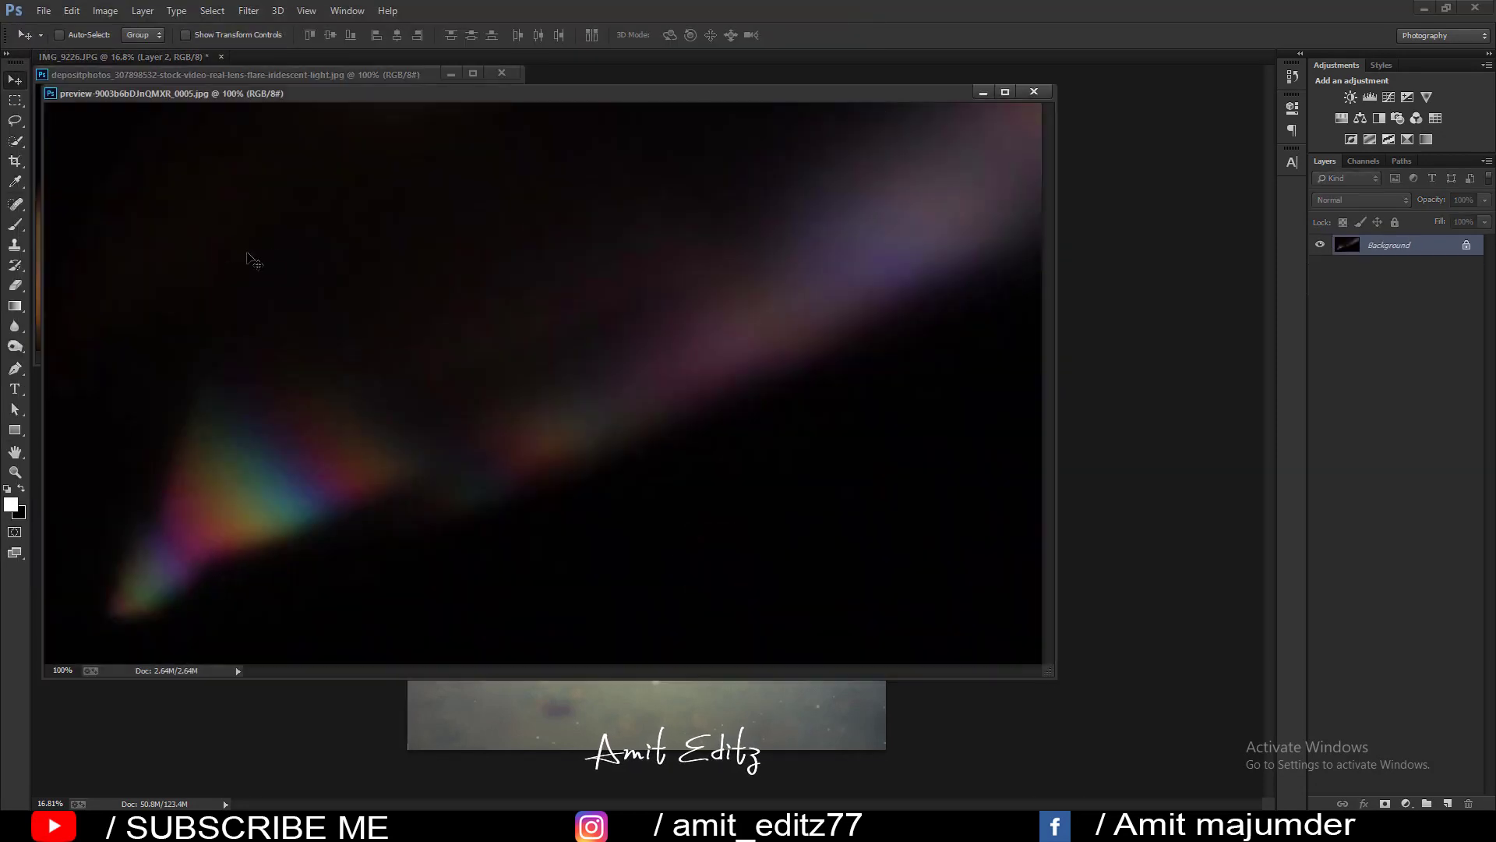
Close the preview flare and copy the iridescent flare into the portrait as Layer 3.
drag(683, 98, 983, 295)
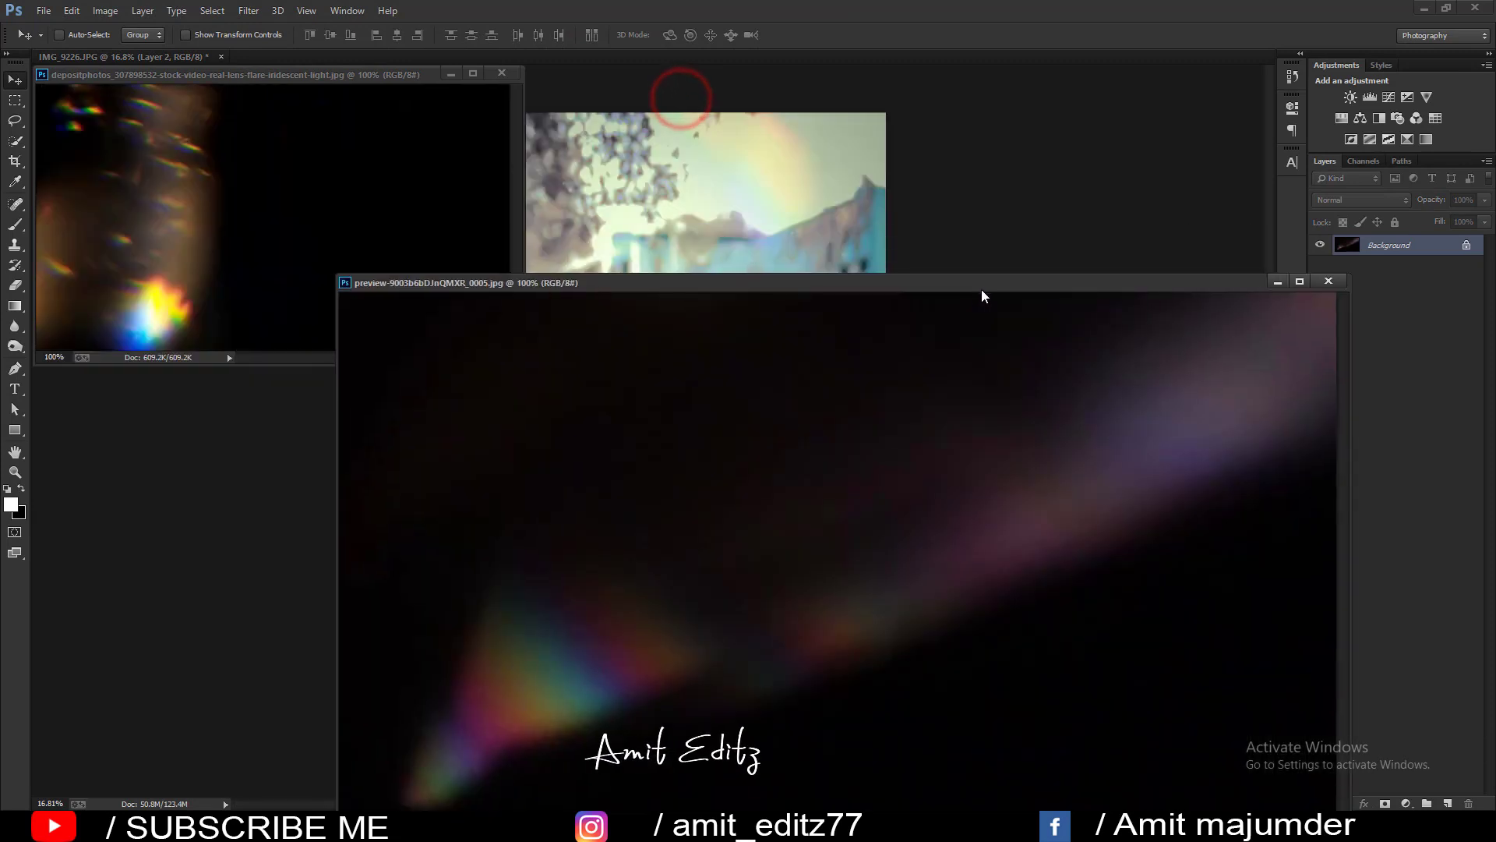
click(1329, 282)
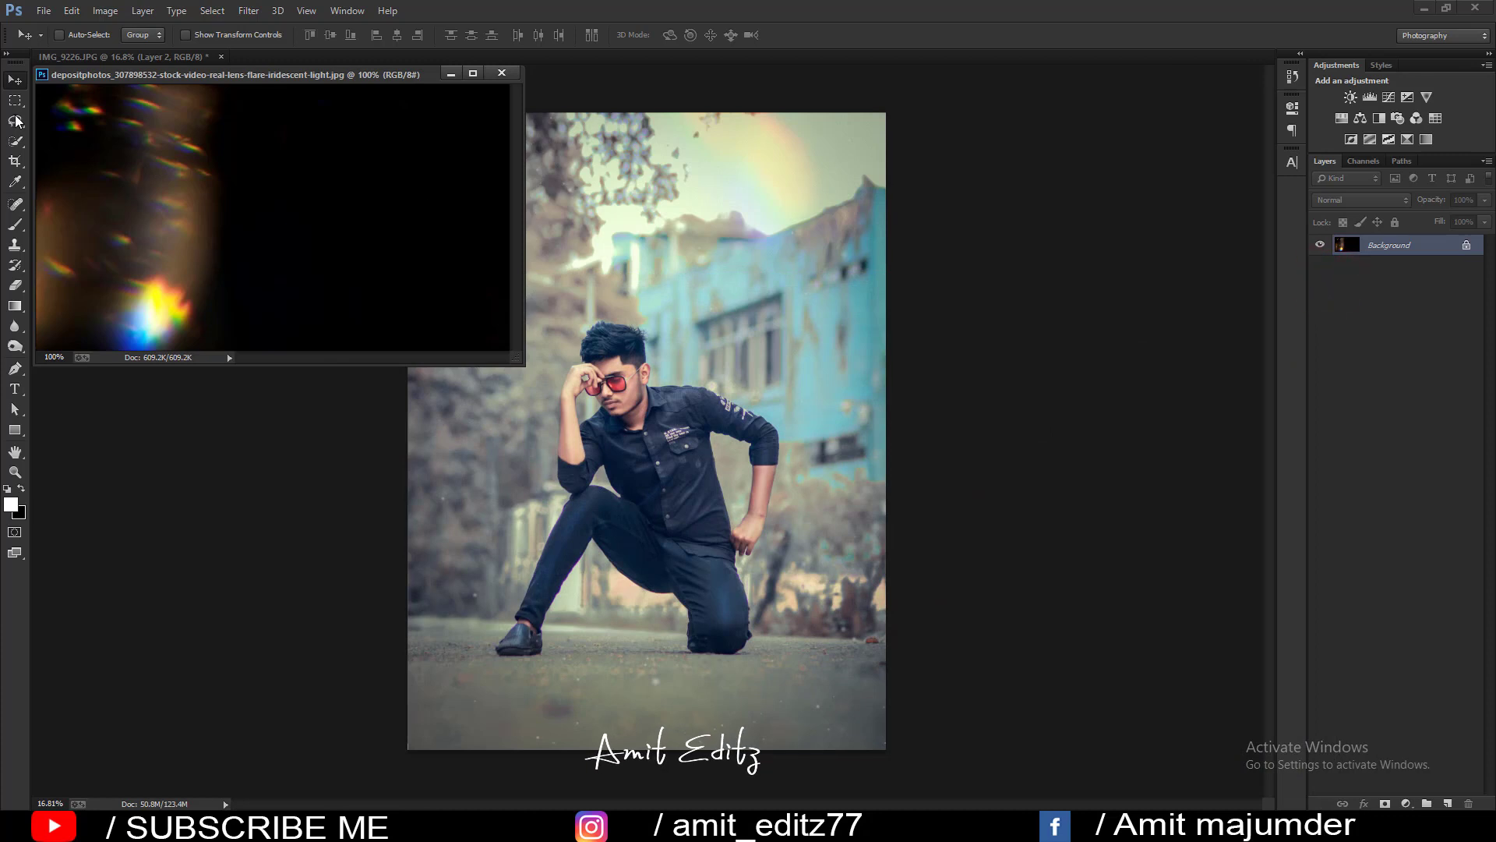
drag(162, 167, 558, 99)
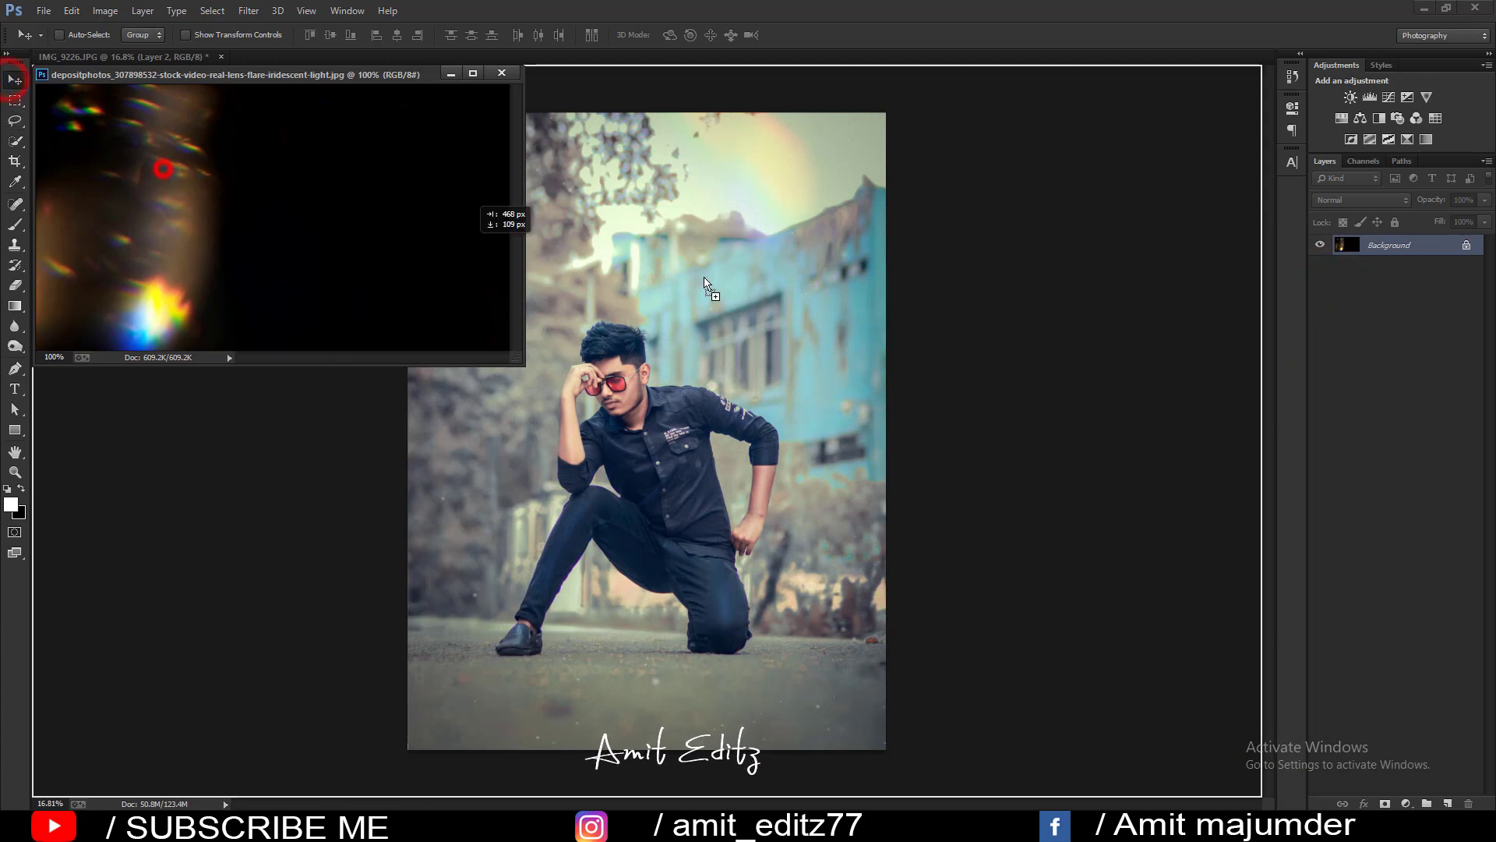
click(502, 73)
Set Layer 3 to Screen, scale and tilt it about 16° top-right, then merge it down.
click(1359, 201)
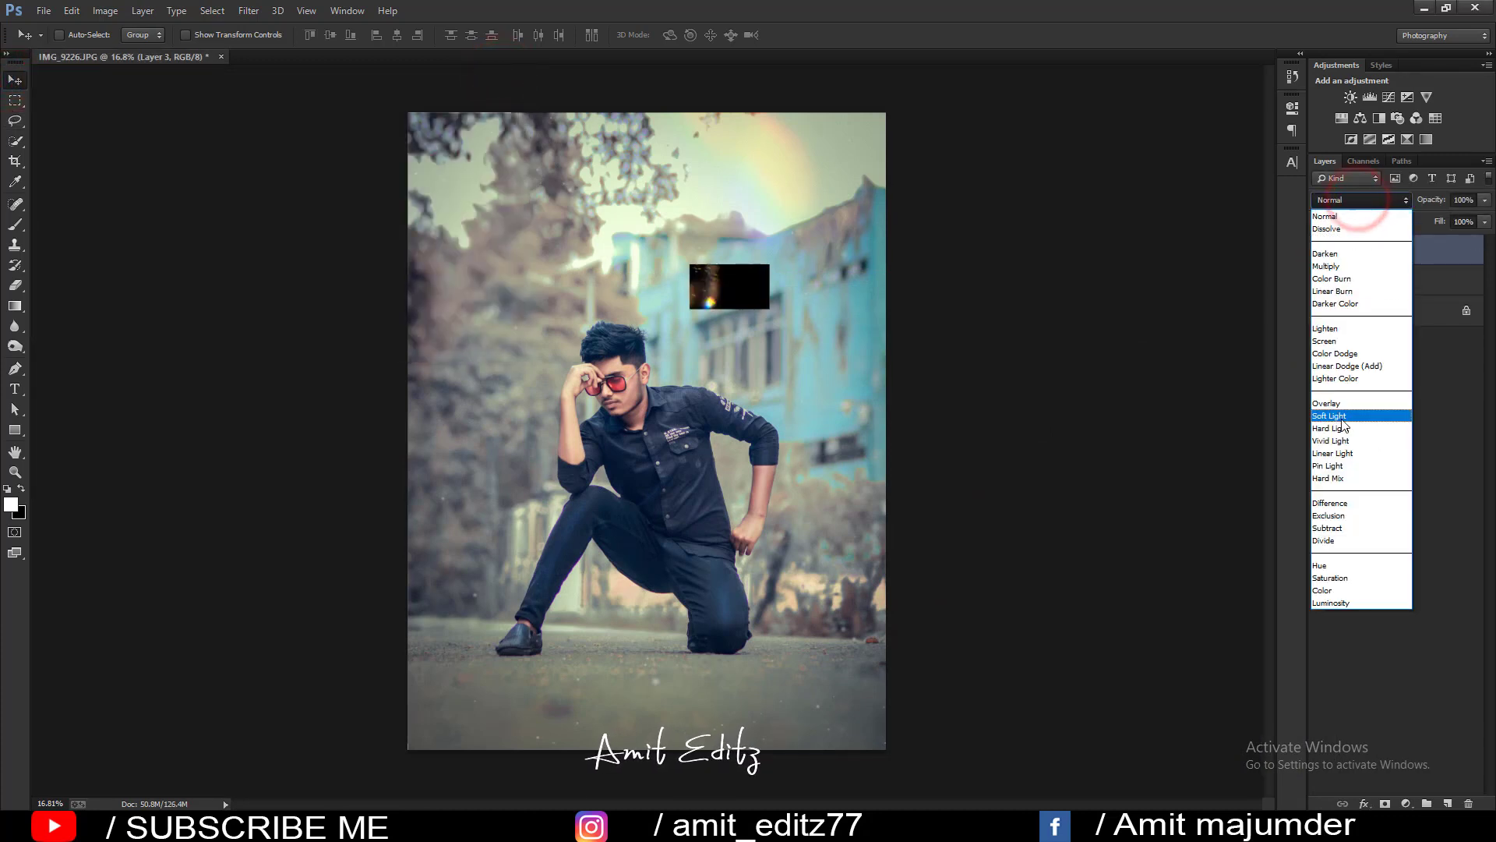
click(1335, 343)
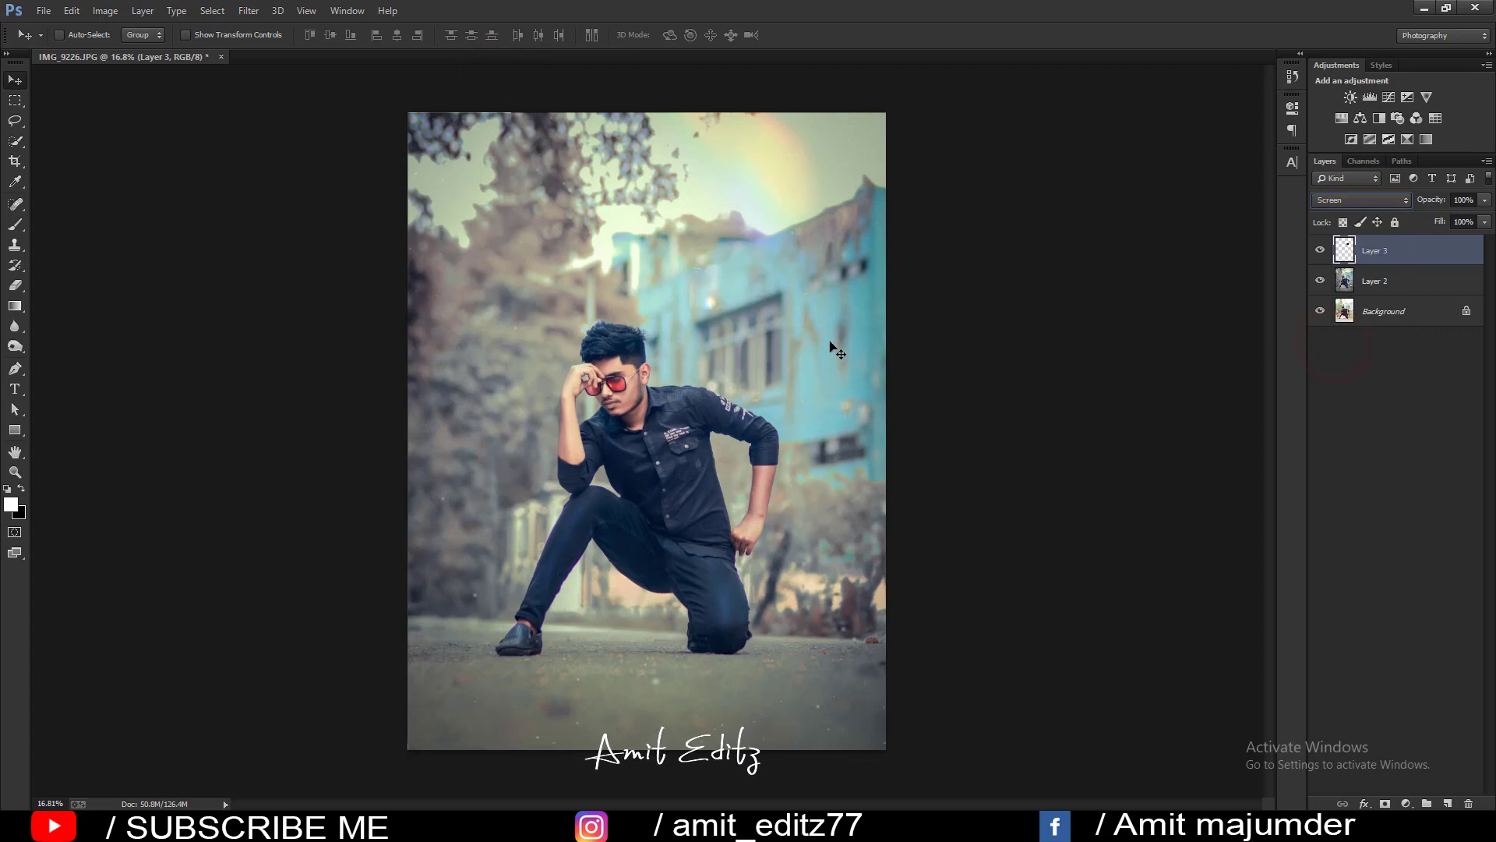
key(ctrl+t)
drag(772, 265, 1009, 127)
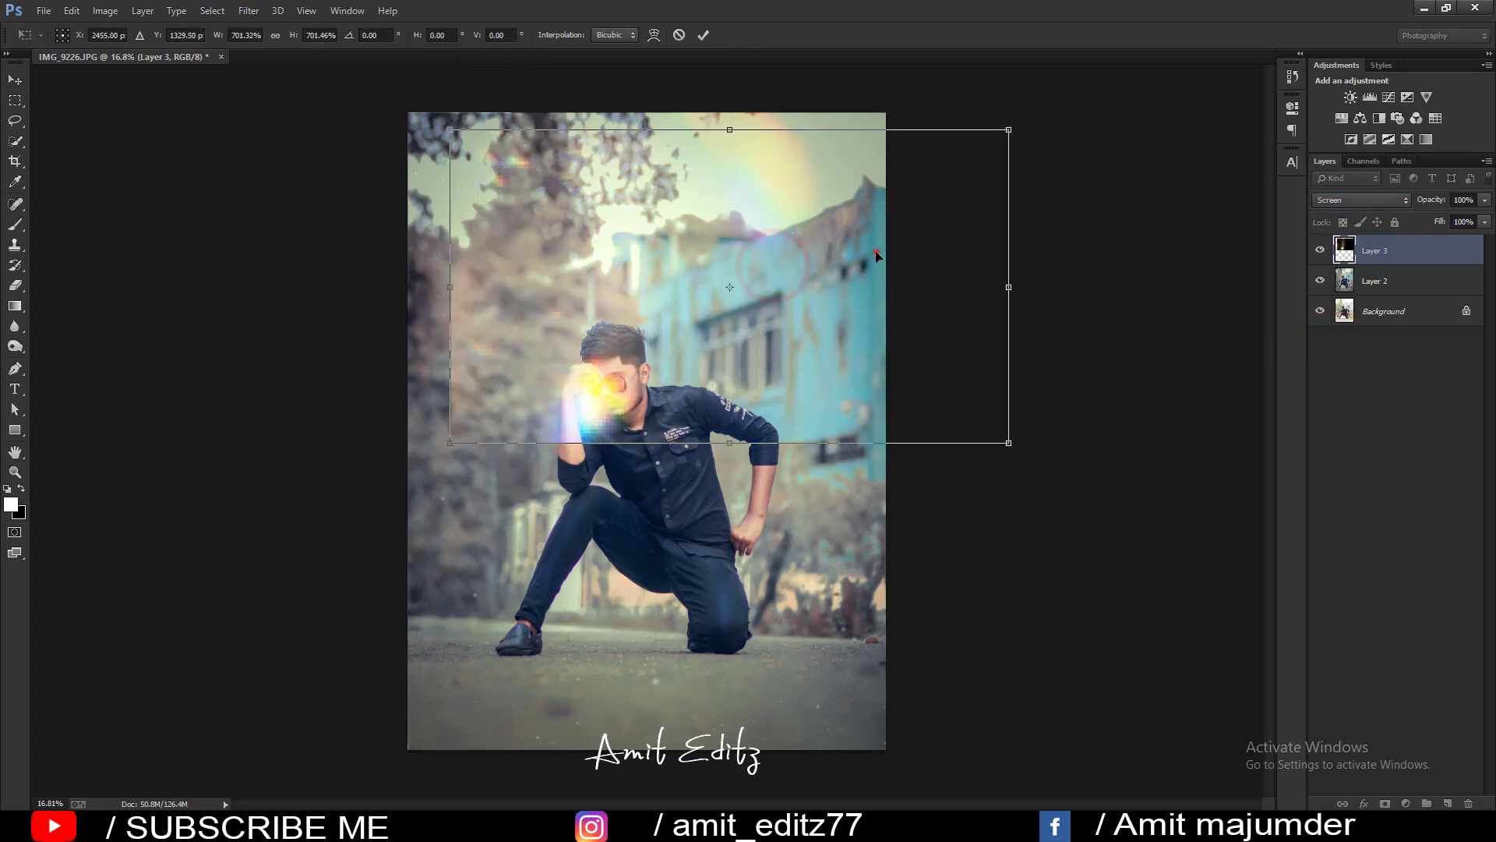
mouse_move(876, 257)
mouse_down()
mouse_move(745, 577)
mouse_move(1035, 171)
mouse_up()
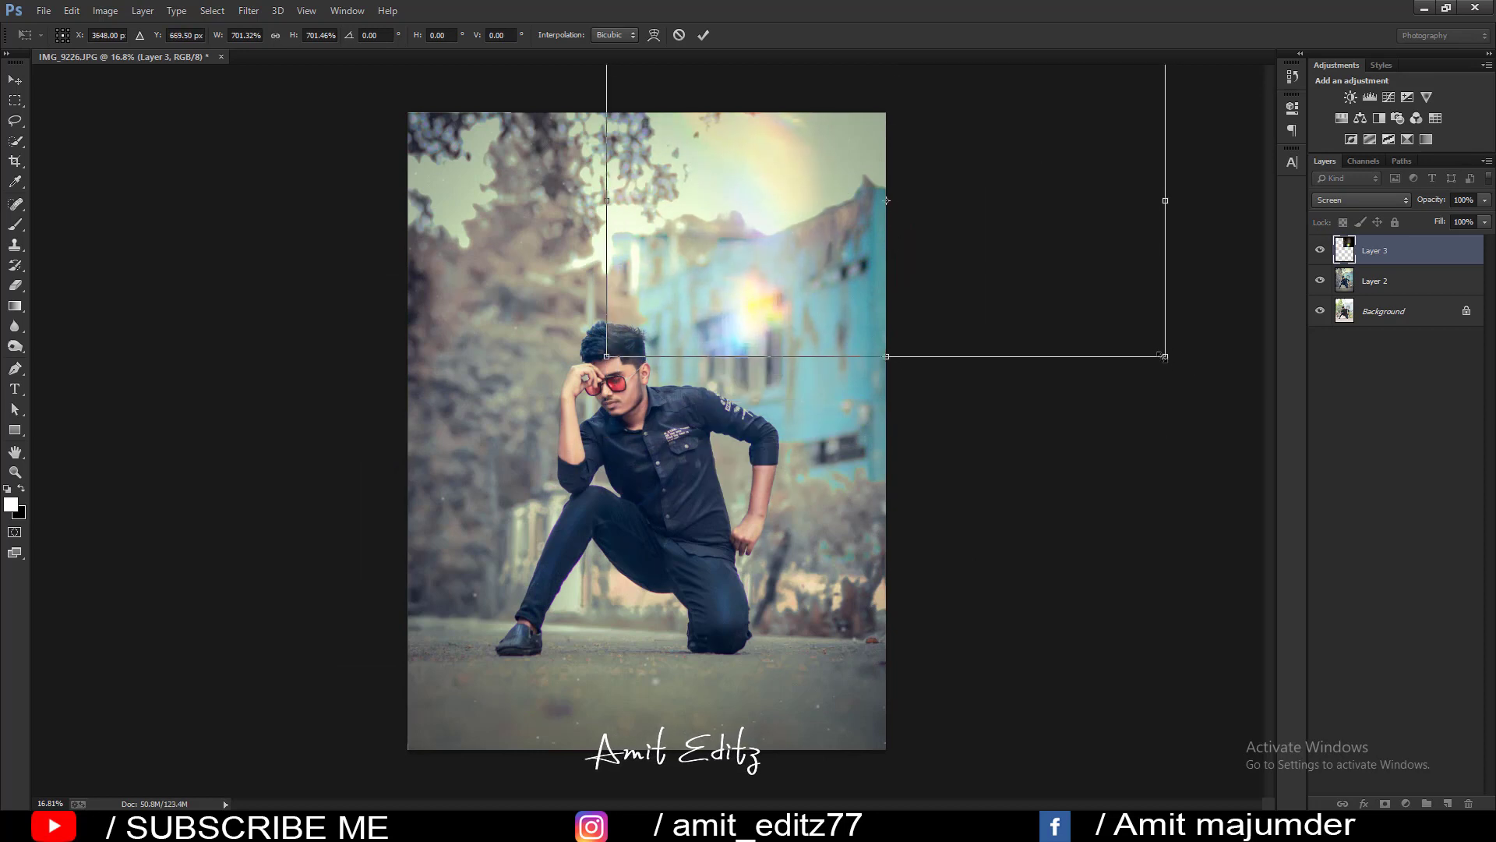
drag(1165, 356, 1072, 292)
drag(1129, 390, 1318, 380)
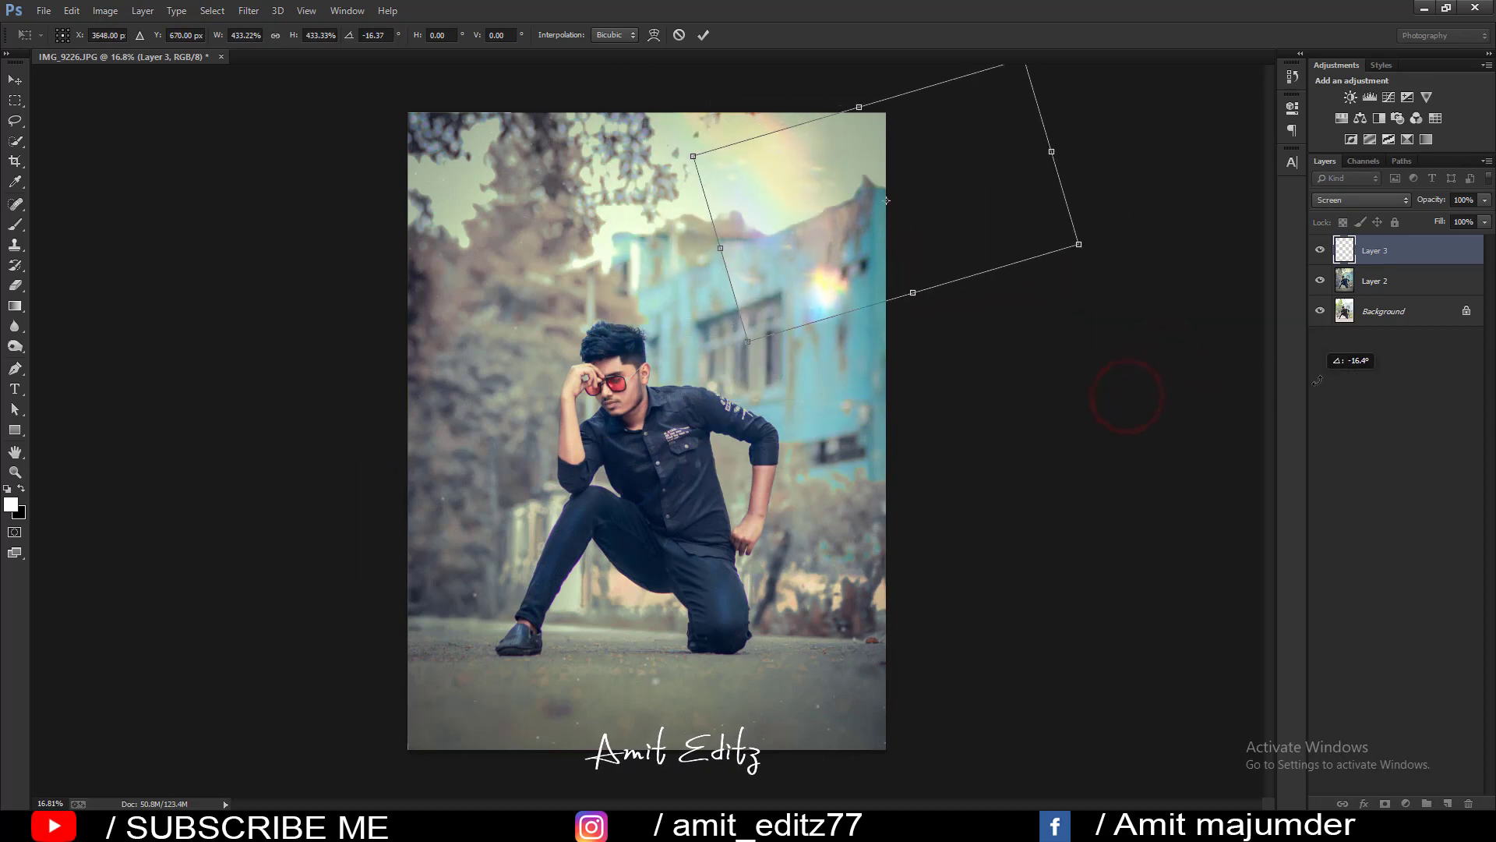
drag(872, 249, 863, 242)
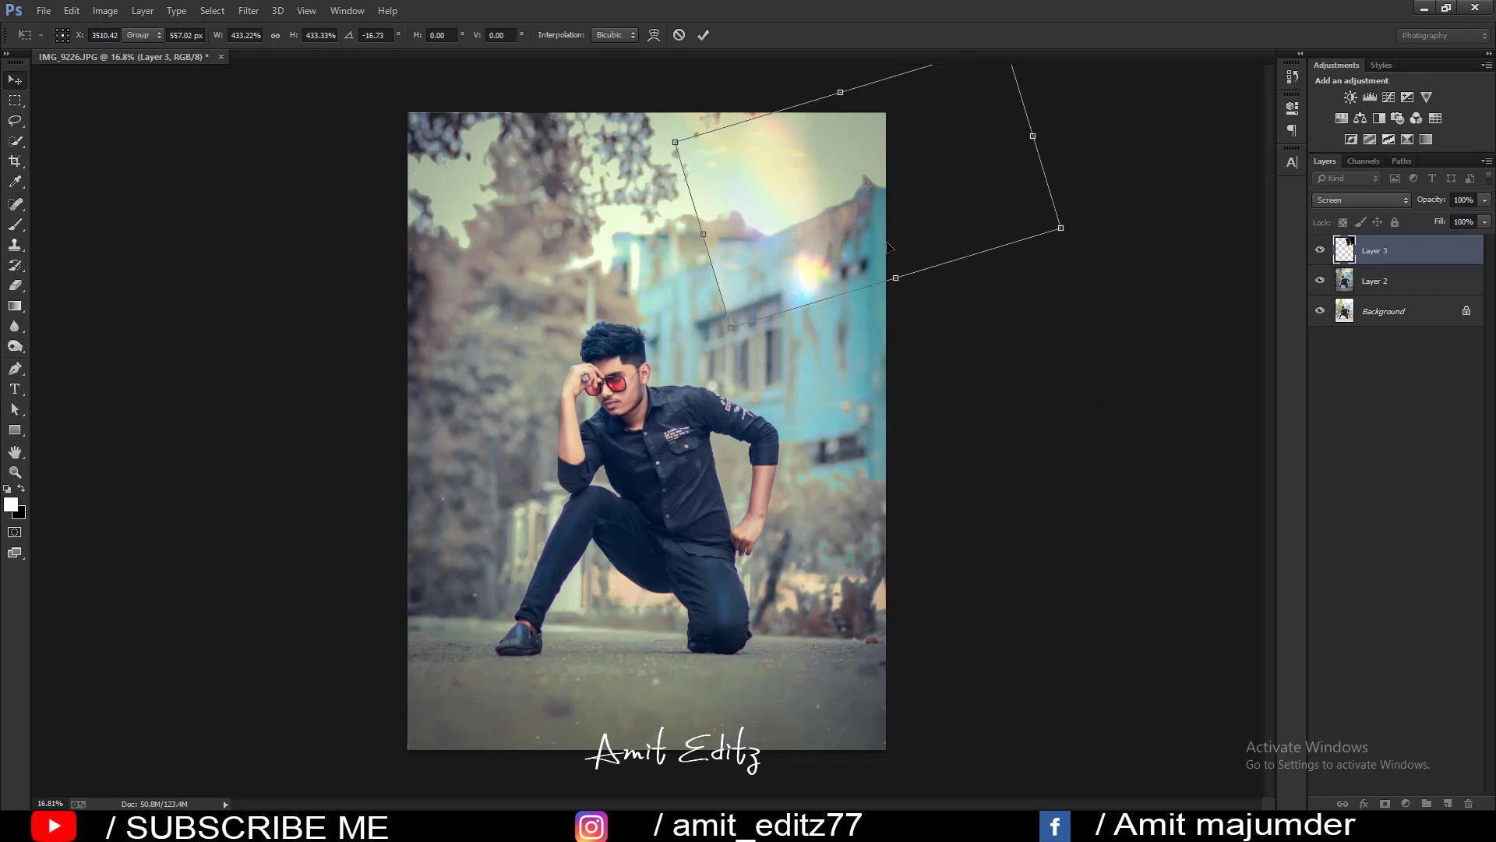
key(Return)
key(ctrl+minus)
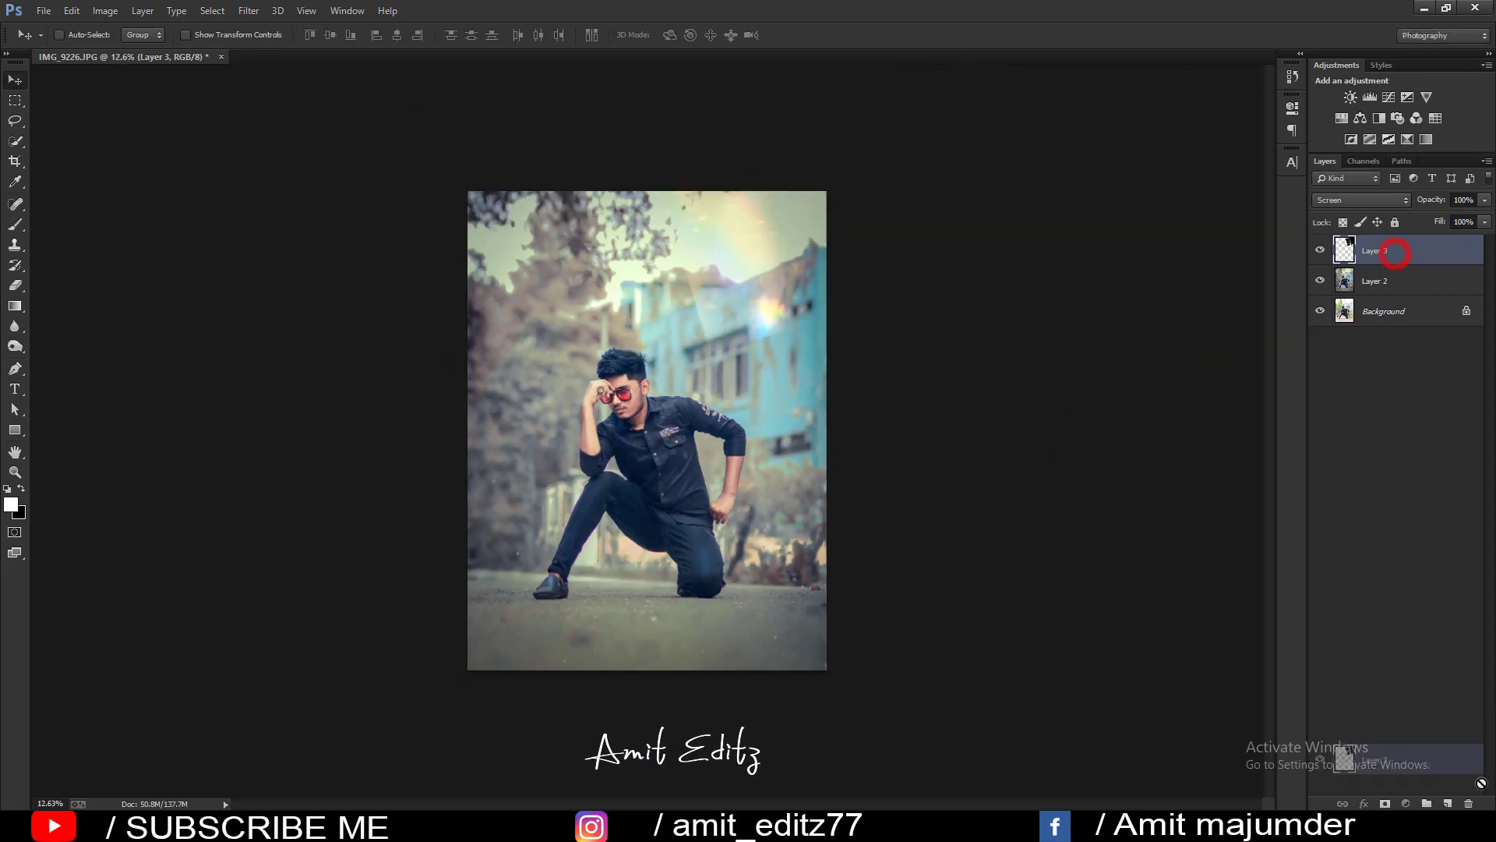
key(ctrl+e)
key(ctrl+plus)
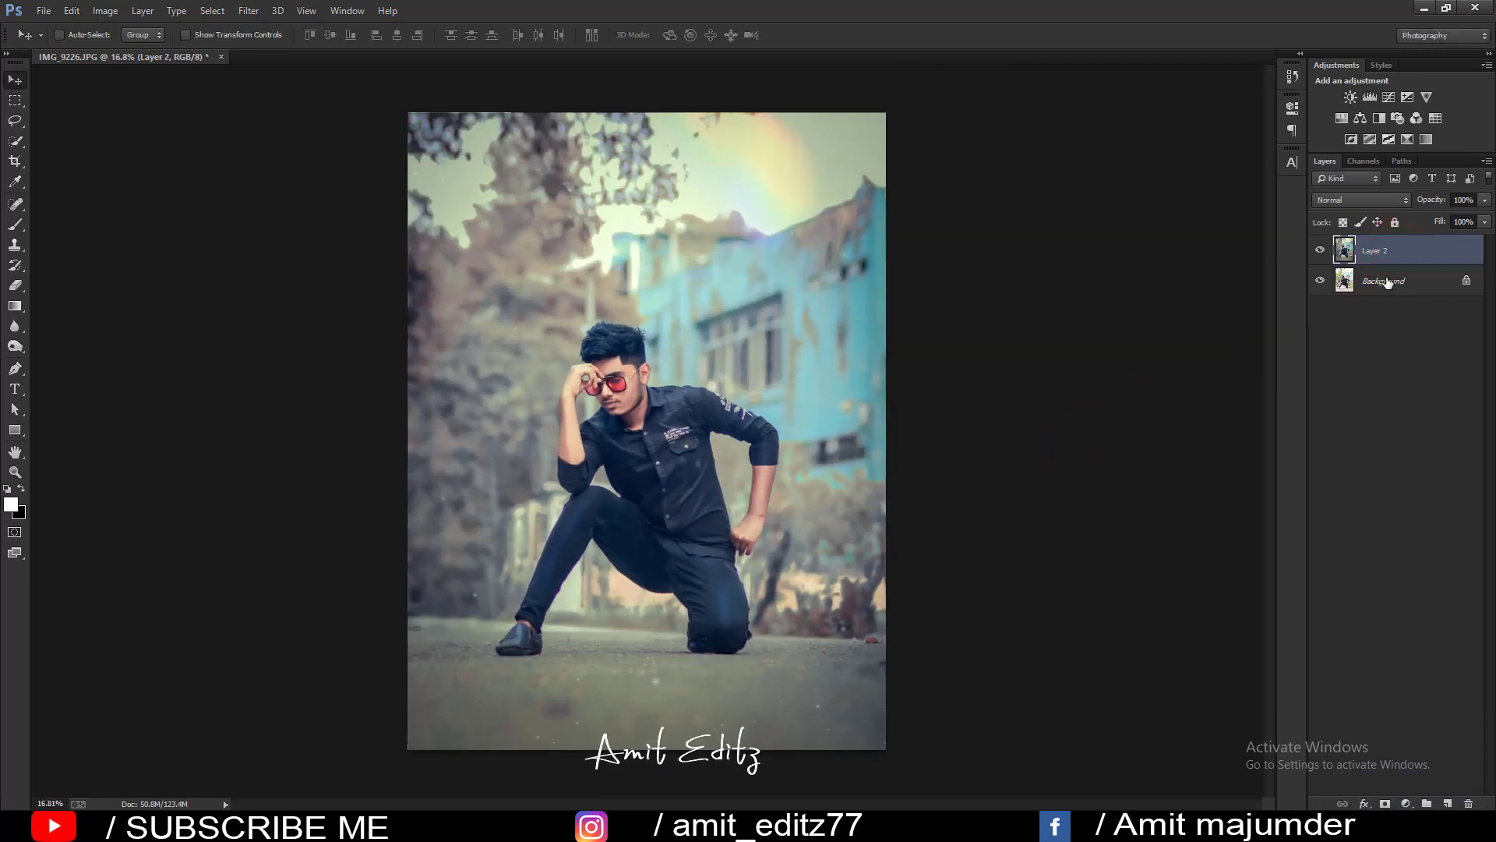
Switch to the Dodge tool with Midtones range at 11% exposure.
scroll(629, 380, up, 1)
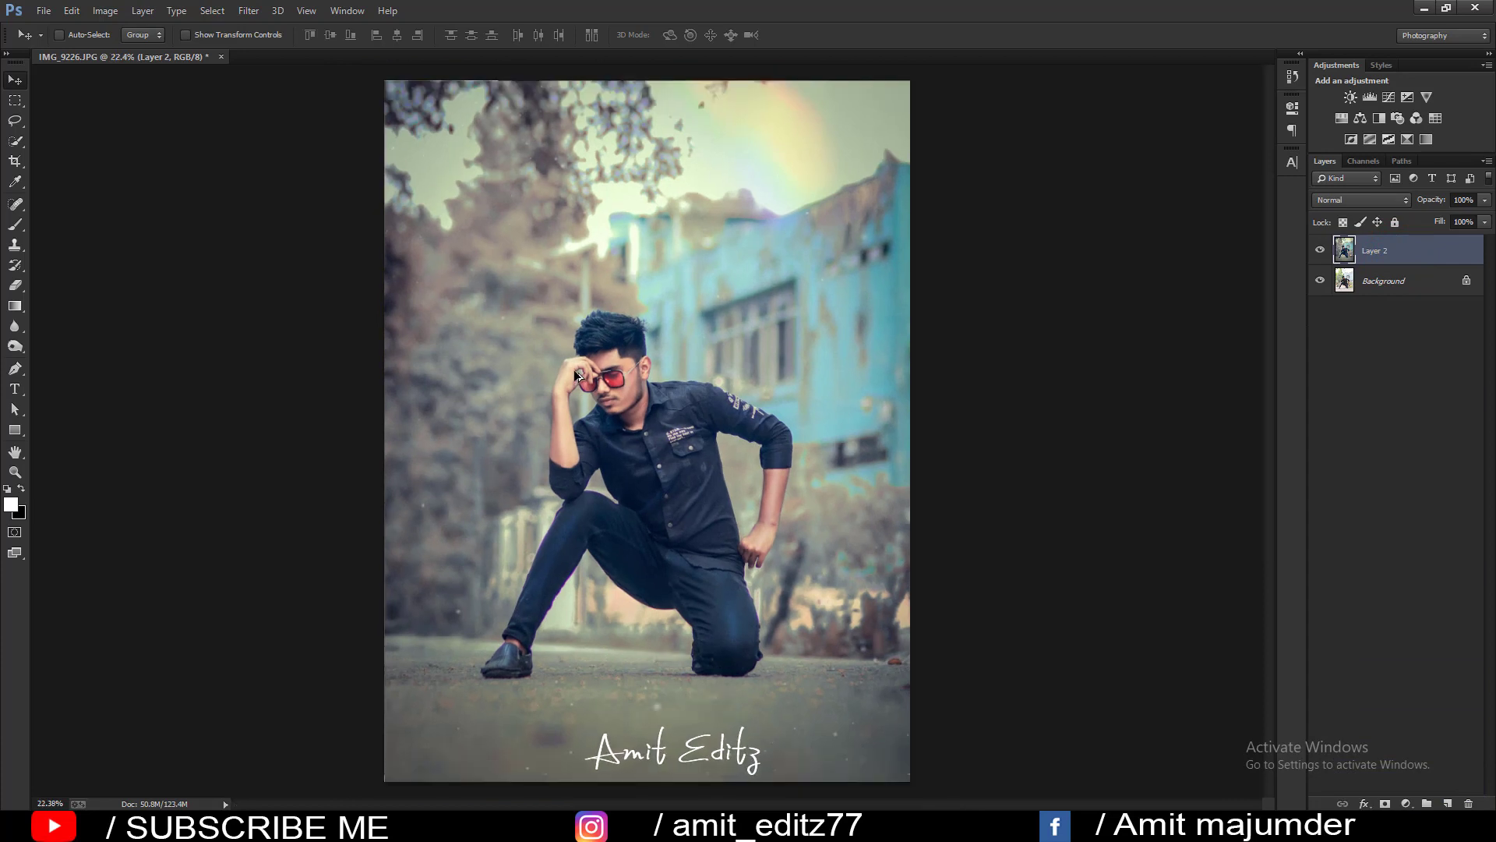
scroll(573, 369, up, 5)
scroll(571, 304, up, 2)
right_click(16, 347)
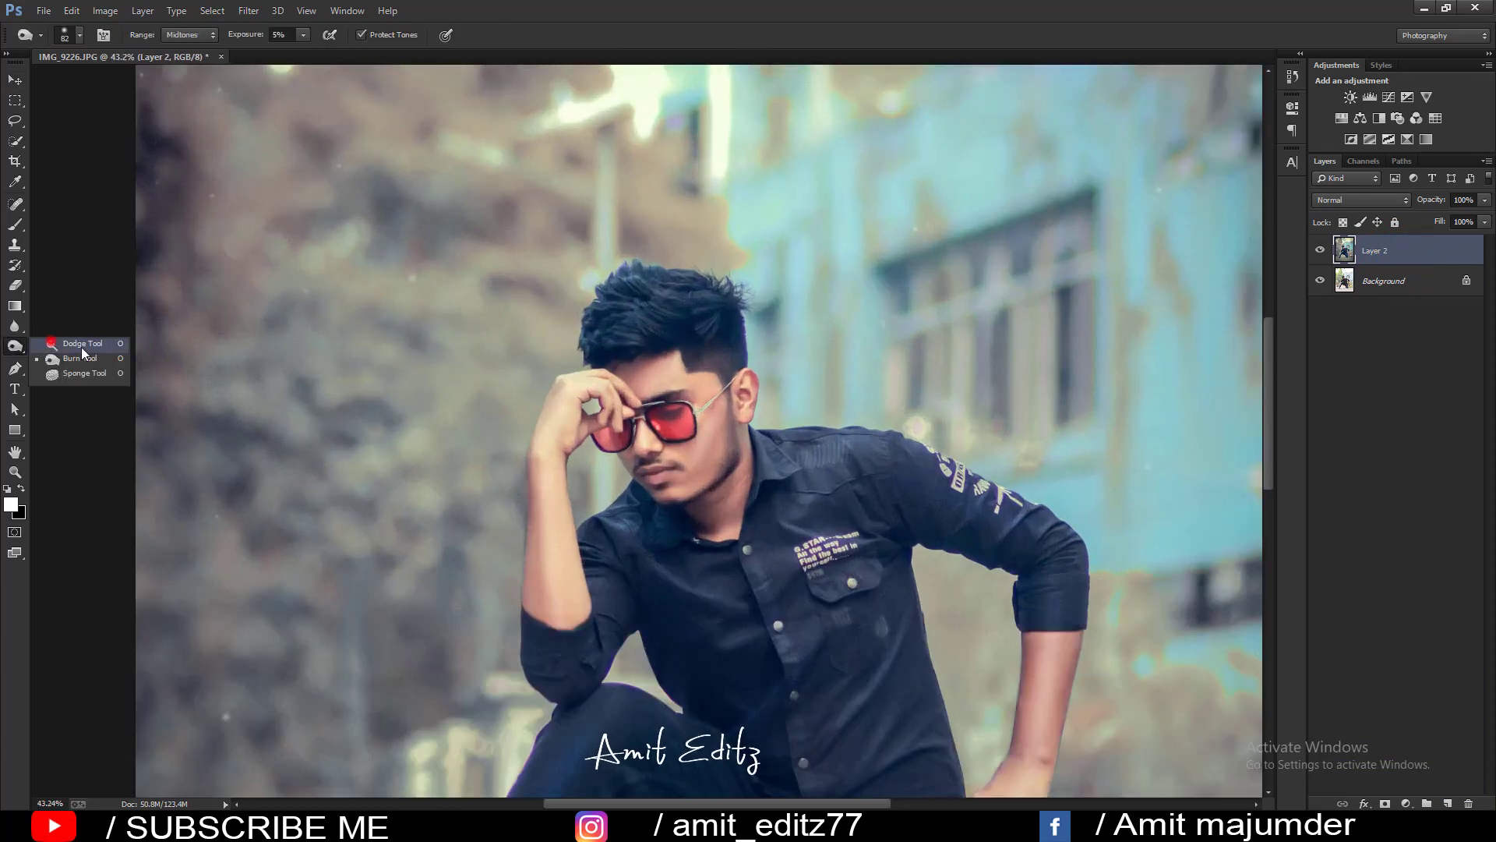
click(54, 343)
scroll(587, 376, up, 3)
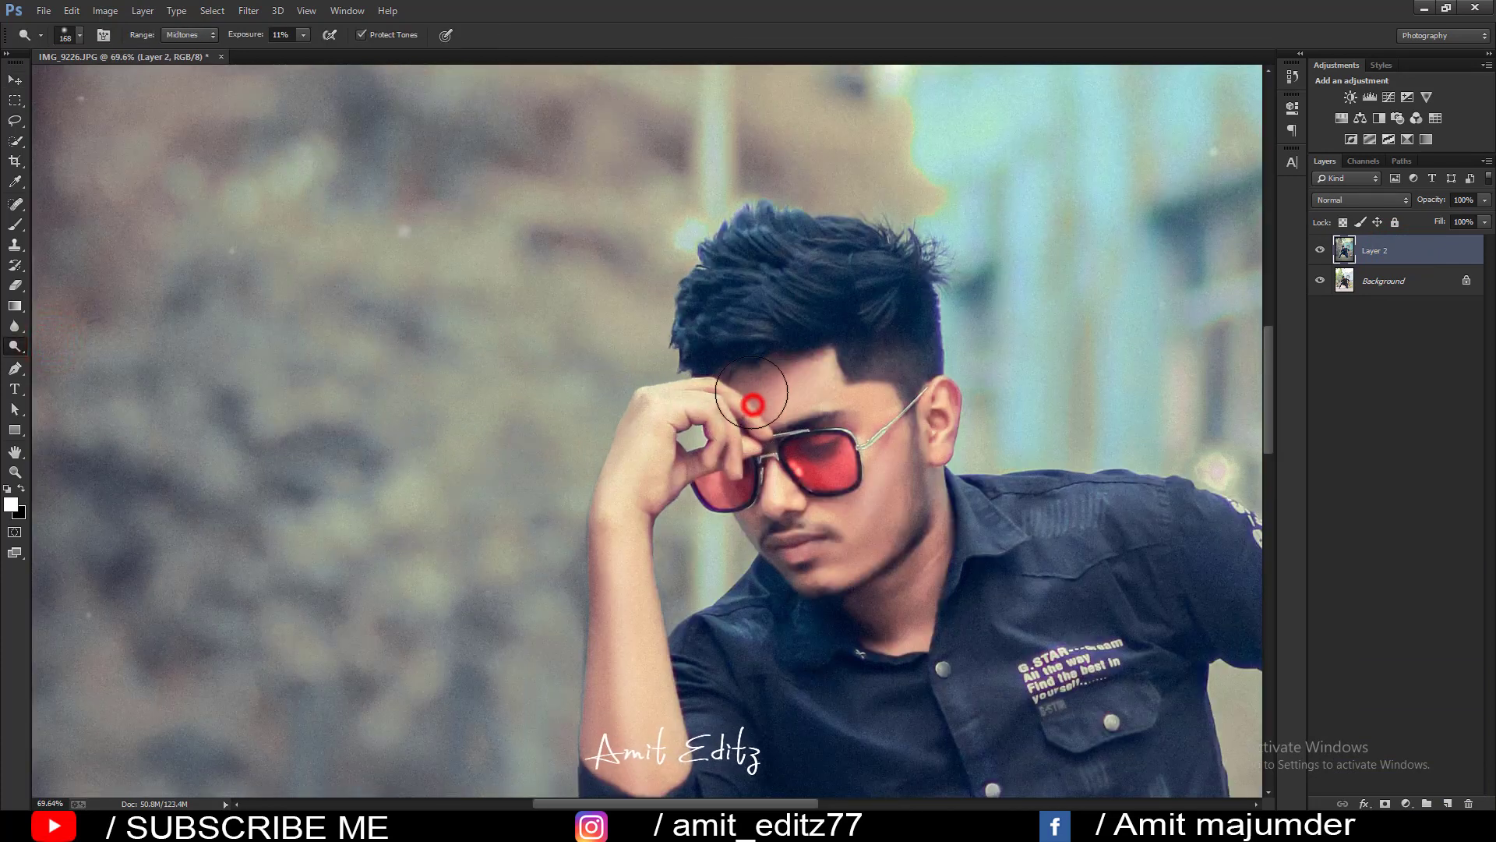
scroll(747, 382, down, 2)
scroll(742, 343, down, 1)
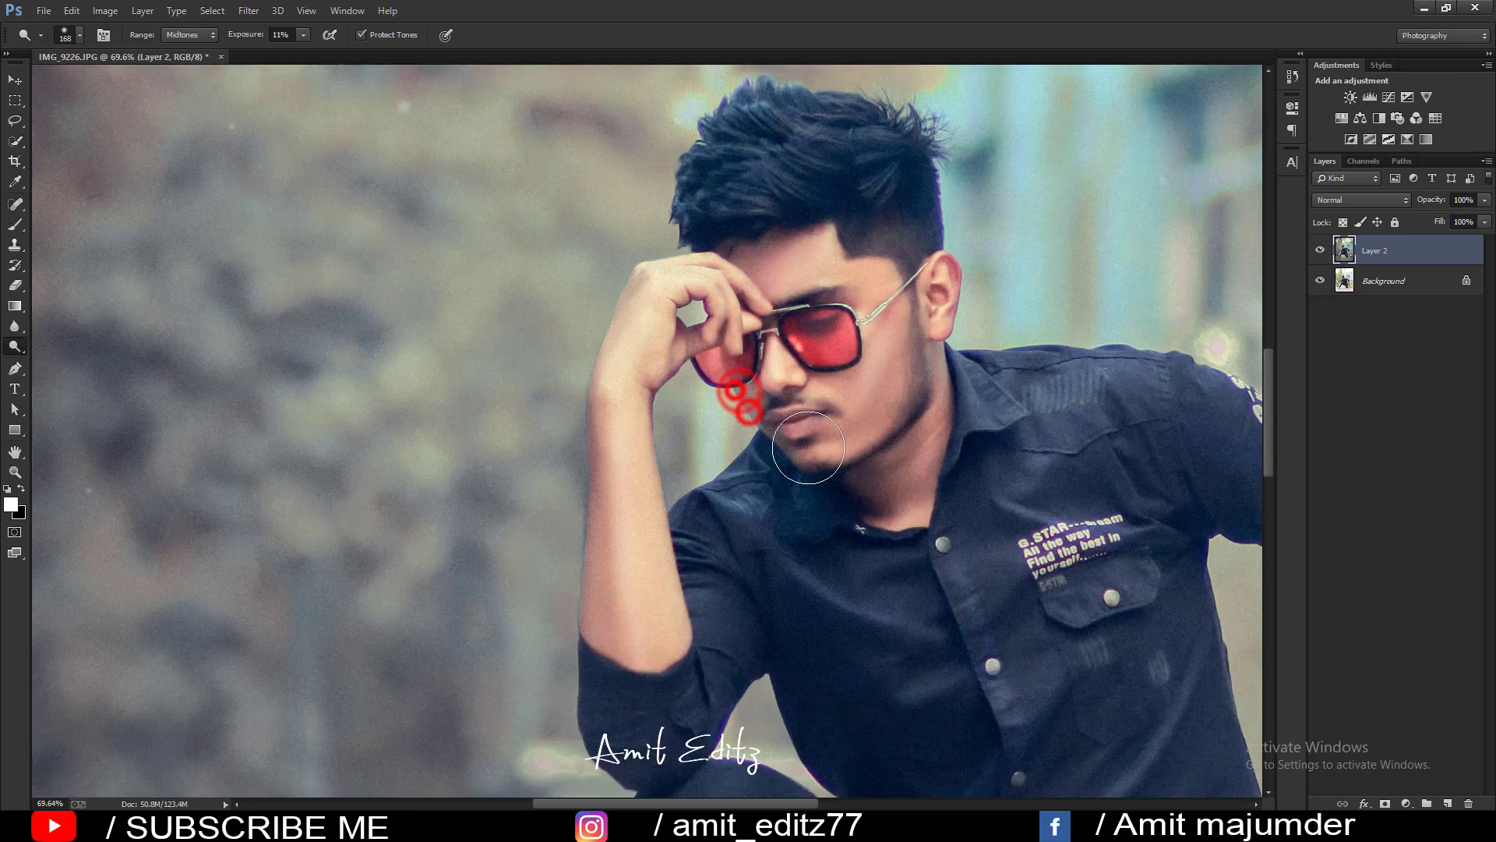
Dodge the mouth, chin, neck and eyebrow to brighten the man's face.
drag(760, 419, 826, 452)
drag(912, 499, 947, 460)
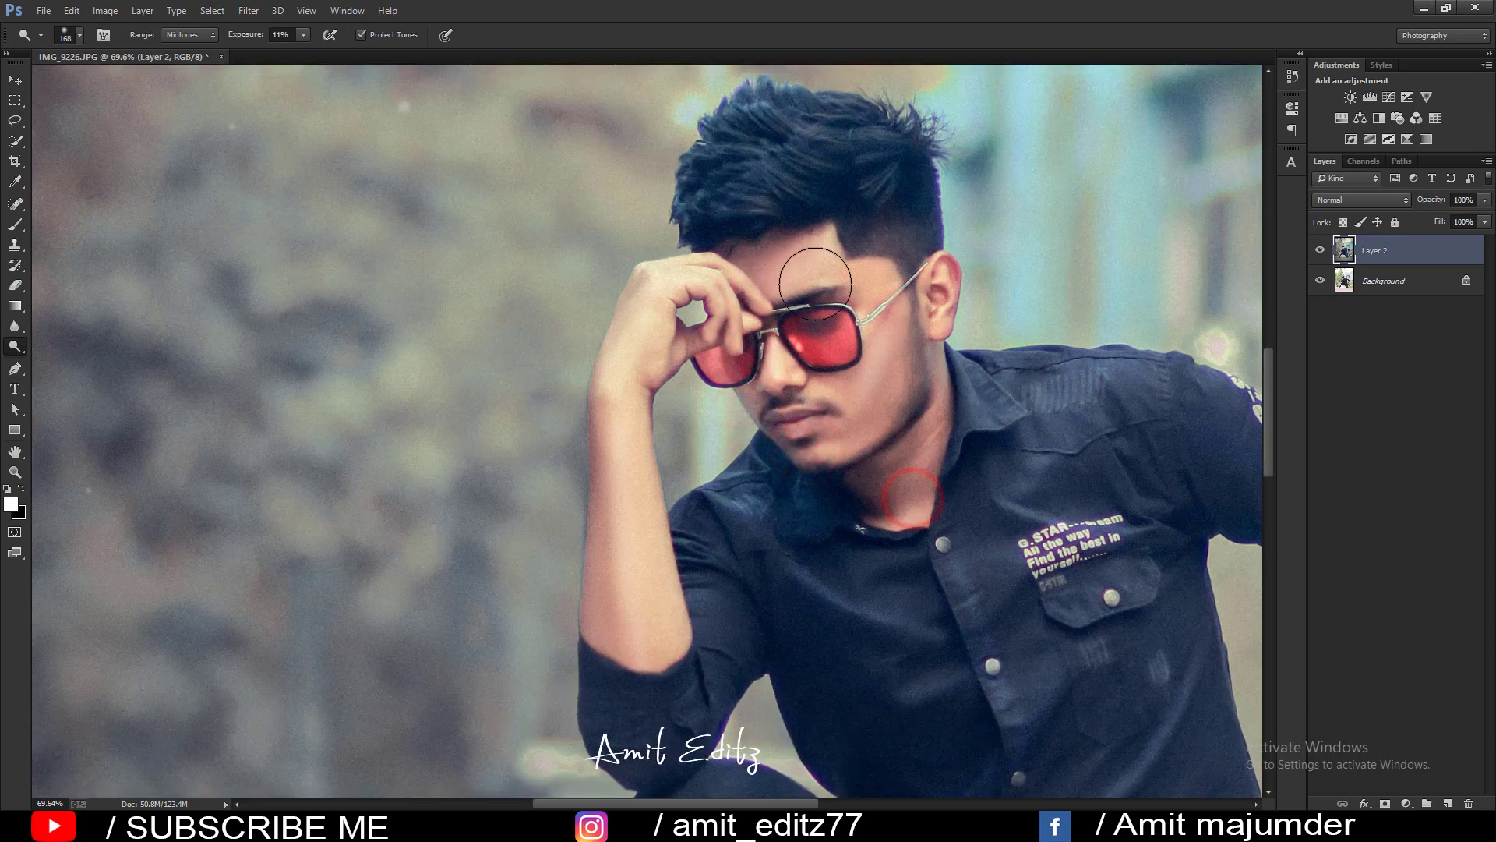
click(763, 251)
scroll(655, 546, down, 3)
scroll(790, 539, down, 2)
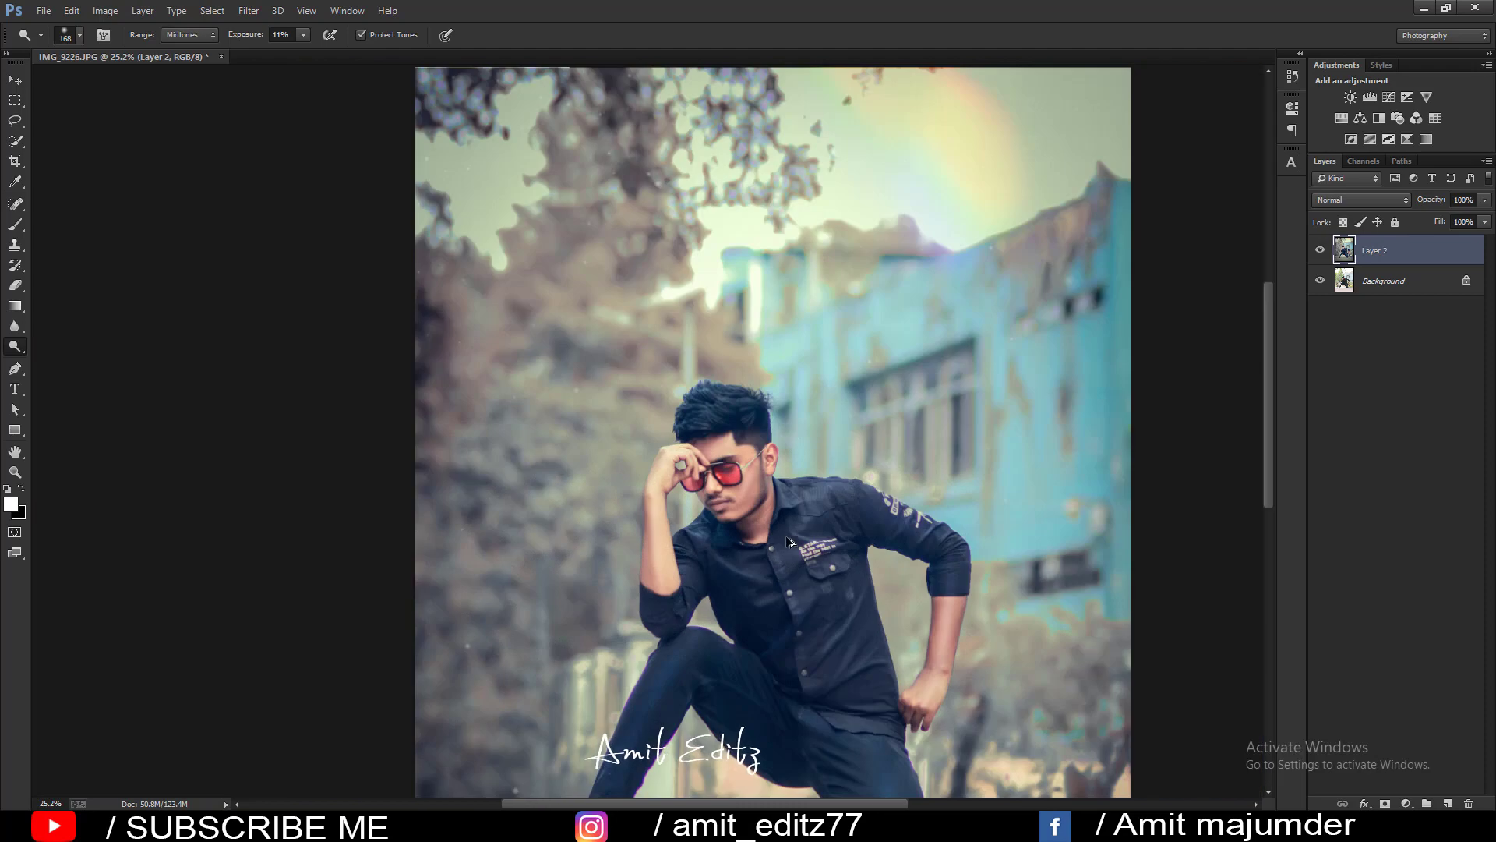
scroll(920, 562, up, 1)
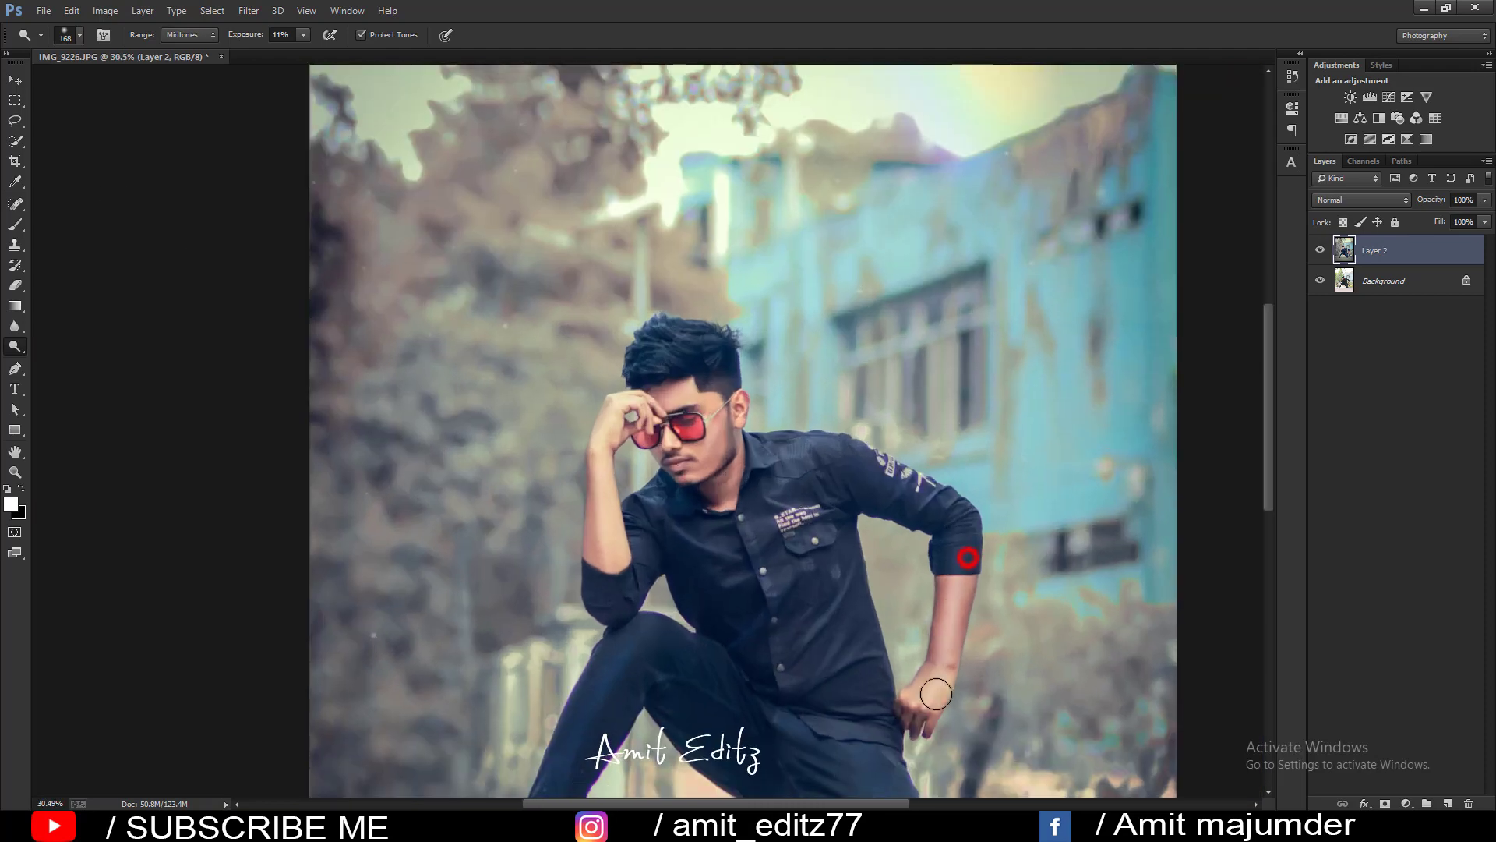
scroll(811, 623, down, 2)
scroll(741, 585, down, 2)
scroll(701, 545, up, 2)
scroll(688, 530, up, 2)
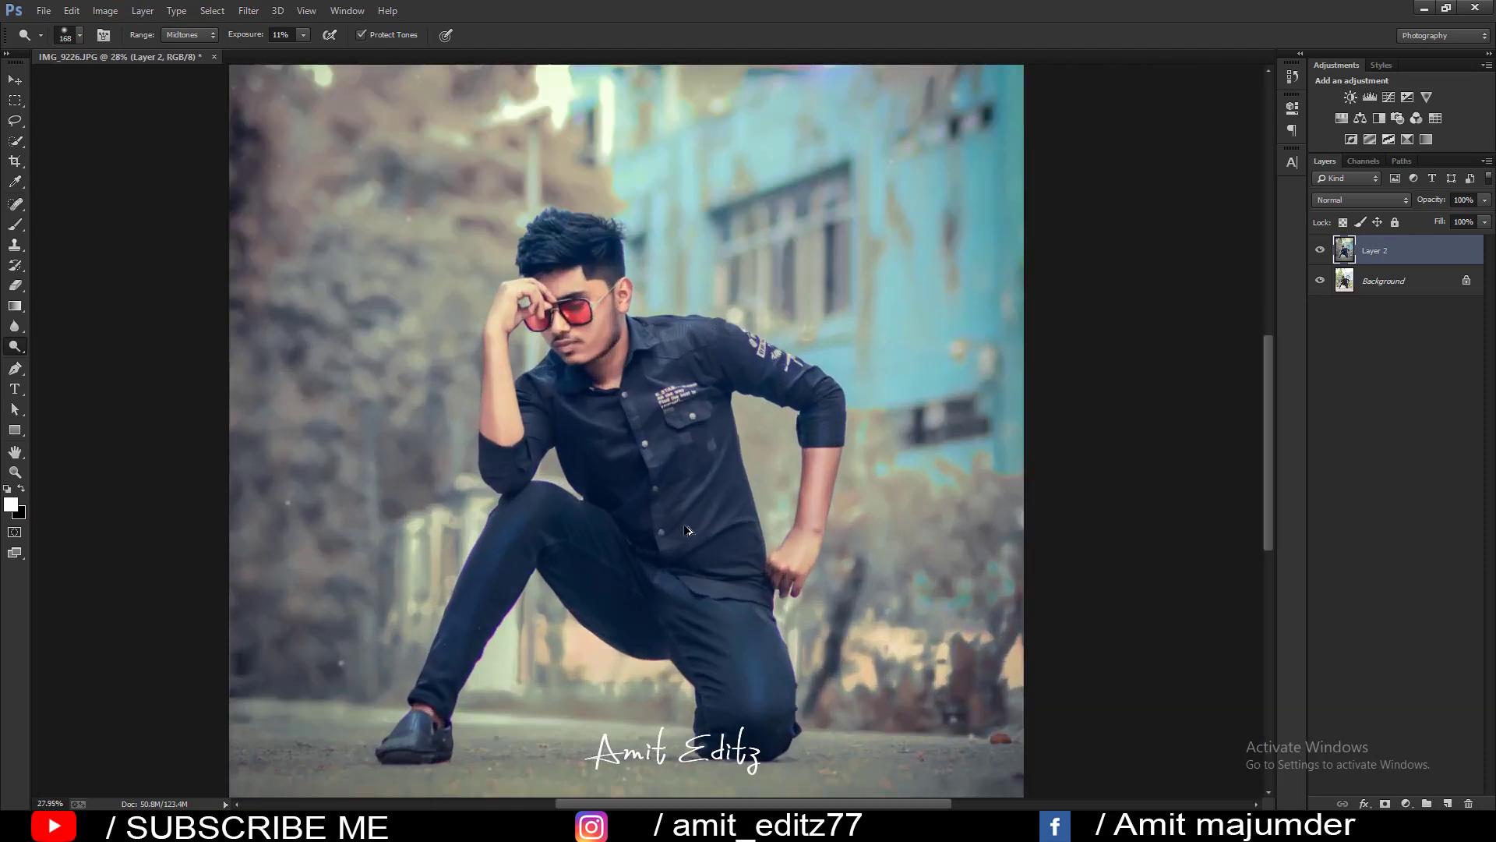
scroll(687, 530, up, 2)
scroll(682, 513, down, 2)
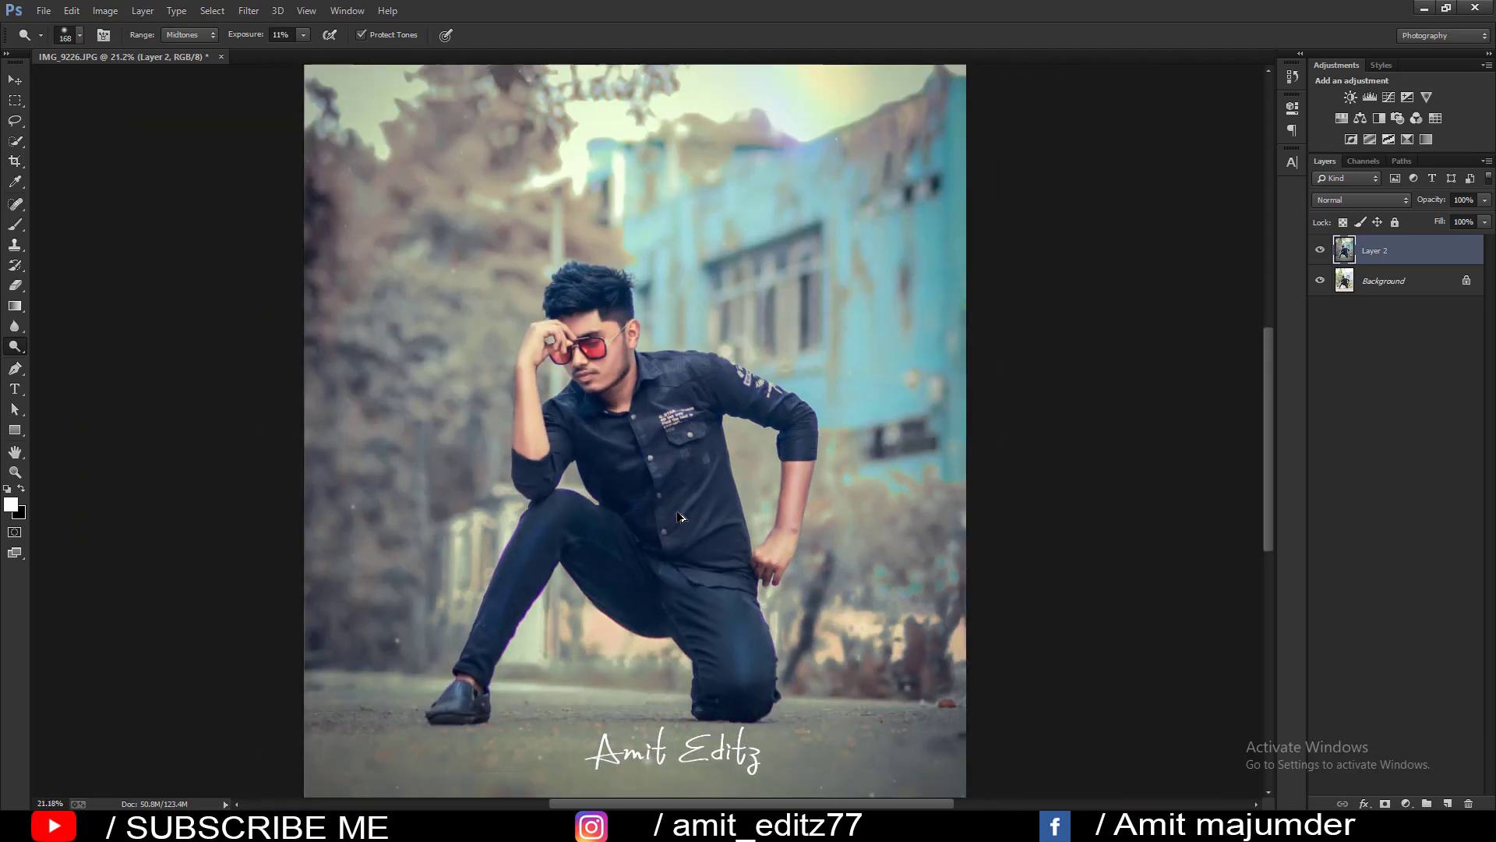
scroll(681, 513, down, 1)
scroll(674, 502, down, 2)
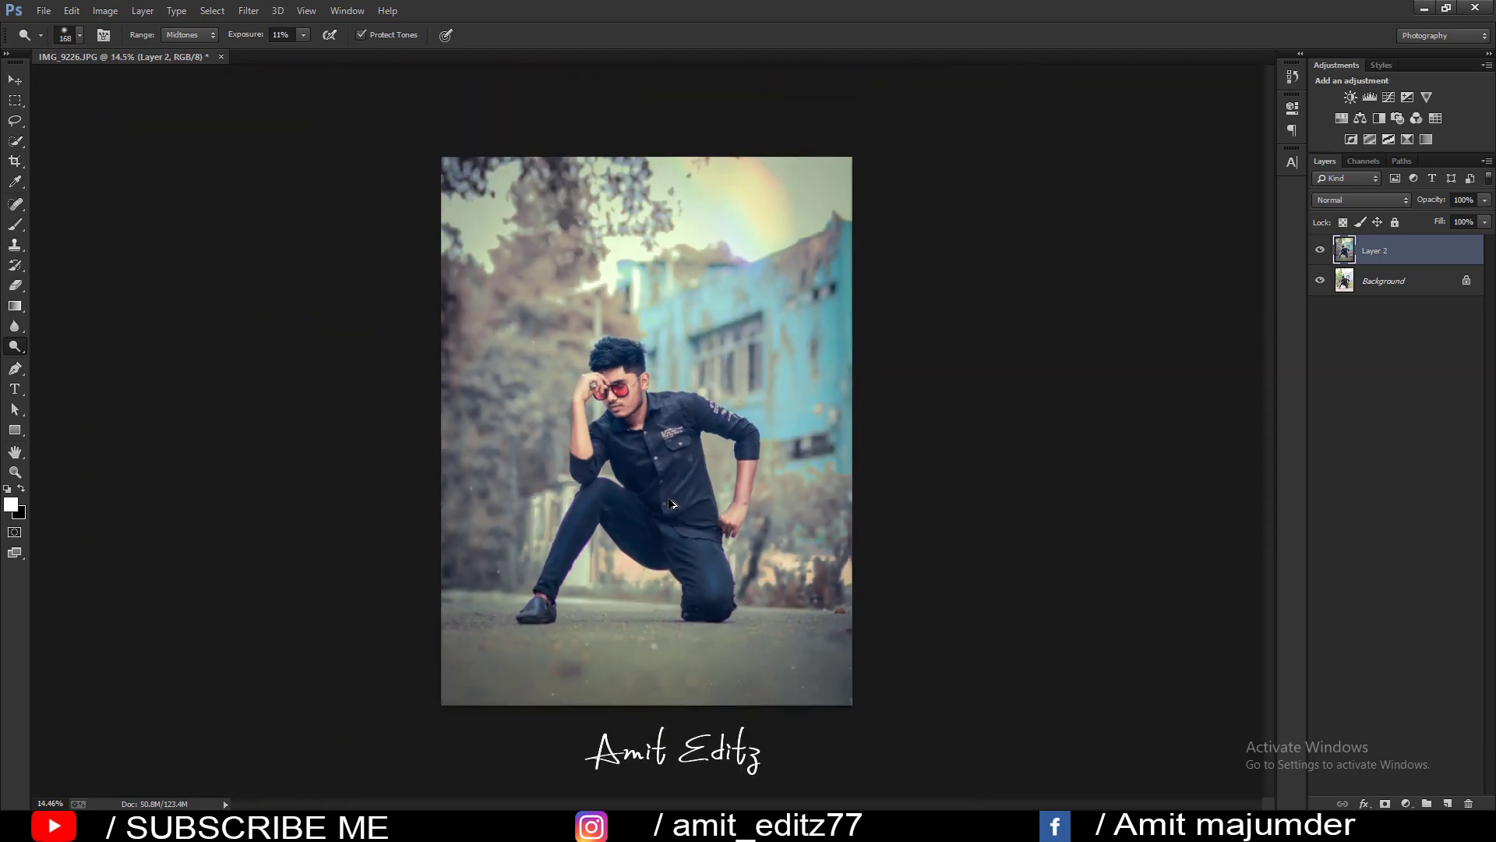
scroll(672, 501, up, 1)
Open the Camera Raw filter, close it unchanged, and pick the Crop tool.
click(14, 80)
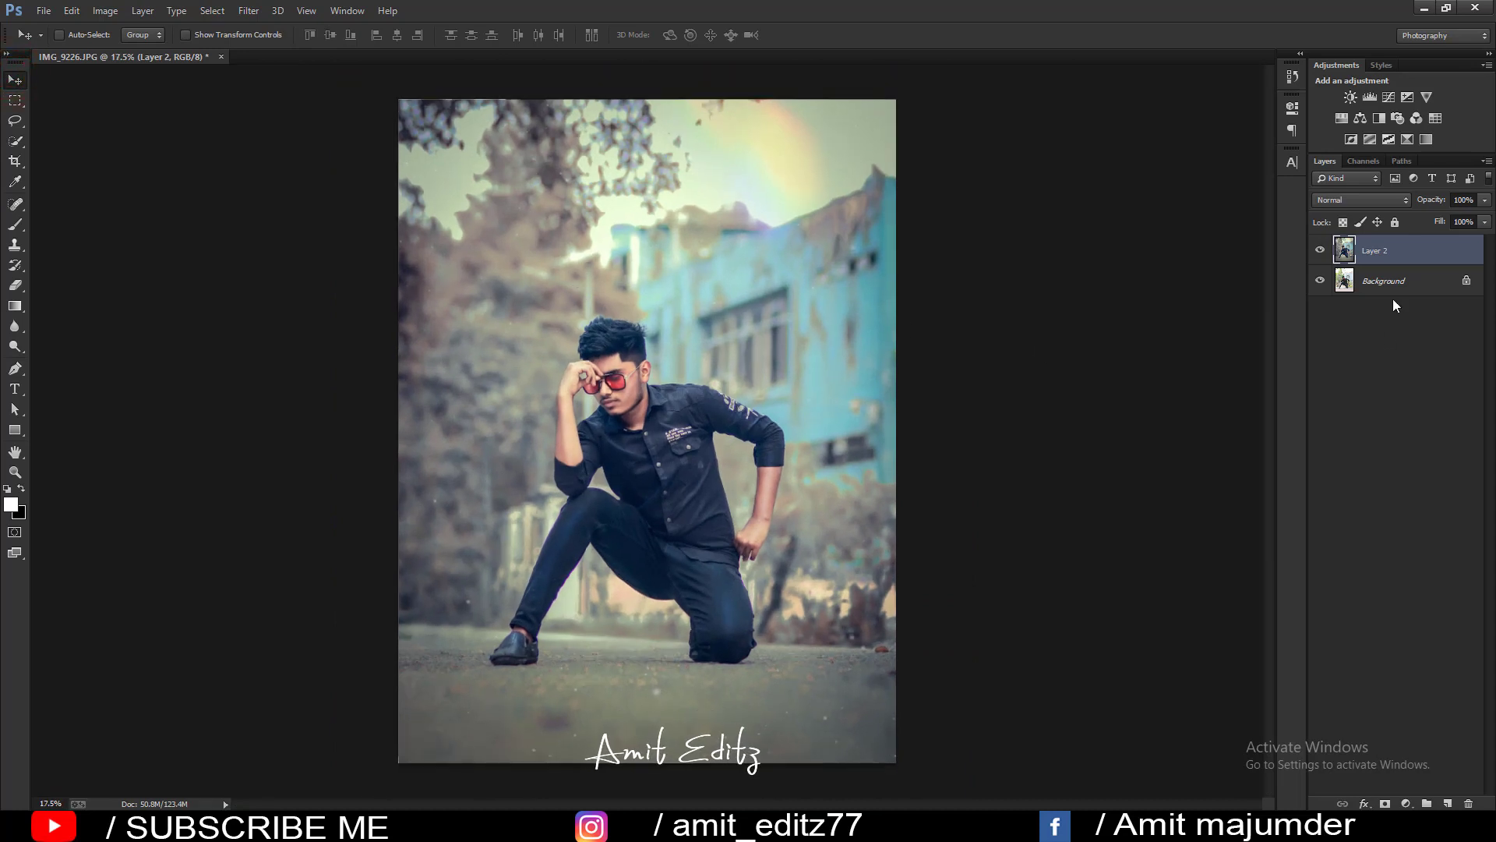
click(249, 10)
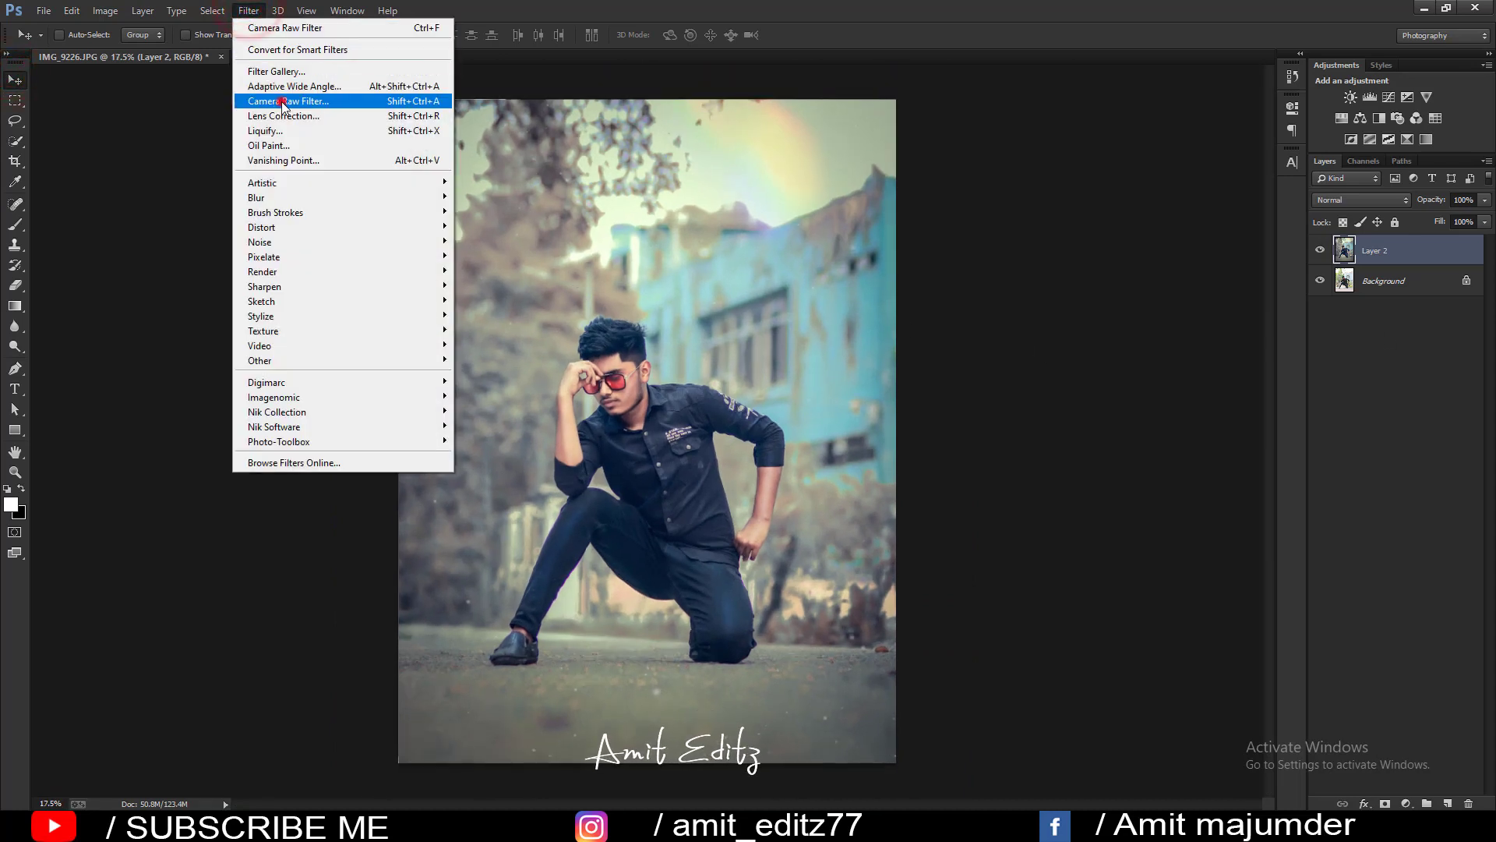
click(282, 102)
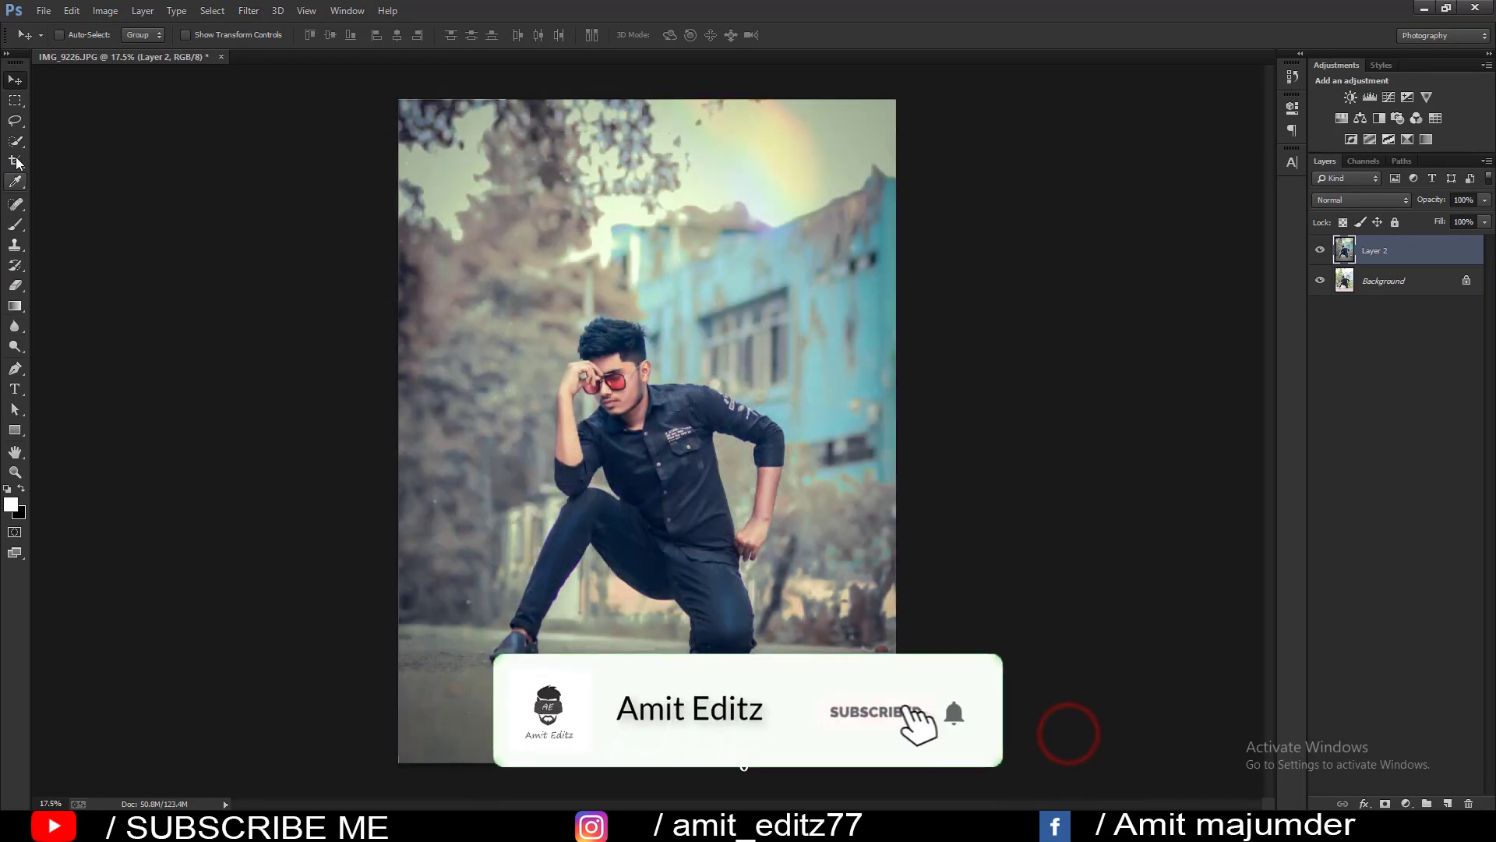
click(14, 161)
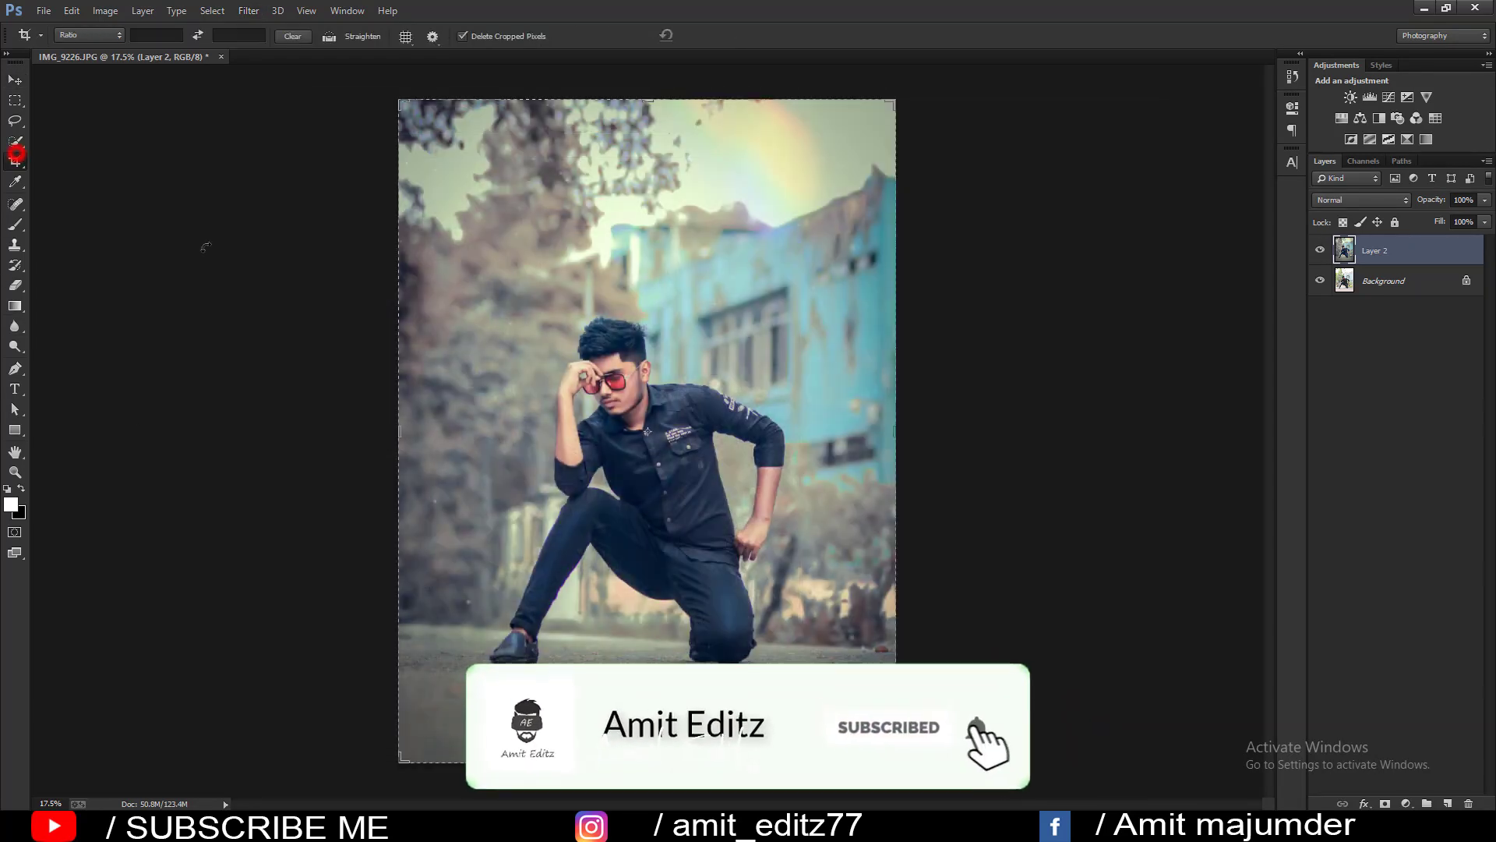
click(528, 322)
Apply a Camera Raw Post Crop Vignetting amount of -7 to the portrait.
click(248, 11)
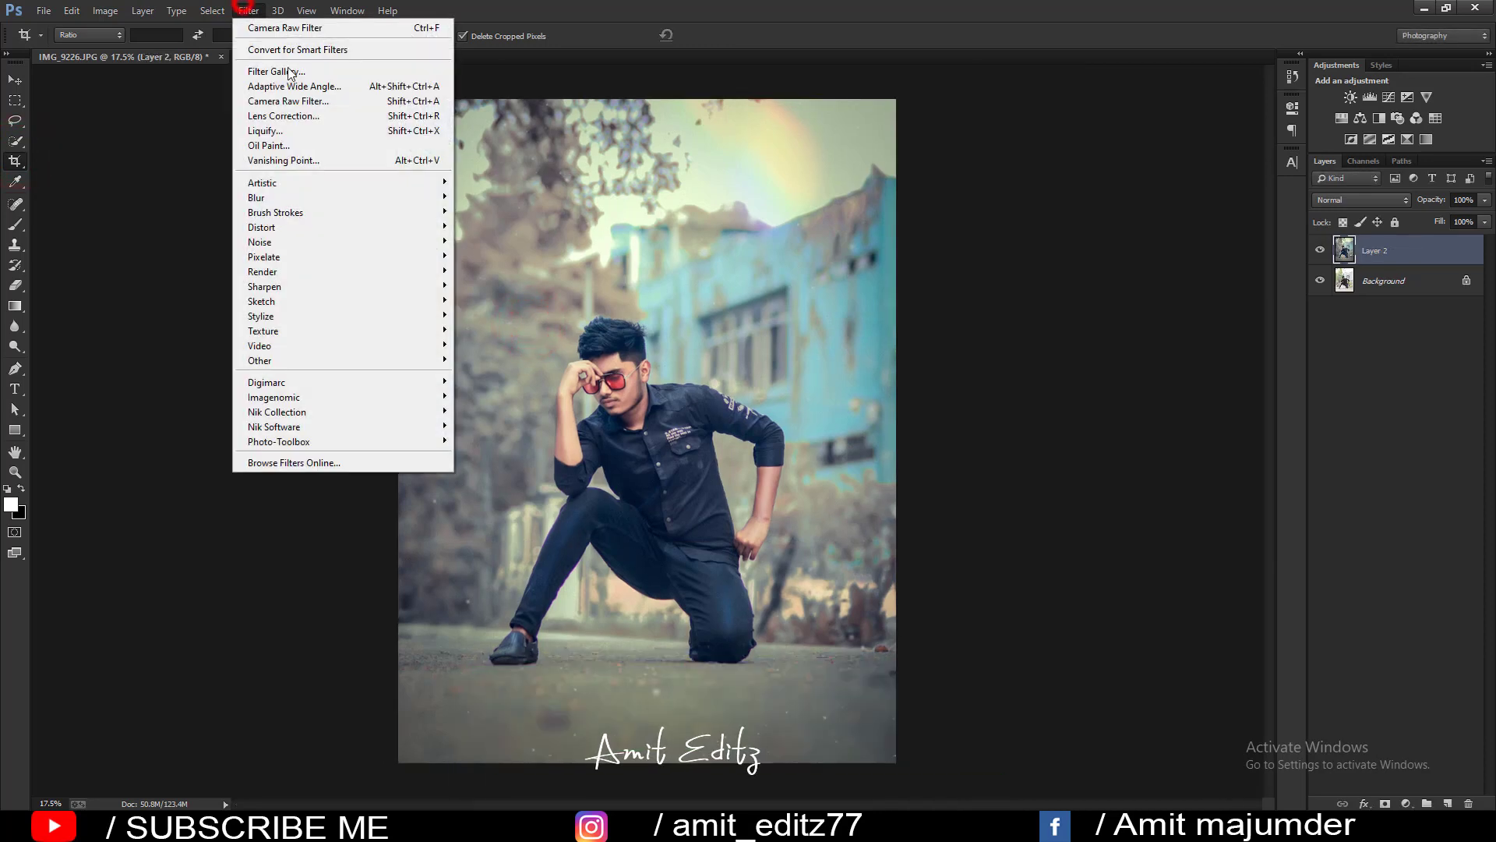
click(292, 104)
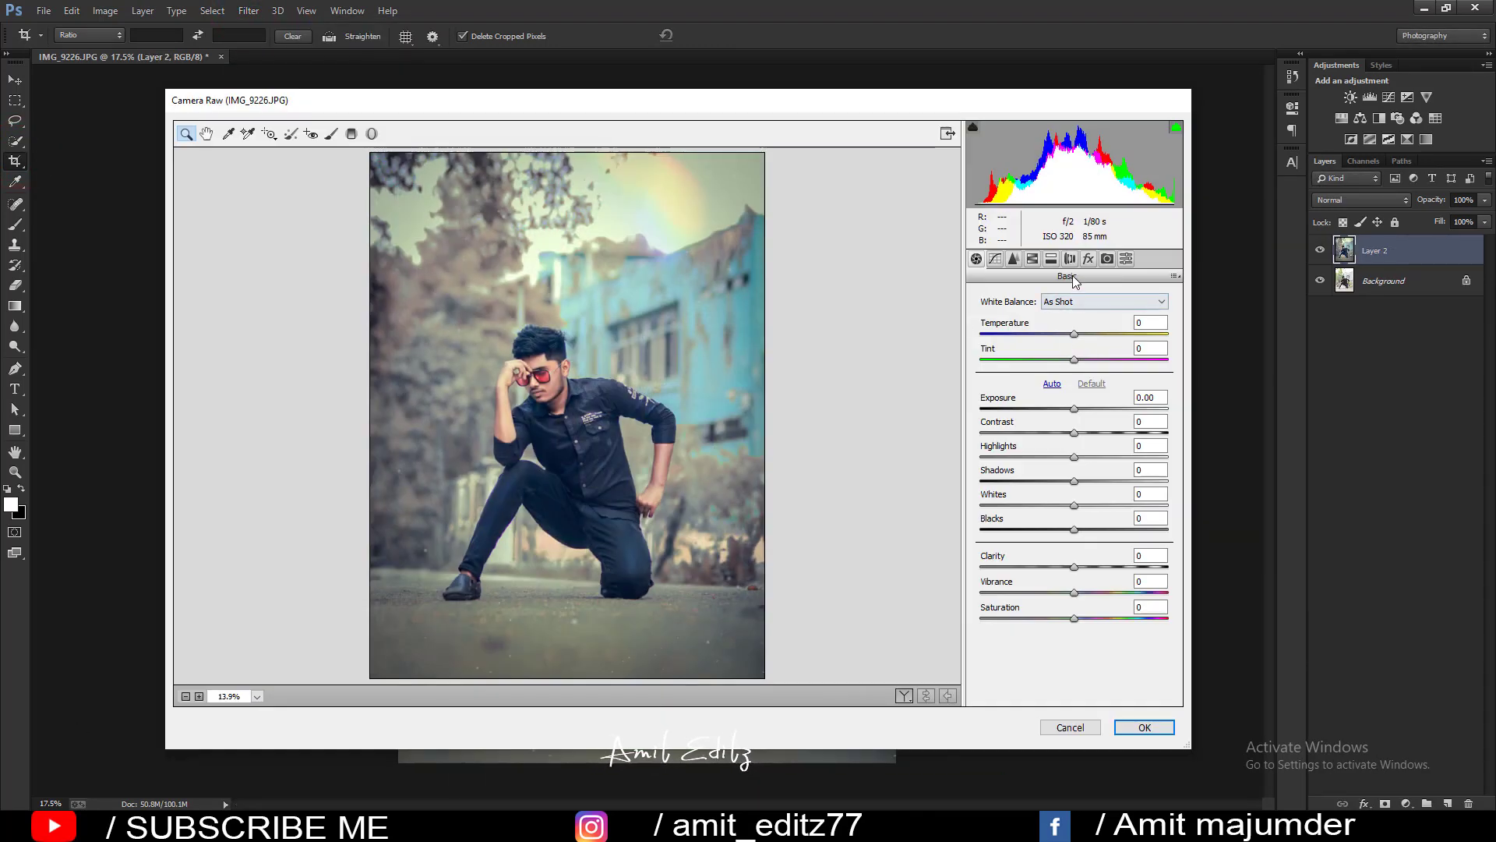
click(1088, 257)
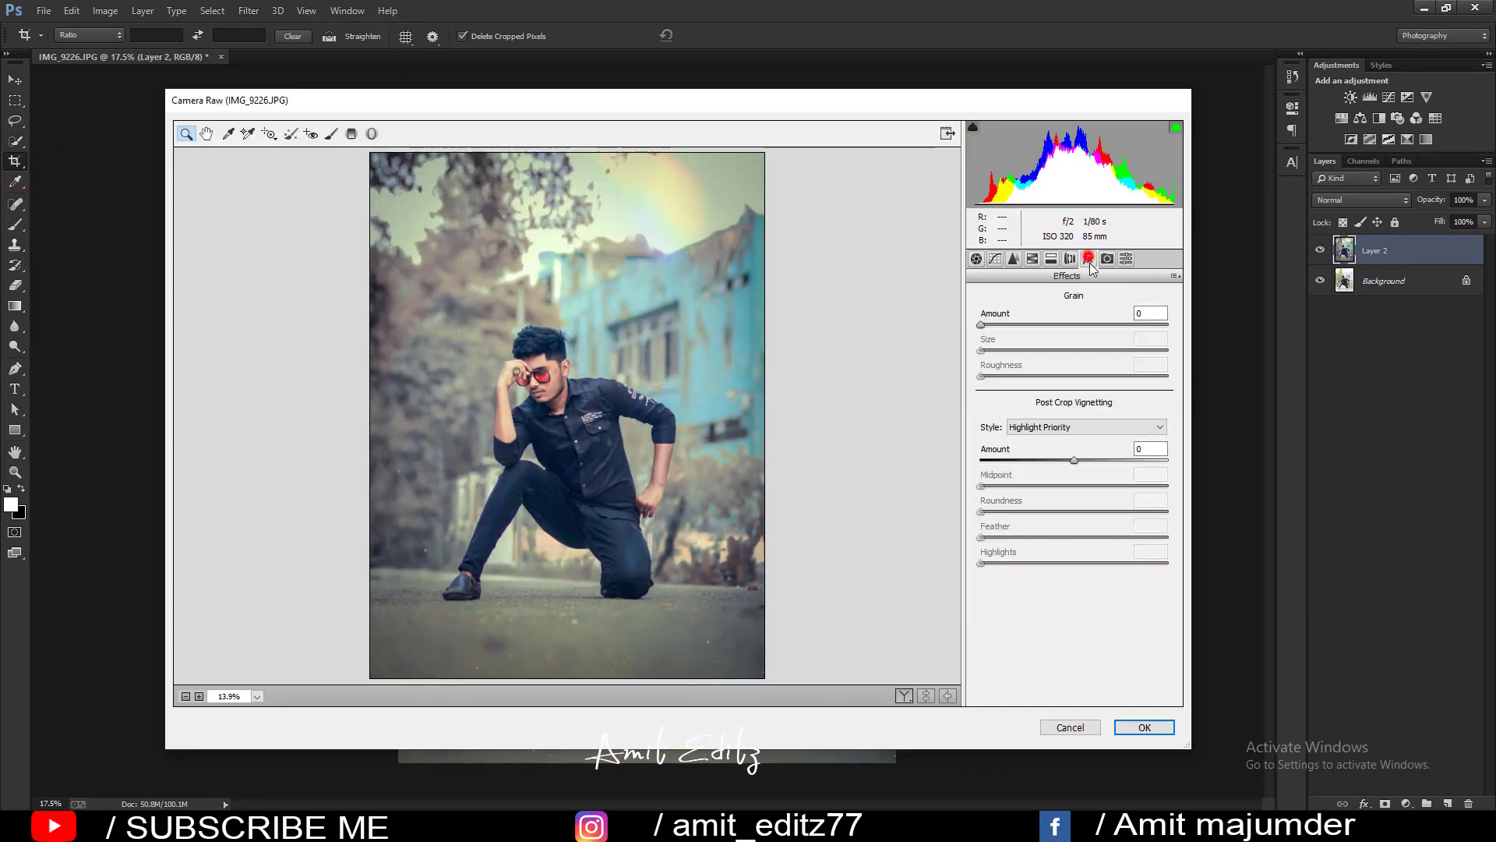
mouse_move(1074, 460)
mouse_down()
mouse_move(1056, 460)
mouse_move(1070, 459)
mouse_up()
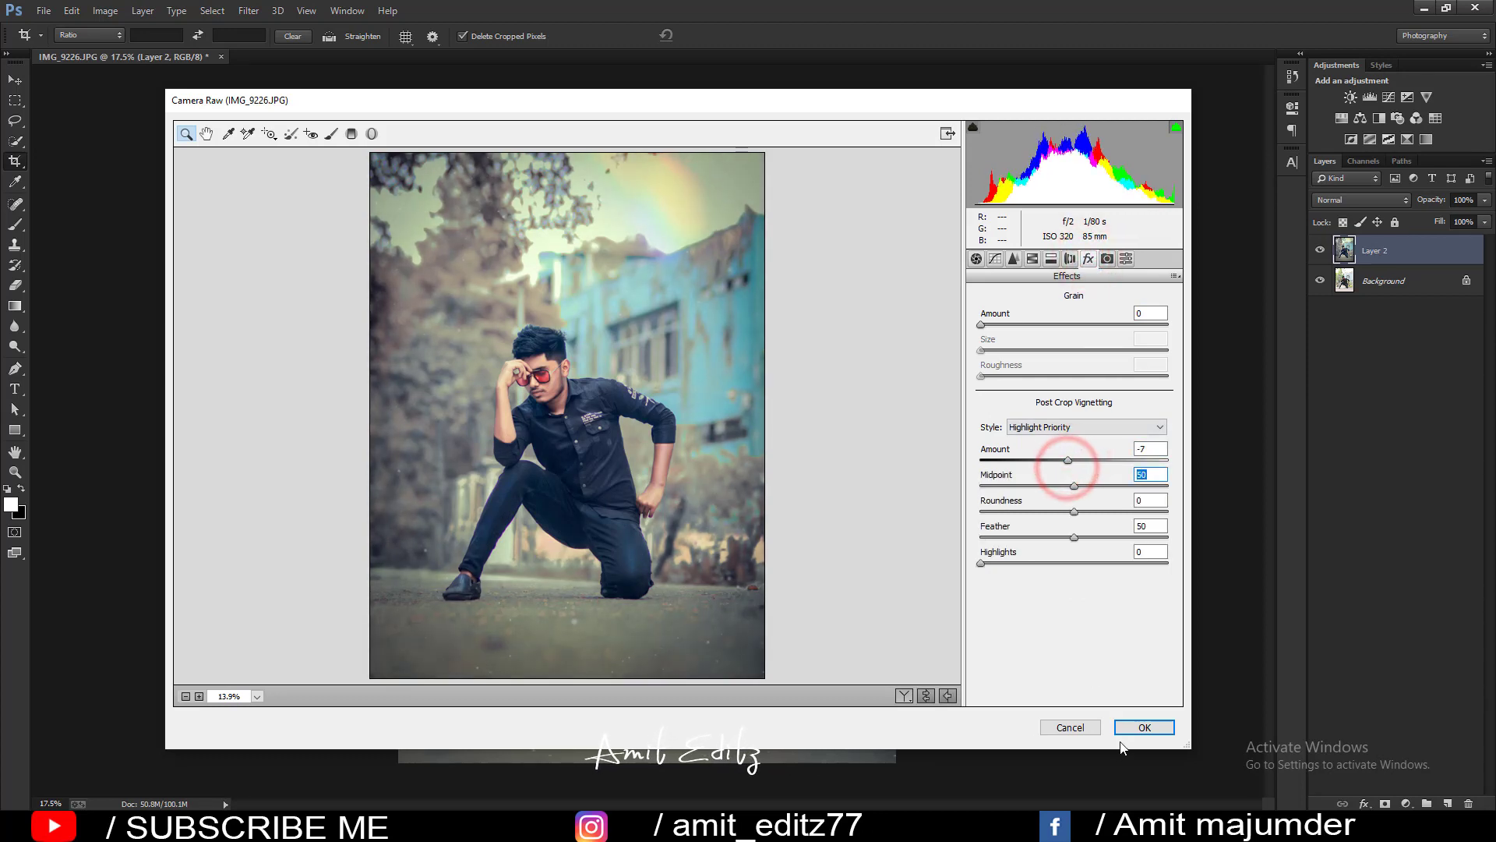
click(1138, 727)
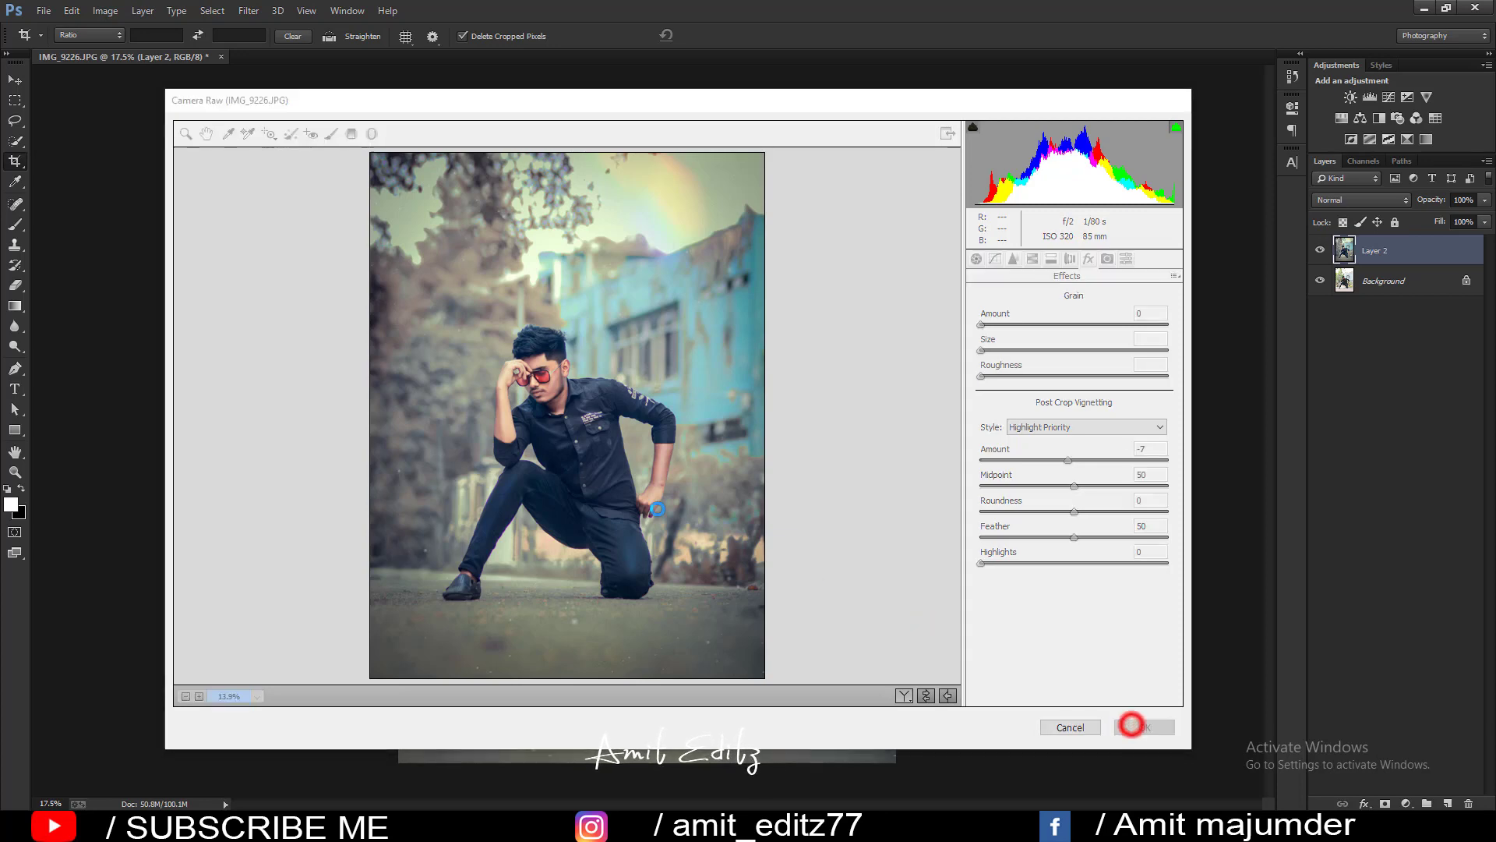
Stamp the V logo brush preset once in the background left of the man.
key(ctrl+0)
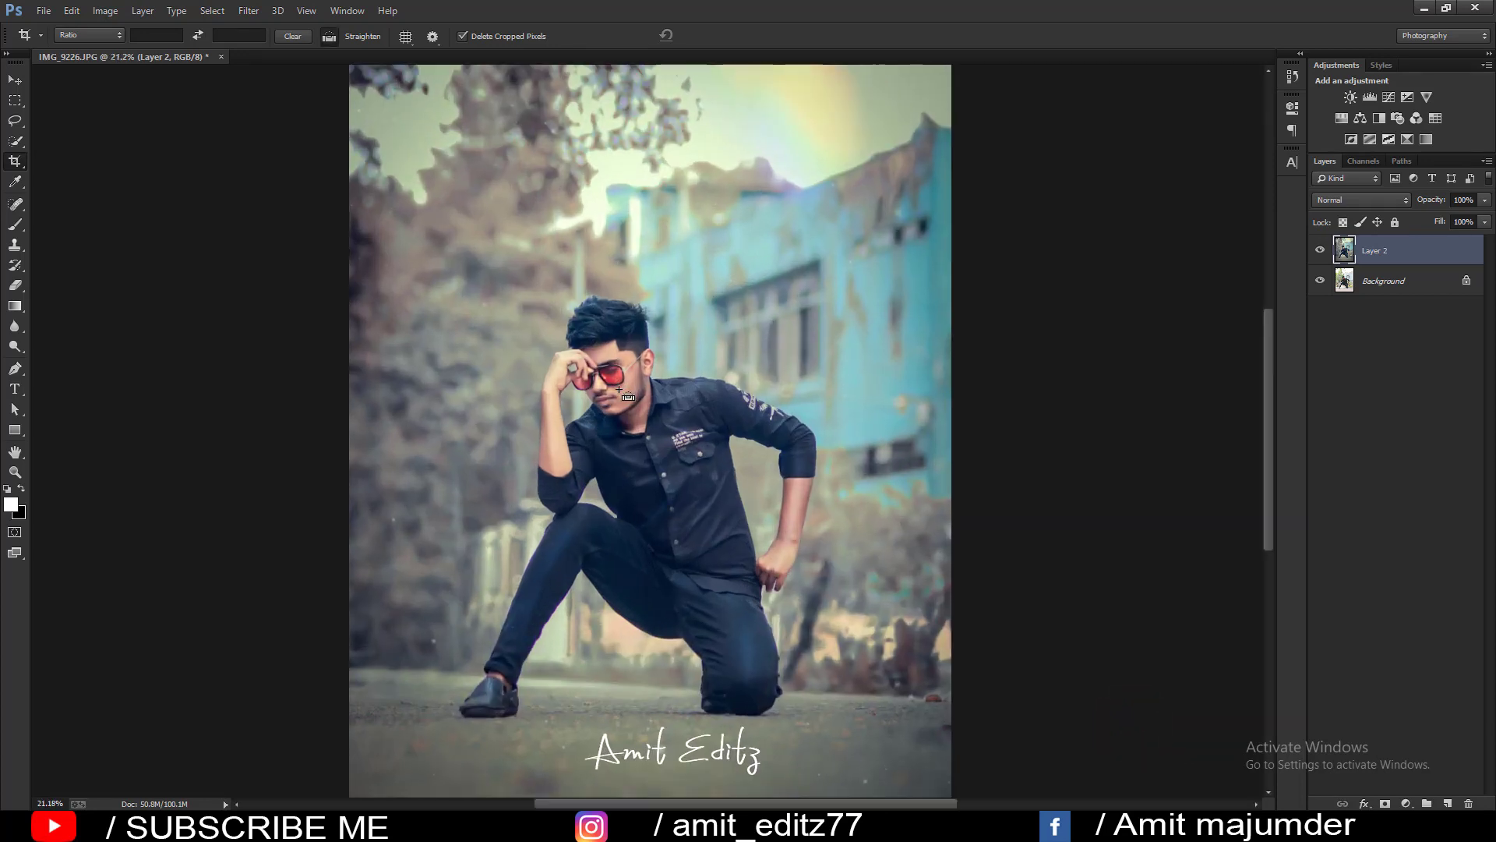
click(15, 225)
right_click(678, 351)
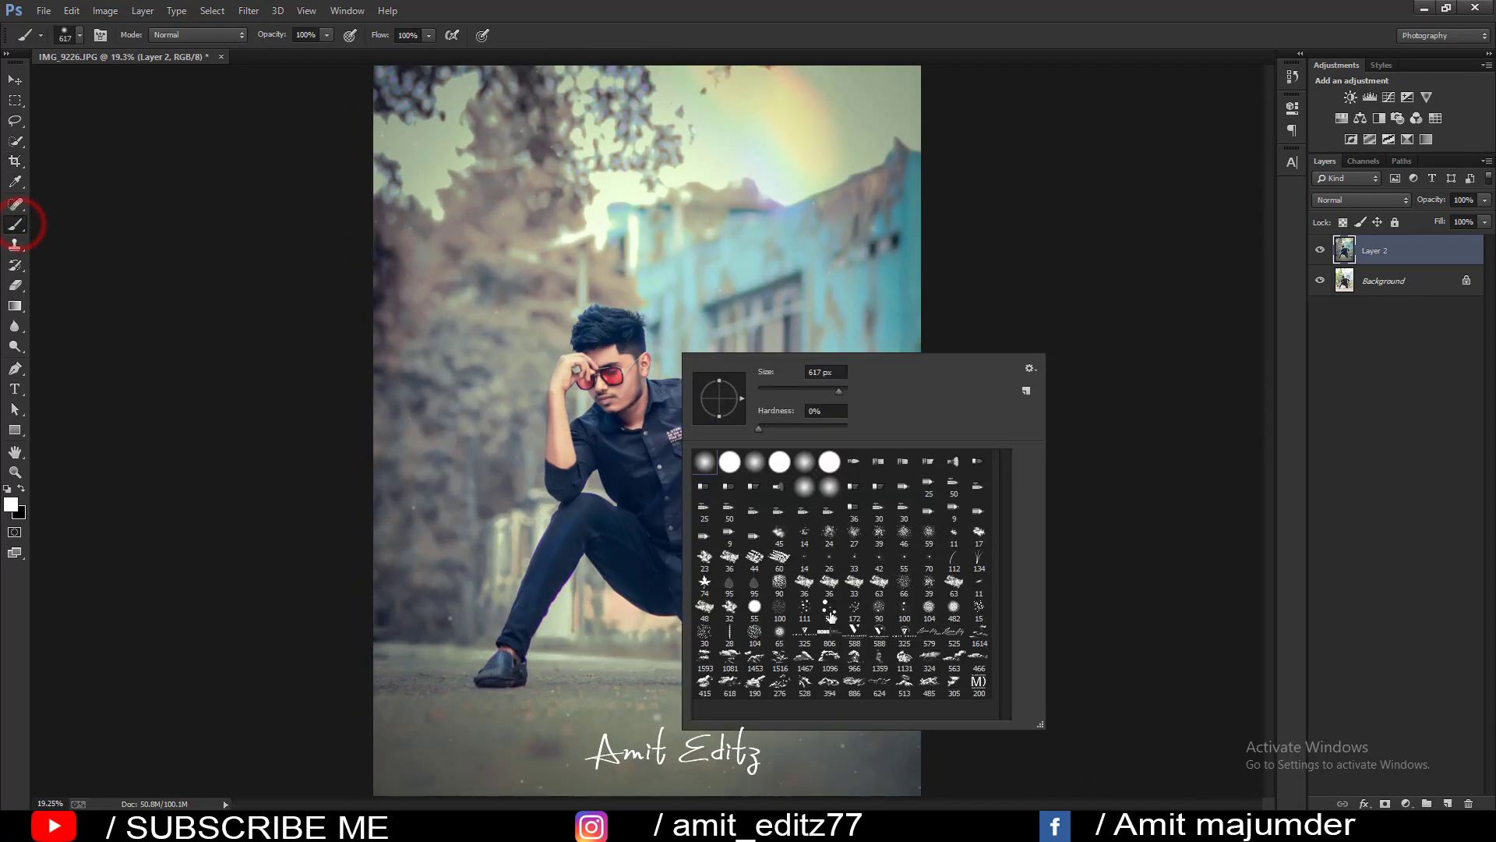
click(475, 385)
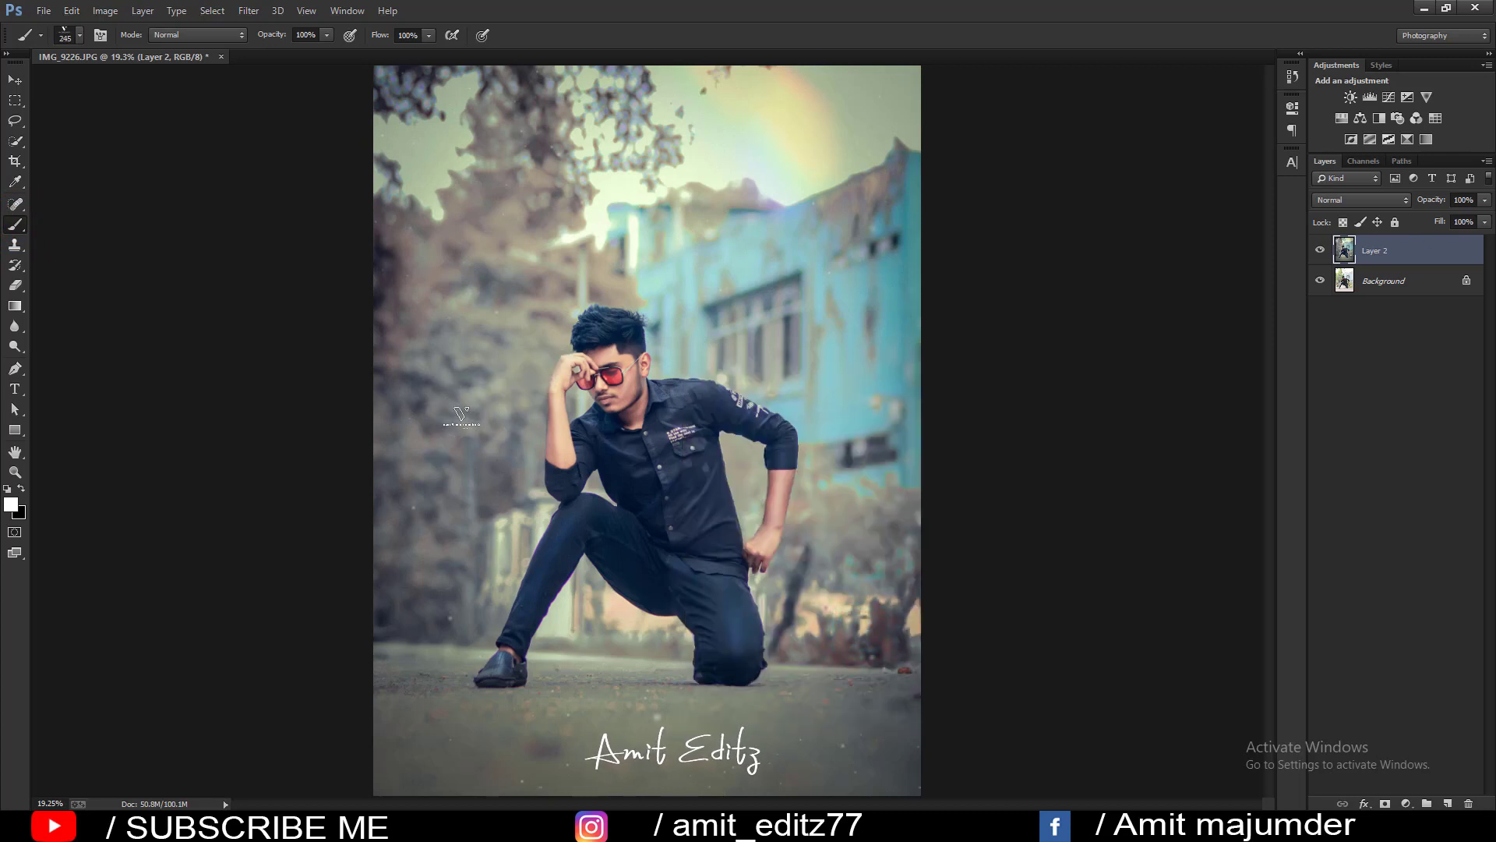
scroll(465, 420, down, 3)
scroll(605, 545, up, 1)
right_click(613, 434)
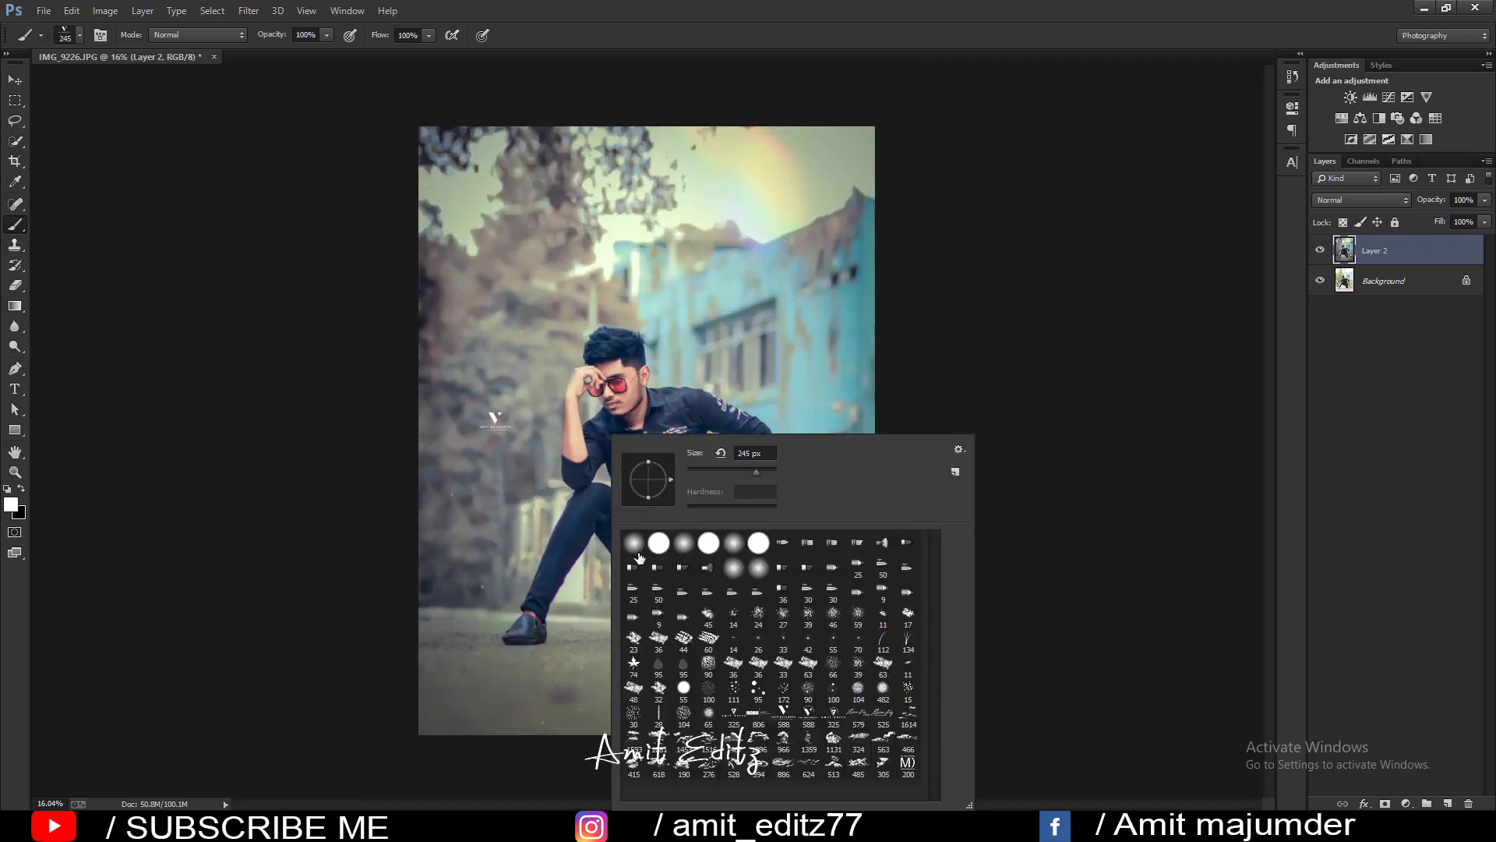
click(15, 79)
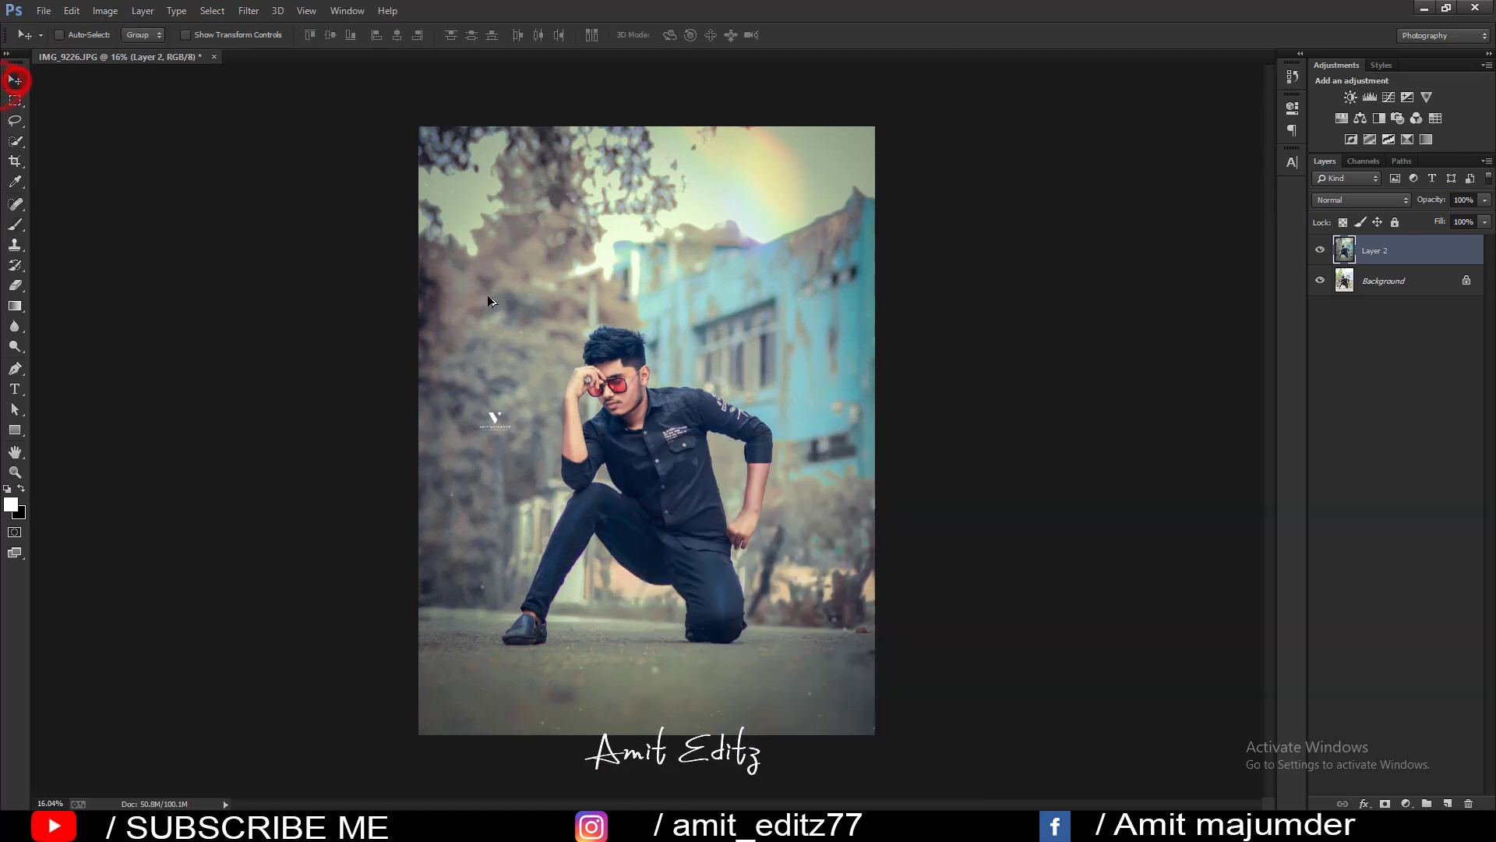
scroll(488, 294, up, 1)
click(1320, 250)
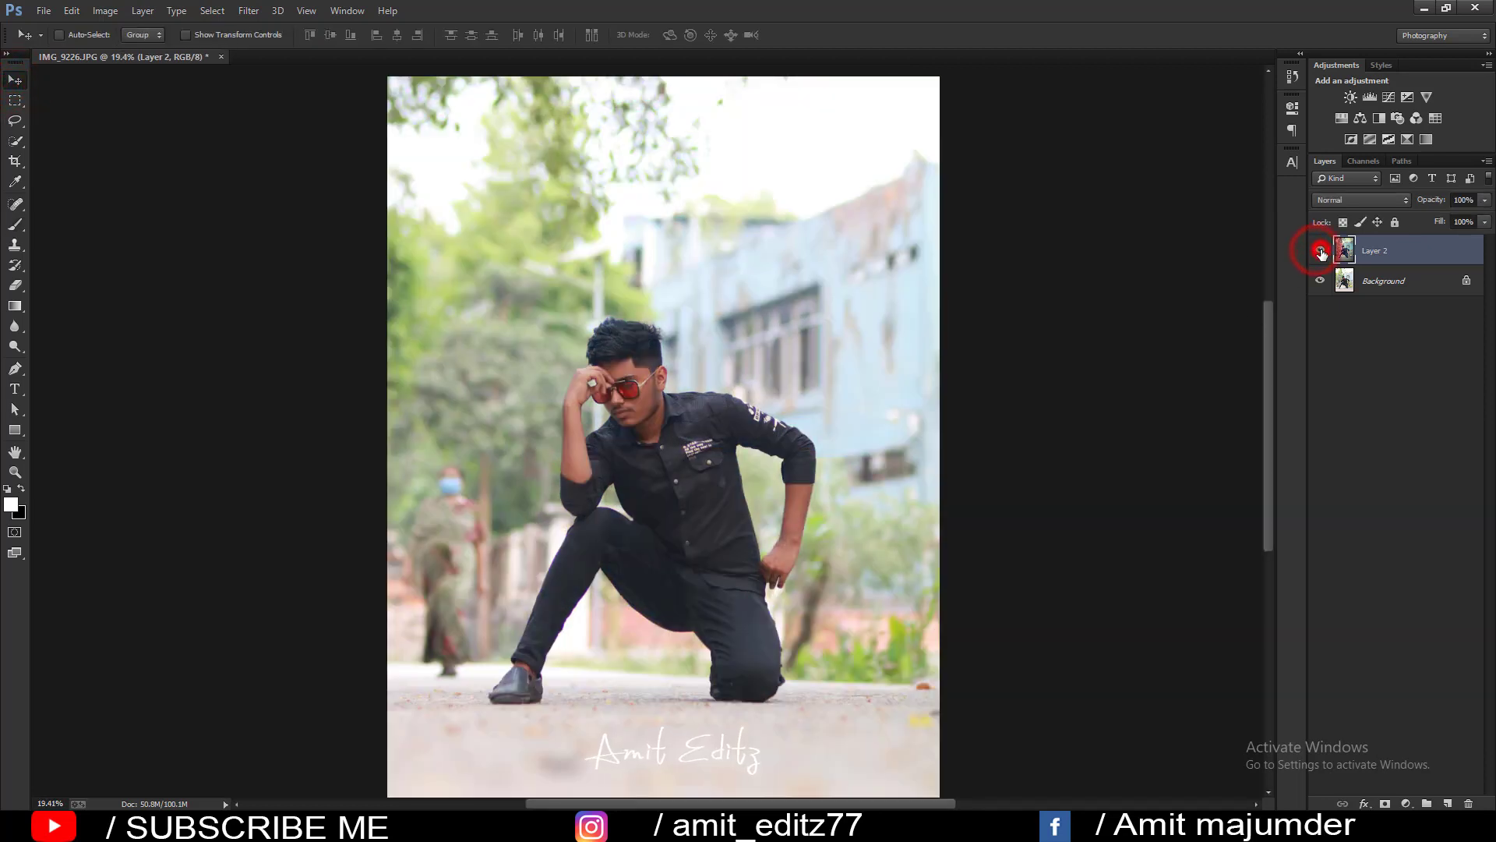
click(1320, 250)
click(1320, 250)
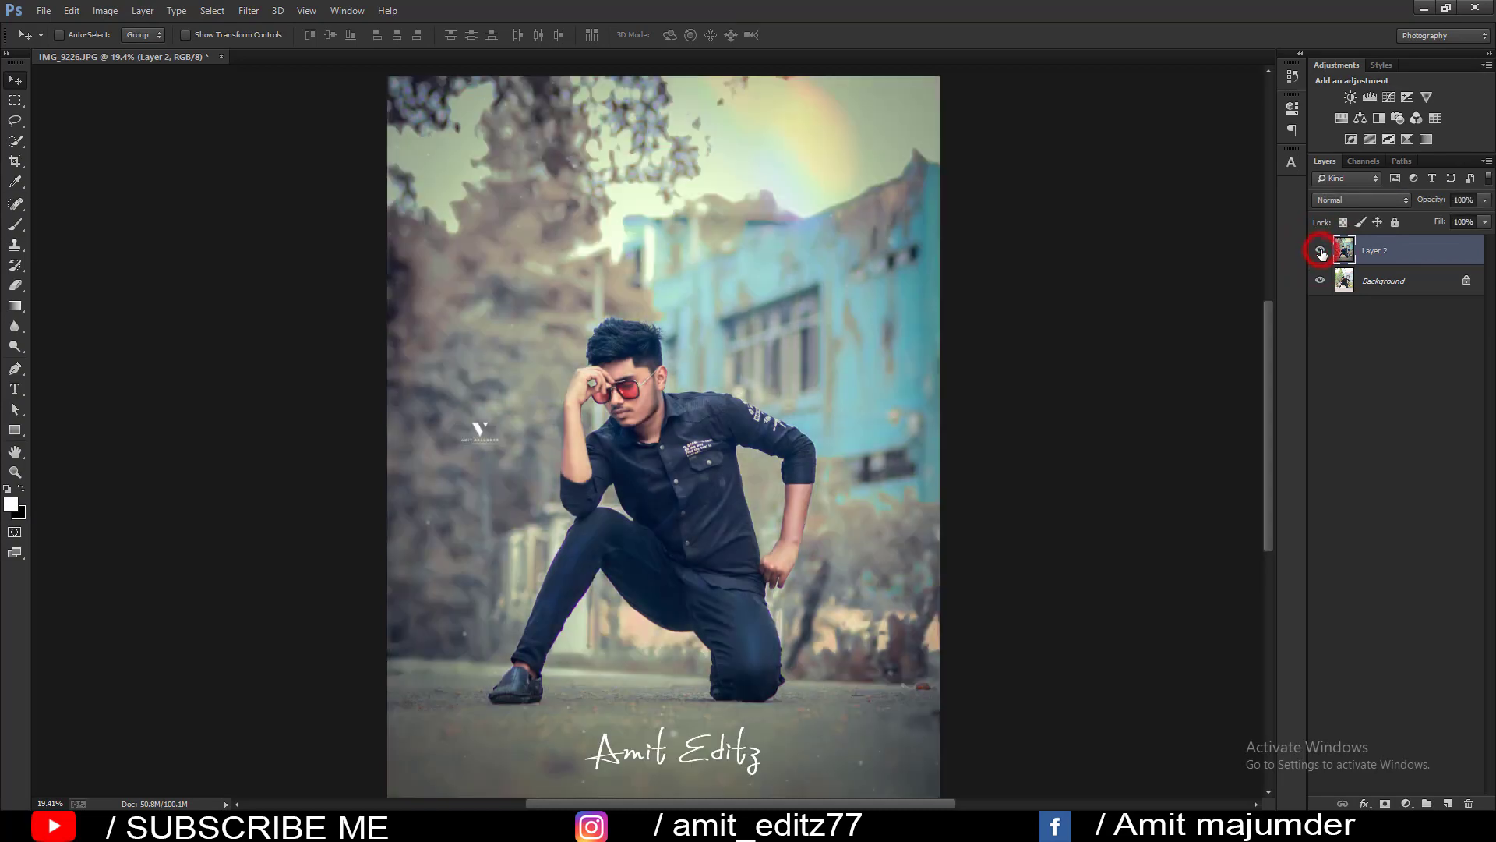
click(1320, 250)
click(1320, 251)
click(1320, 250)
click(1320, 250)
scroll(945, 301, down, 1)
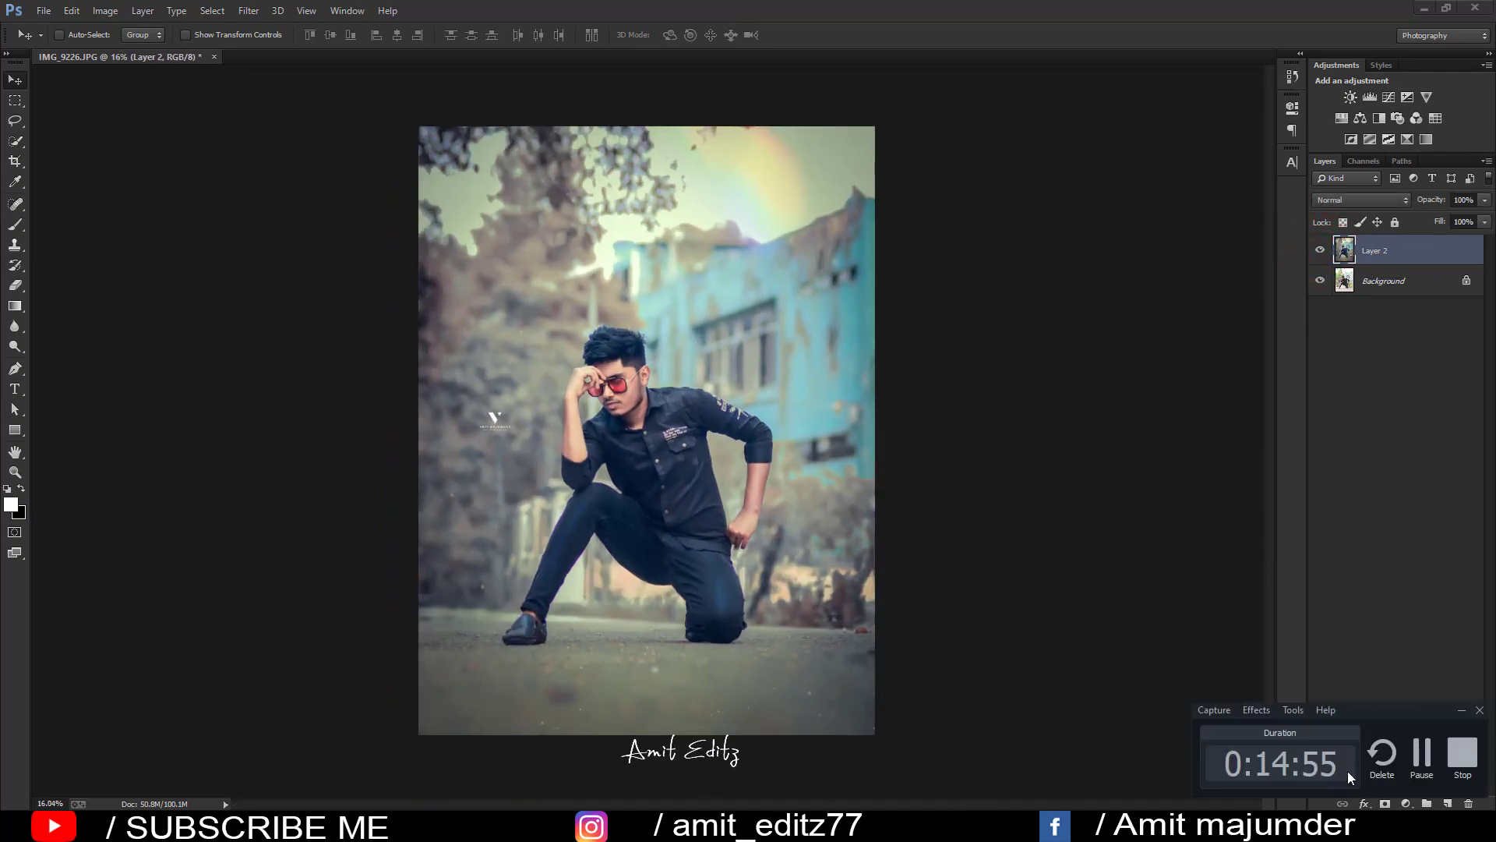